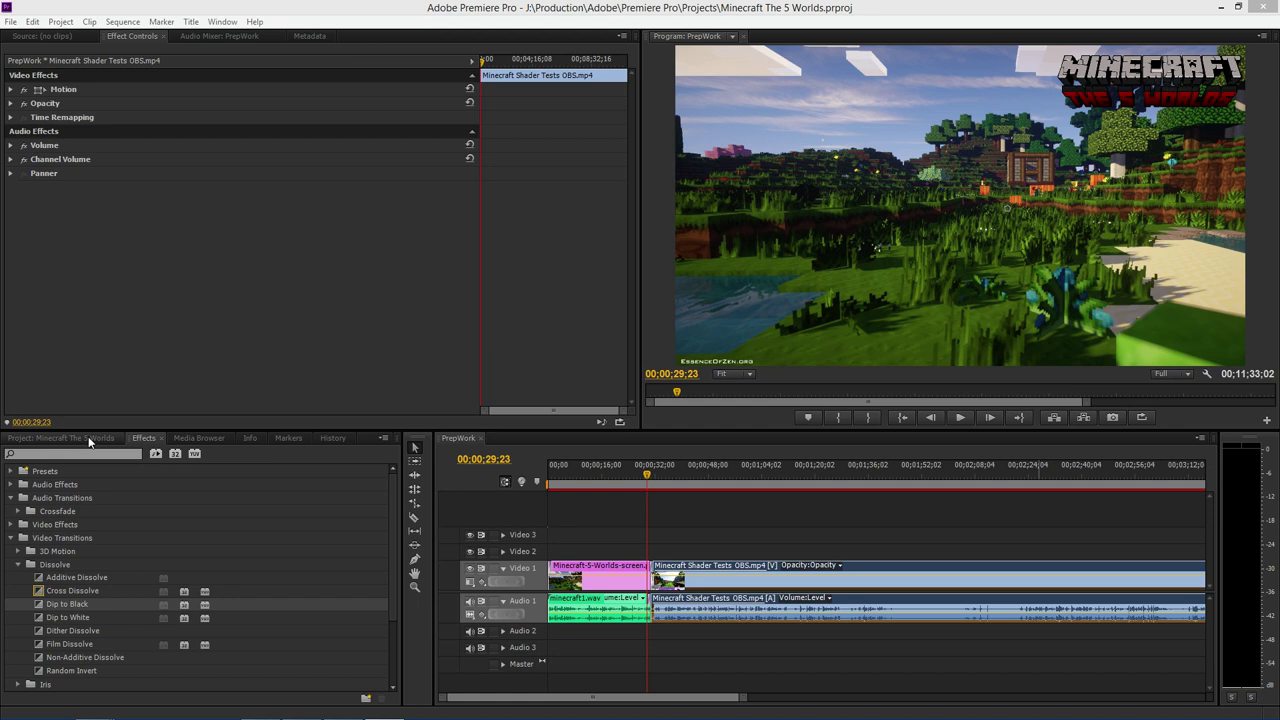
Show the project's media list, move the playhead to 00;00;12;00 and select the Minecraft-5-Worlds-screen.png clip in the sequence.
{"action": "left_click", "coordinate": [89, 441]}
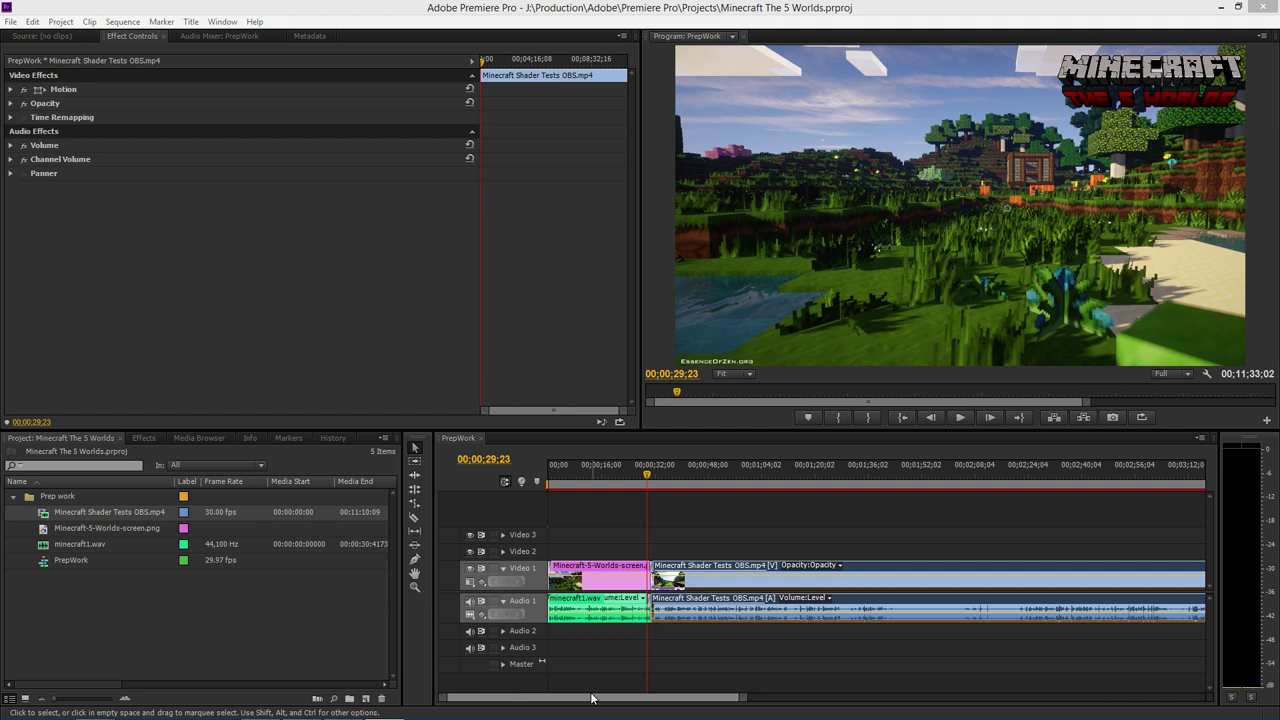
{"action": "left_click_drag", "start_coordinate": [591, 697], "coordinate": [557, 694]}
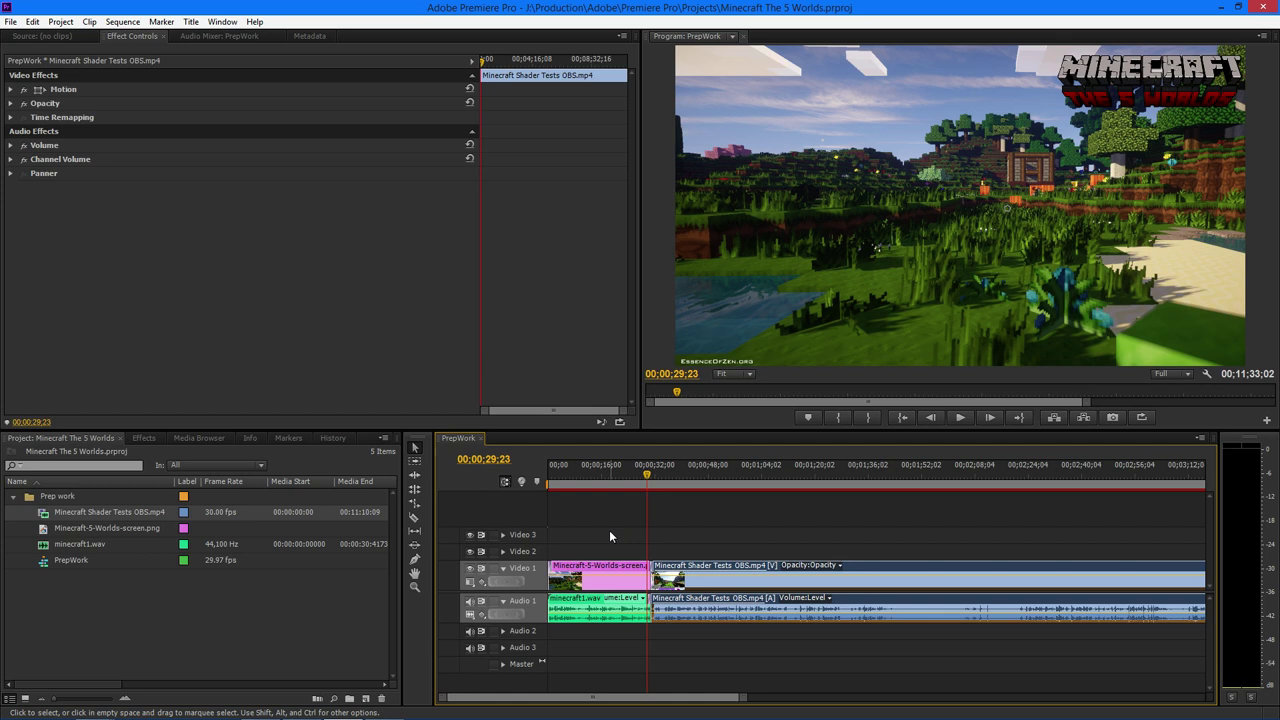
{"action": "left_click", "coordinate": [588, 466]}
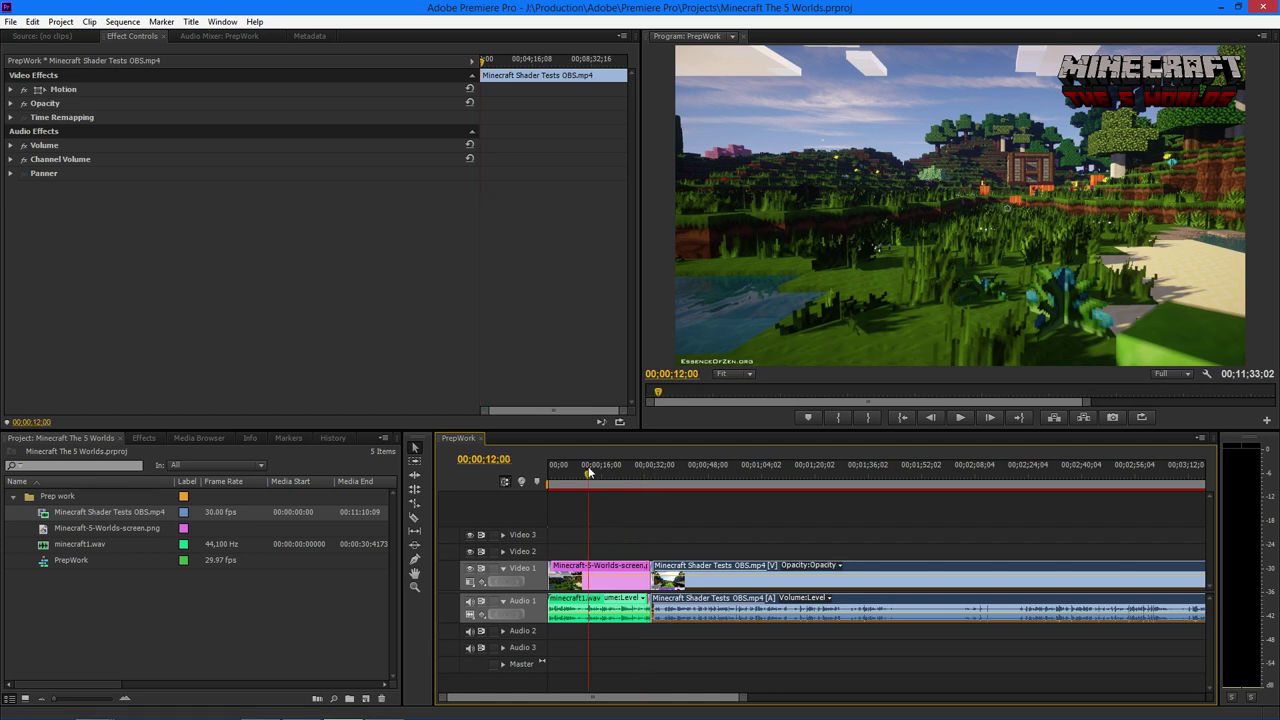
{"action": "left_click", "coordinate": [605, 569]}
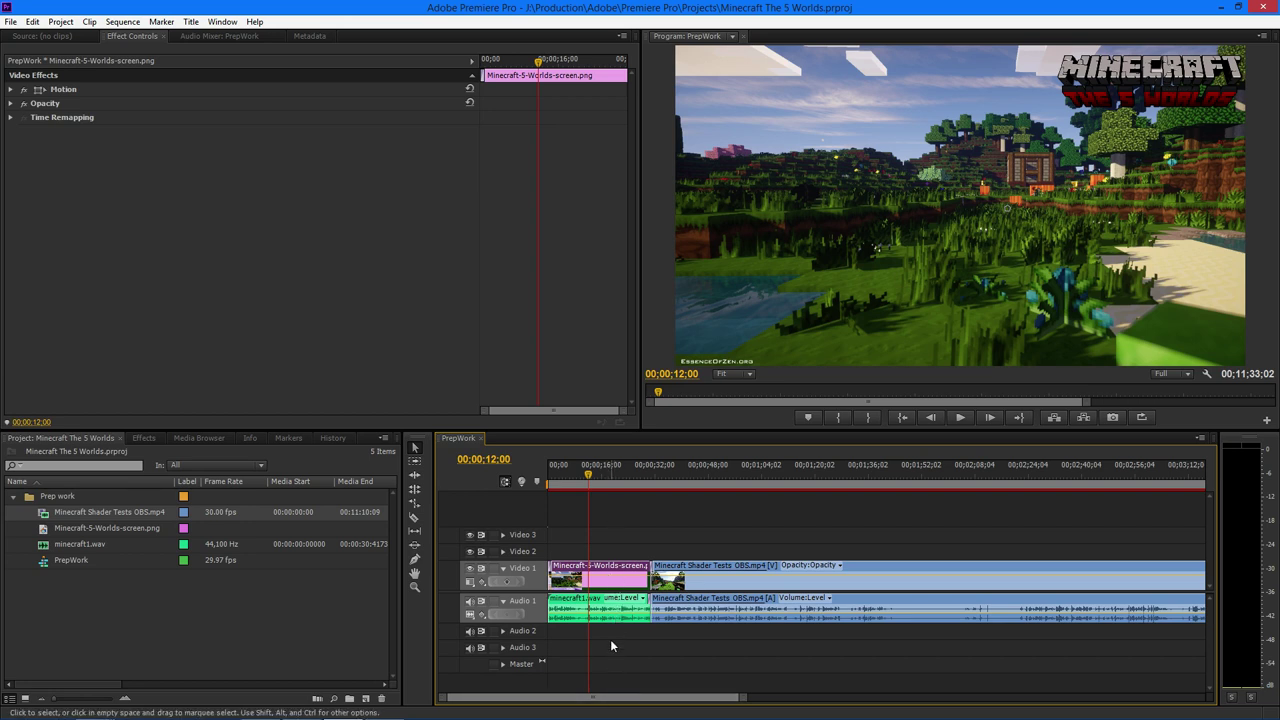
Play the Minecraft Shader Tests OBS.mp4 footage in the sequence from 00;01;02;04 to 00;01;21;26.
{"action": "left_click_drag", "start_coordinate": [608, 698], "coordinate": [628, 697]}
{"action": "left_click", "coordinate": [621, 480]}
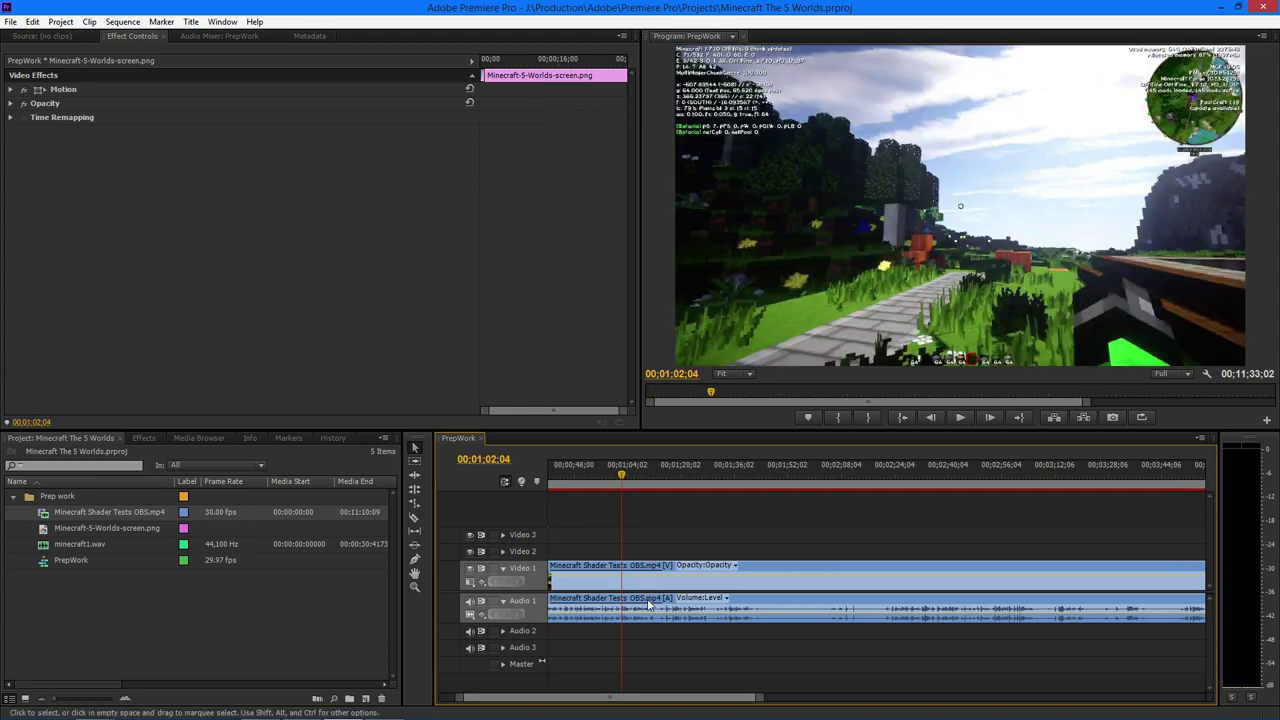
{"action": "left_click_drag", "start_coordinate": [638, 698], "coordinate": [640, 697]}
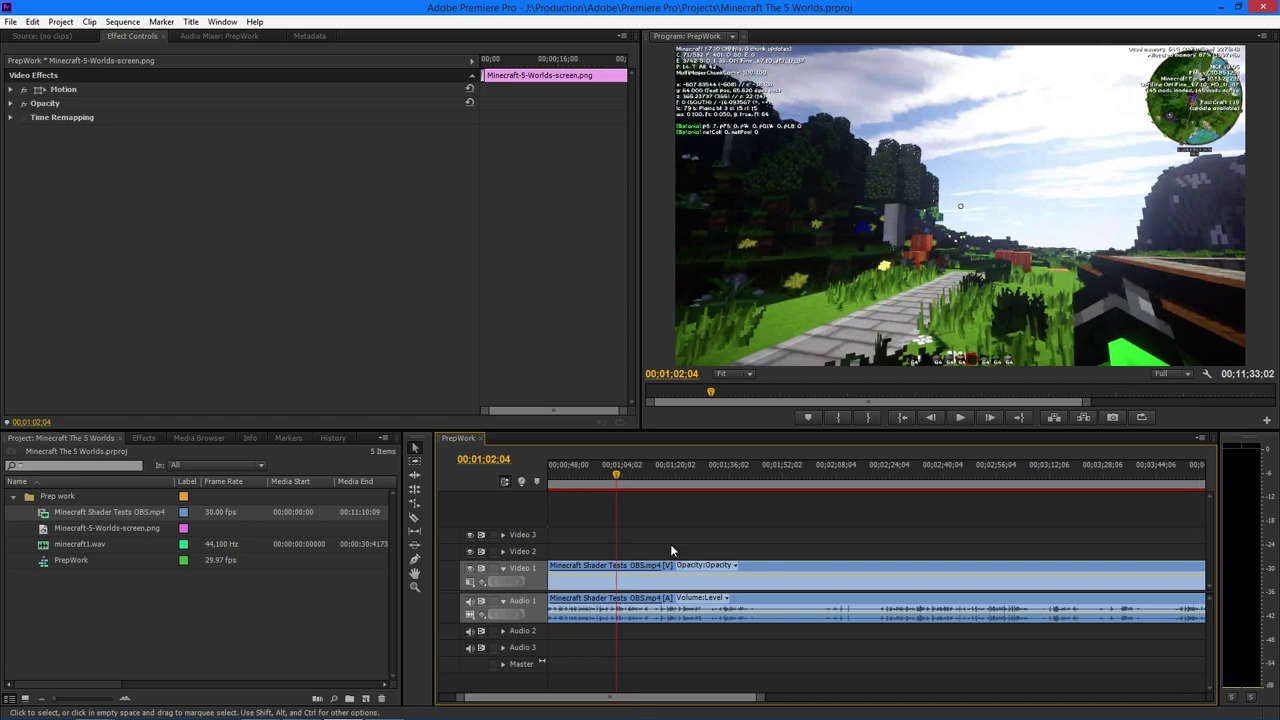
{"action": "key", "text": "space"}
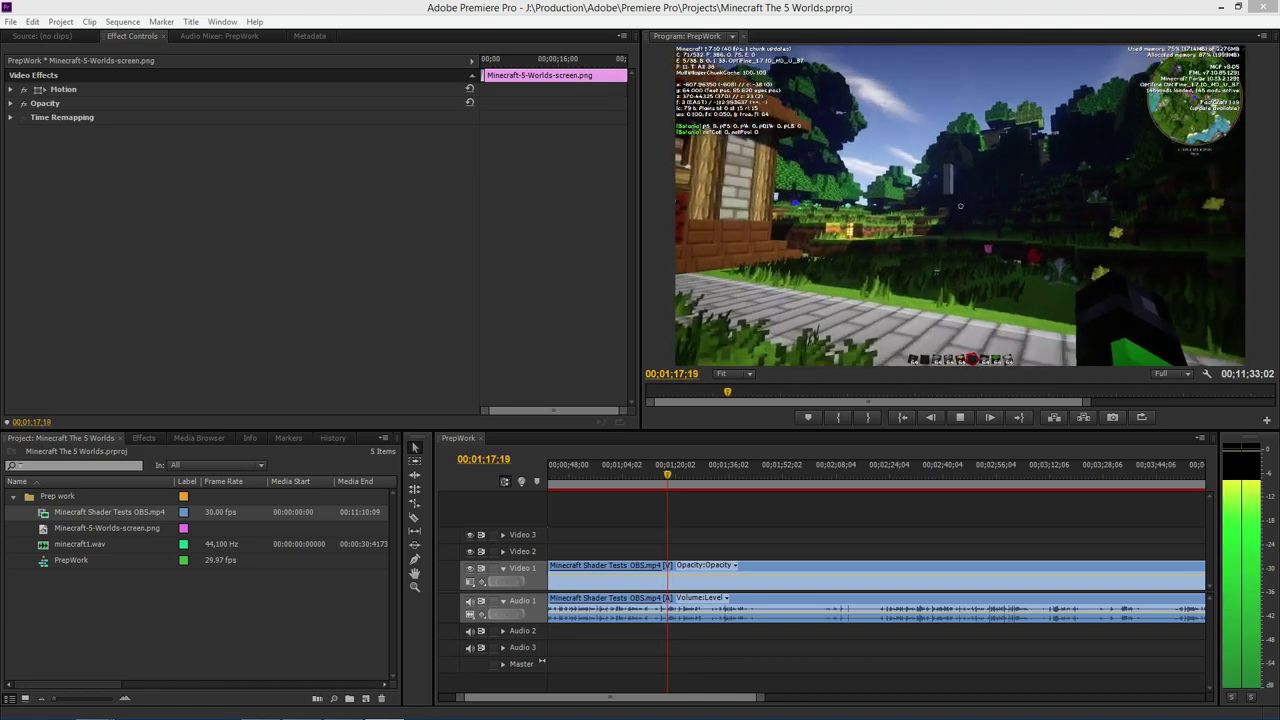
{"action": "left_click", "coordinate": [968, 418]}
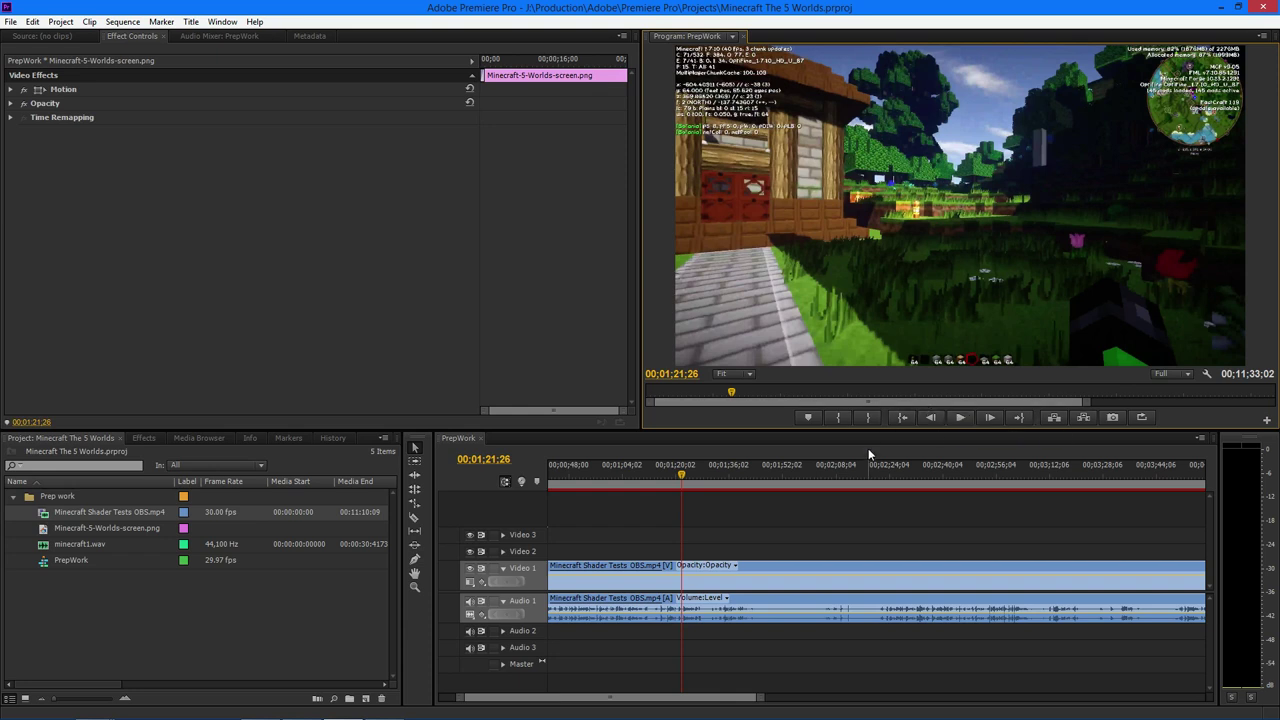
Scrub and play the footage between 00;01;40;23 and 00;02;21;06 to examine which section to cut out.
{"action": "left_click_drag", "start_coordinate": [662, 697], "coordinate": [636, 698]}
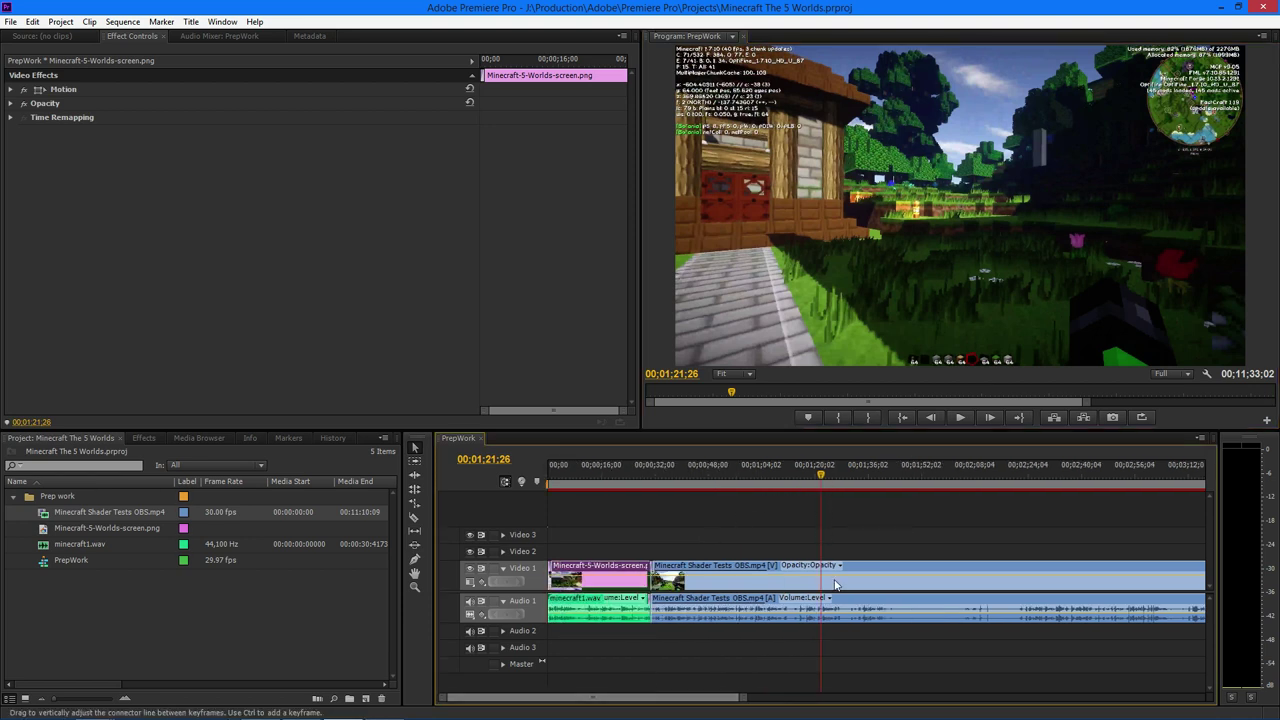
{"action": "left_click", "coordinate": [504, 601]}
{"action": "left_click", "coordinate": [504, 601]}
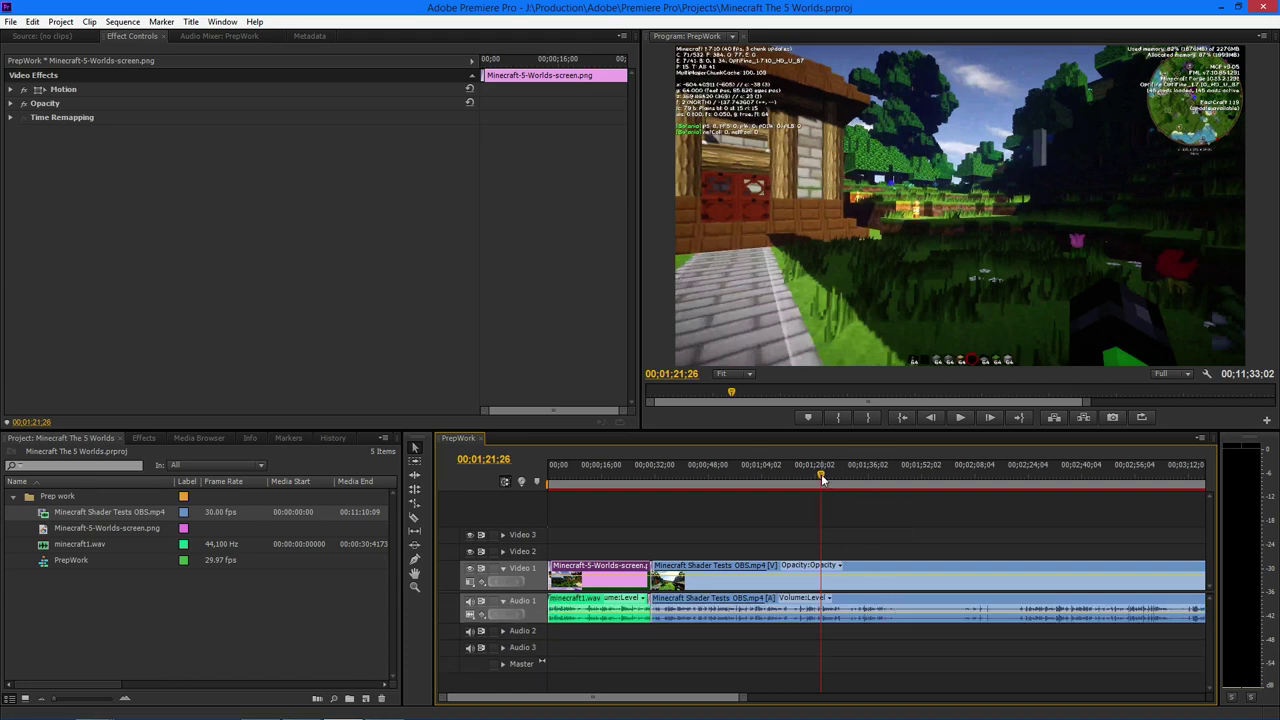
{"action": "left_click_drag", "start_coordinate": [822, 480], "coordinate": [884, 478]}
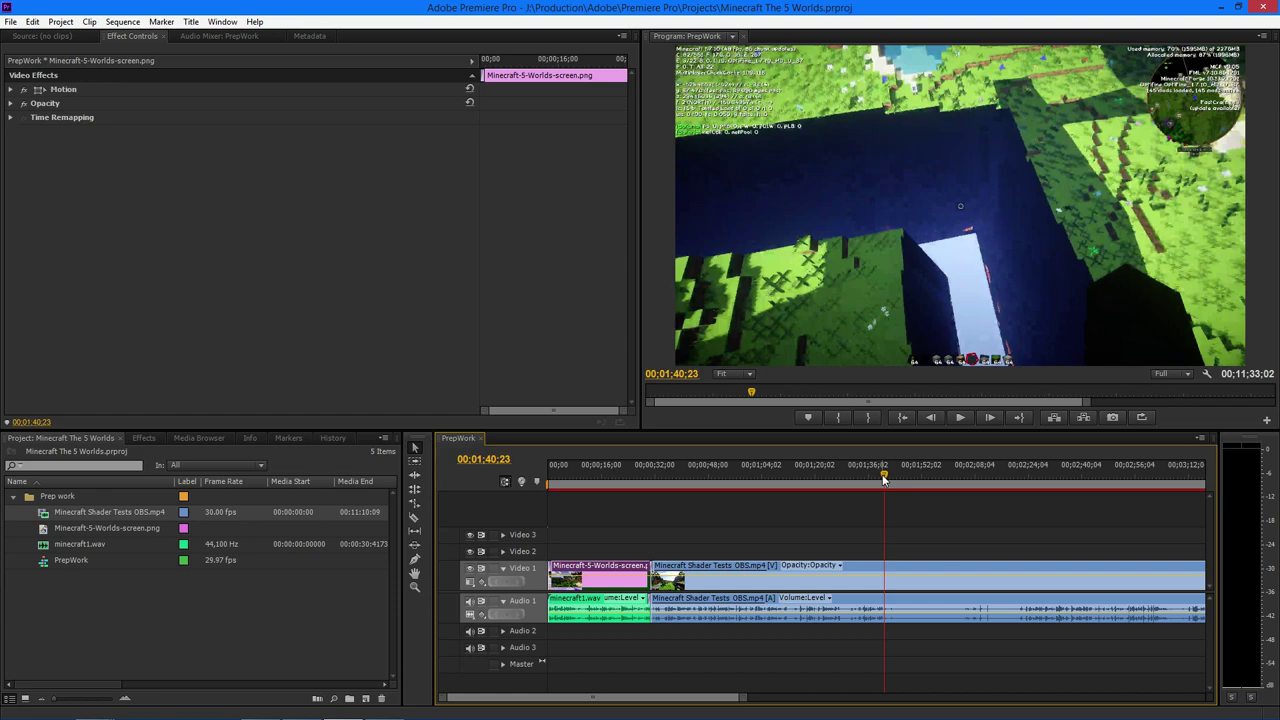
{"action": "key", "text": "space"}
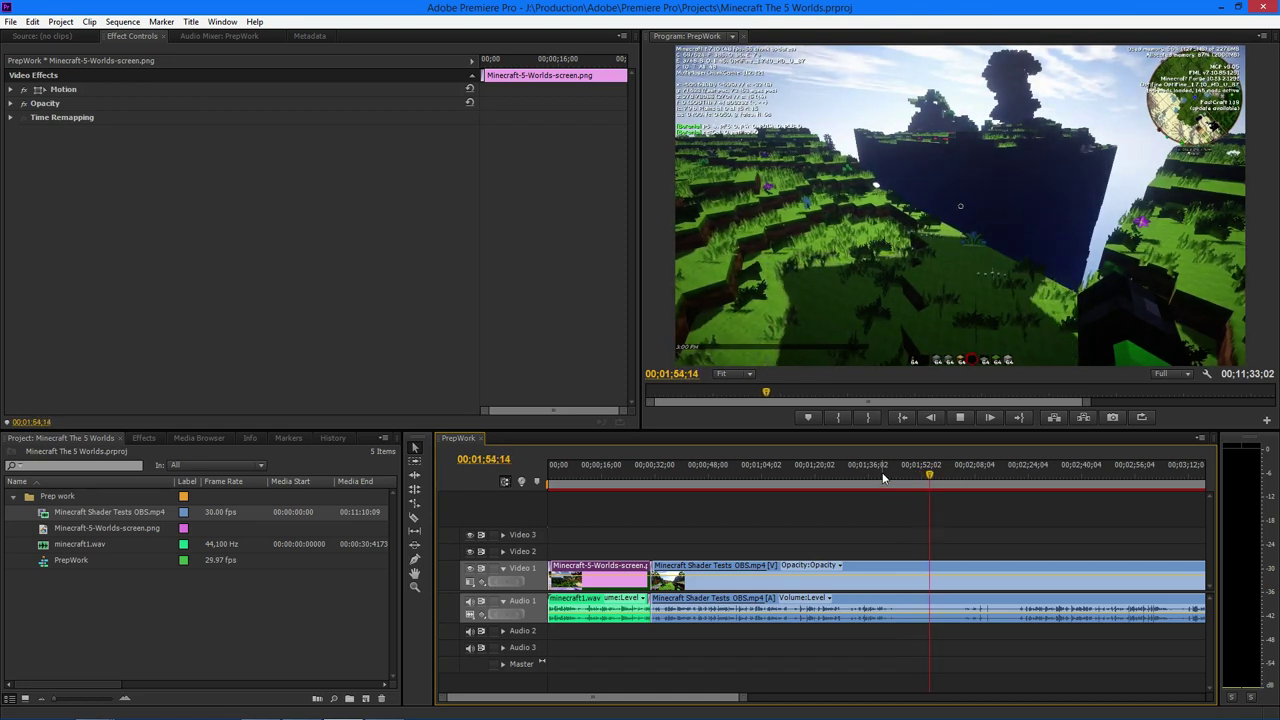
{"action": "left_click", "coordinate": [964, 481]}
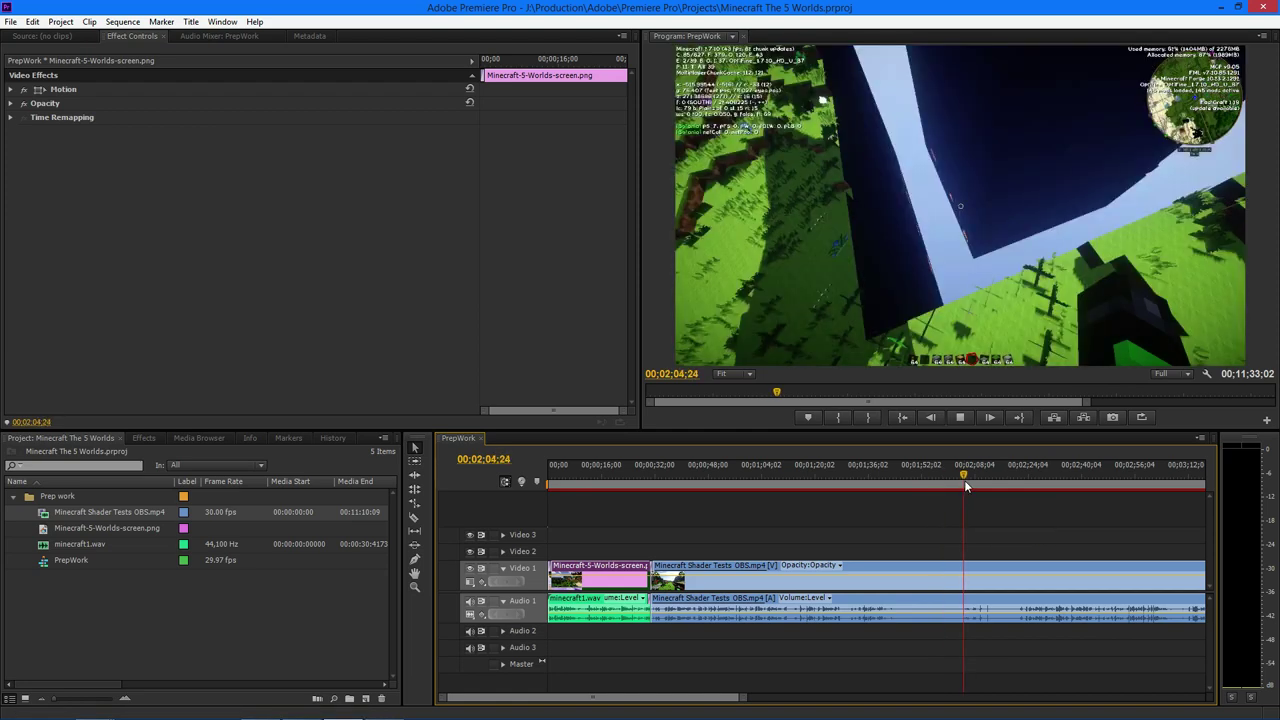
{"action": "key", "text": "space"}
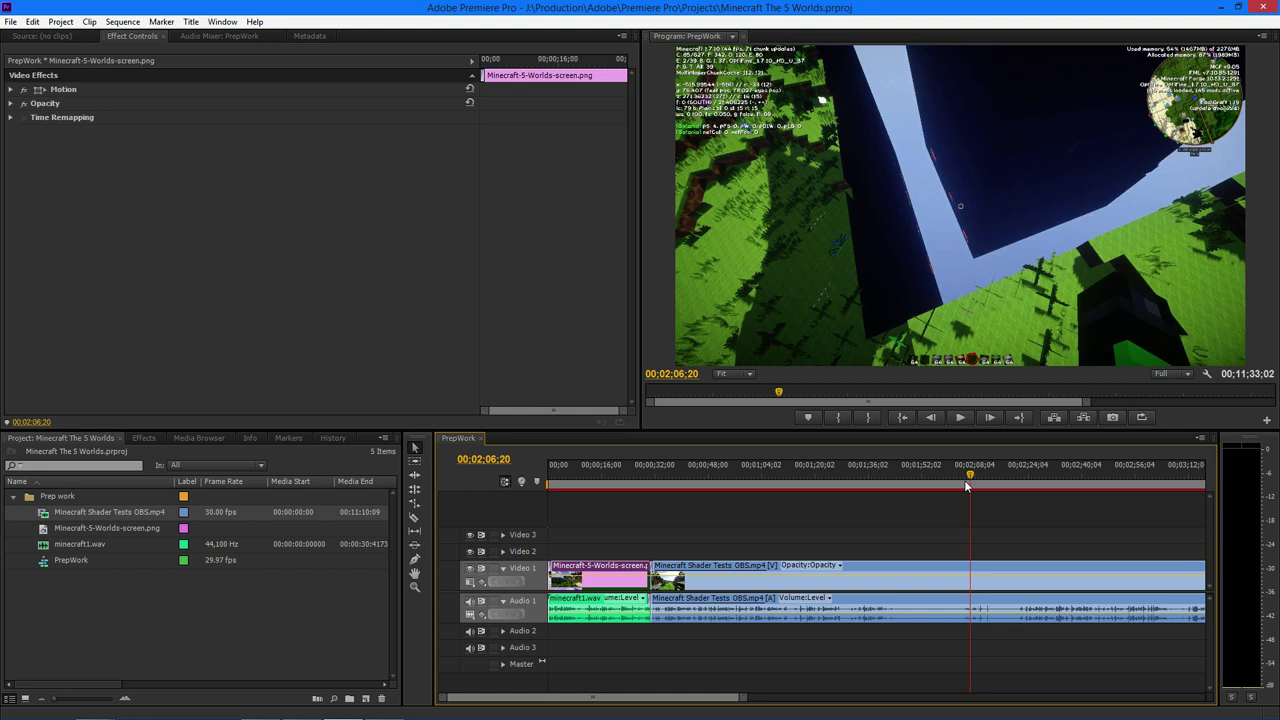
{"action": "left_click", "coordinate": [892, 476]}
{"action": "left_click_drag", "start_coordinate": [892, 476], "coordinate": [1020, 477]}
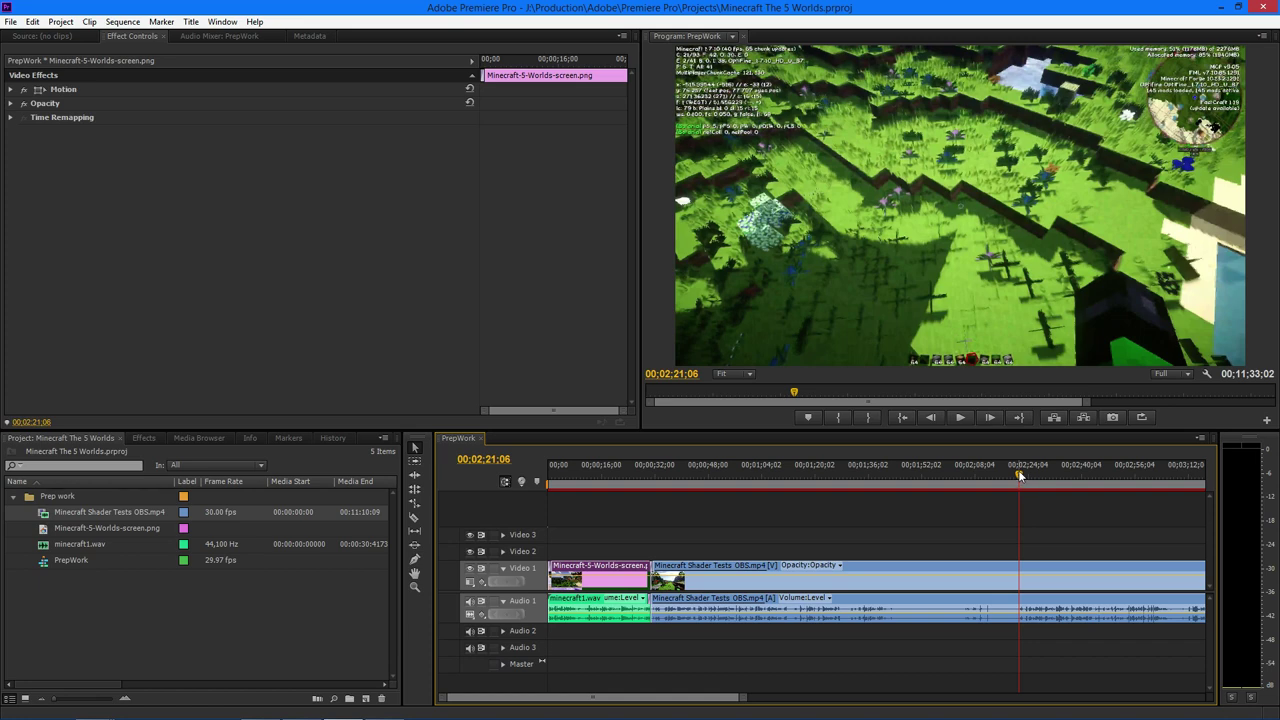
Split the Minecraft Shader Tests OBS.mp4 clip with the Razor tool at 00;01;42;11 and 00;02;03;00.
{"action": "left_click", "coordinate": [885, 474]}
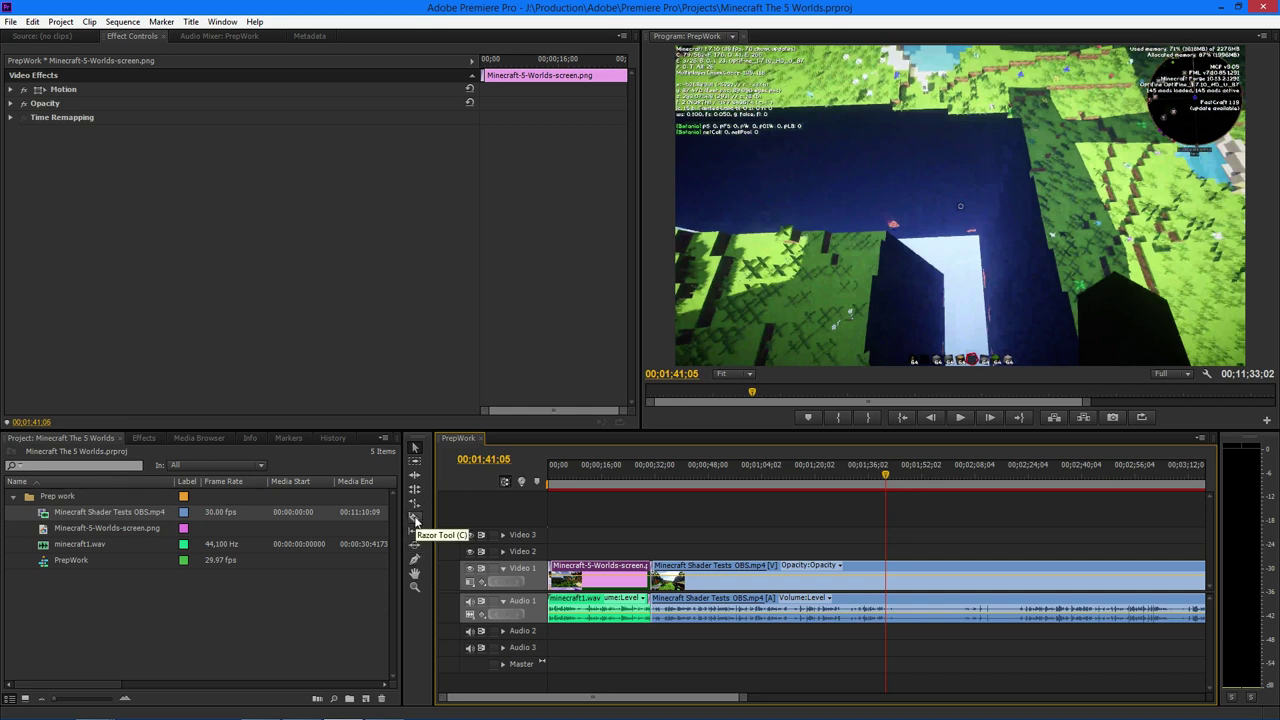
{"action": "left_click", "coordinate": [415, 520]}
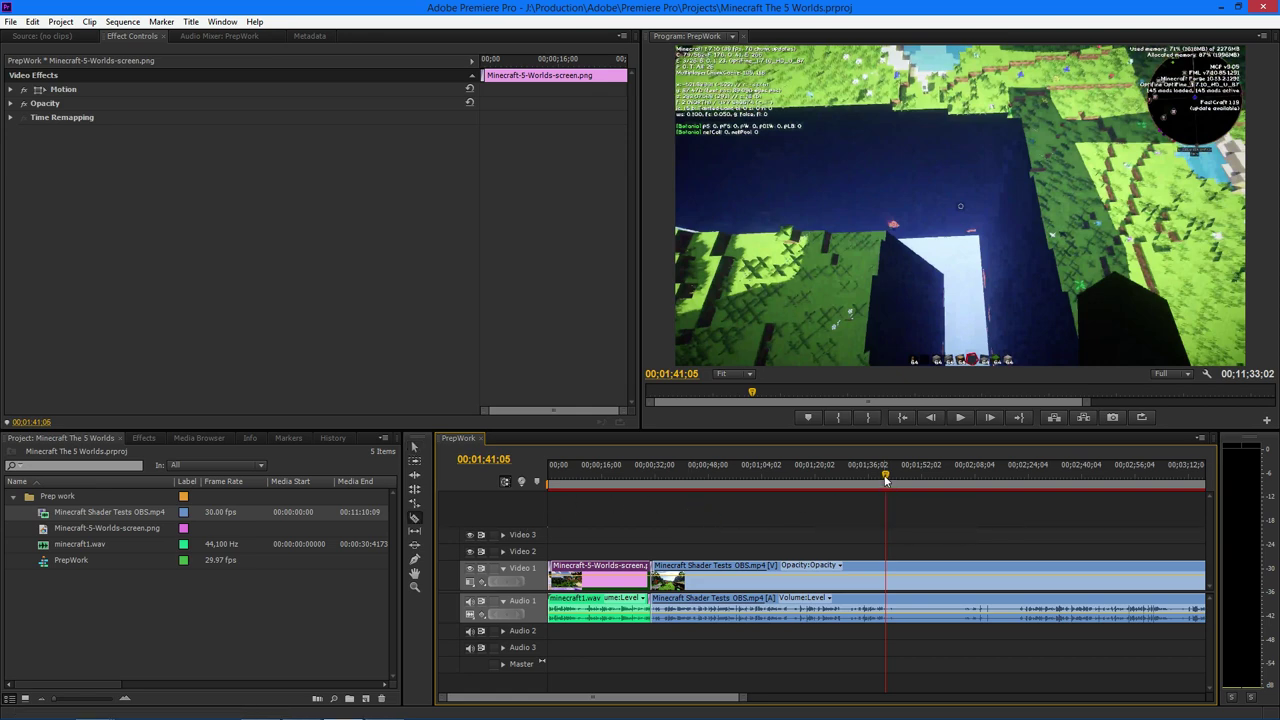
{"action": "left_click_drag", "start_coordinate": [885, 480], "coordinate": [889, 480]}
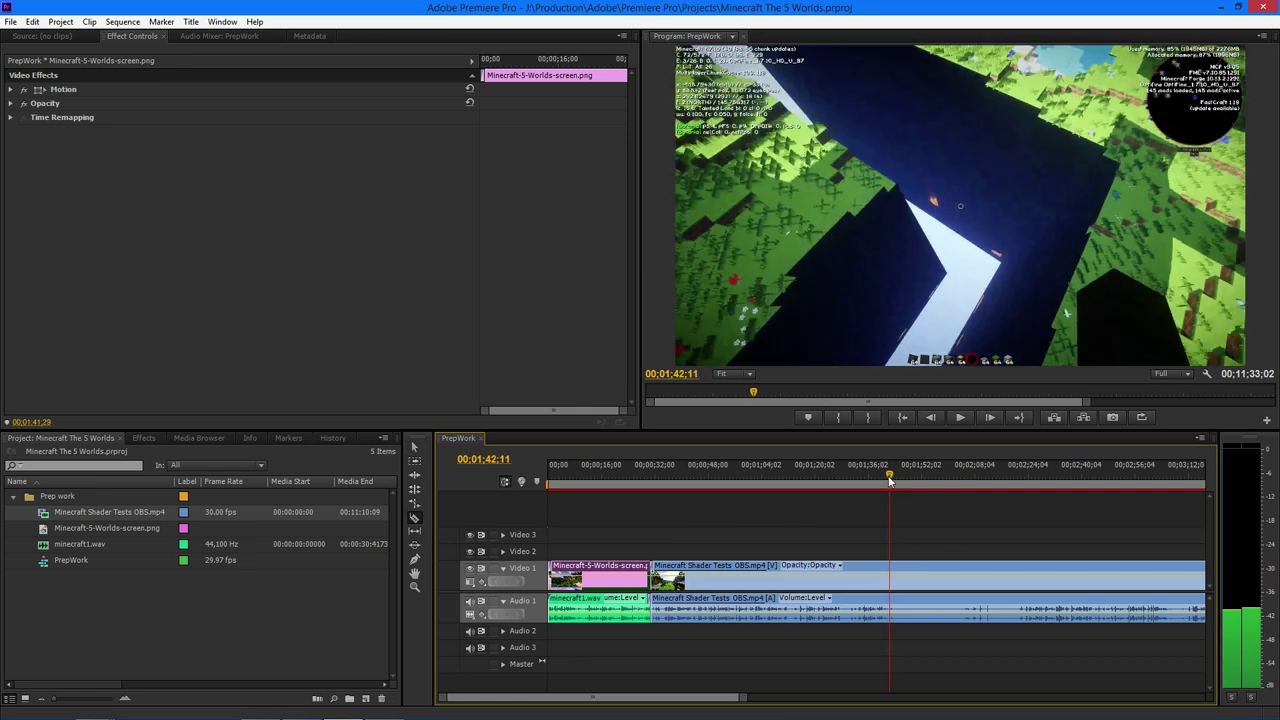
{"action": "left_click", "coordinate": [890, 610]}
{"action": "left_click_drag", "start_coordinate": [890, 480], "coordinate": [959, 477]}
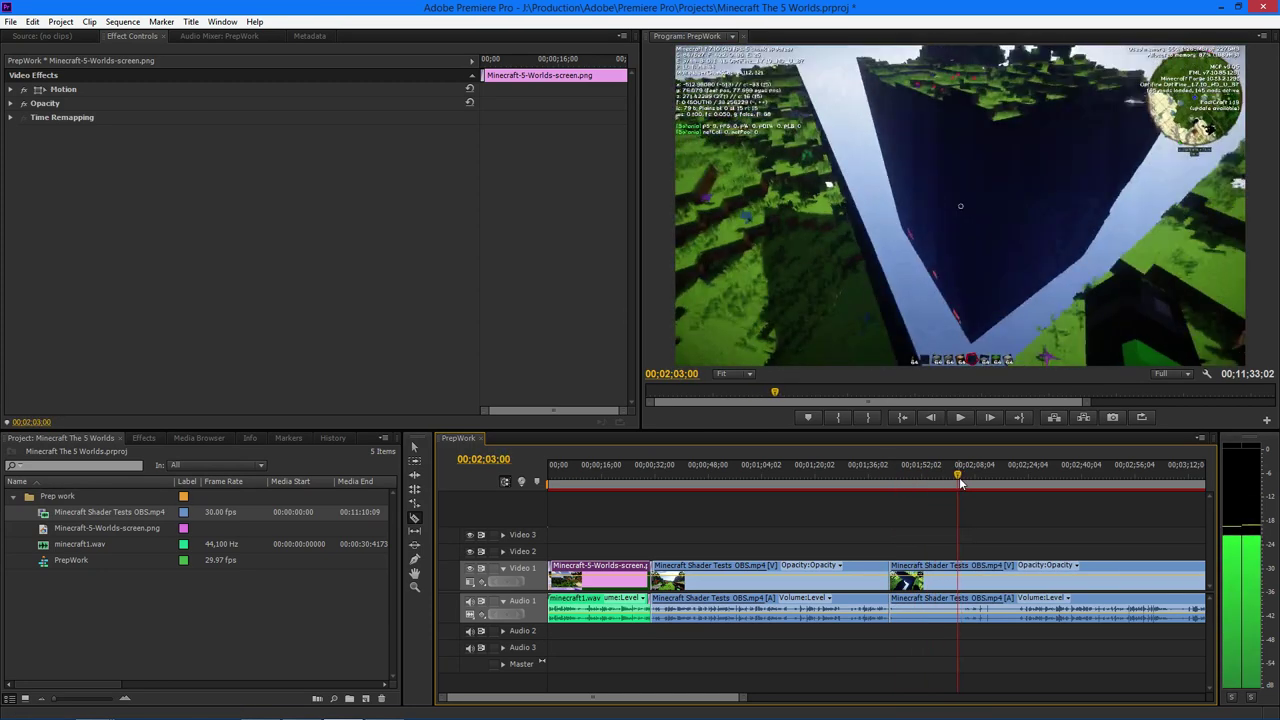
{"action": "left_click", "coordinate": [958, 576]}
Delete the segment between the two cuts and move the remaining footage back to 00;01;42;11 to close the gap.
{"action": "key", "text": "v"}
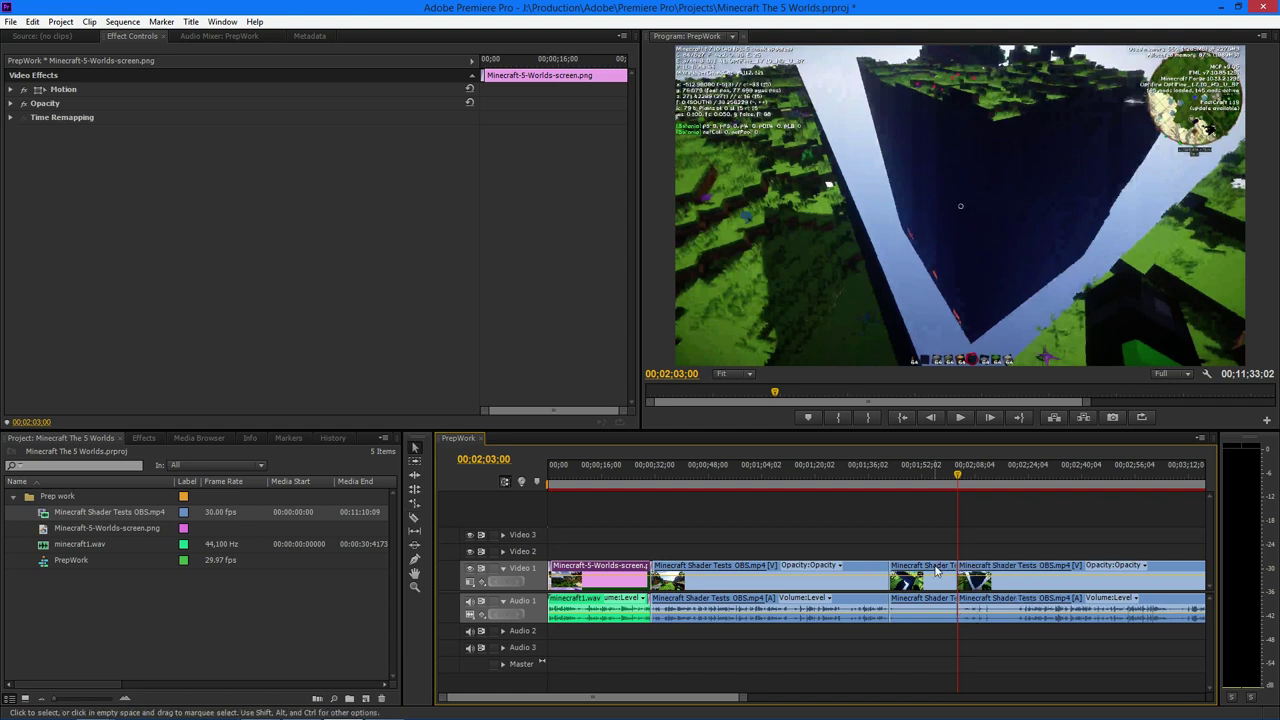
{"action": "left_click", "coordinate": [936, 571]}
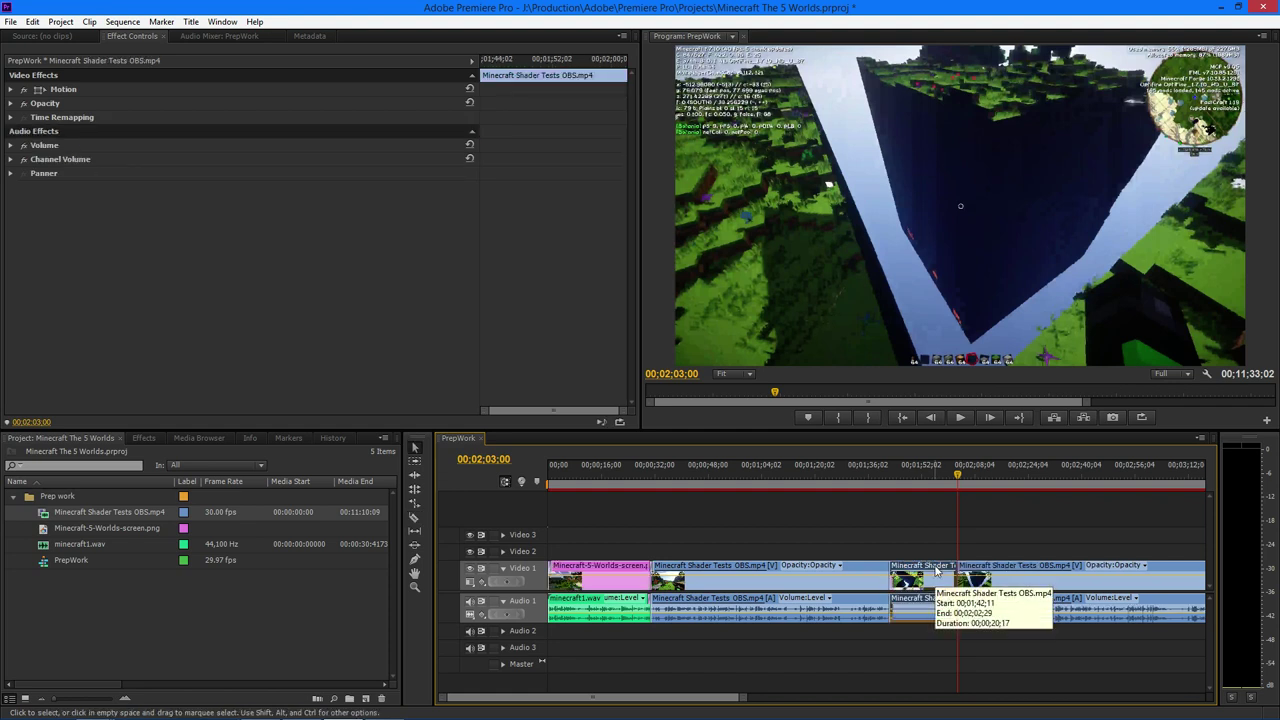
{"action": "key", "text": "Delete"}
{"action": "left_click_drag", "start_coordinate": [1019, 576], "coordinate": [940, 562]}
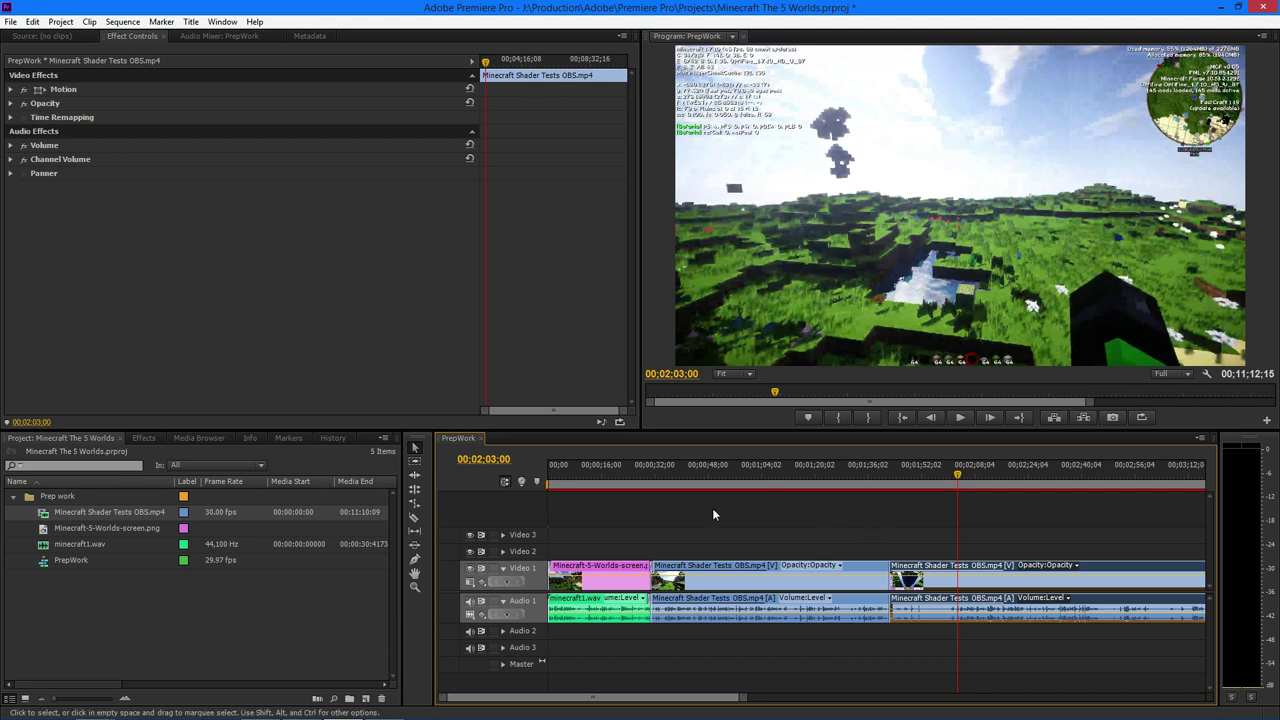
Play across the new join from 00;01;41;17 to 00;01;49;20 to check the edit and the footage after it.
{"action": "left_click", "coordinate": [884, 488]}
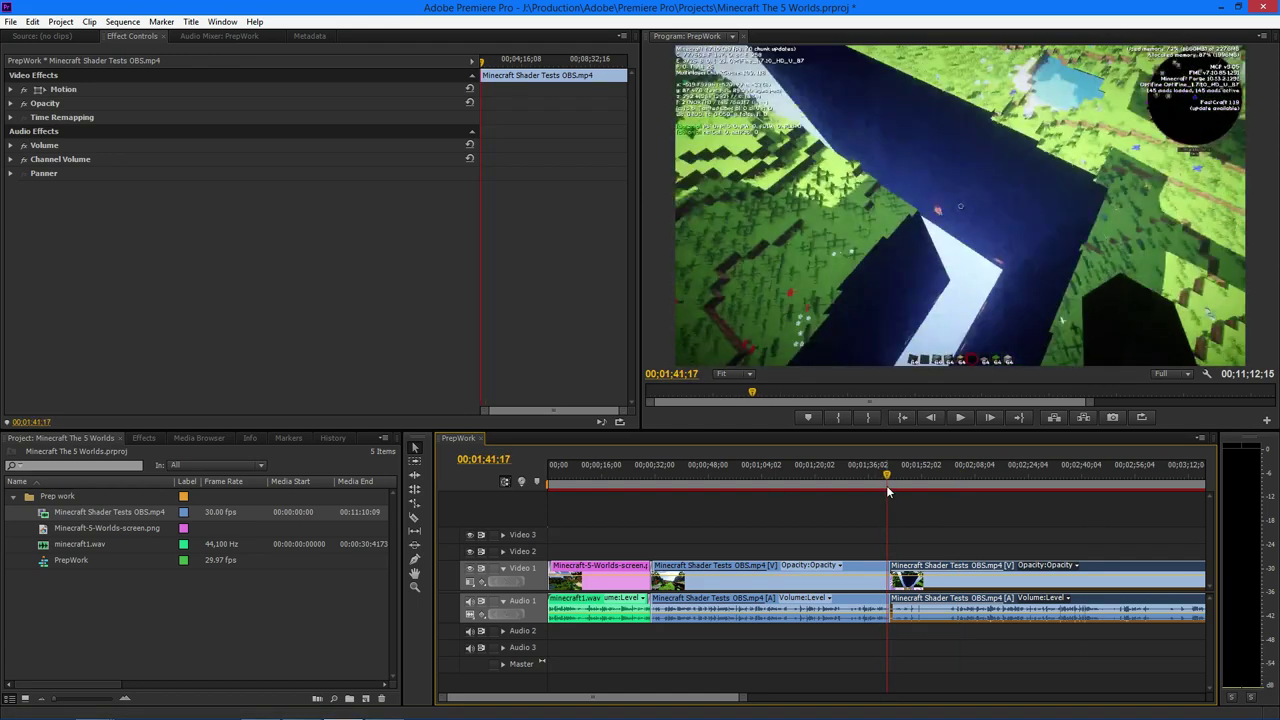
{"action": "key", "text": "space"}
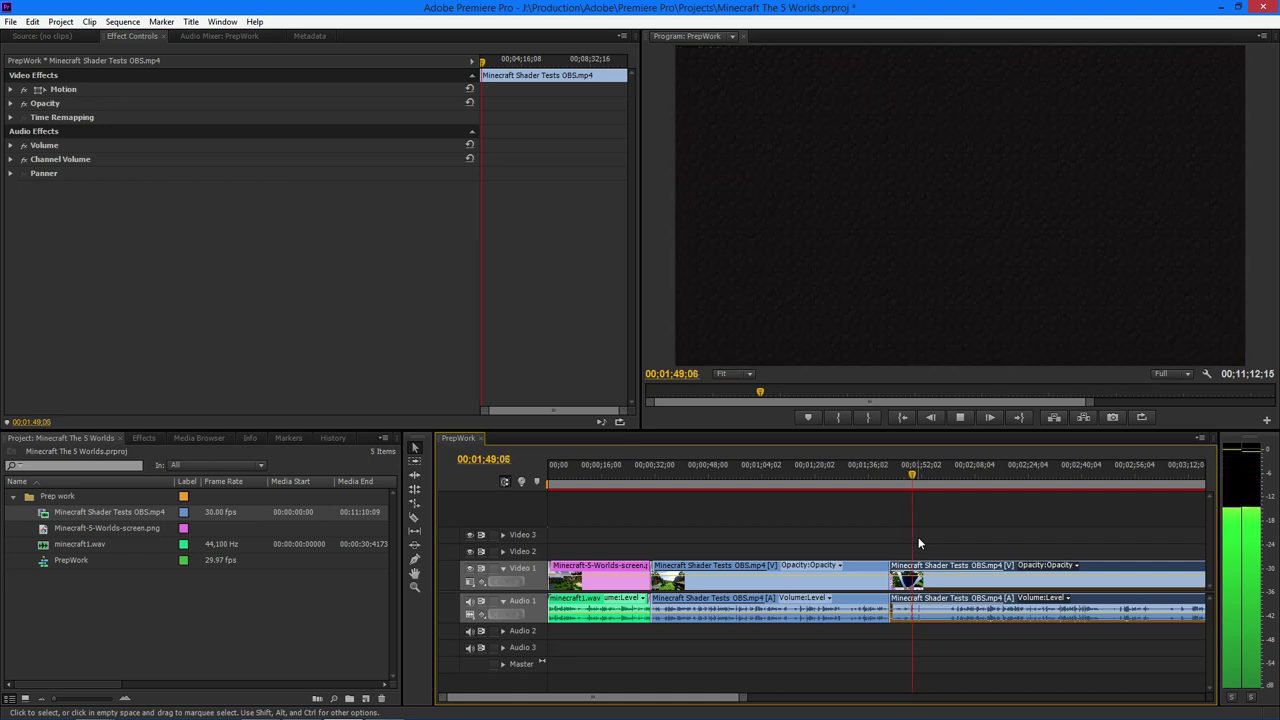
{"action": "key", "text": "space"}
Split the footage after the join with the Razor tool at 00;01;49;20 and 00;02;00;18.
{"action": "key", "text": "c"}
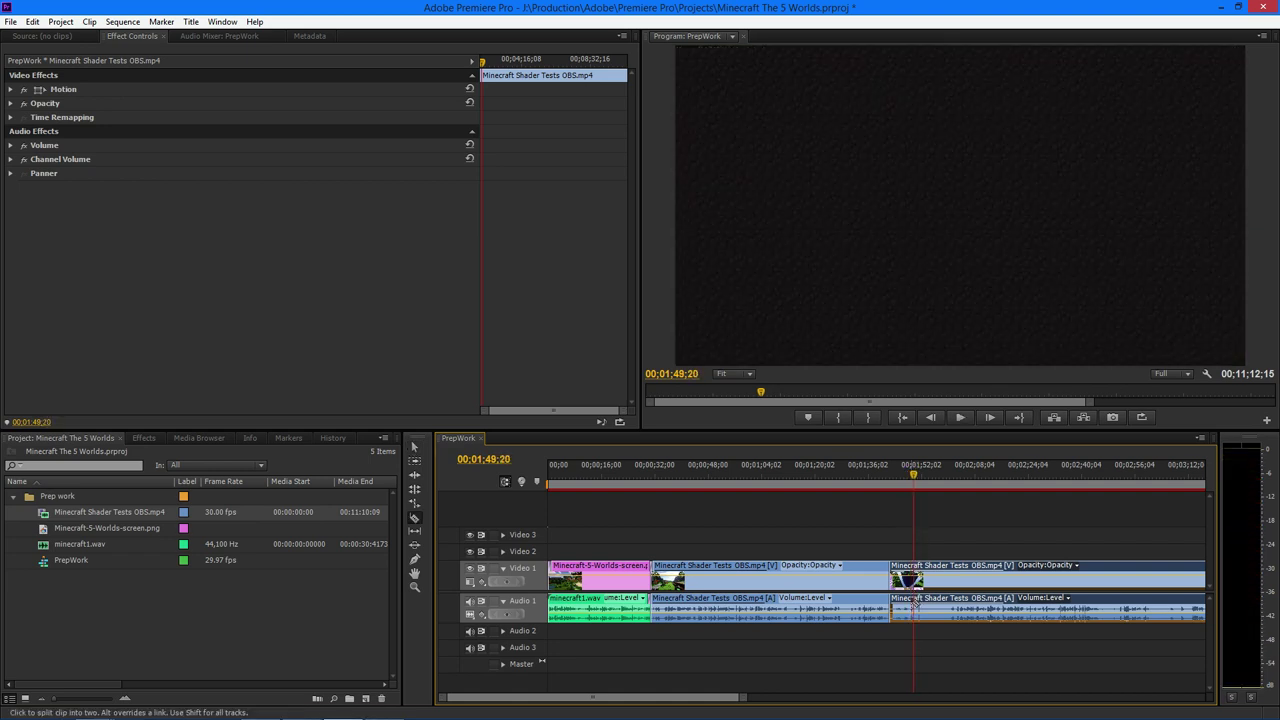
{"action": "left_click", "coordinate": [917, 605]}
{"action": "left_click_drag", "start_coordinate": [923, 476], "coordinate": [950, 476]}
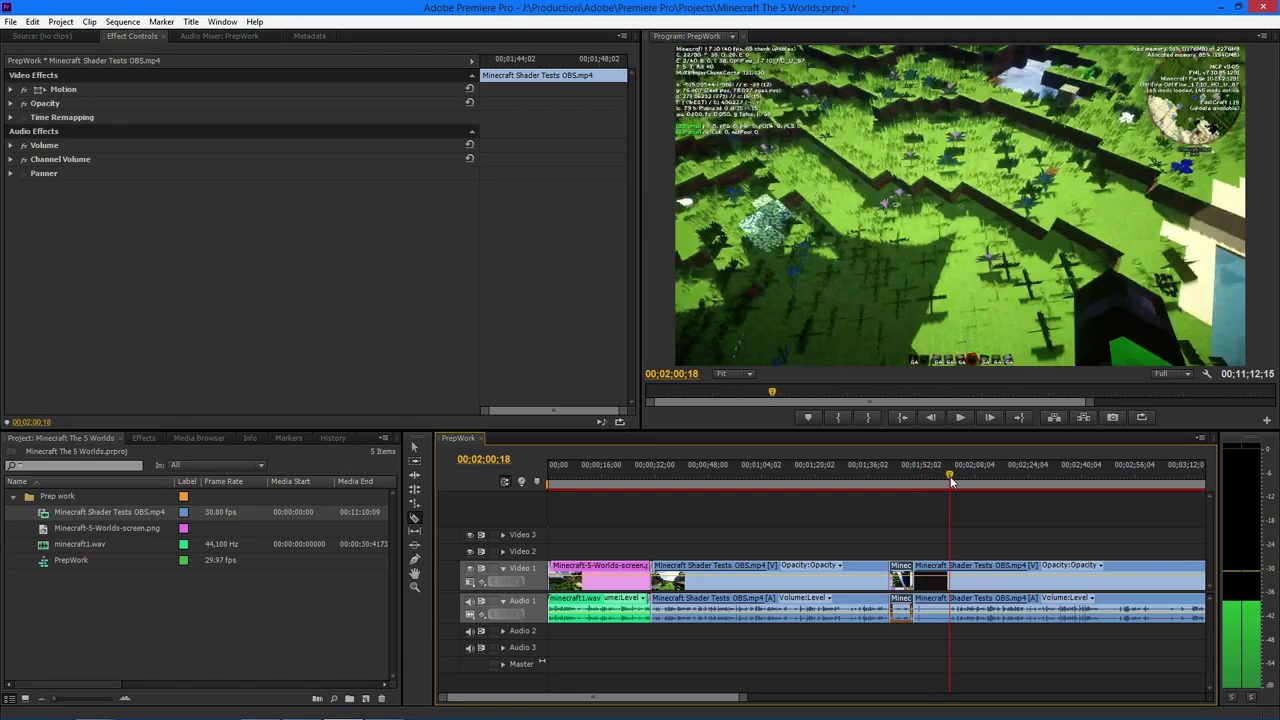
{"action": "left_click", "coordinate": [950, 600]}
Delete the segment starting with black frames and move the following footage back to 00;01;49;20 to close the gap.
{"action": "key", "text": "v"}
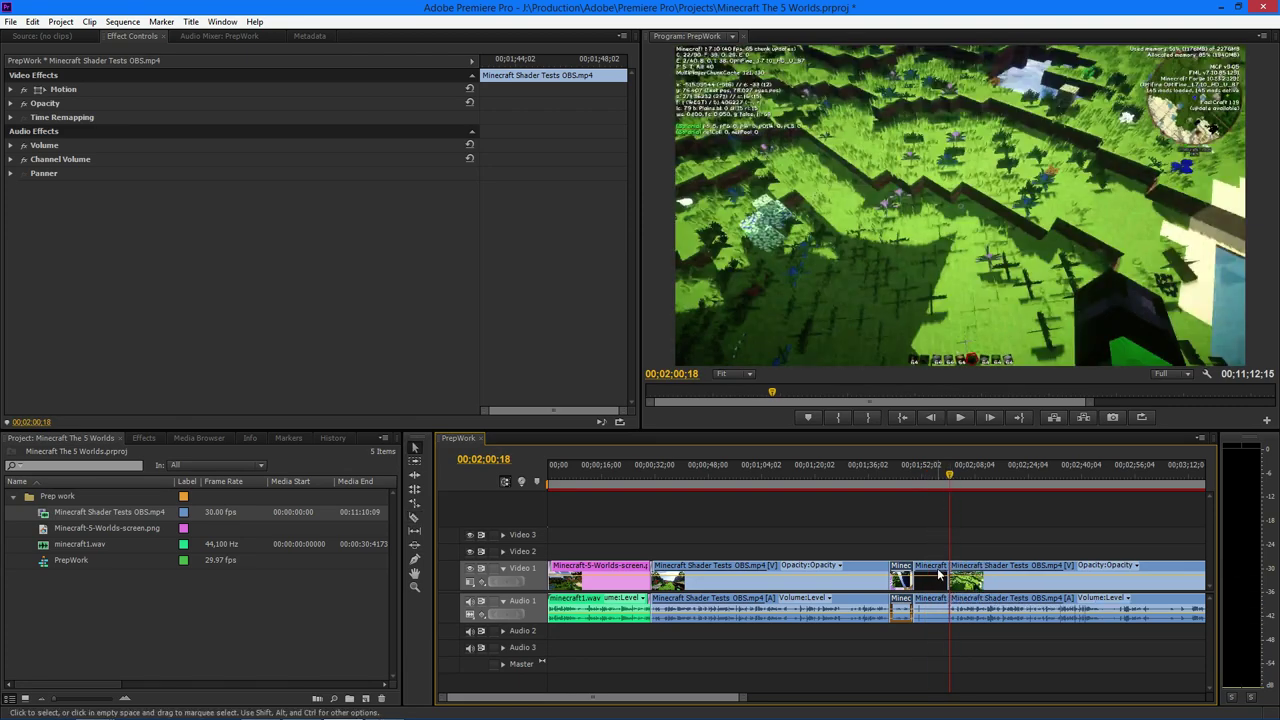
{"action": "left_click", "coordinate": [940, 572]}
{"action": "key", "text": "Delete"}
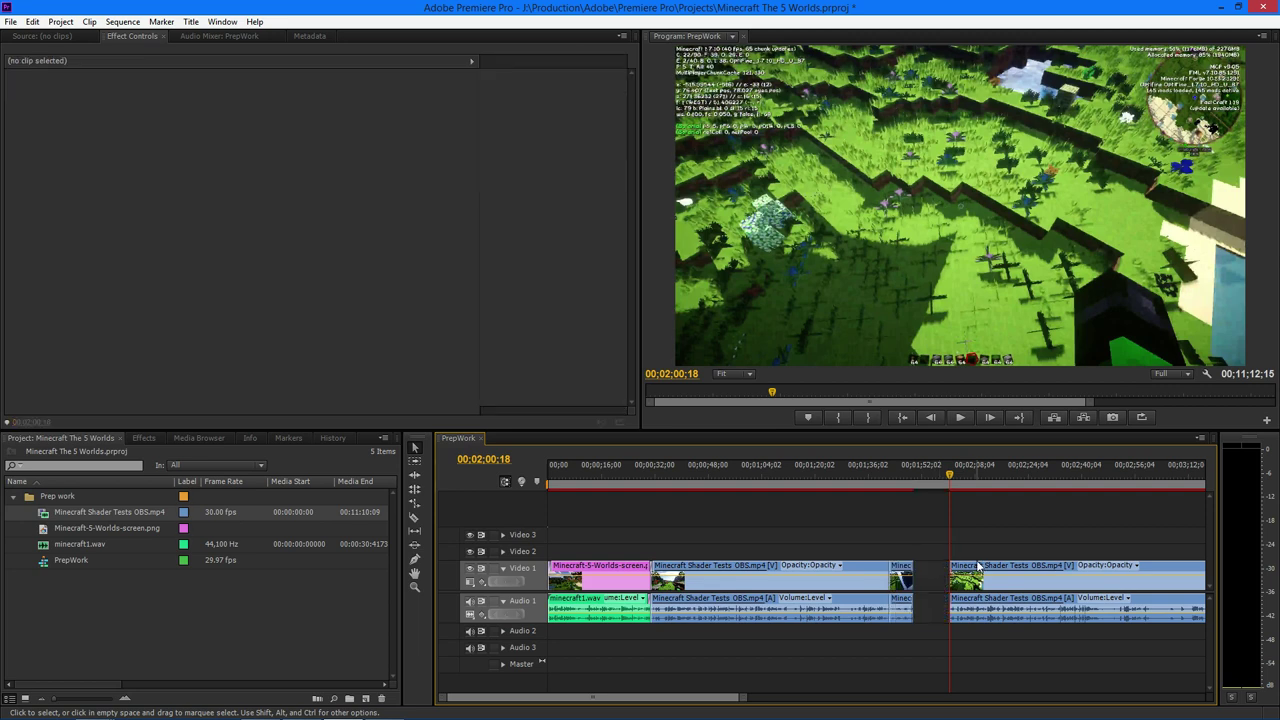
{"action": "left_click_drag", "start_coordinate": [972, 570], "coordinate": [950, 569]}
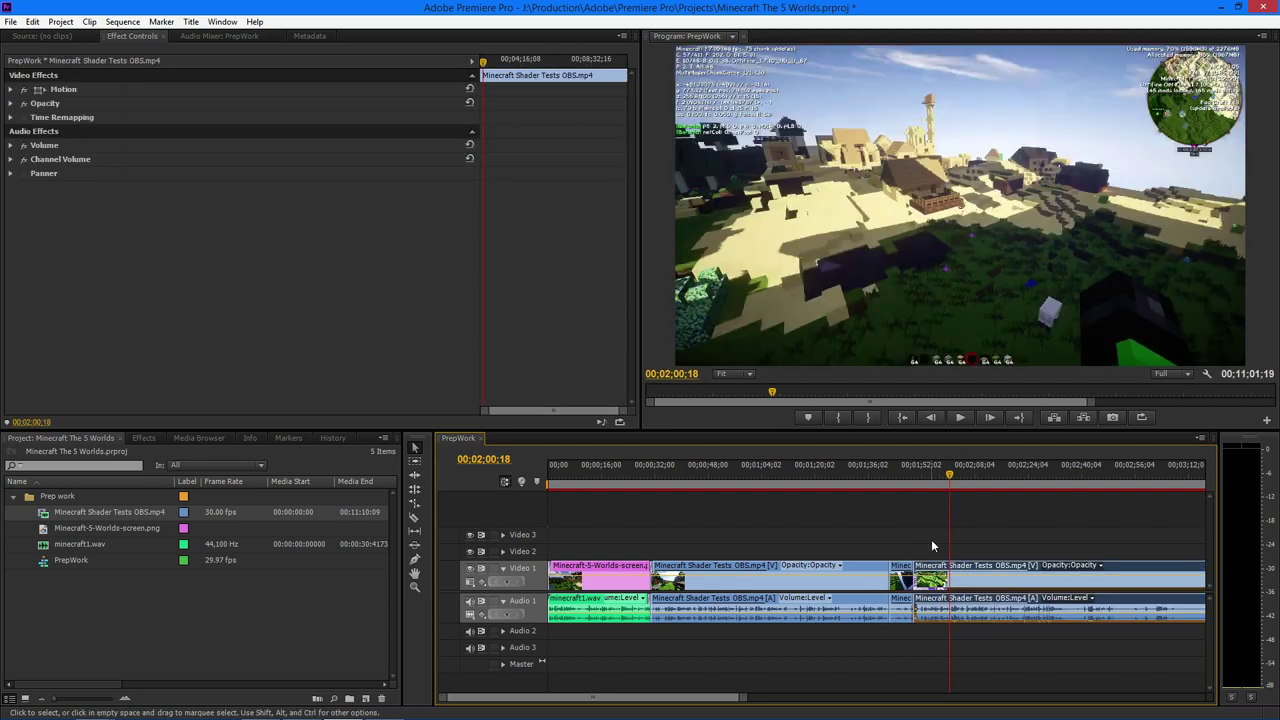
Play the edited sequence from 00;01;40;05 to 00;01;50;28 to check both joins.
{"action": "left_click", "coordinate": [892, 482]}
{"action": "left_click", "coordinate": [882, 483]}
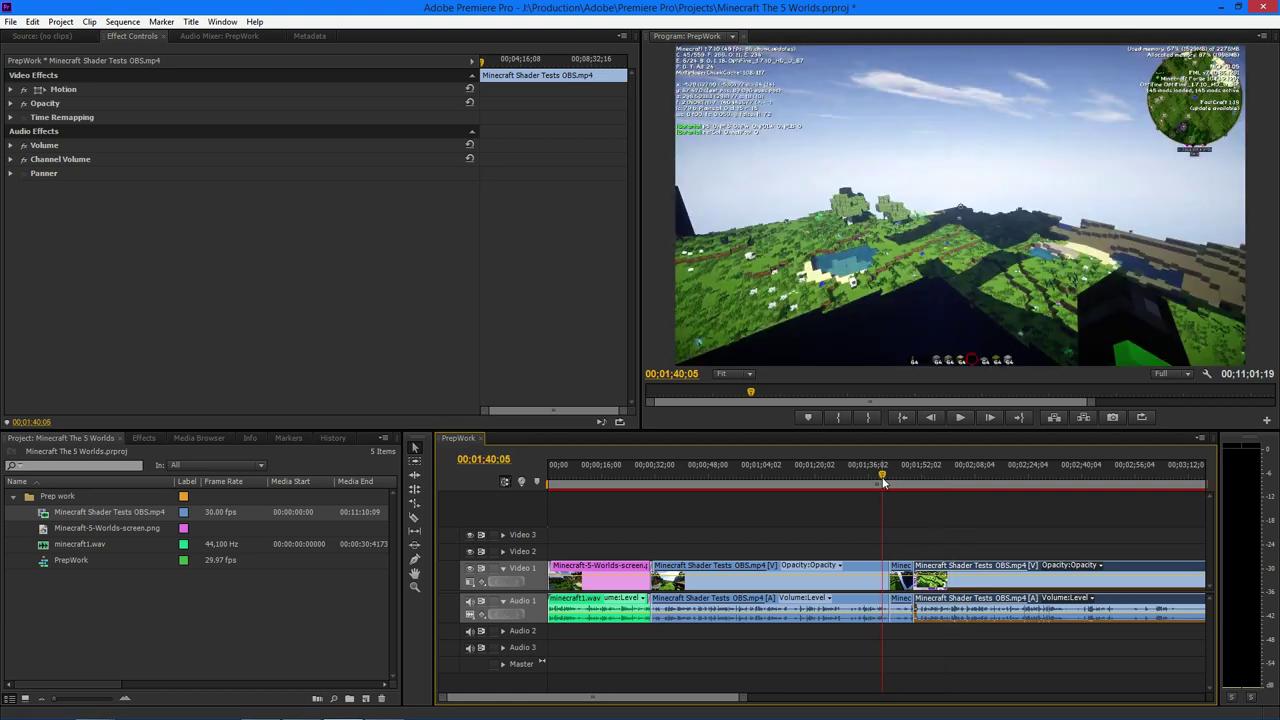
{"action": "key", "text": "space"}
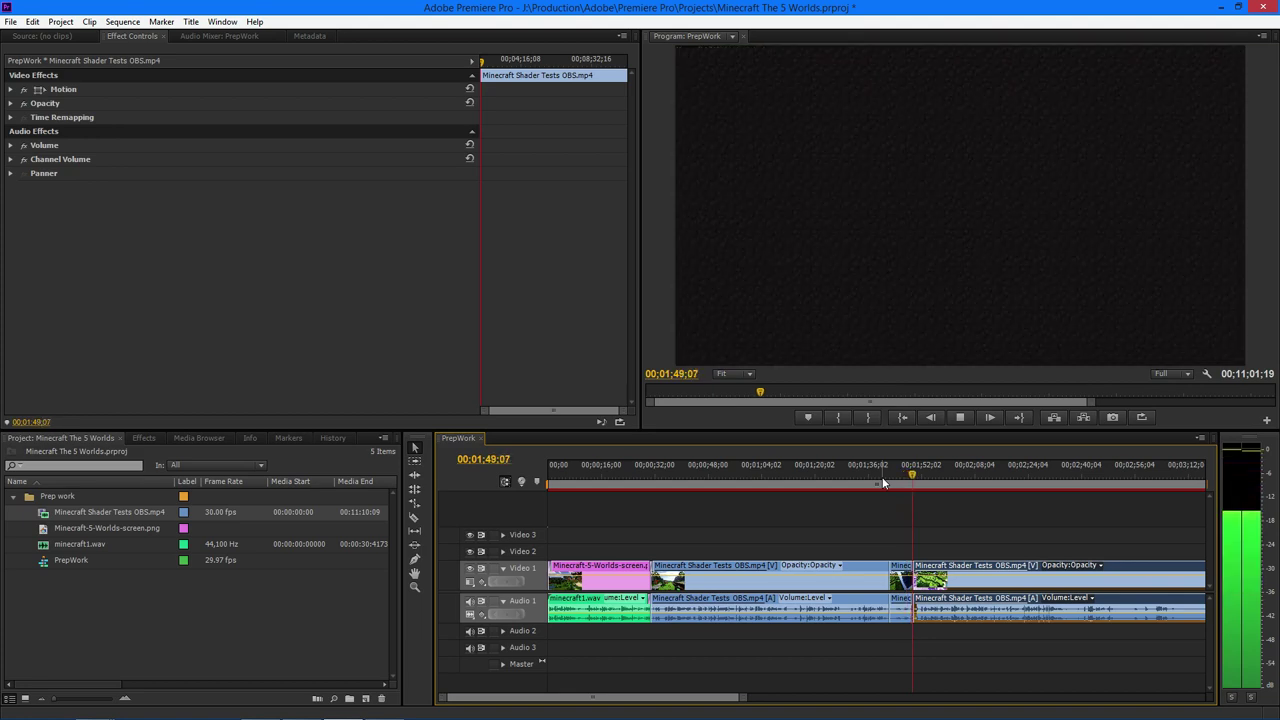
{"action": "key", "text": "space"}
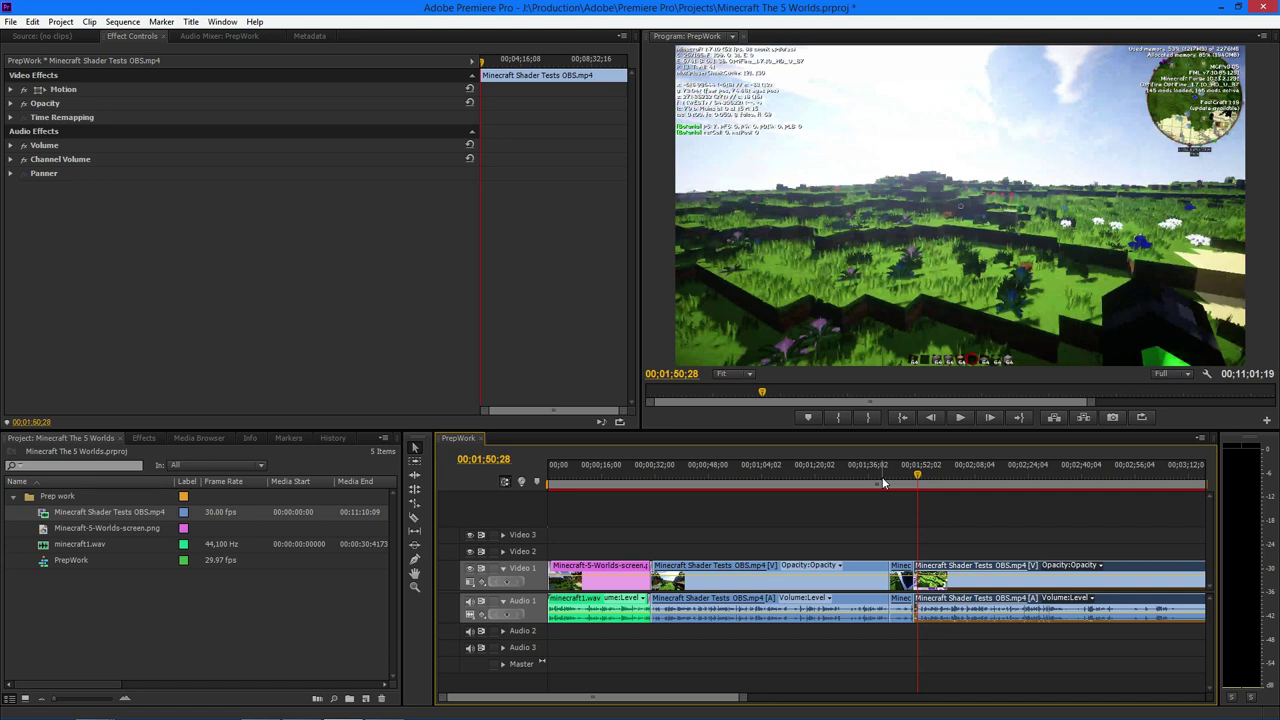
Add a Cross Dissolve to the Video 1 cuts at both ends of the short middle clip.
{"action": "left_click", "coordinate": [144, 438]}
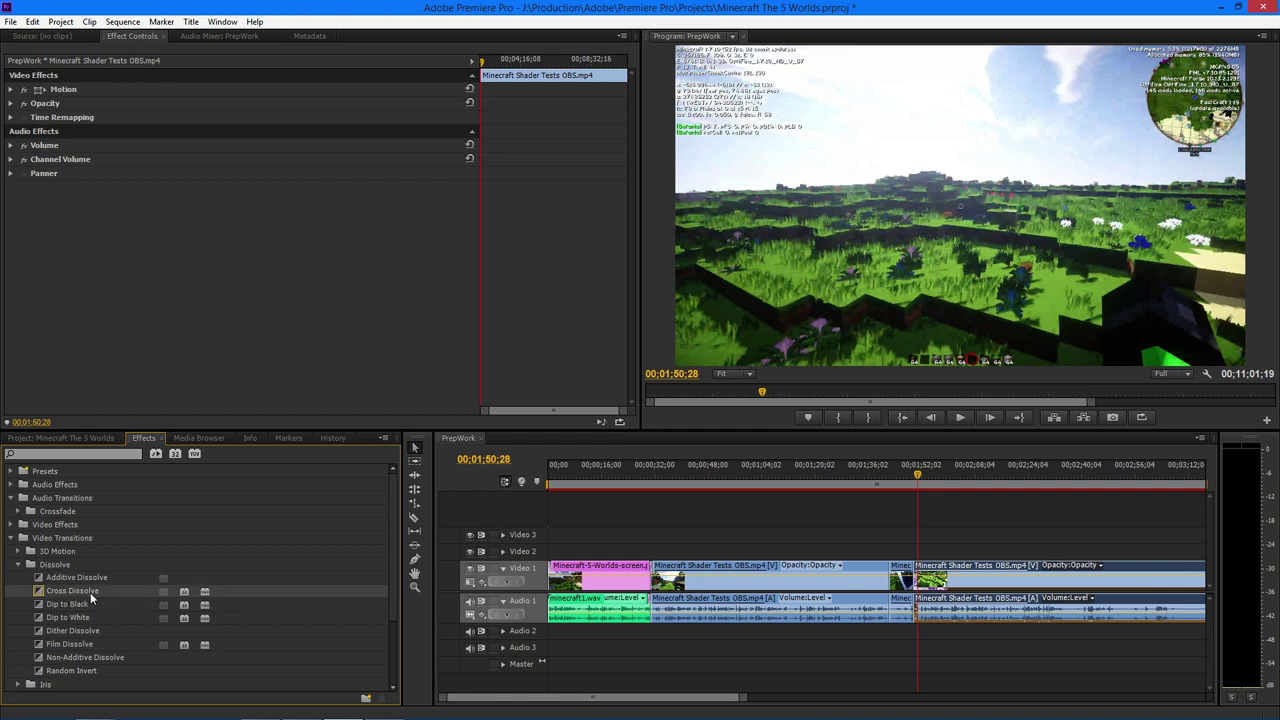
{"action": "left_click_drag", "start_coordinate": [56, 592], "coordinate": [902, 576]}
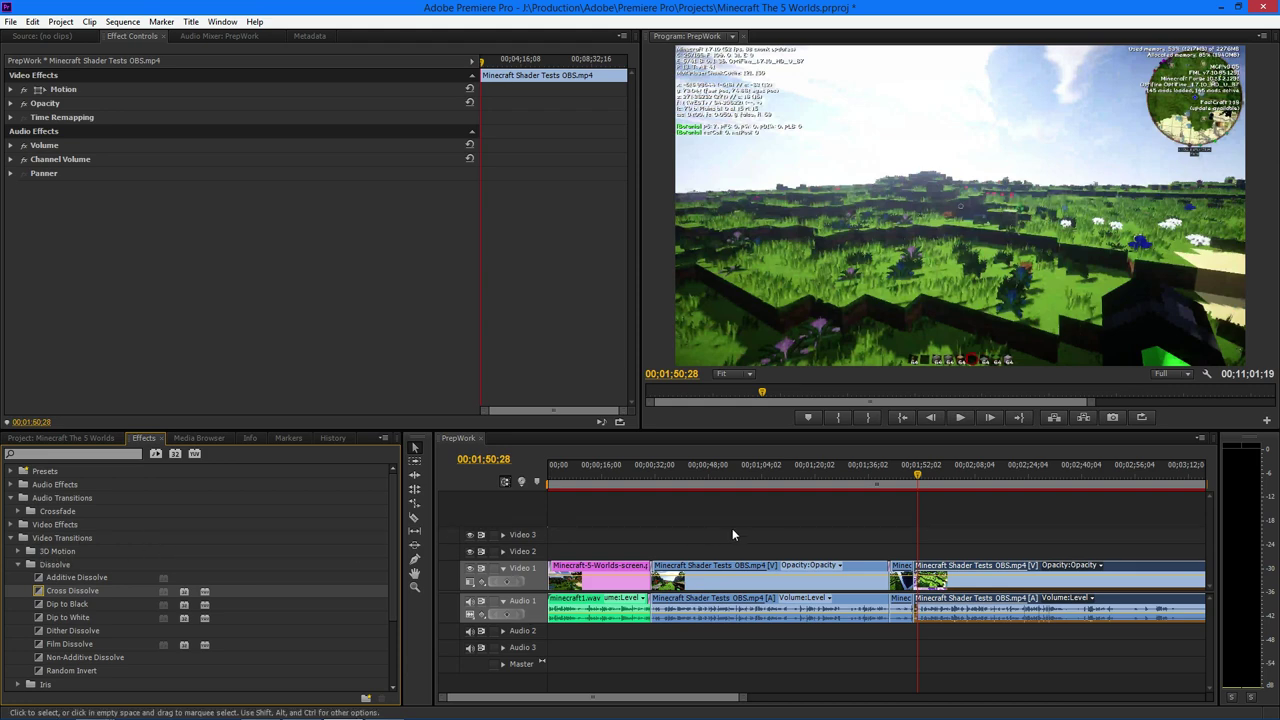
{"action": "left_click_drag", "start_coordinate": [918, 478], "coordinate": [884, 477]}
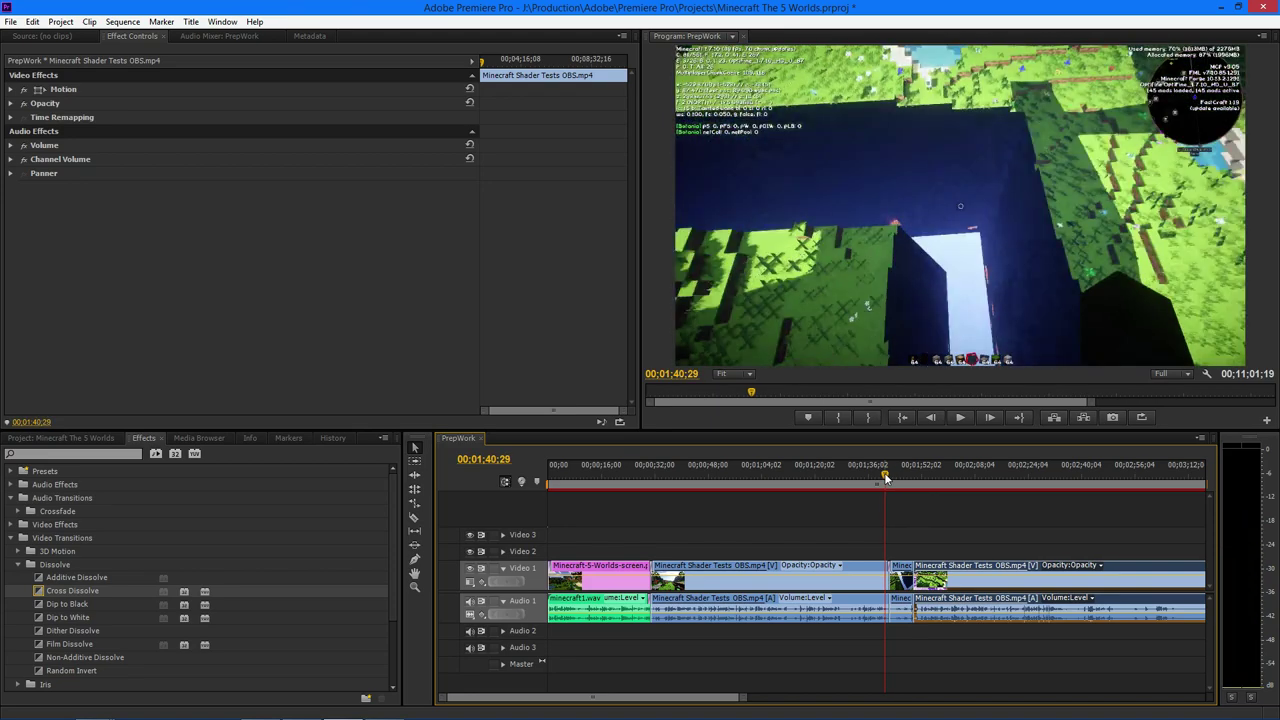
{"action": "key", "text": "space"}
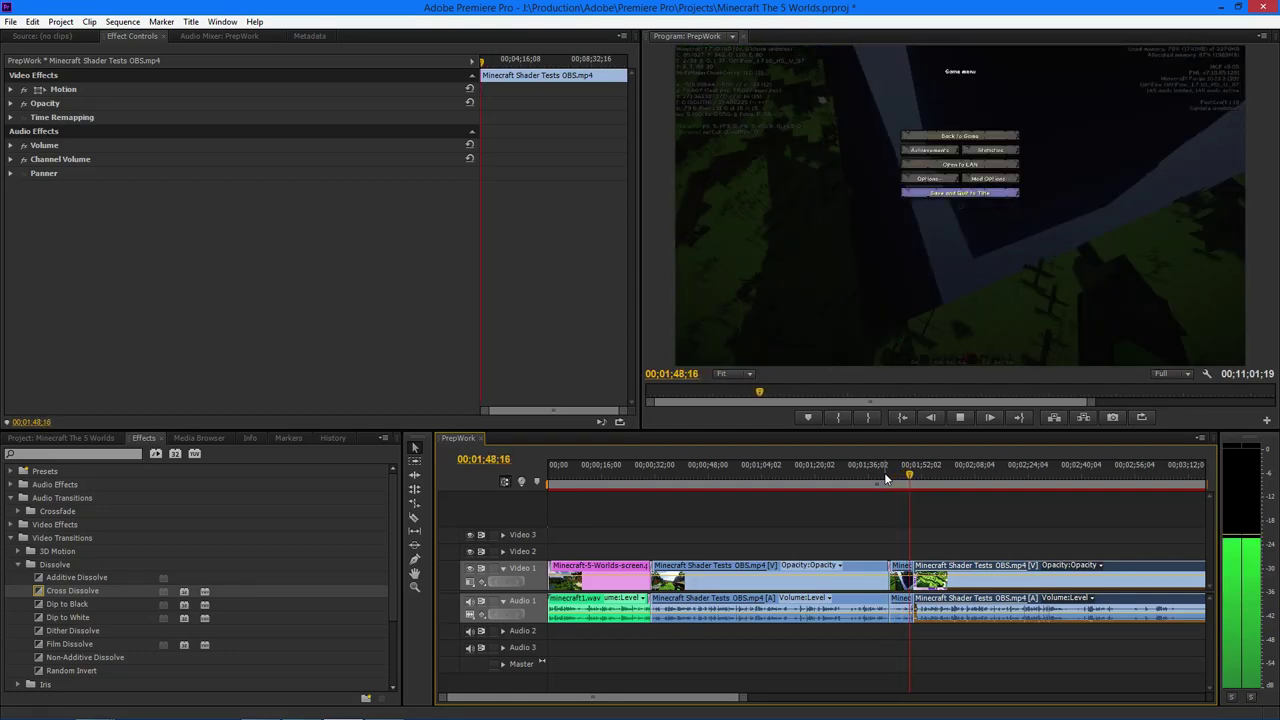
{"action": "key", "text": "space"}
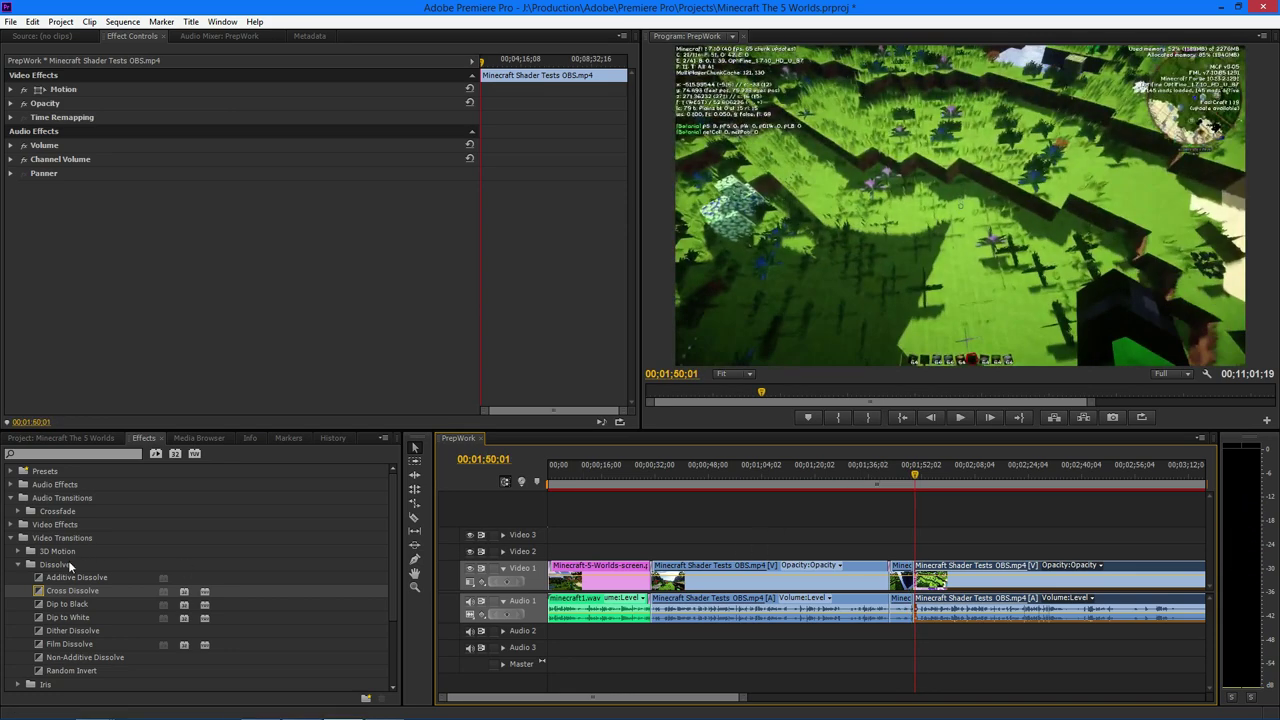
{"action": "left_click_drag", "start_coordinate": [65, 590], "coordinate": [915, 578]}
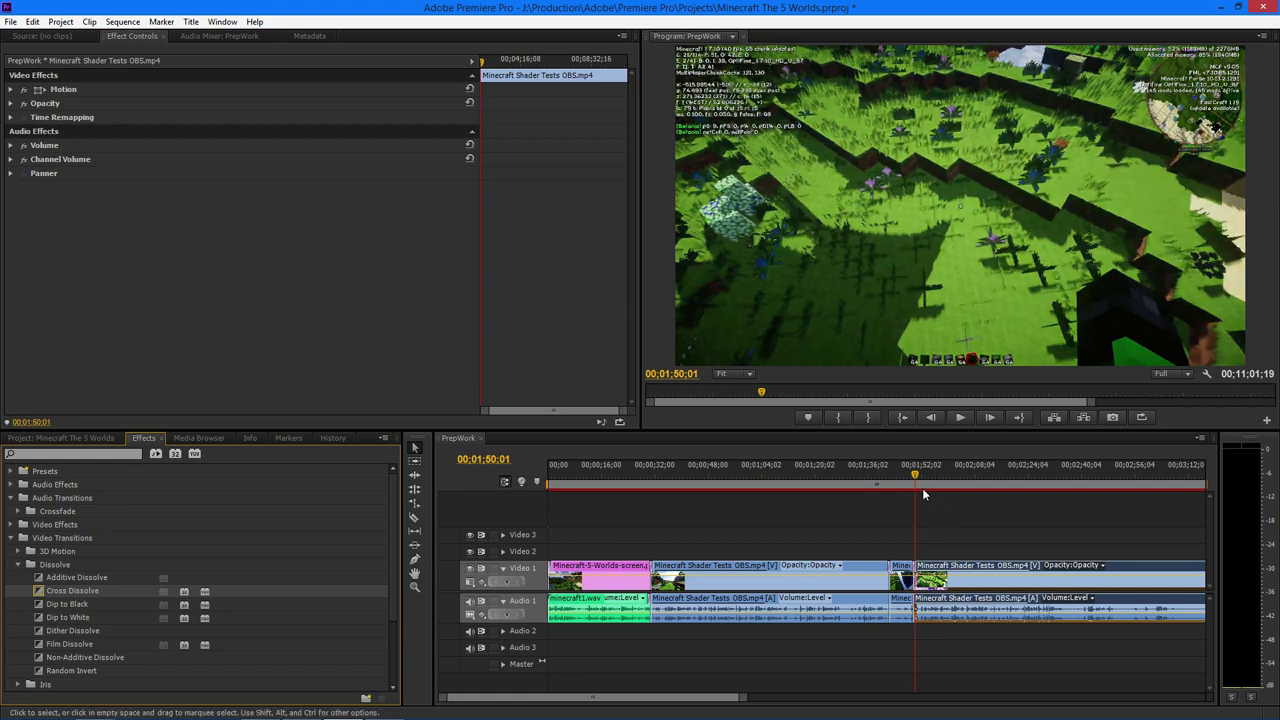
Play across the second join to 00;01;50;26 to check its Cross Dissolve.
{"action": "left_click", "coordinate": [909, 477]}
{"action": "key", "text": "space"}
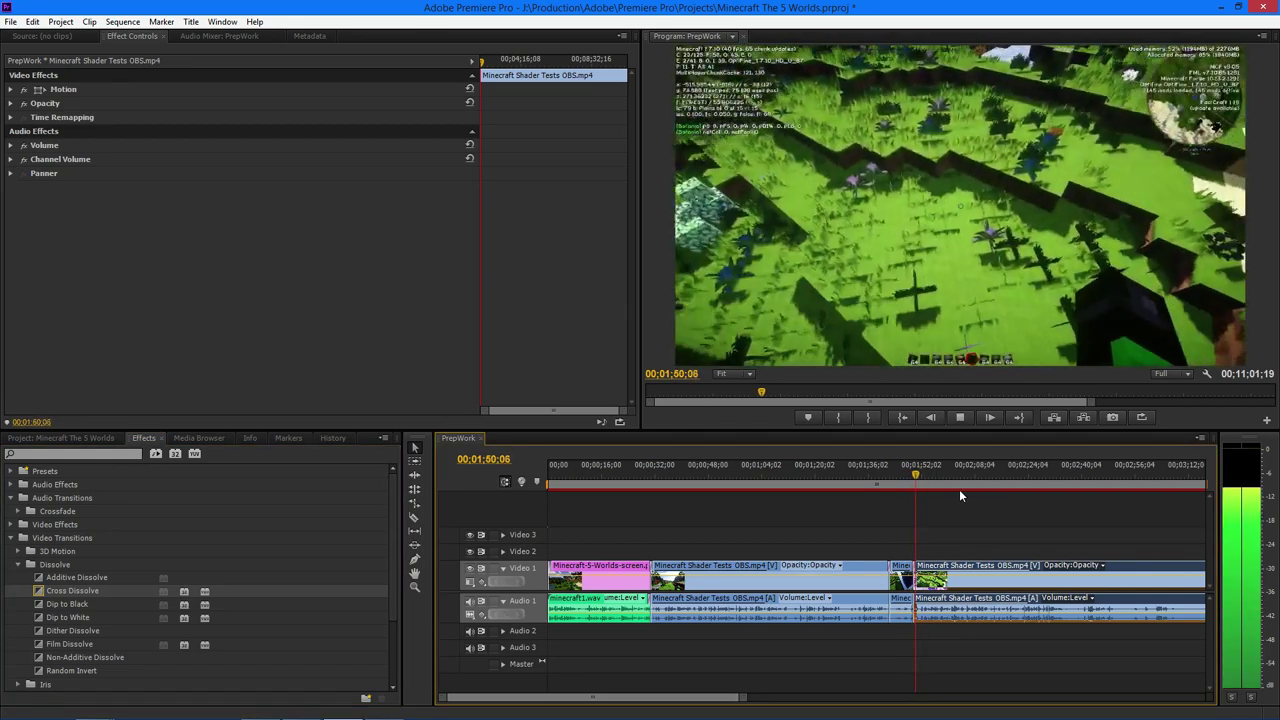
{"action": "key", "text": "space"}
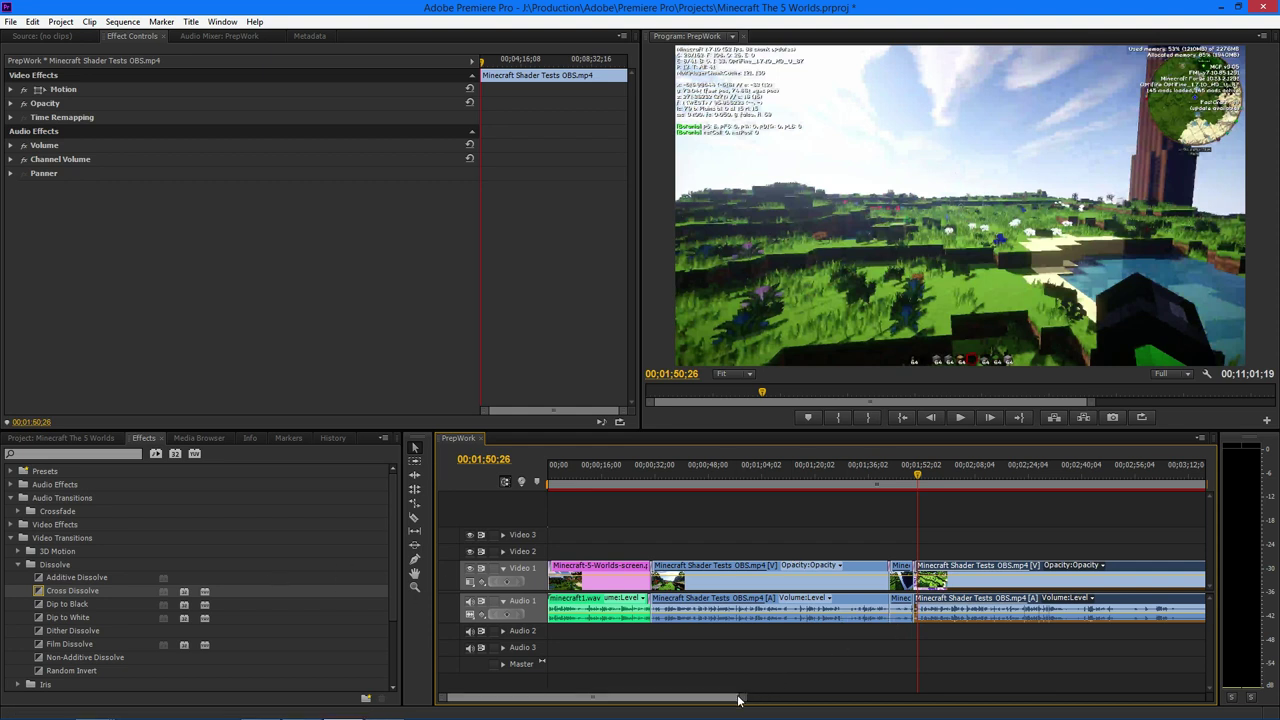
Add an Exponential Fade audio transition to the Audio 1 cuts at both ends of the short middle clip.
{"action": "left_click_drag", "start_coordinate": [738, 700], "coordinate": [700, 706]}
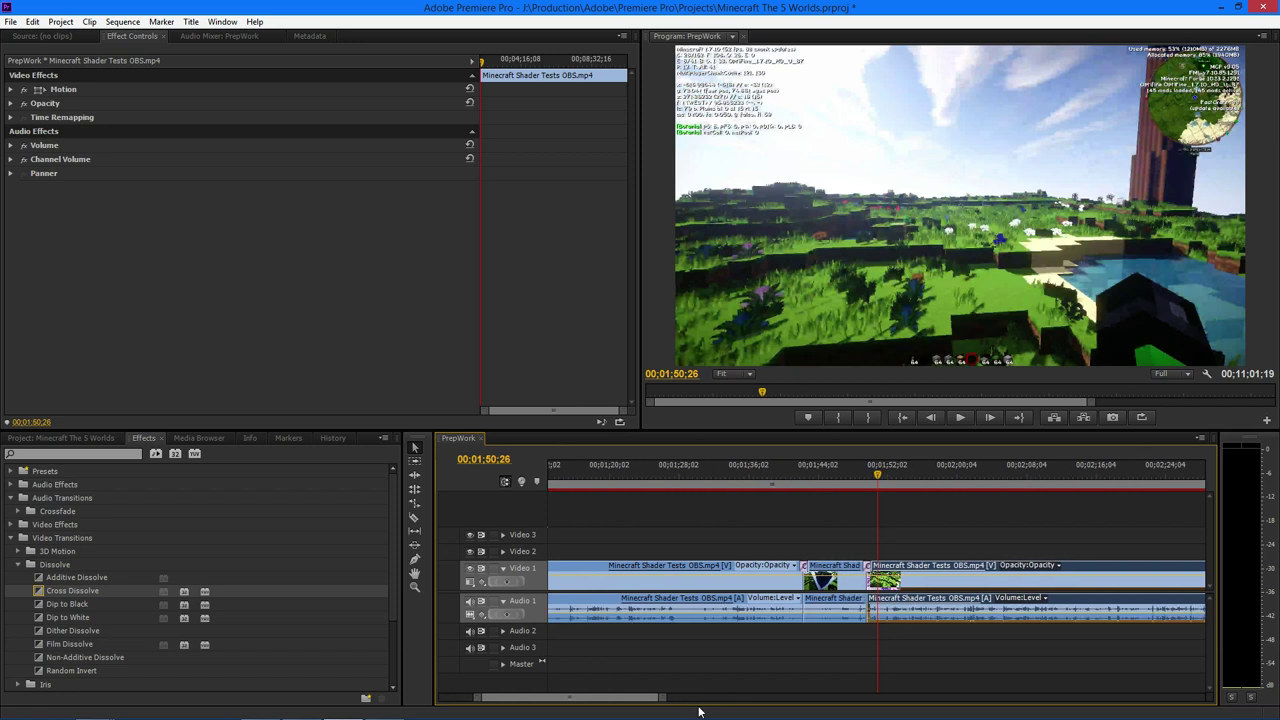
{"action": "left_click", "coordinate": [858, 621]}
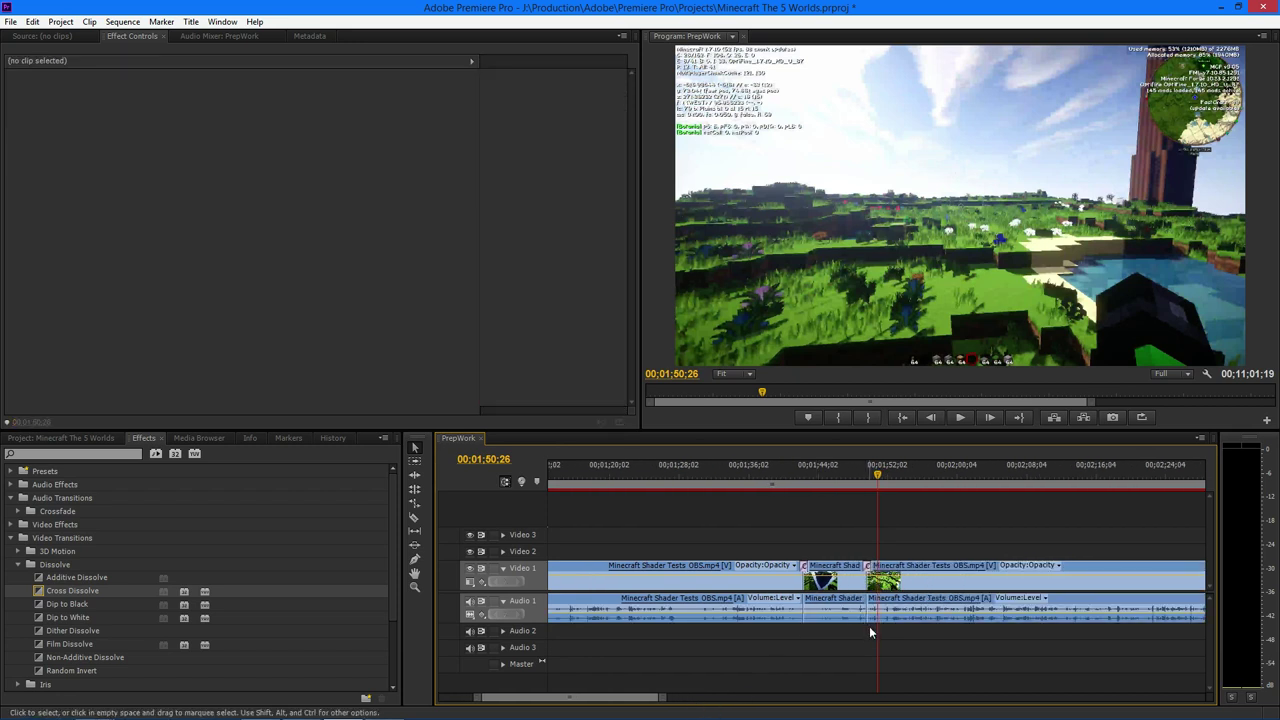
{"action": "left_click", "coordinate": [18, 511]}
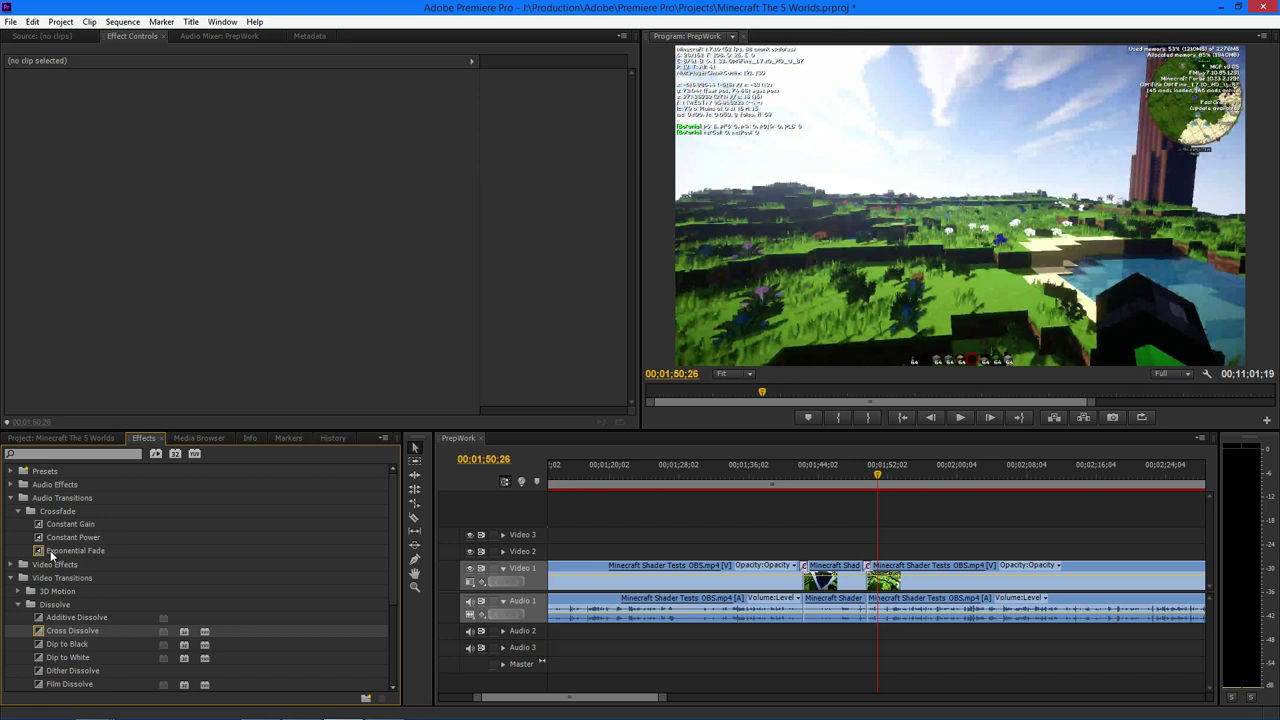
{"action": "mouse_move", "coordinate": [50, 550]}
{"action": "left_mouse_down"}
{"action": "mouse_move", "coordinate": [745, 574]}
{"action": "mouse_move", "coordinate": [808, 614]}
{"action": "left_mouse_up"}
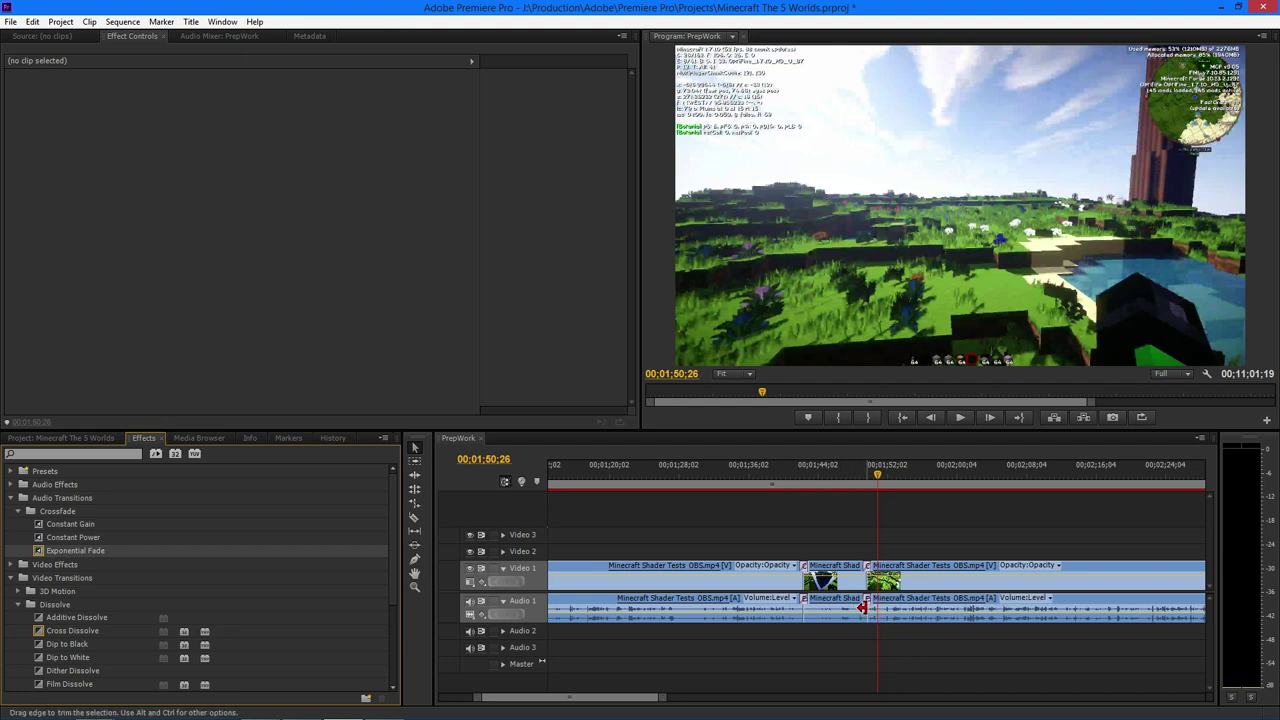
Trim the end of the Exponential Fade at the second join so its duration is 00;00;00;20.
{"action": "key", "text": "="}
{"action": "key", "text": "="}
{"action": "key", "text": "="}
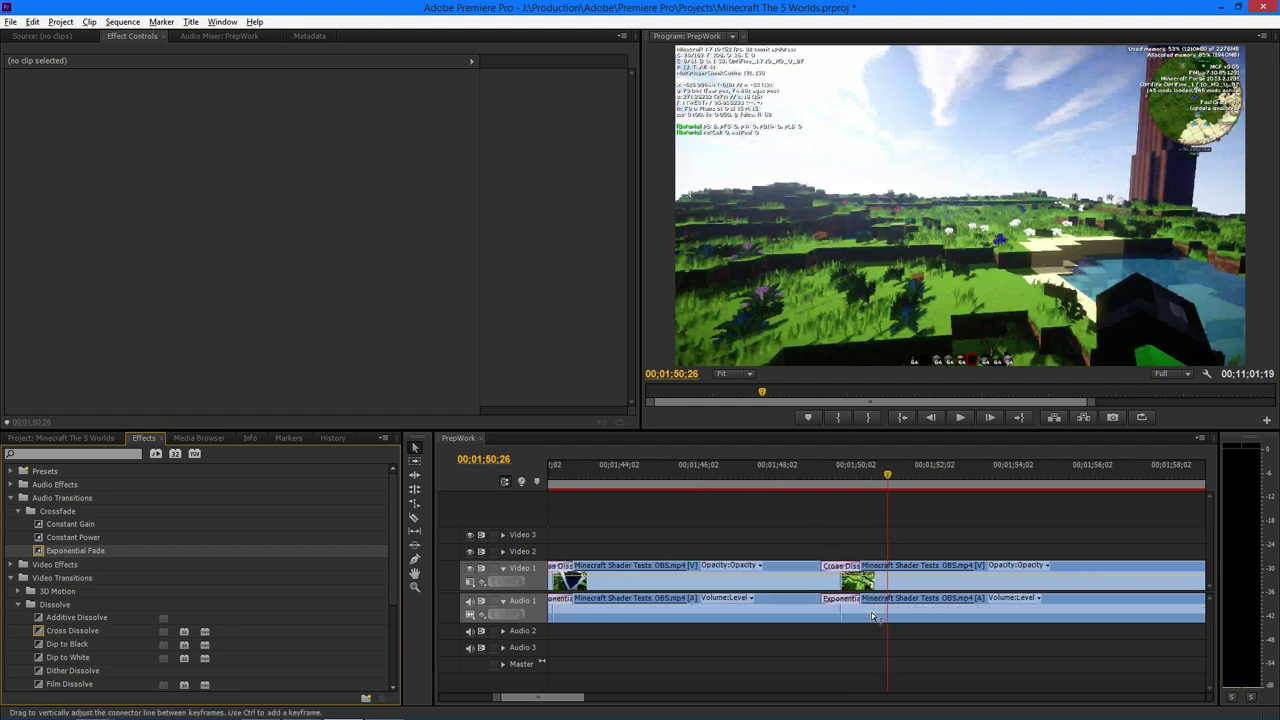
{"action": "key", "text": "="}
{"action": "key", "text": "="}
{"action": "key", "text": "="}
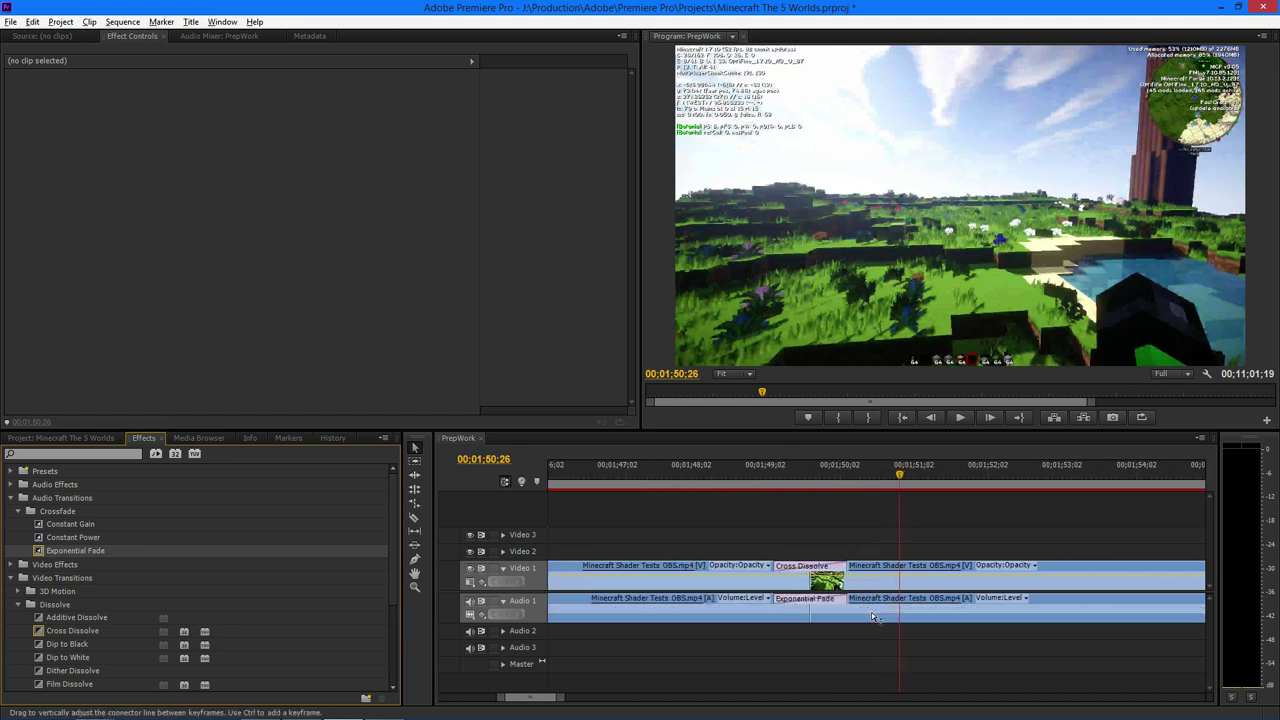
{"action": "left_click", "coordinate": [830, 604]}
{"action": "left_click_drag", "start_coordinate": [840, 597], "coordinate": [812, 599]}
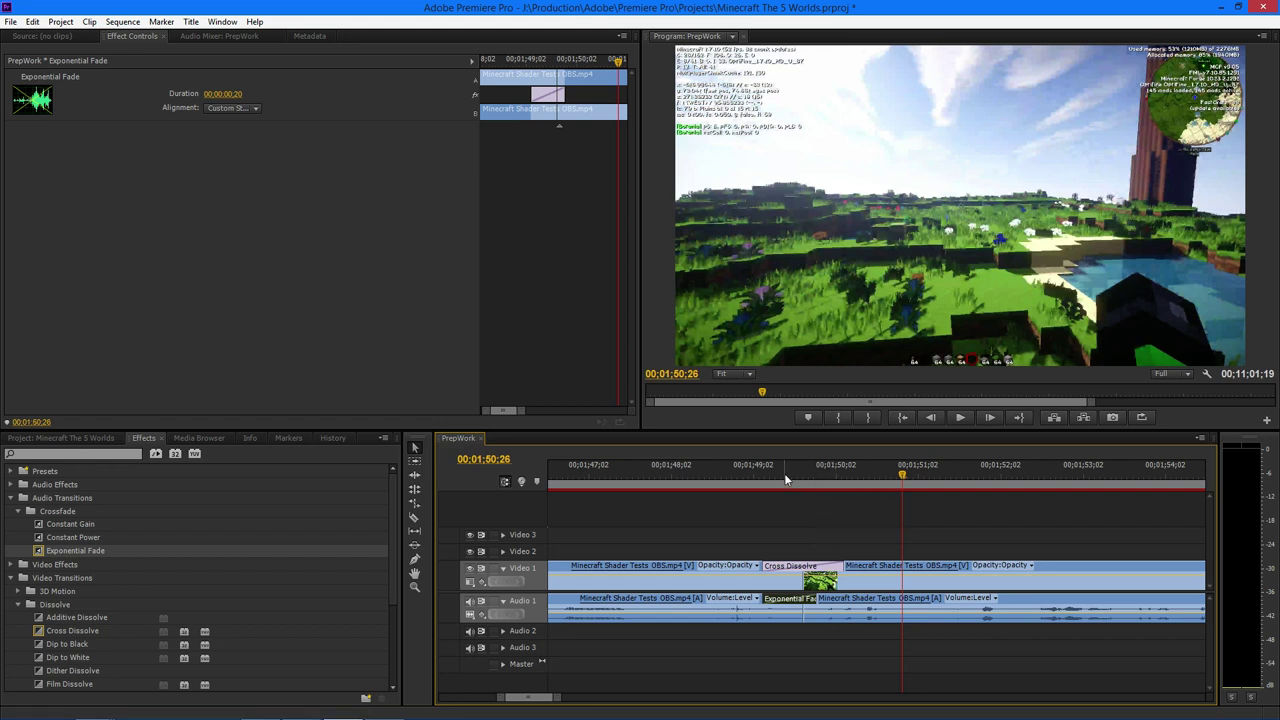
Play the second join from 00;01;48;28 to 00;01;52;17 to check the shortened audio fade.
{"action": "left_click_drag", "start_coordinate": [546, 697], "coordinate": [544, 698]}
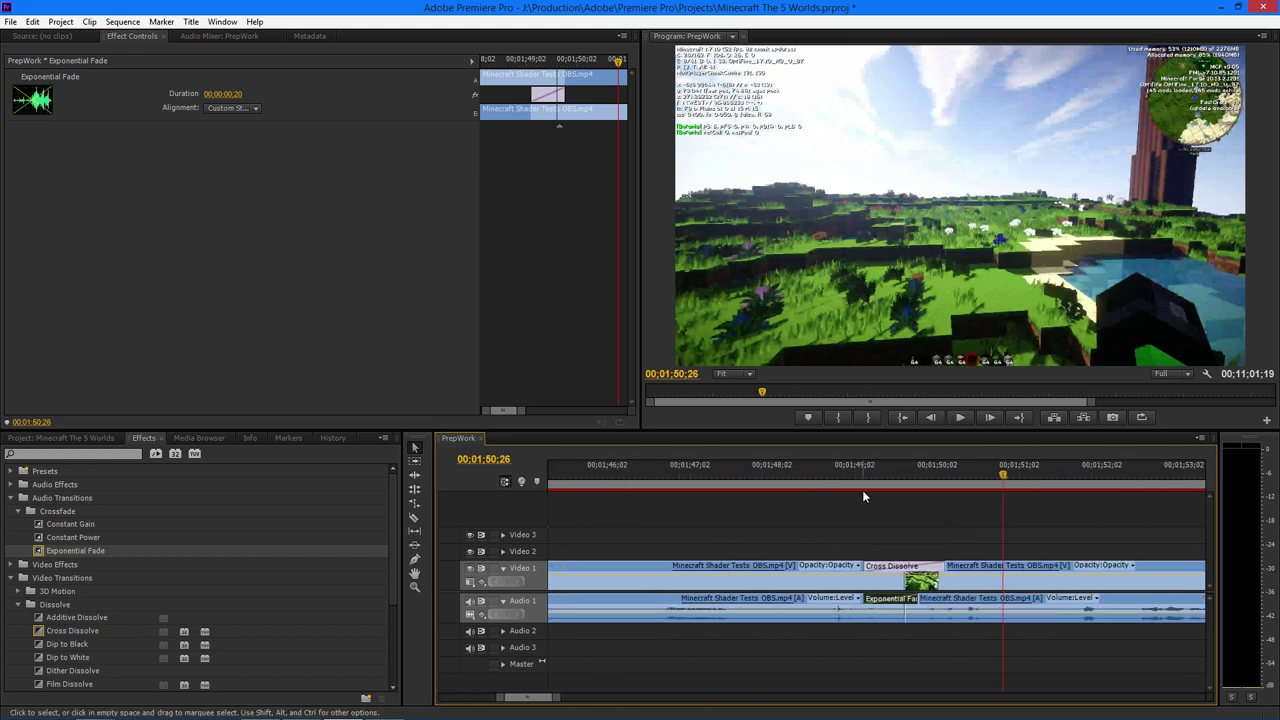
{"action": "left_click", "coordinate": [843, 476]}
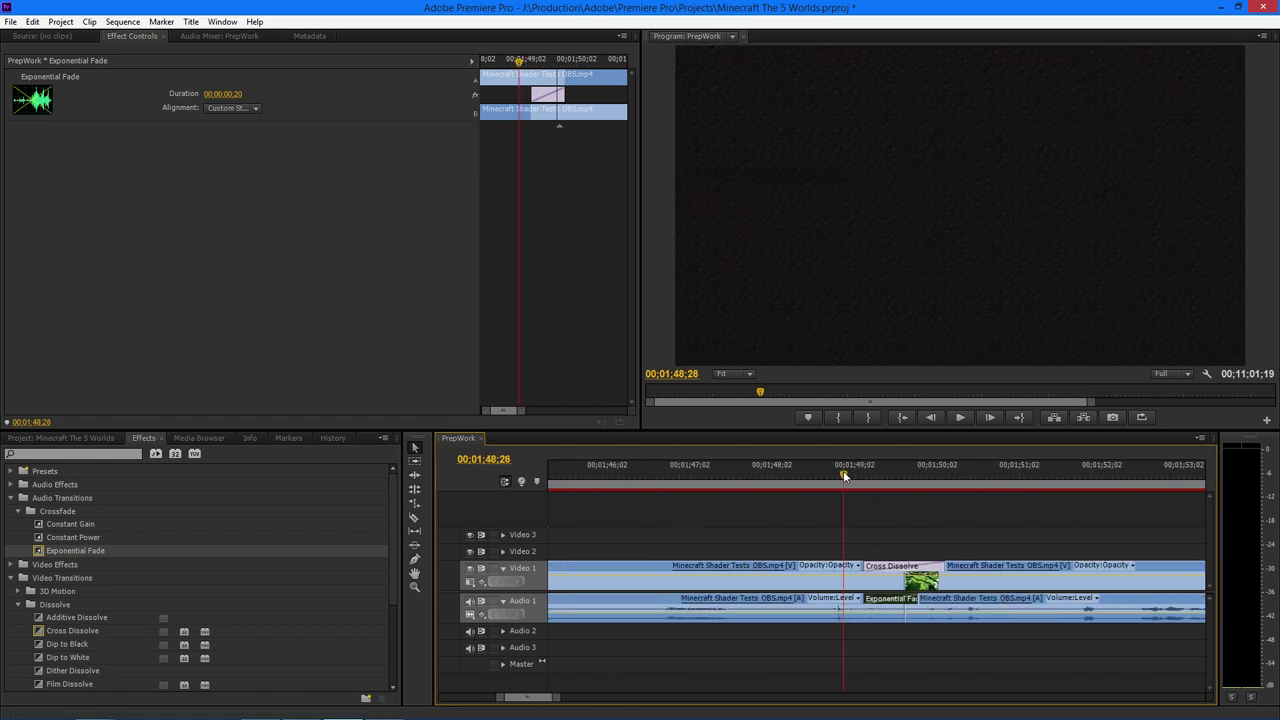
{"action": "mouse_move", "coordinate": [558, 697]}
{"action": "left_mouse_down"}
{"action": "mouse_move", "coordinate": [585, 705]}
{"action": "mouse_move", "coordinate": [550, 705]}
{"action": "left_mouse_up"}
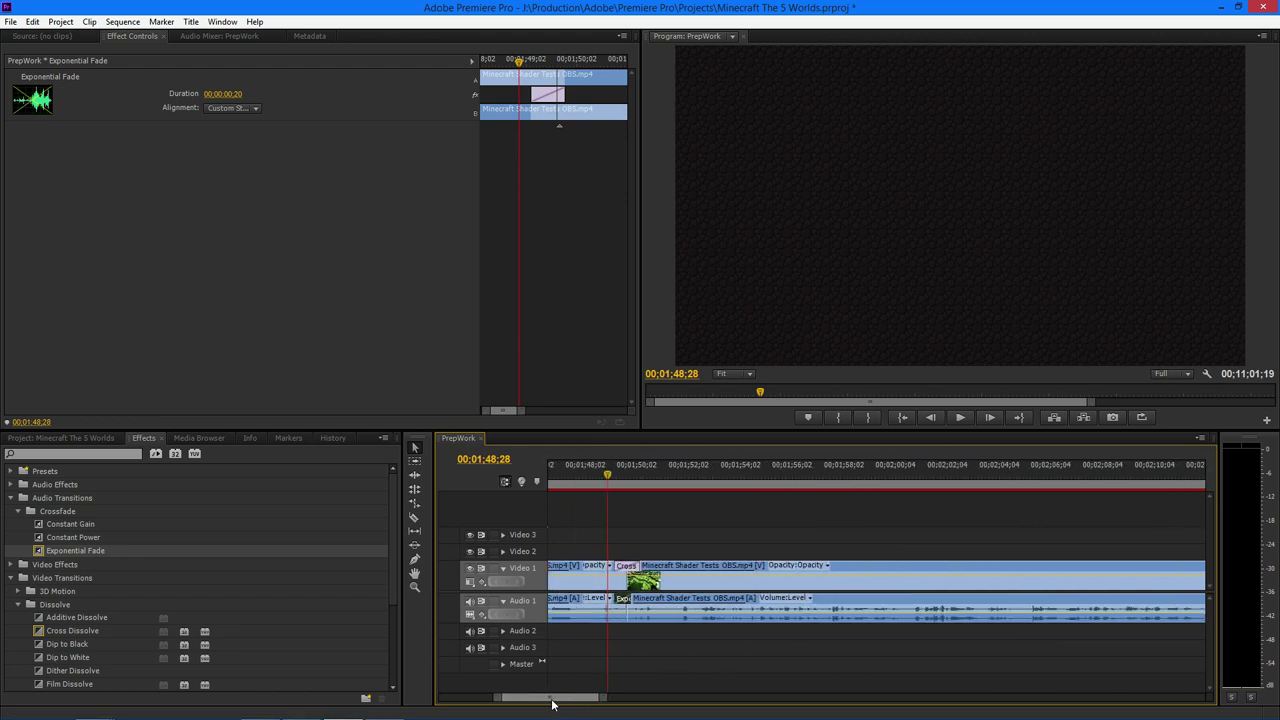
{"action": "key", "text": "space"}
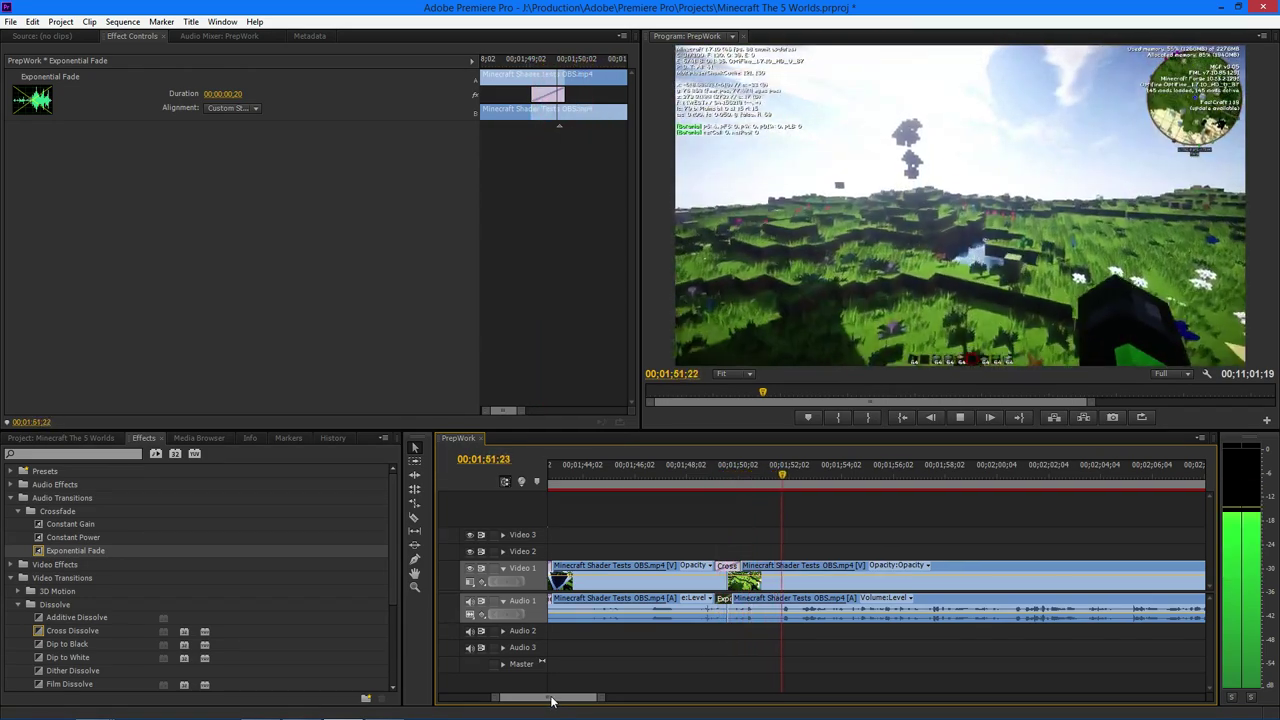
{"action": "key", "text": "space"}
Play the sequence from just before the first join to 00;01;50;17 to check both sets of transitions.
{"action": "scroll", "coordinate": [552, 703], "scroll_direction": "up", "scroll_amount": 4}
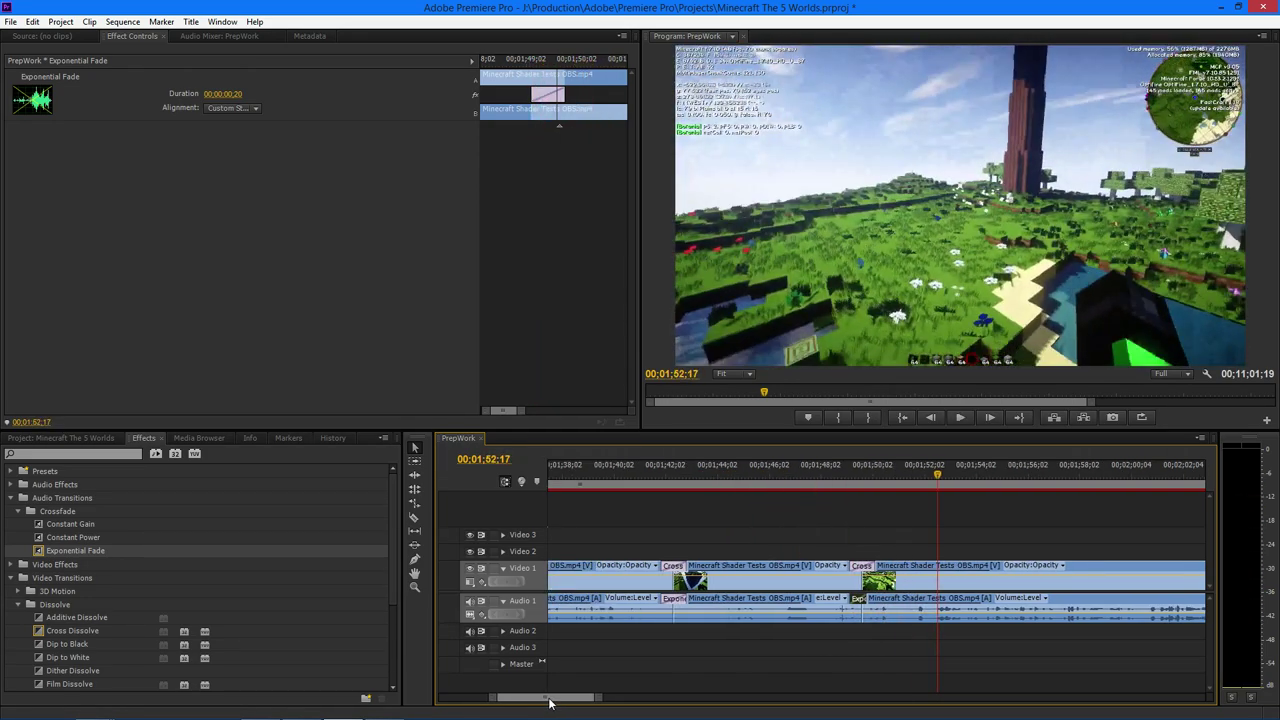
{"action": "left_click", "coordinate": [654, 478]}
{"action": "key", "text": "space"}
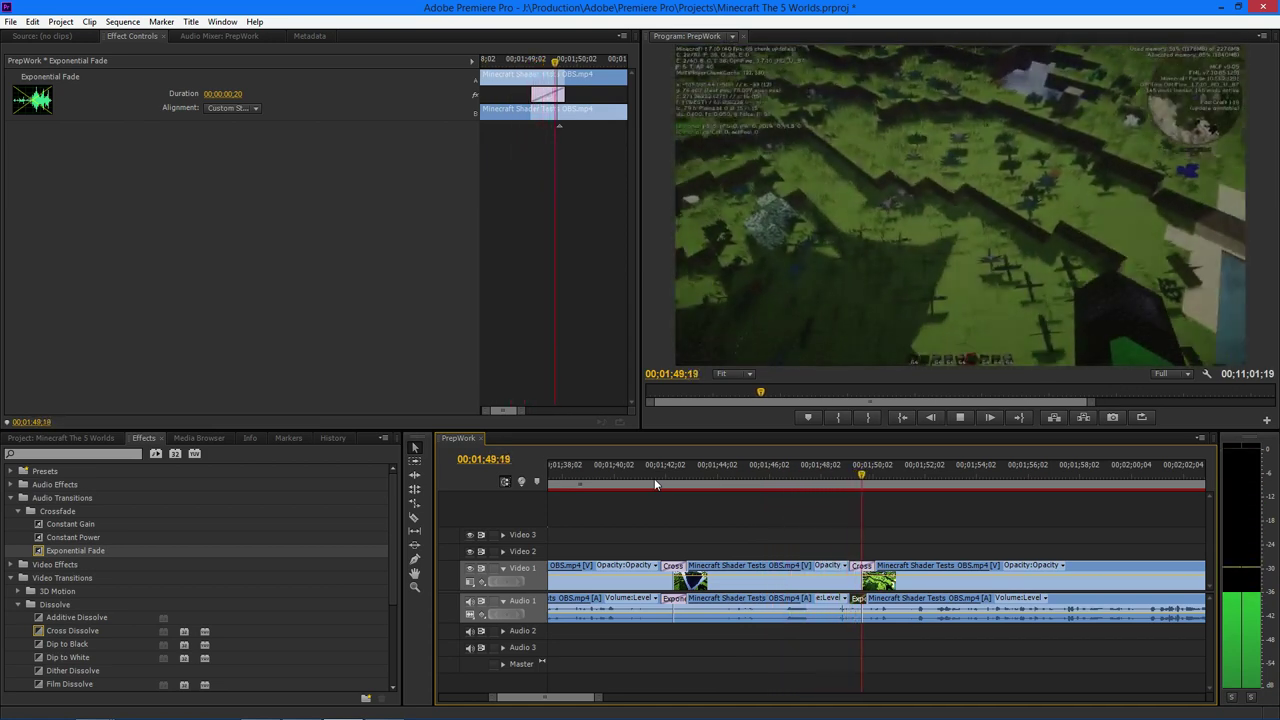
{"action": "key", "text": "space"}
Delete the Exponential Fade at the first join and play both joins through to 00;01;51;01.
{"action": "left_click", "coordinate": [671, 598]}
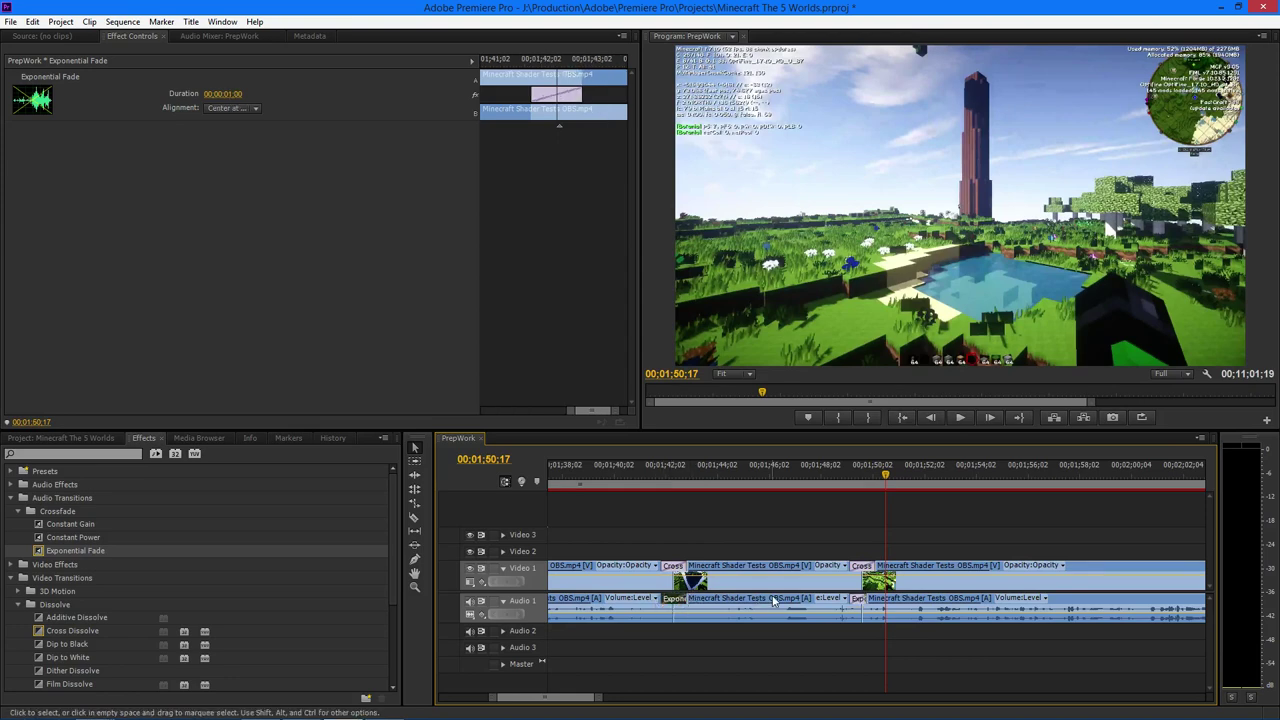
{"action": "key", "text": "Delete"}
{"action": "left_click", "coordinate": [662, 481]}
{"action": "key", "text": "space"}
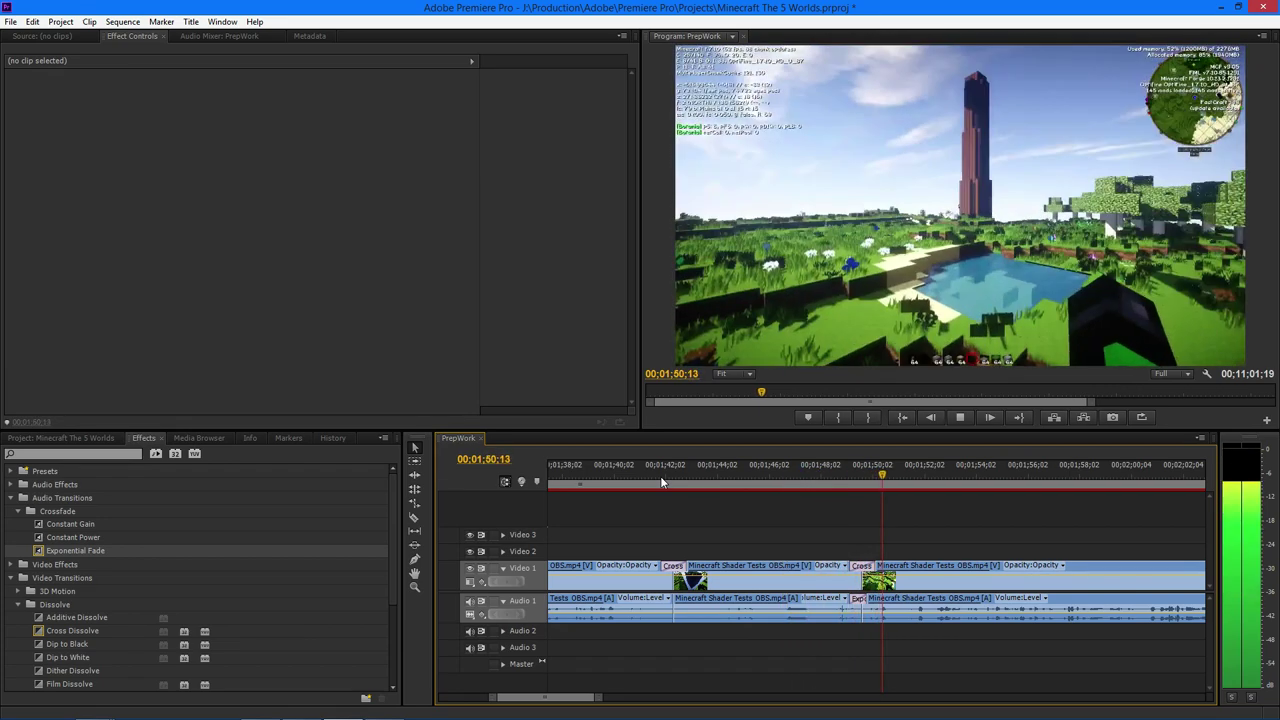
{"action": "key", "text": "space"}
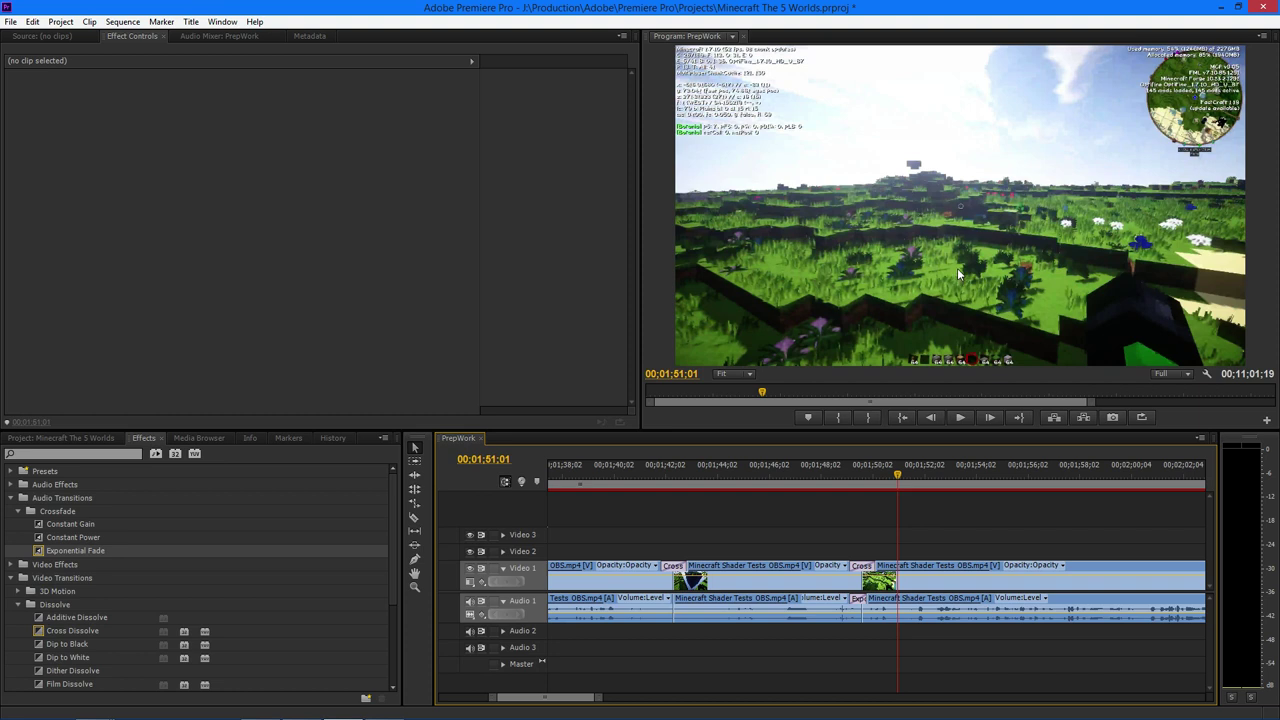
Show the project's media items, minimize Premiere Pro and launch Adobe Photoshop CS6 from the Start screen.
{"action": "left_click", "coordinate": [70, 438]}
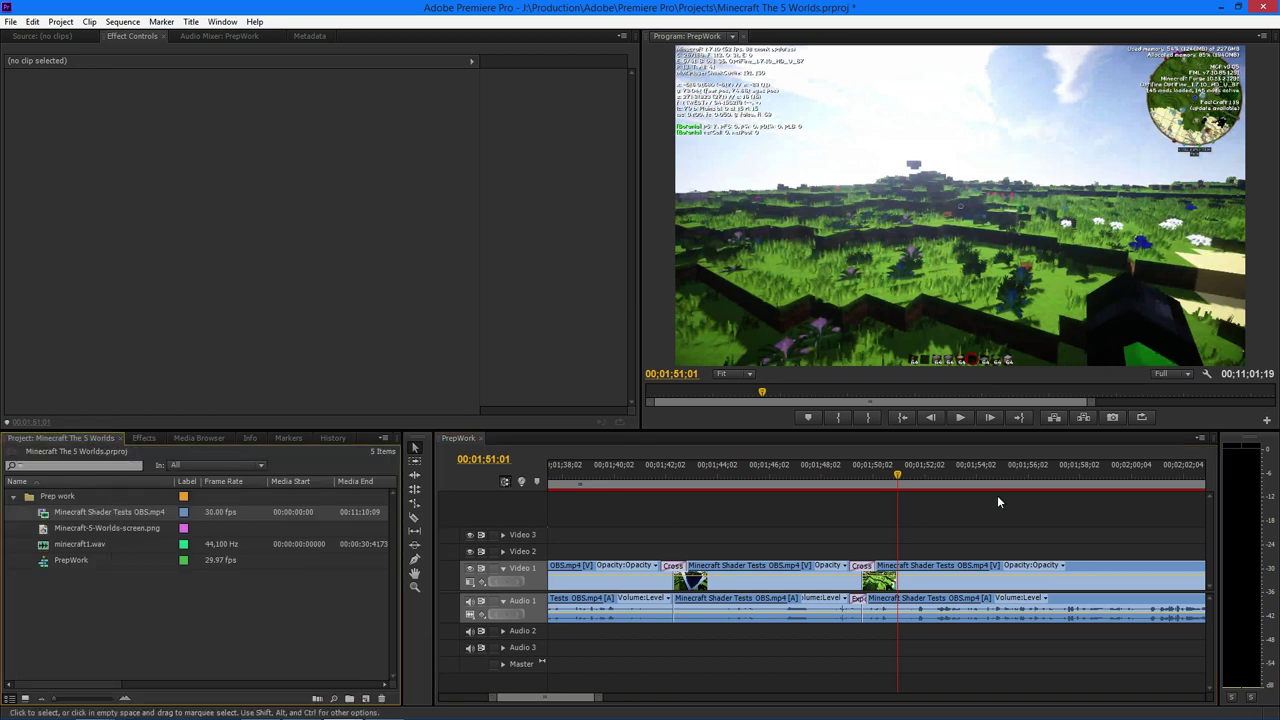
{"action": "left_click", "coordinate": [1221, 7]}
{"action": "left_click", "coordinate": [16, 706]}
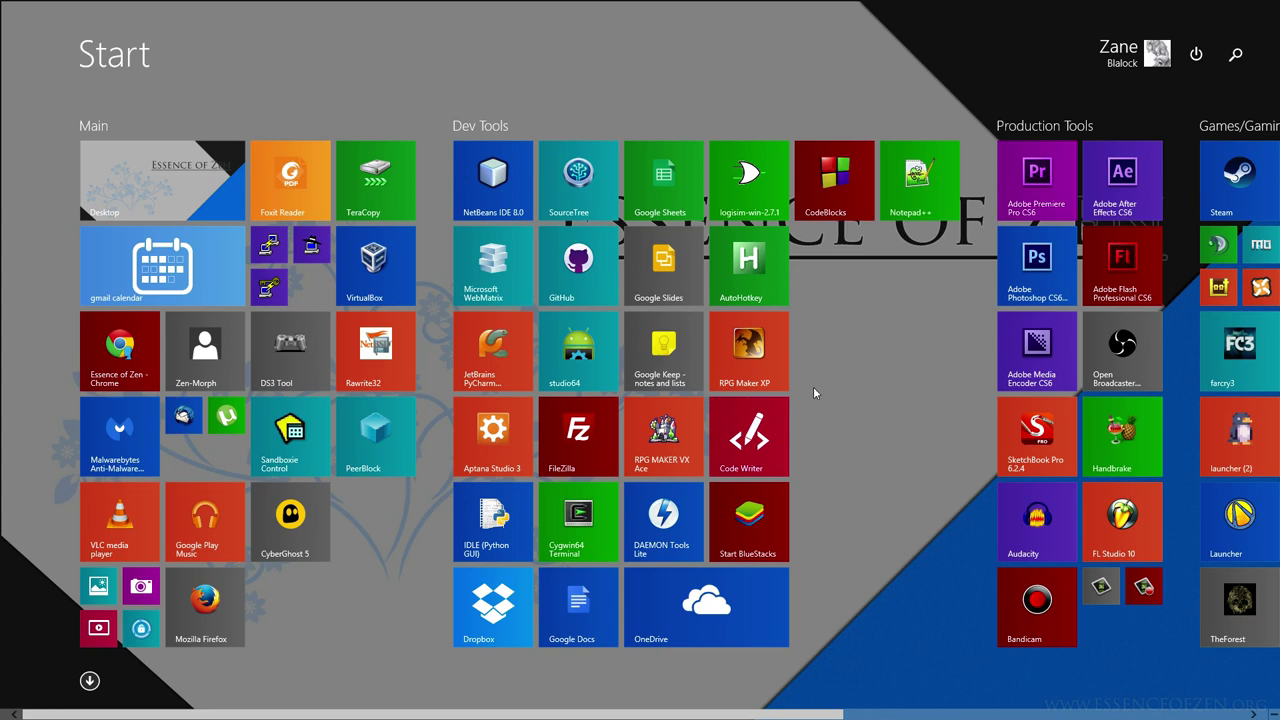
{"action": "key", "text": "super"}
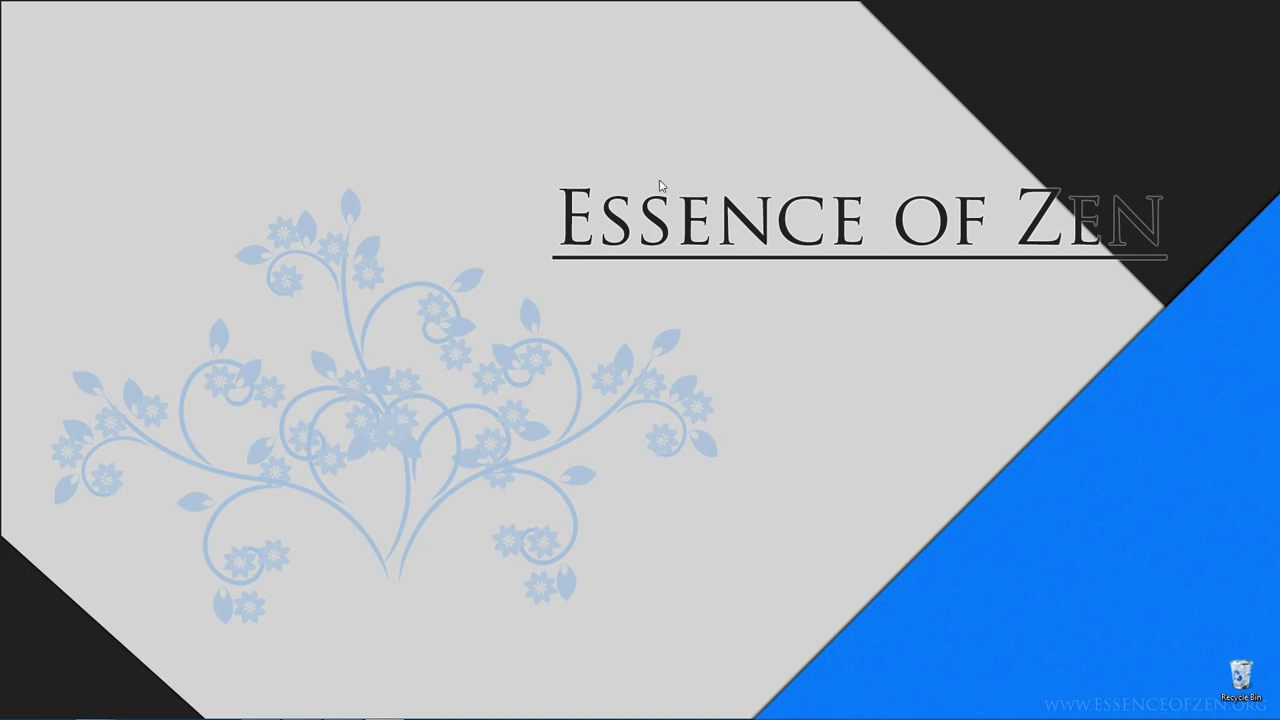
{"action": "key", "text": "super"}
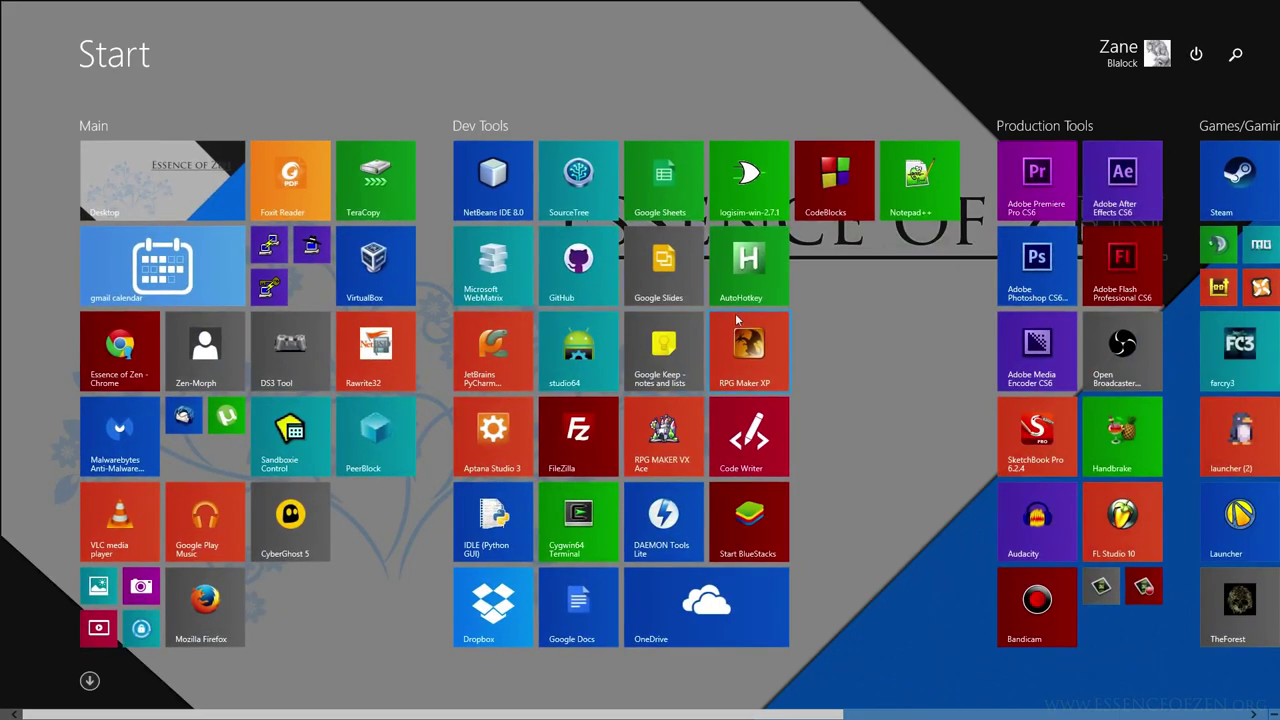
{"action": "scroll", "coordinate": [739, 120], "scroll_direction": "down", "scroll_amount": 2}
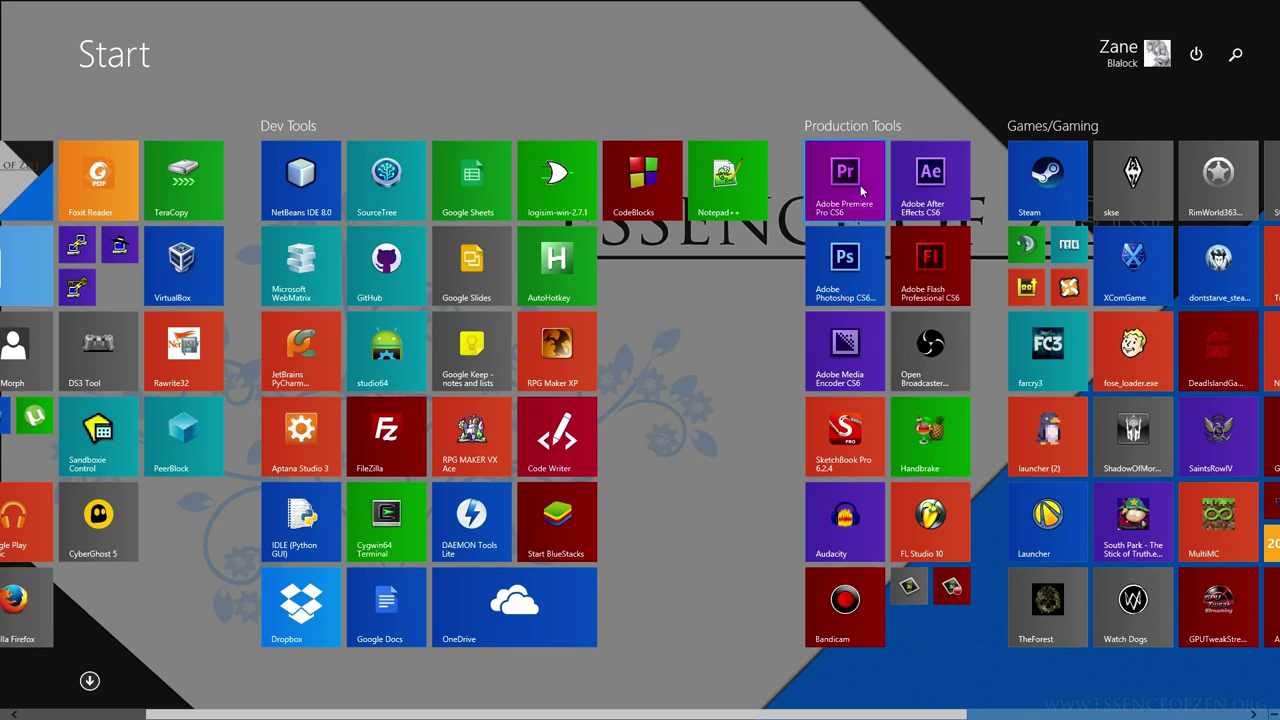
{"action": "left_click", "coordinate": [855, 257]}
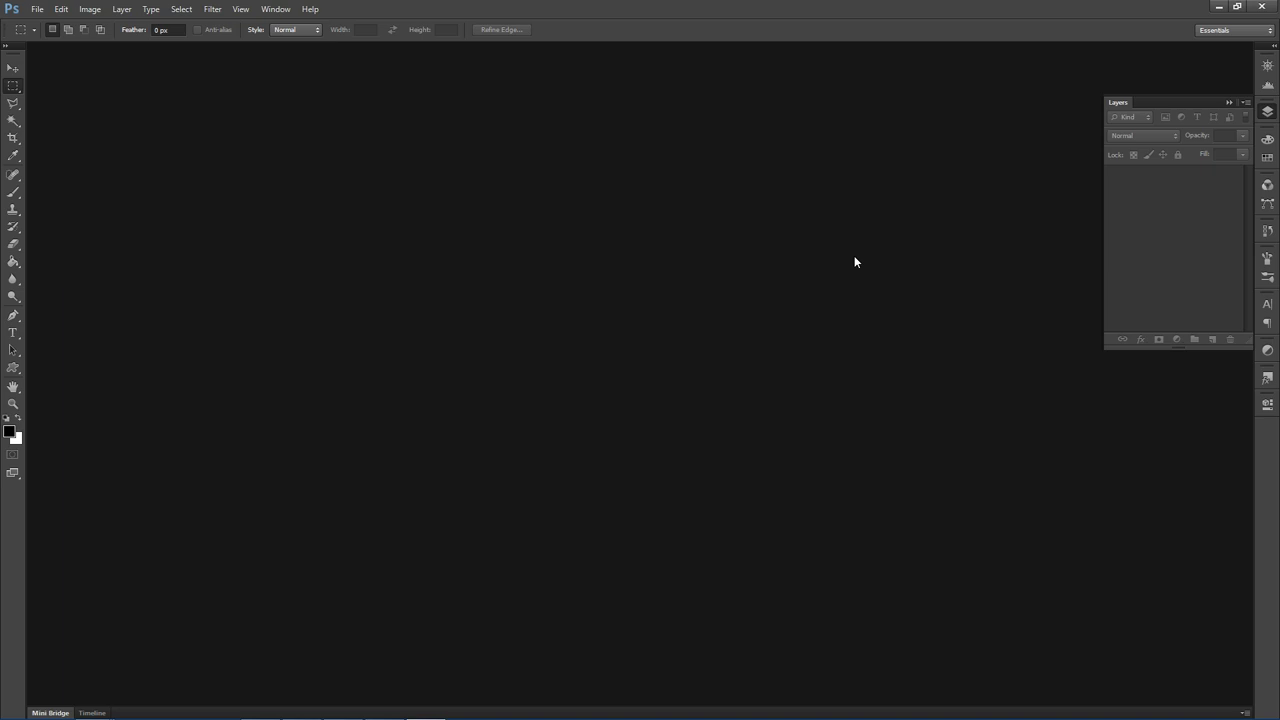
Open the recent file Minecraft 5 Worlds screen.psd.
{"action": "left_click", "coordinate": [45, 7]}
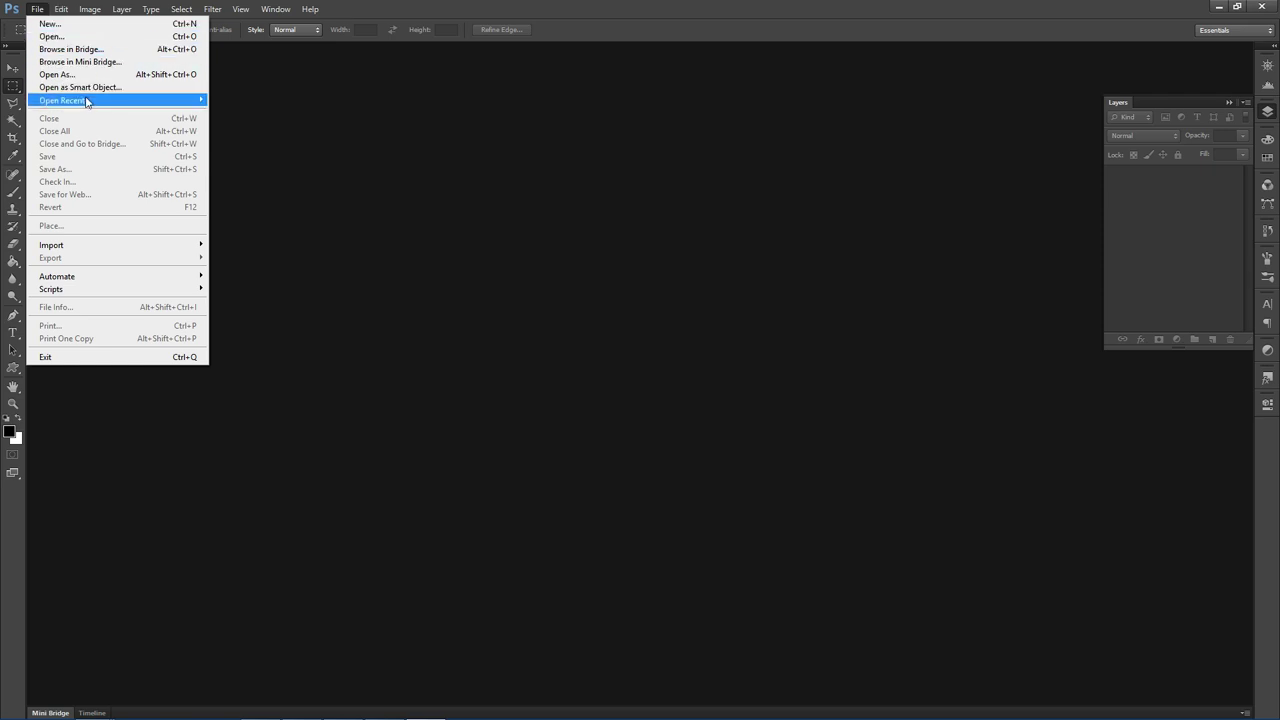
{"action": "mouse_move", "coordinate": [190, 101]}
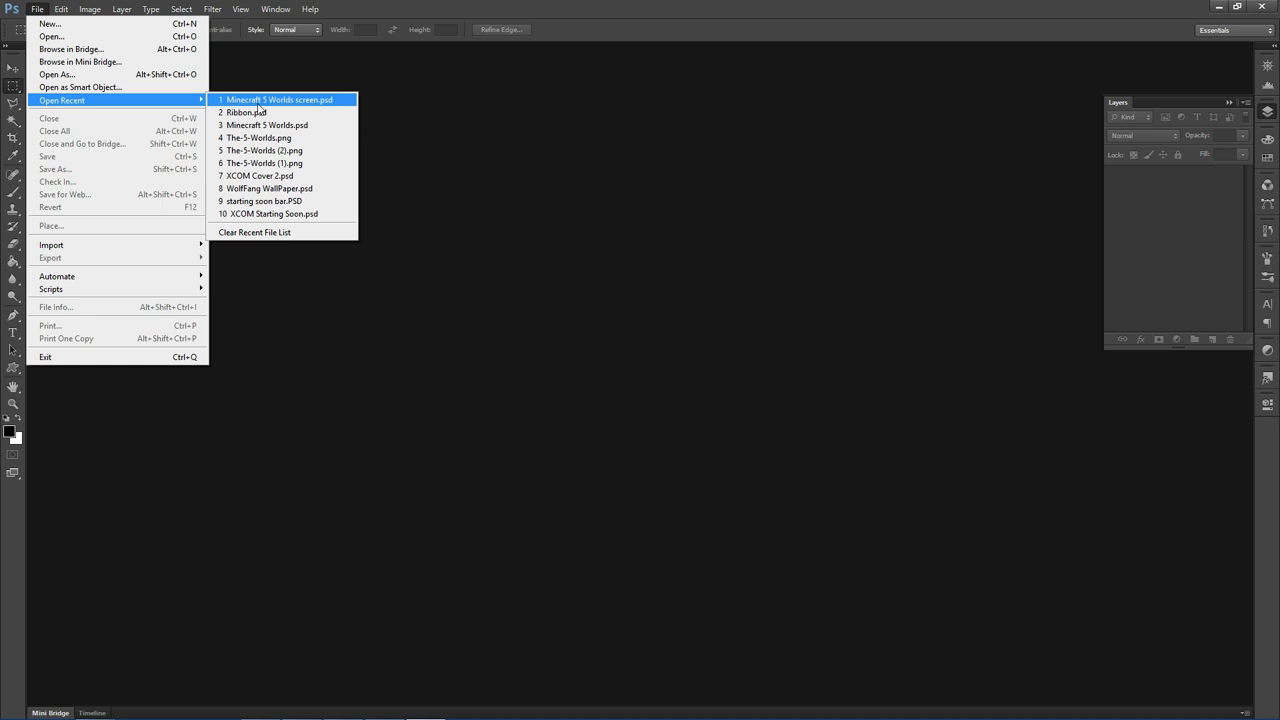
{"action": "left_click", "coordinate": [300, 101]}
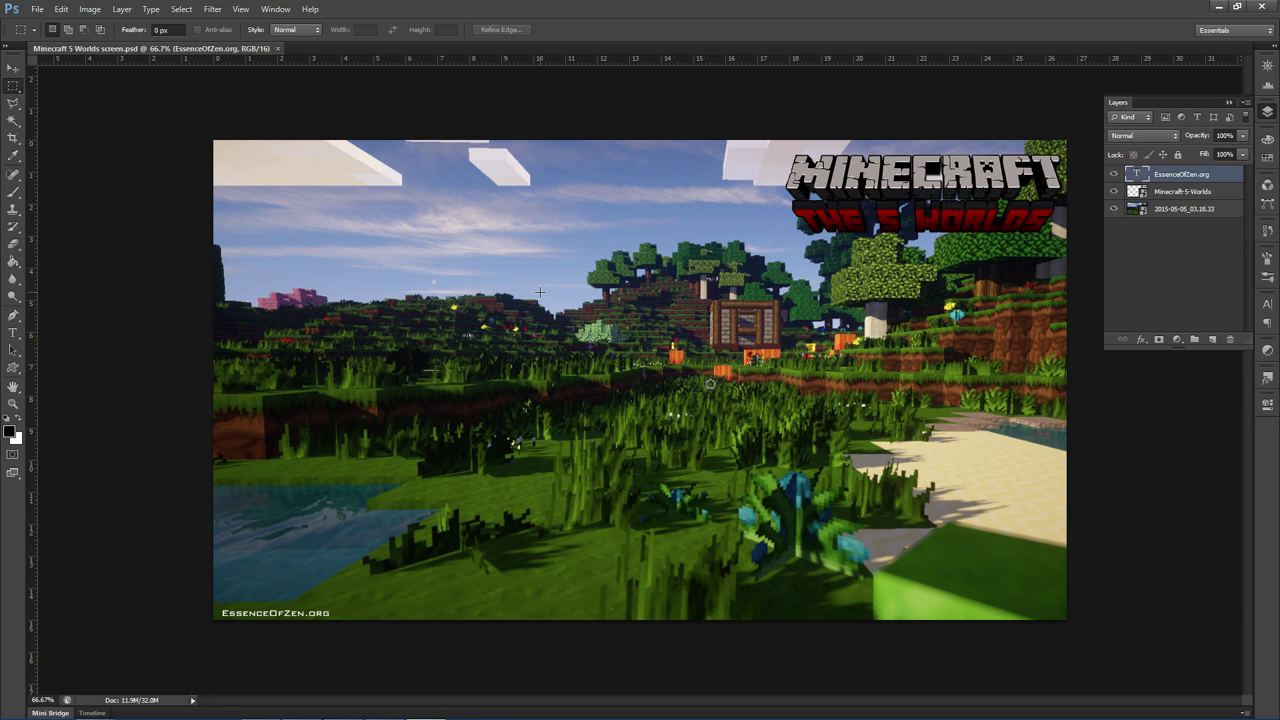
Switch back to Premiere Pro and move the playhead to 00;00;02;05 to view the opening title image.
{"action": "key", "text": "alt+Tab"}
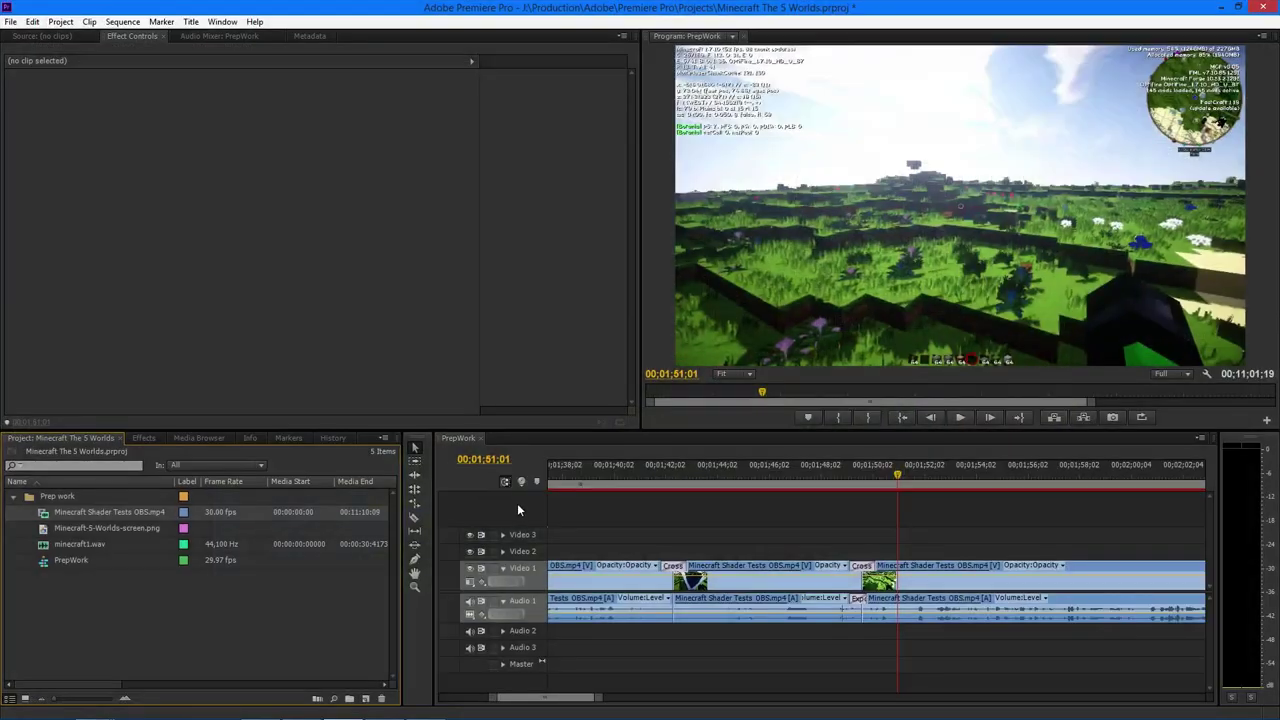
{"action": "left_click_drag", "start_coordinate": [560, 697], "coordinate": [501, 697]}
{"action": "left_click_drag", "start_coordinate": [568, 473], "coordinate": [604, 473]}
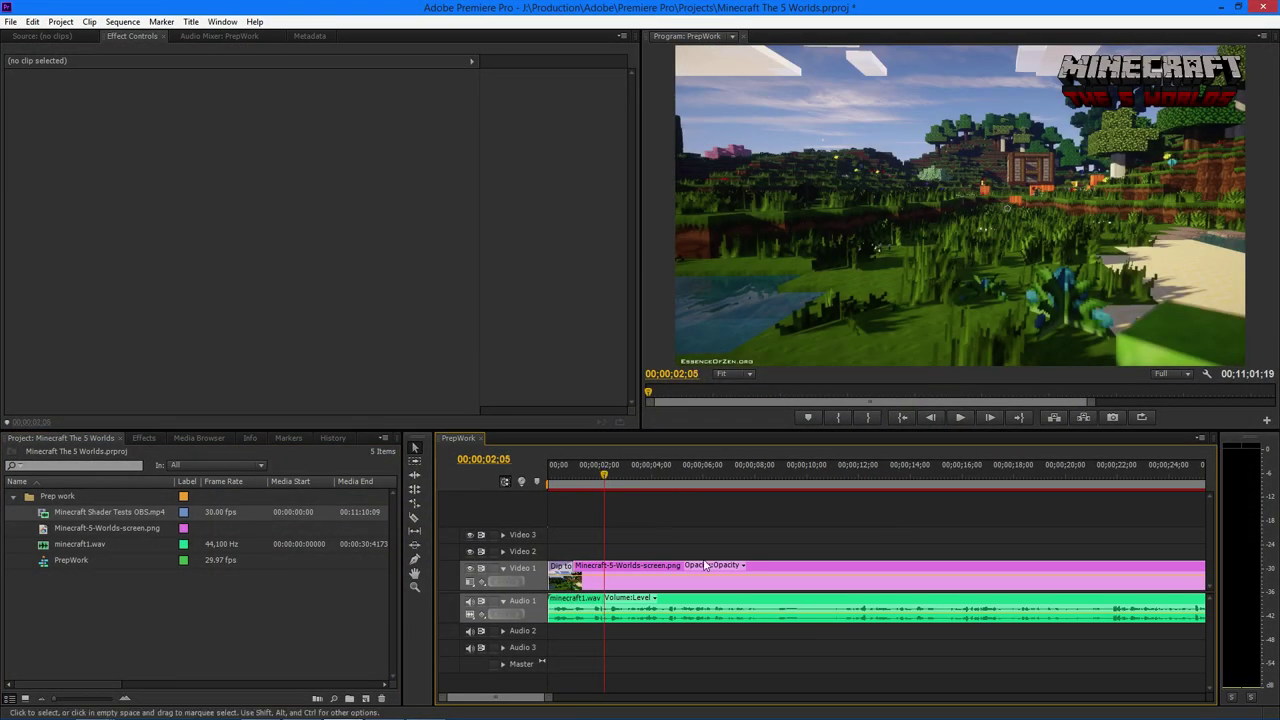
Switch to Photoshop and open the recent file Minecraft 5 Worlds.psd.
{"action": "left_click_drag", "start_coordinate": [547, 700], "coordinate": [782, 698]}
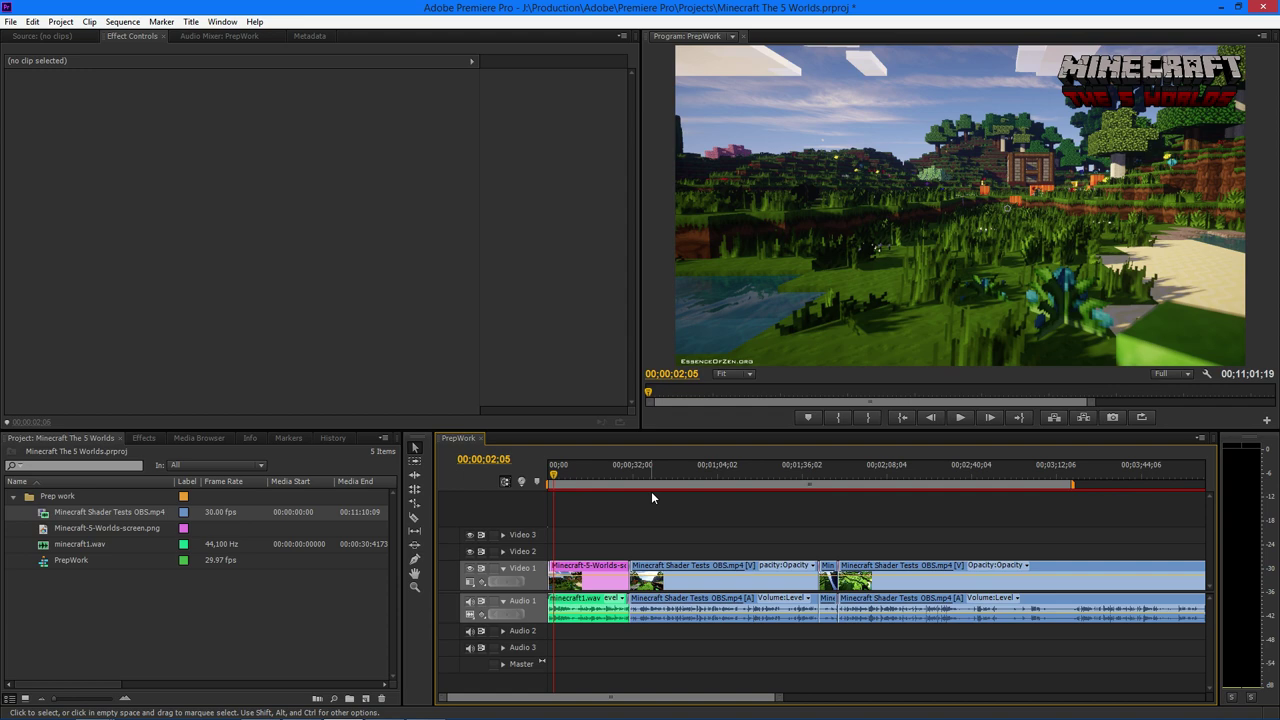
{"action": "key", "text": "alt+Tab"}
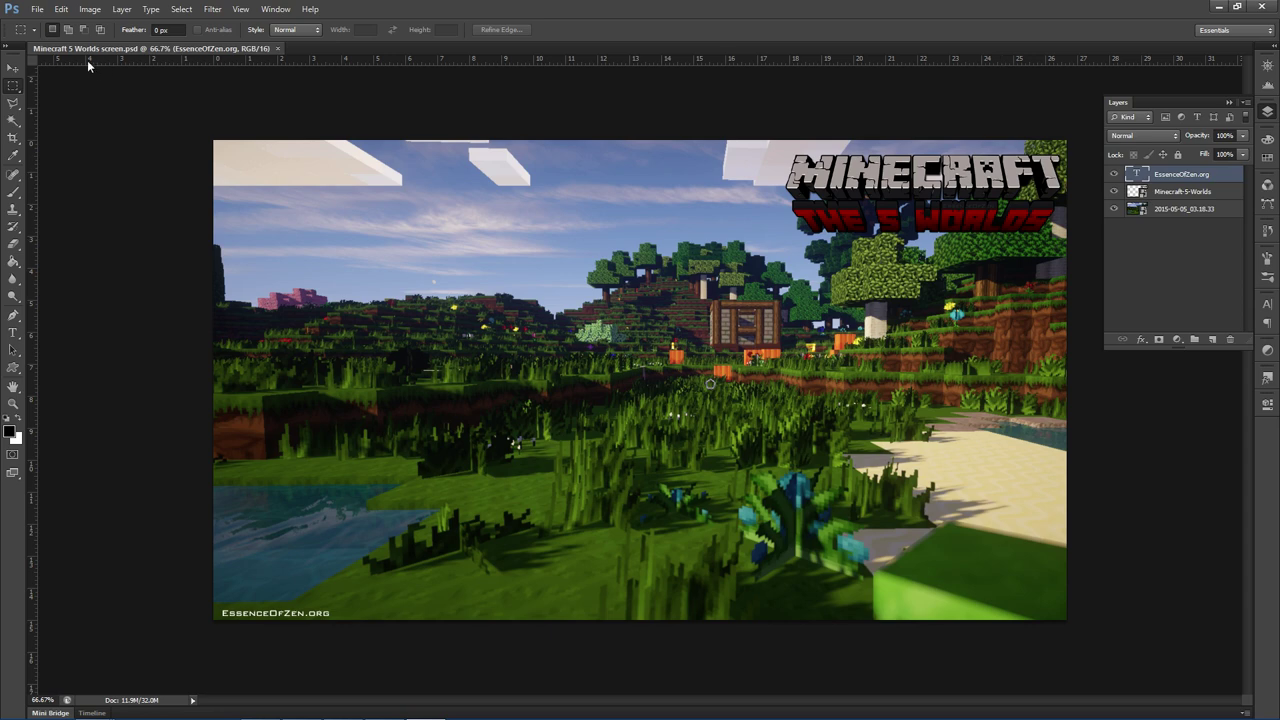
{"action": "left_click", "coordinate": [37, 10]}
{"action": "mouse_move", "coordinate": [100, 102]}
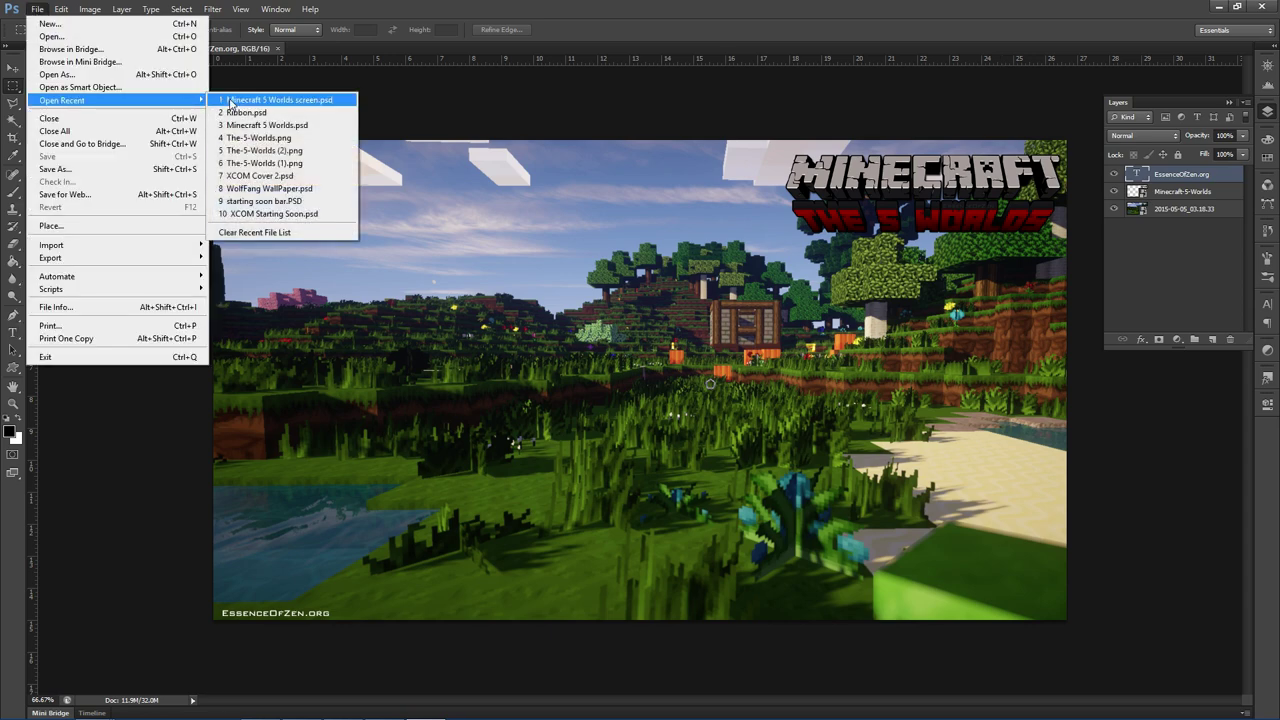
{"action": "left_click", "coordinate": [289, 128]}
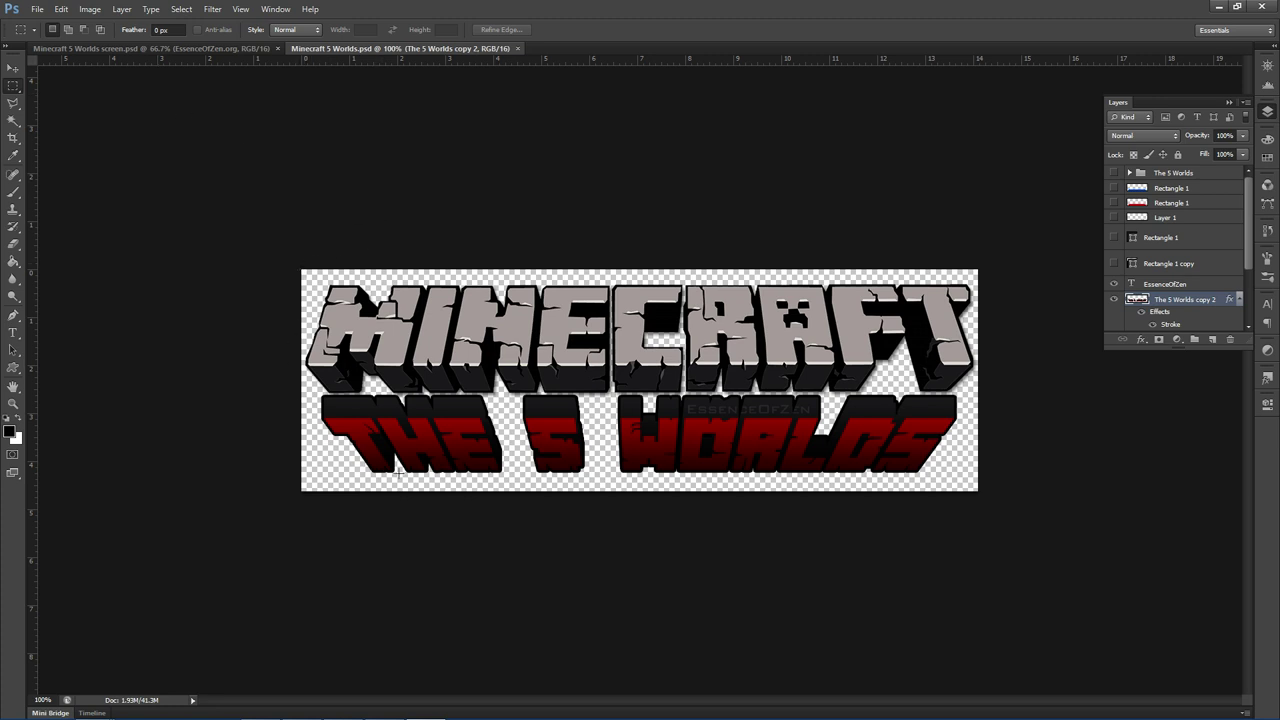
Preview the logo in Save for Web as a PNG-24 with and without Transparency, and leave without saving.
{"action": "left_click", "coordinate": [37, 9]}
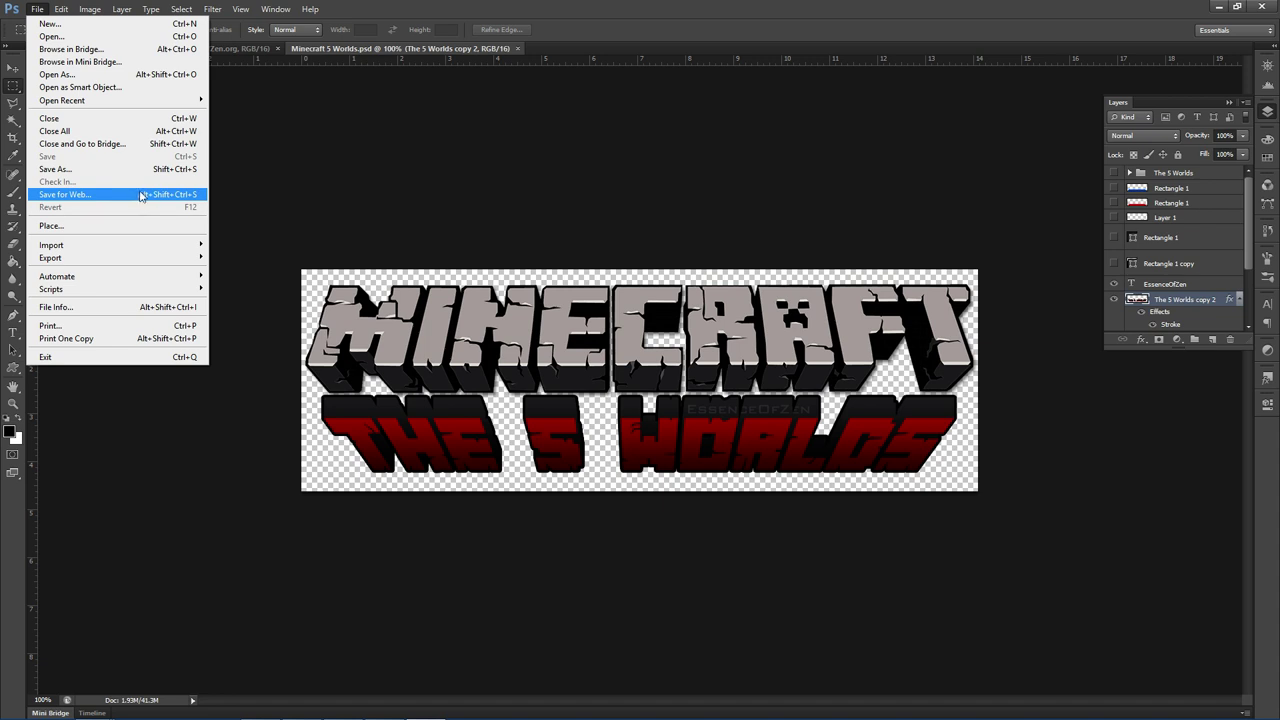
{"action": "left_click", "coordinate": [614, 8]}
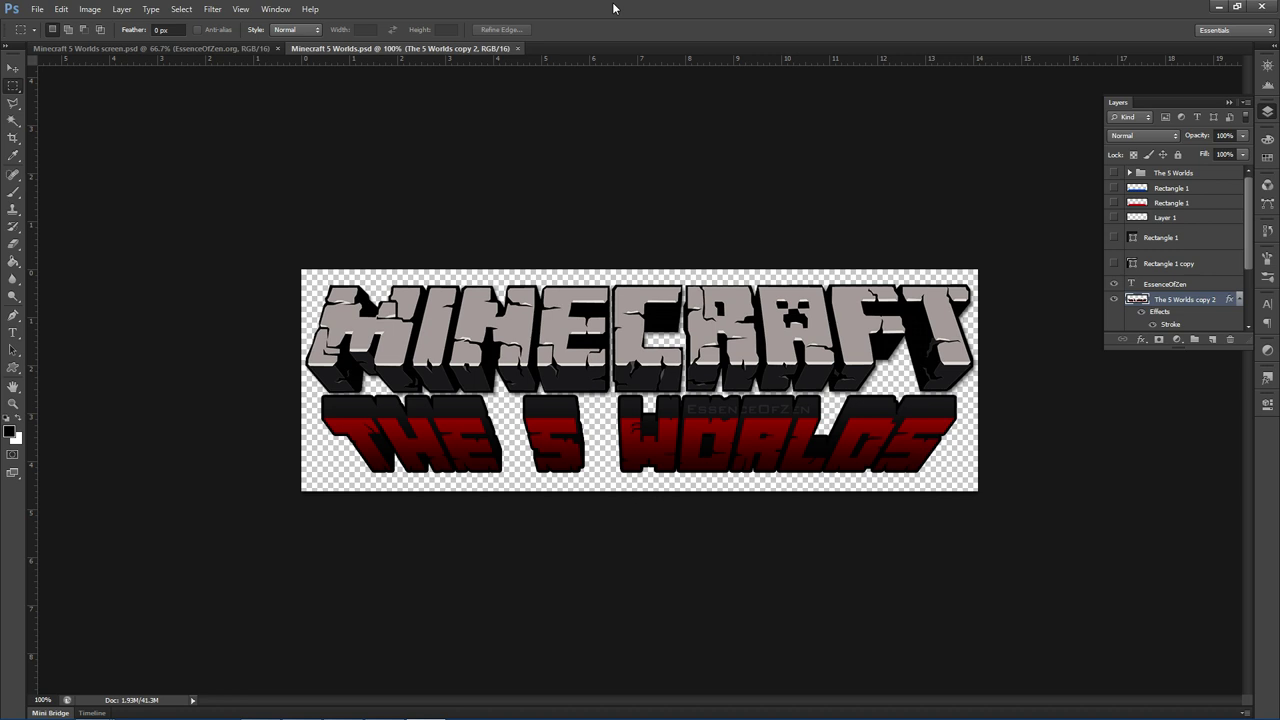
{"action": "key", "text": "ctrl+alt+shift+s"}
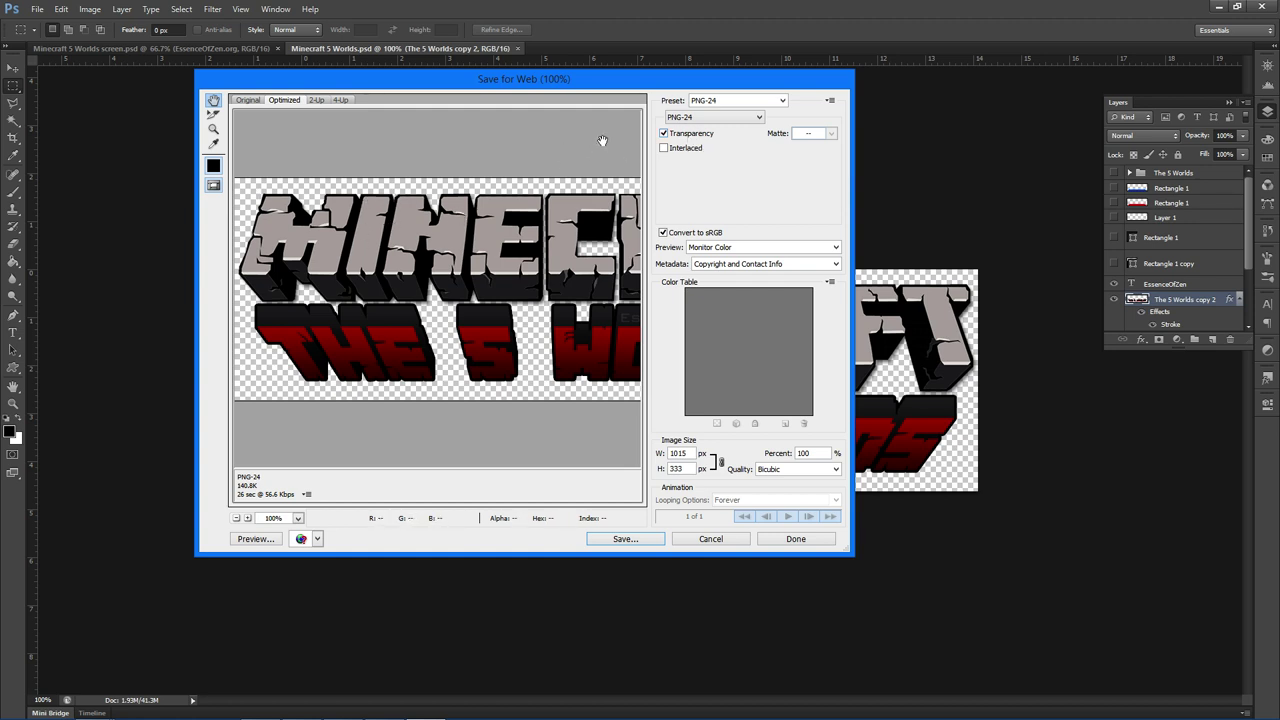
{"action": "left_click", "coordinate": [664, 134]}
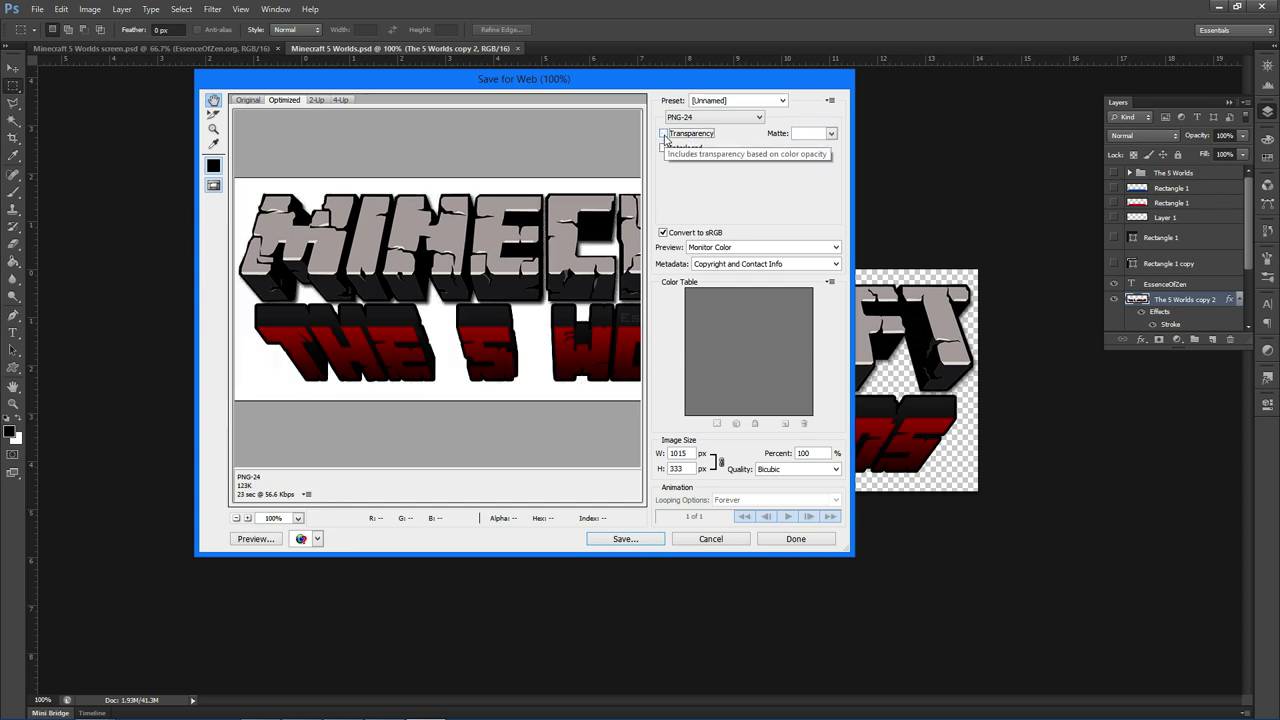
{"action": "left_click", "coordinate": [664, 134]}
{"action": "left_click", "coordinate": [664, 134]}
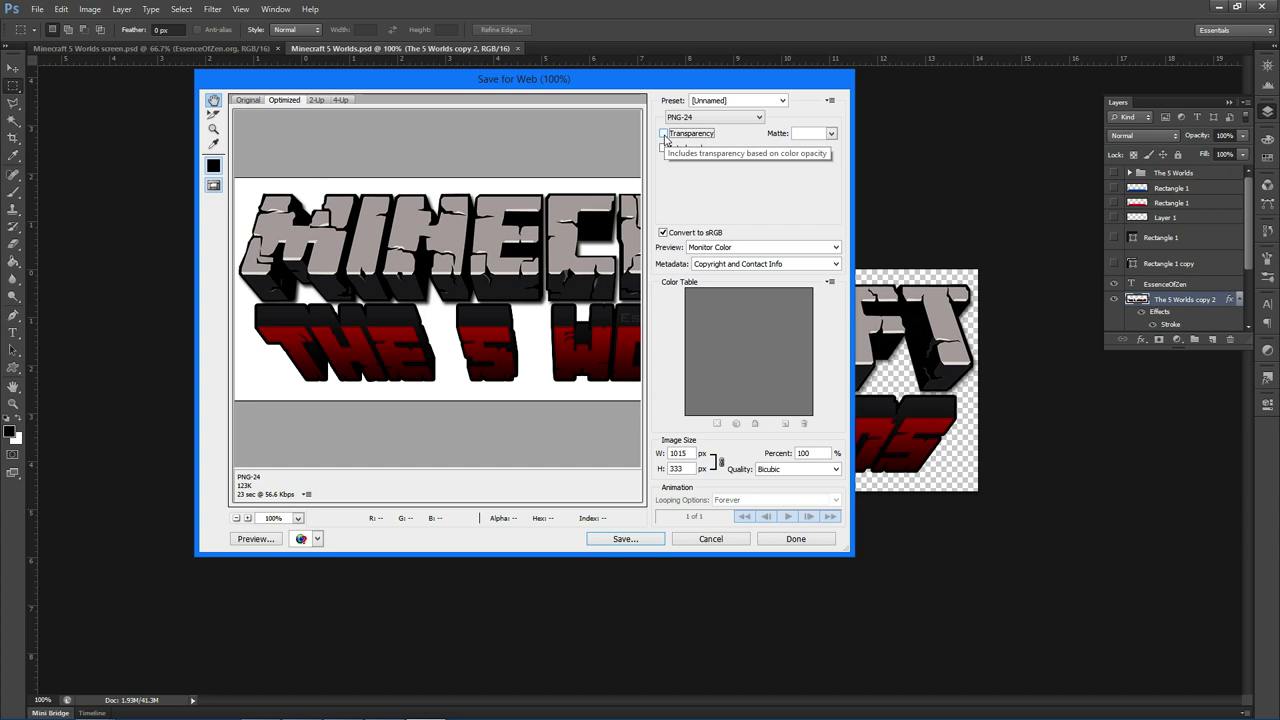
{"action": "left_click", "coordinate": [664, 134]}
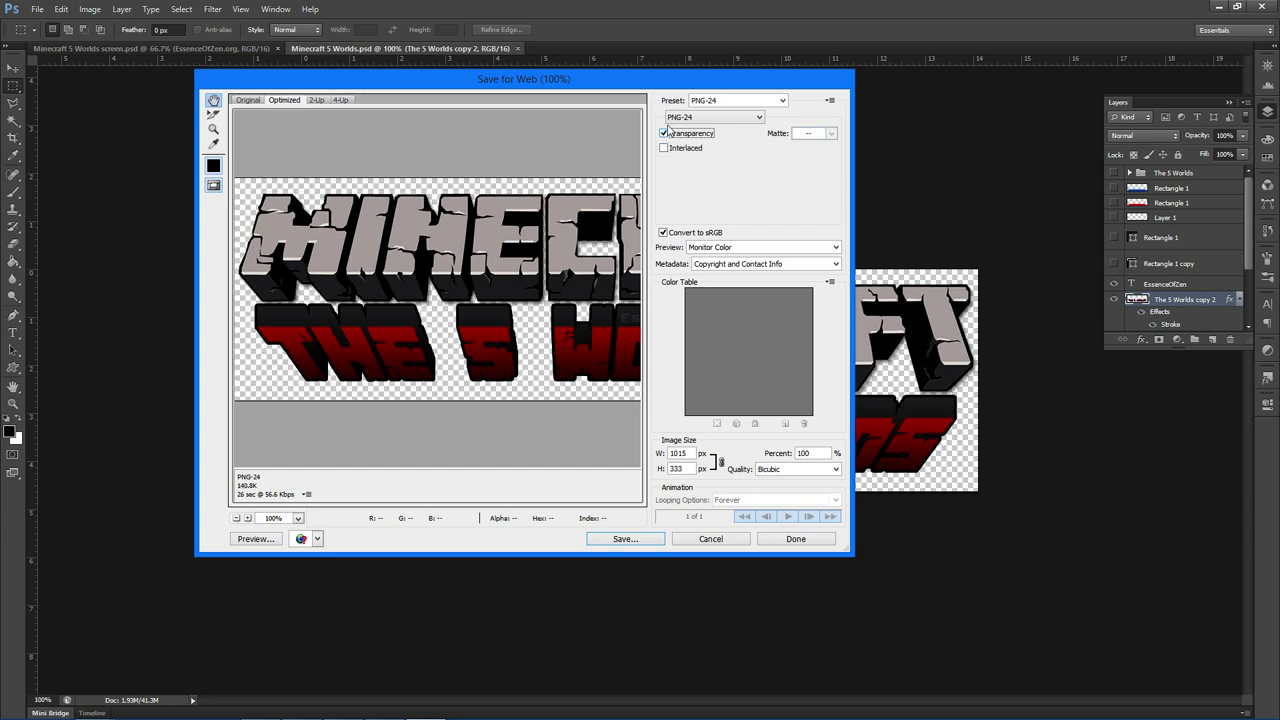
{"action": "left_click", "coordinate": [710, 539]}
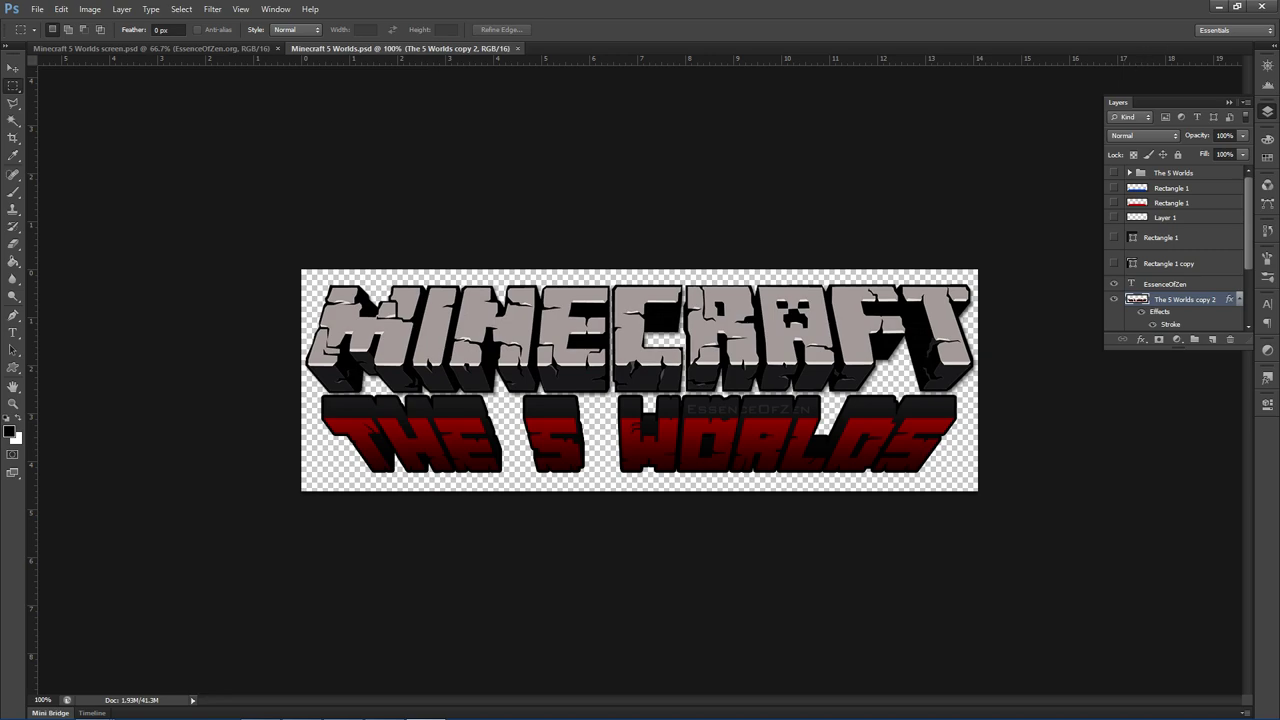
Leave Photoshop, arrange the audio, OBS and minecraft folder windows over Premiere Pro, and select Minecraft-5-Worlds.png.
{"action": "left_click", "coordinate": [1256, 6]}
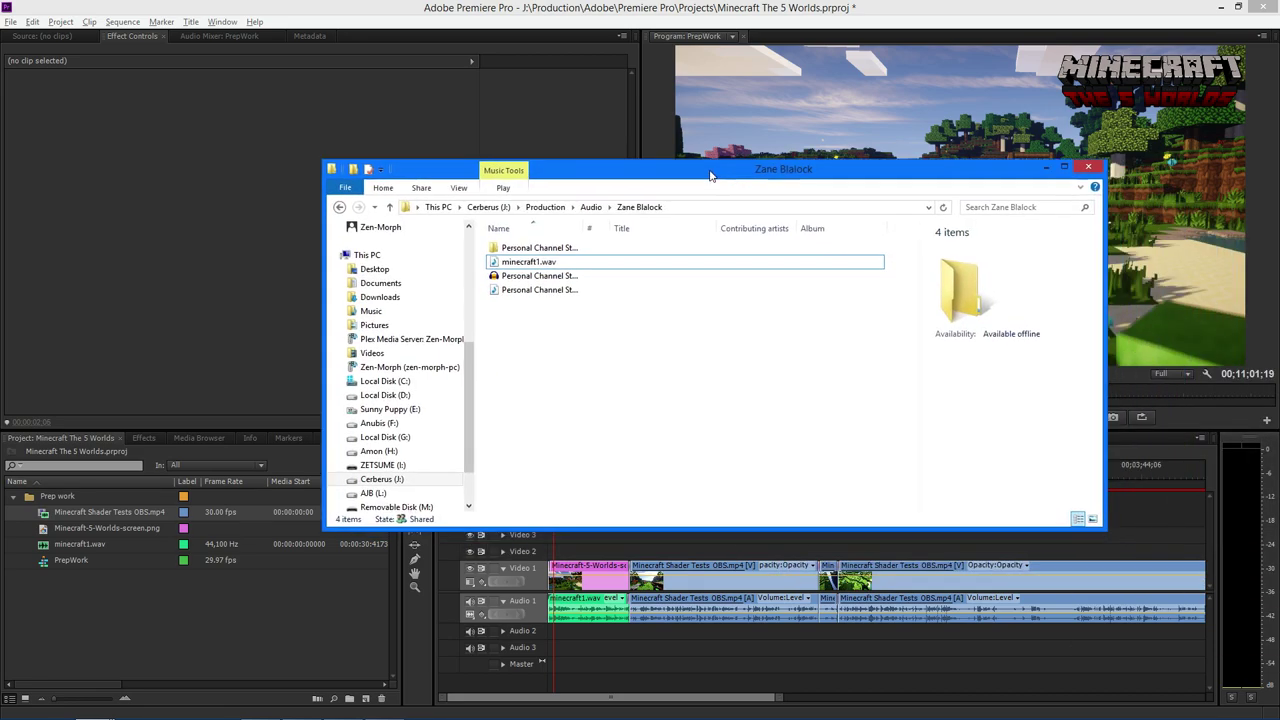
{"action": "left_click_drag", "start_coordinate": [713, 168], "coordinate": [399, 53]}
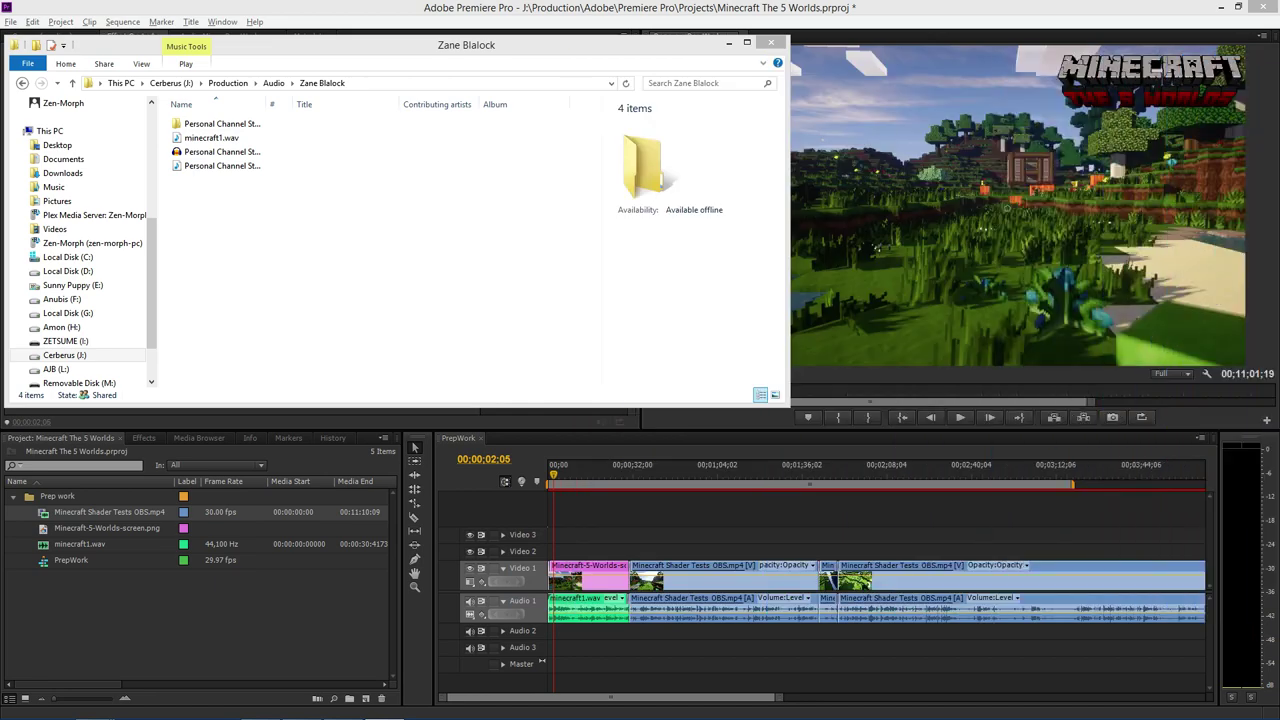
{"action": "key", "text": "alt+Tab"}
{"action": "left_click_drag", "start_coordinate": [795, 101], "coordinate": [454, 311]}
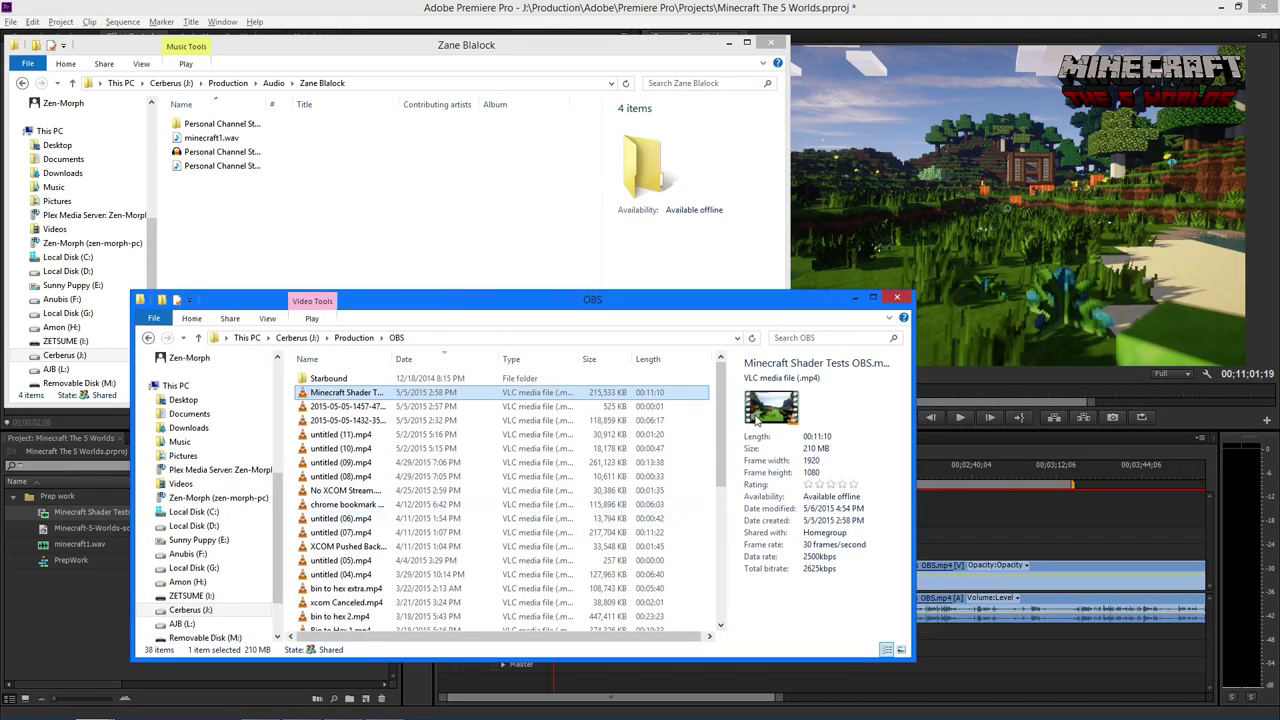
{"action": "left_click_drag", "start_coordinate": [1279, 75], "coordinate": [815, 77]}
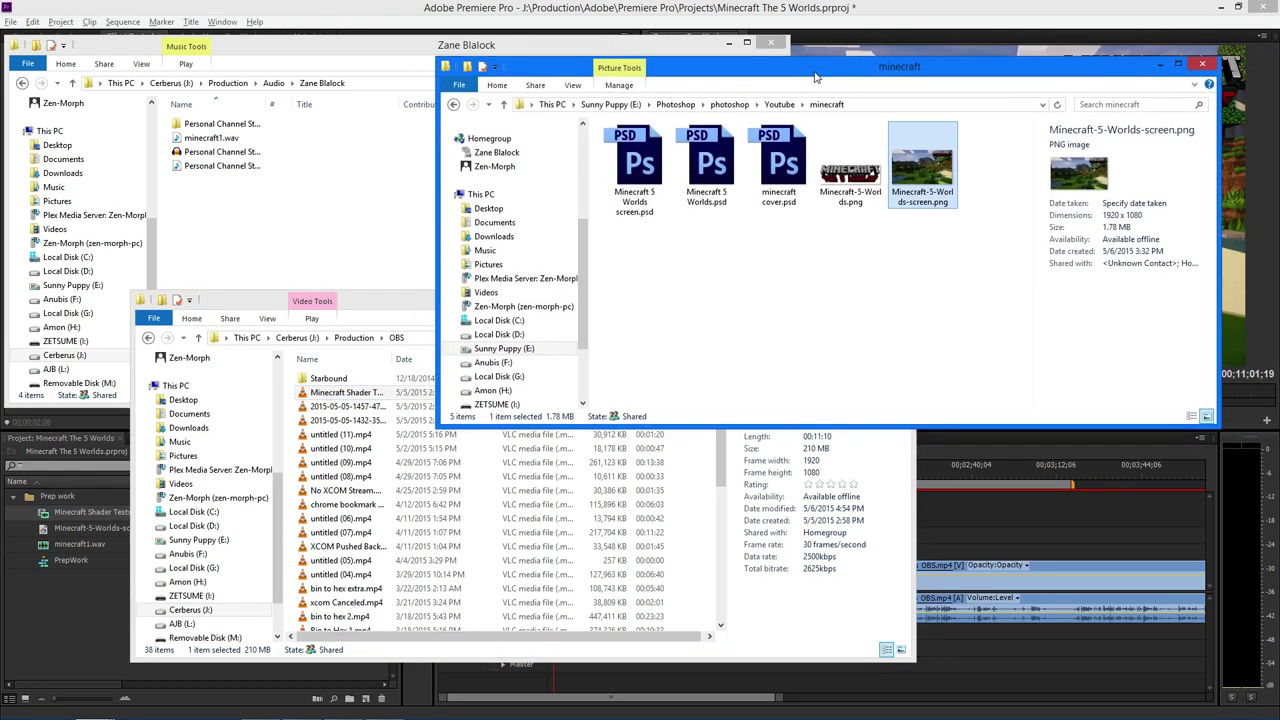
{"action": "left_click", "coordinate": [858, 184]}
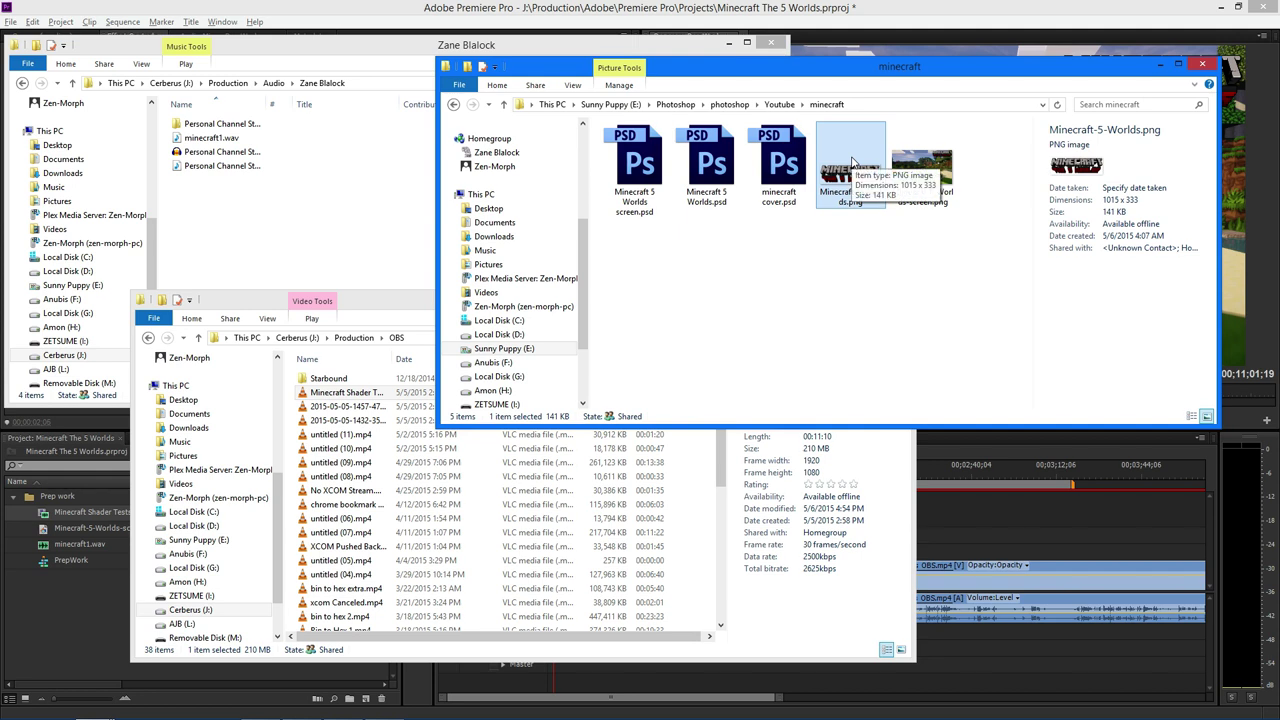
Try to bring Minecraft-5-Worlds.png from the minecraft folder into the Premiere Pro project and check the project items.
{"action": "left_click_drag", "start_coordinate": [858, 165], "coordinate": [55, 616]}
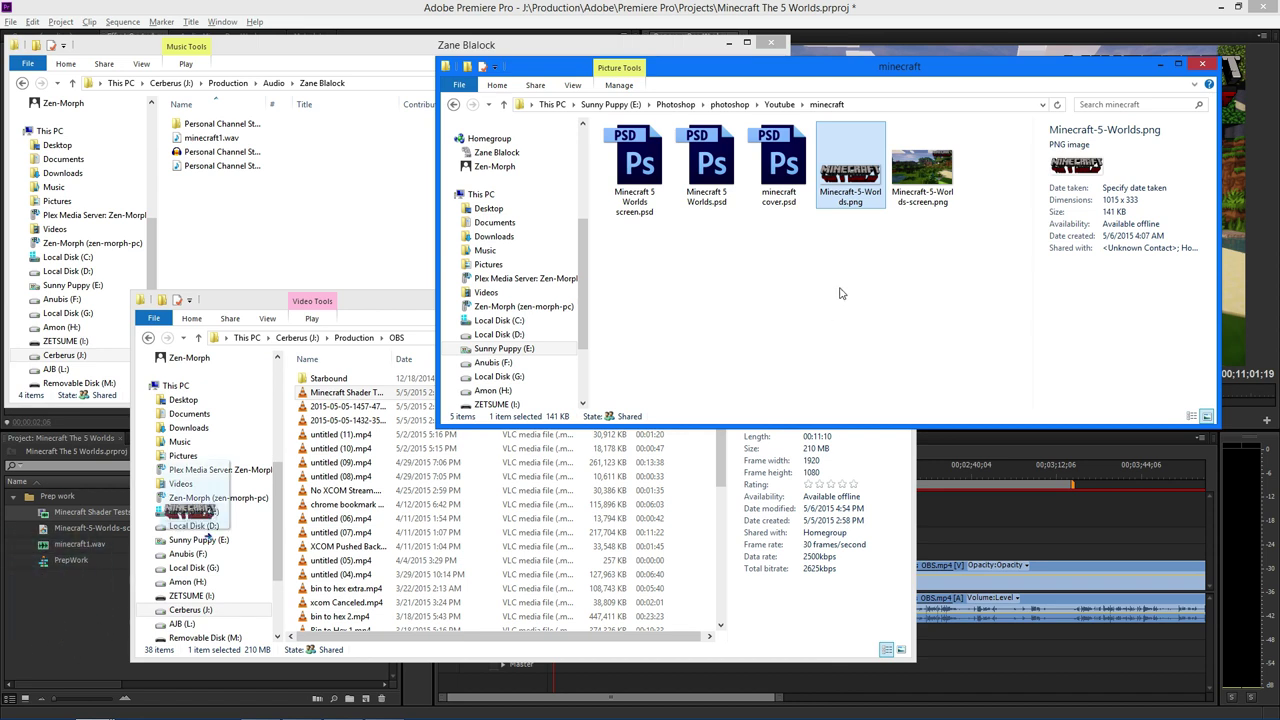
{"action": "left_click", "coordinate": [912, 8]}
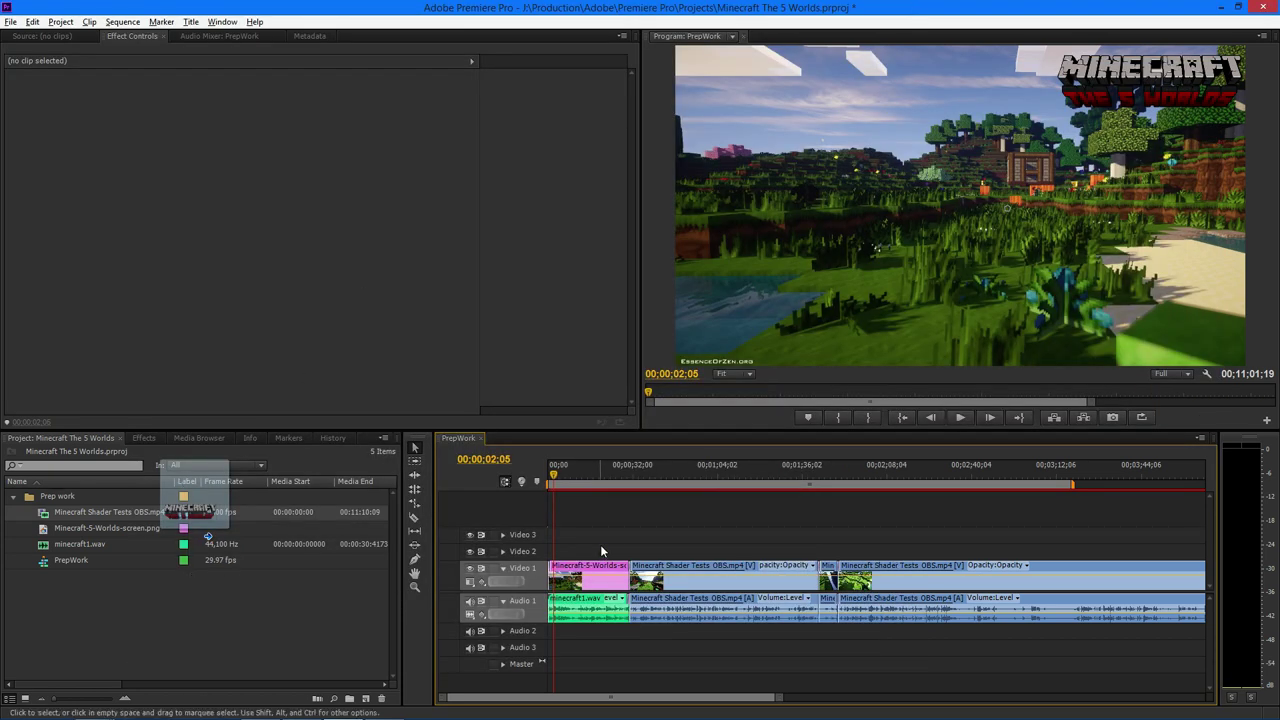
{"action": "left_click", "coordinate": [68, 532]}
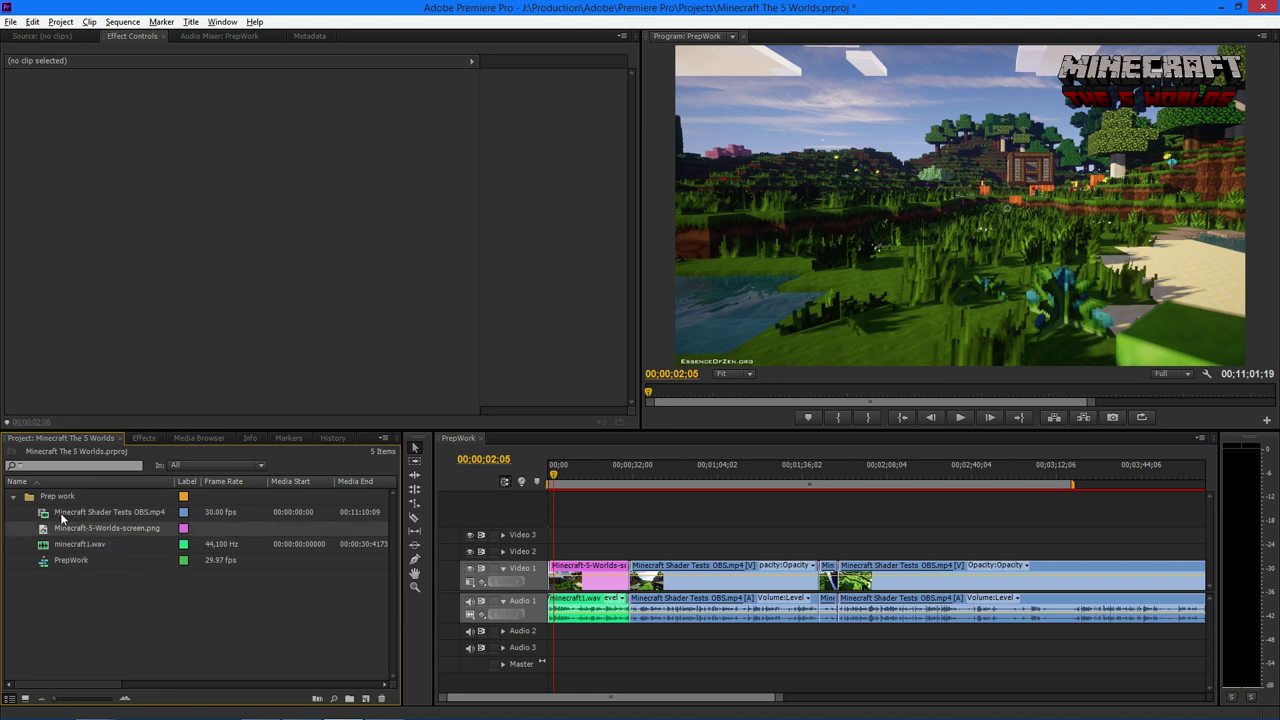
{"action": "left_click", "coordinate": [63, 517]}
{"action": "left_click", "coordinate": [57, 563]}
{"action": "left_click", "coordinate": [67, 516]}
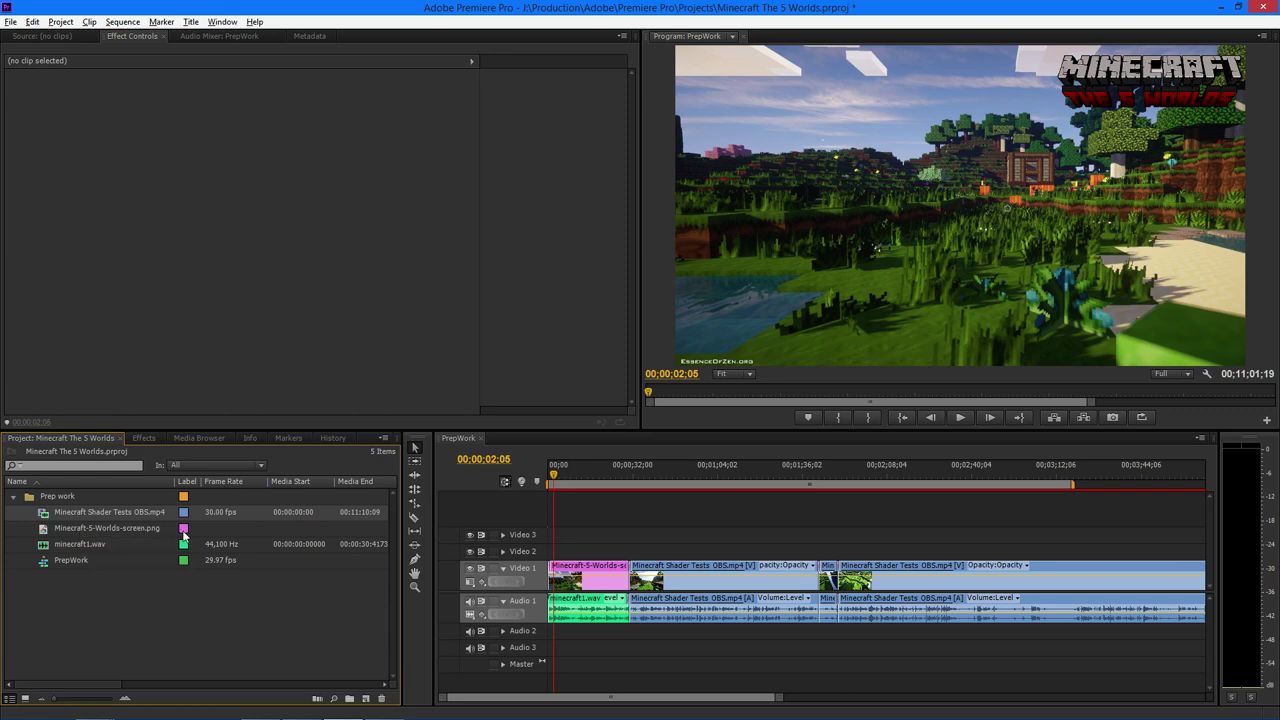
Import Minecraft-5-Worlds.png from the minecraft folder into the project and move it into the Prep work bin.
{"action": "key", "text": "alt+Tab"}
{"action": "left_click_drag", "start_coordinate": [850, 175], "coordinate": [100, 633]}
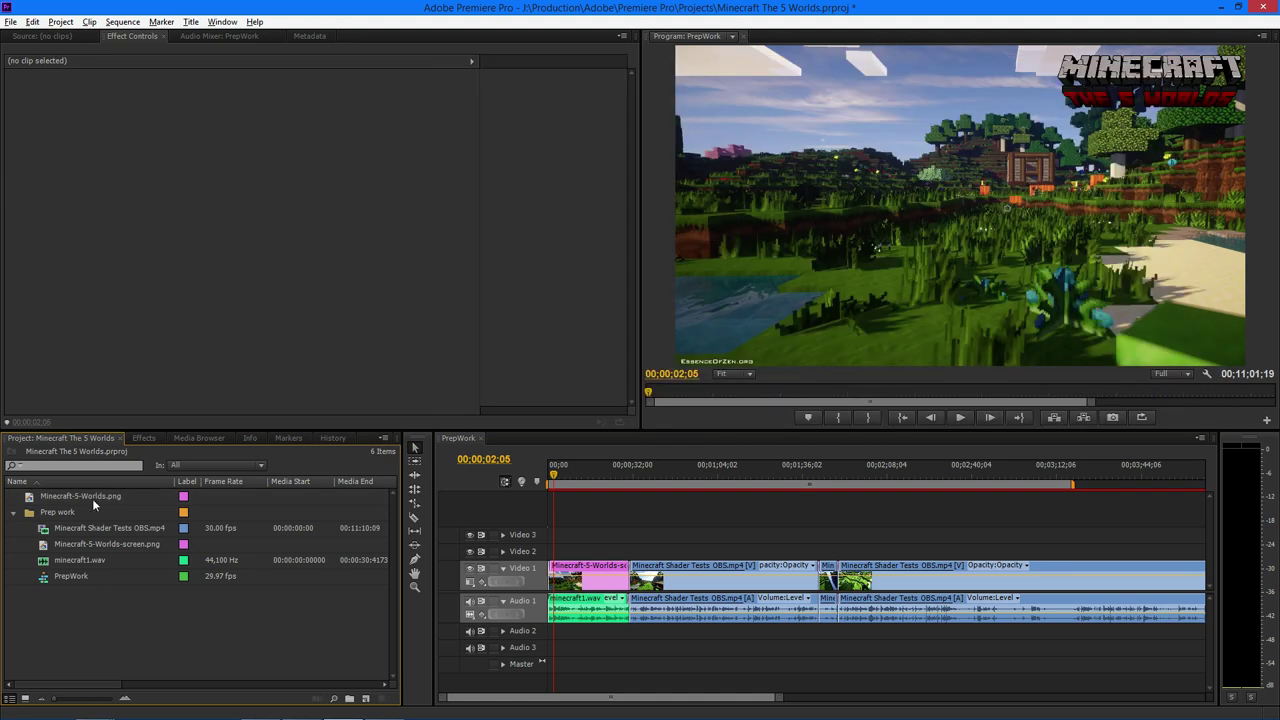
{"action": "left_click", "coordinate": [88, 494]}
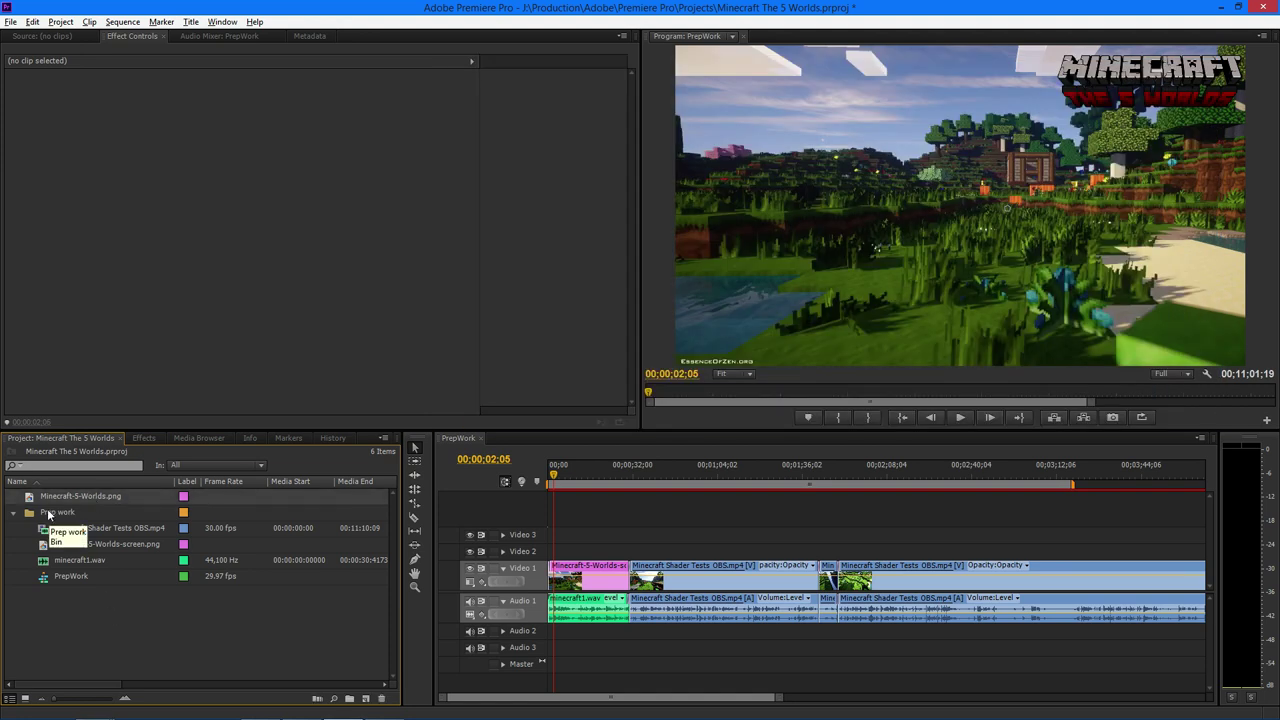
{"action": "left_click_drag", "start_coordinate": [45, 500], "coordinate": [58, 514]}
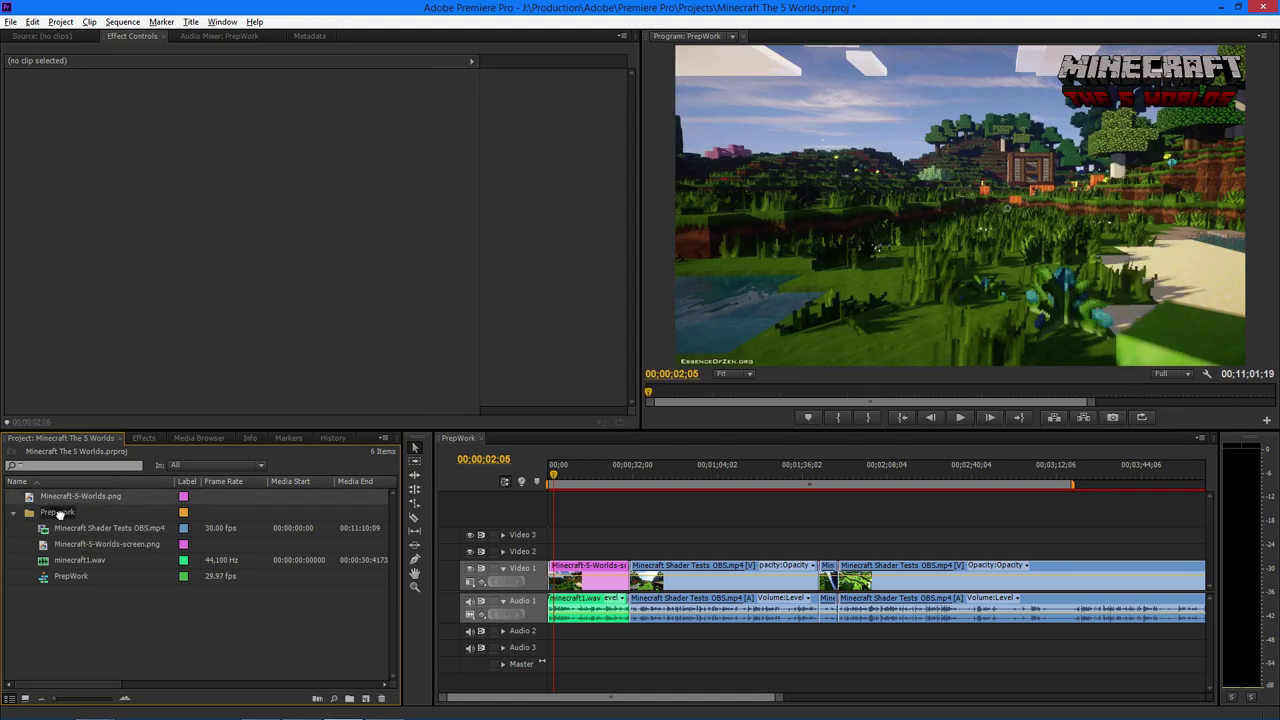
{"action": "left_click_drag", "start_coordinate": [59, 514], "coordinate": [64, 516]}
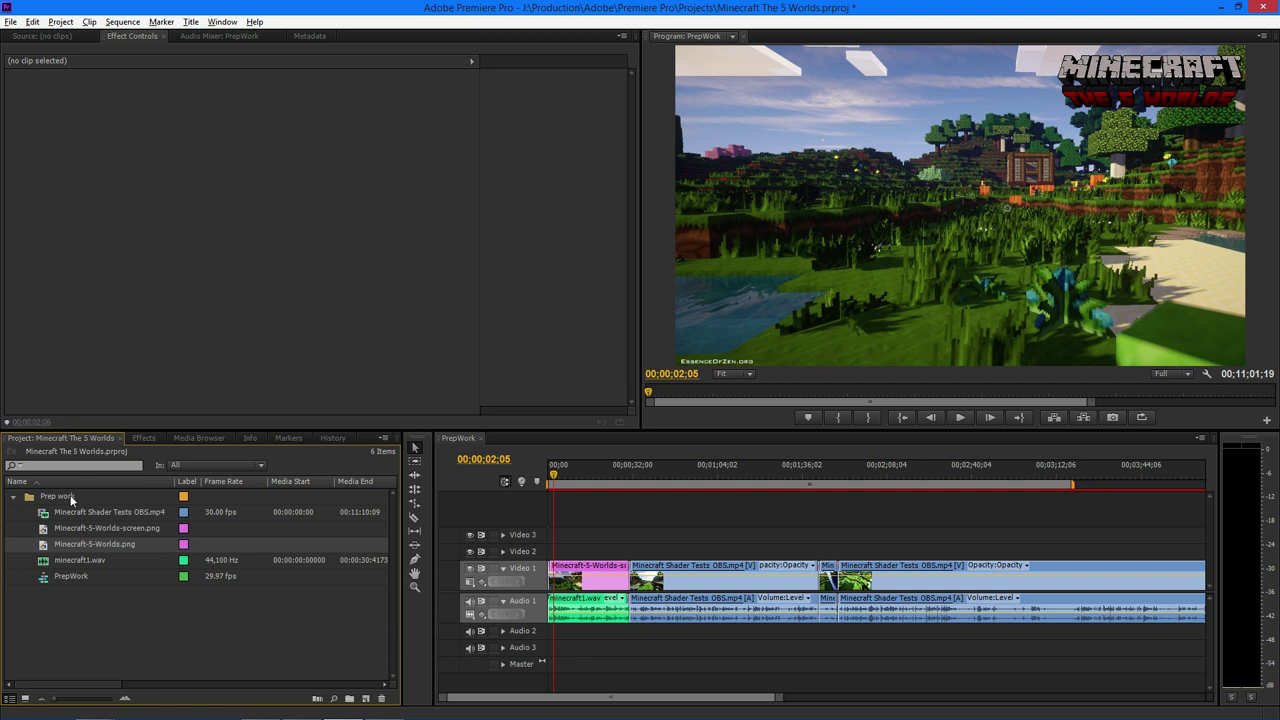
Collapse and re-expand the Prep work bin to review its contents, and save the project.
{"action": "left_click", "coordinate": [14, 498]}
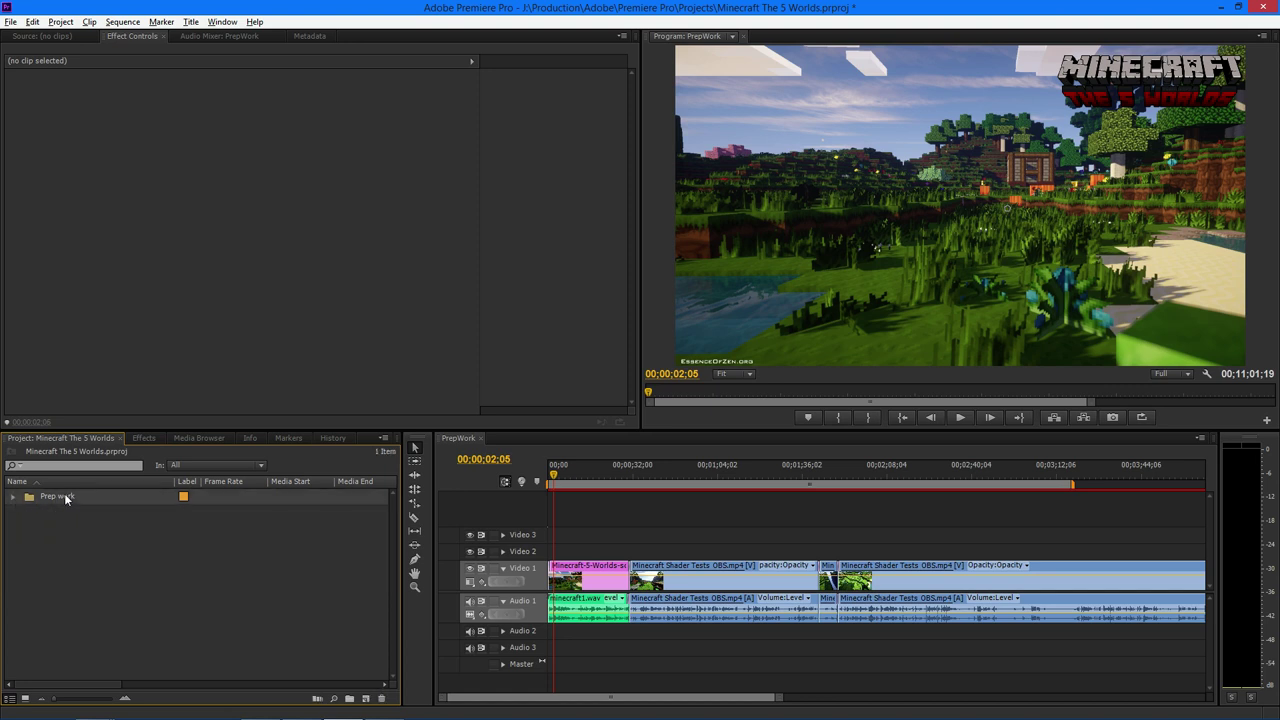
{"action": "left_click", "coordinate": [14, 498]}
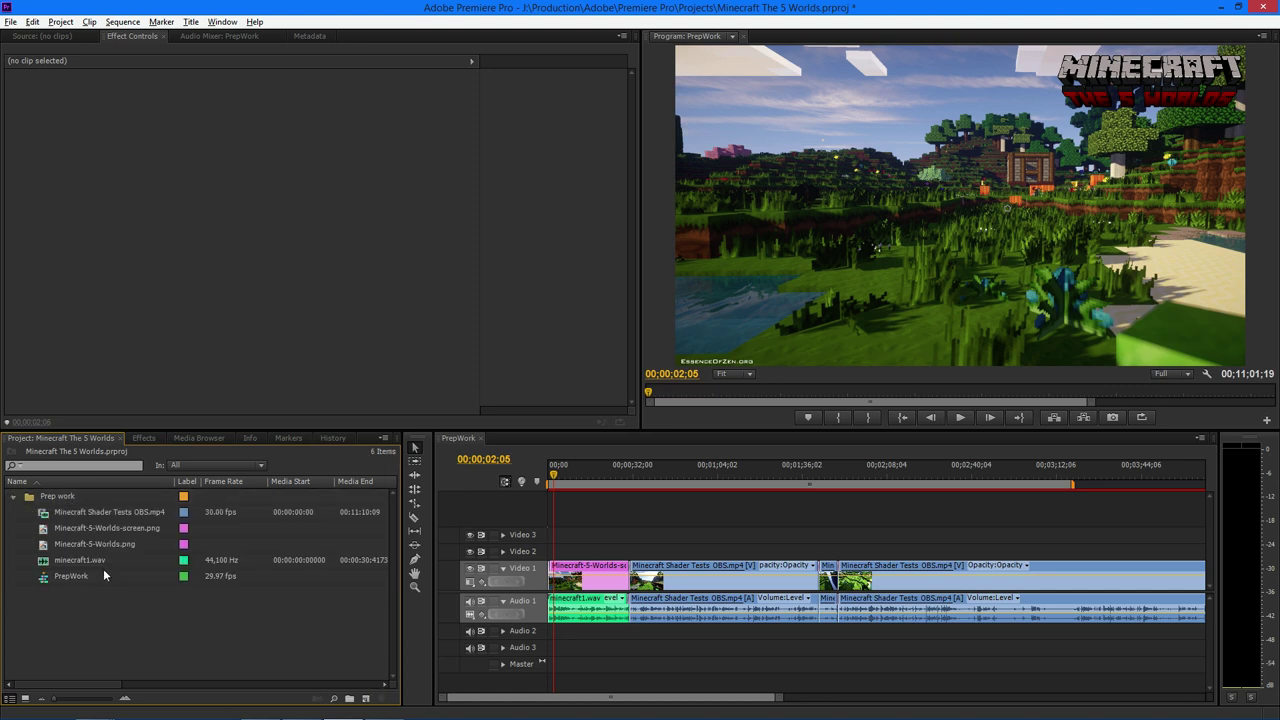
{"action": "left_click", "coordinate": [105, 518]}
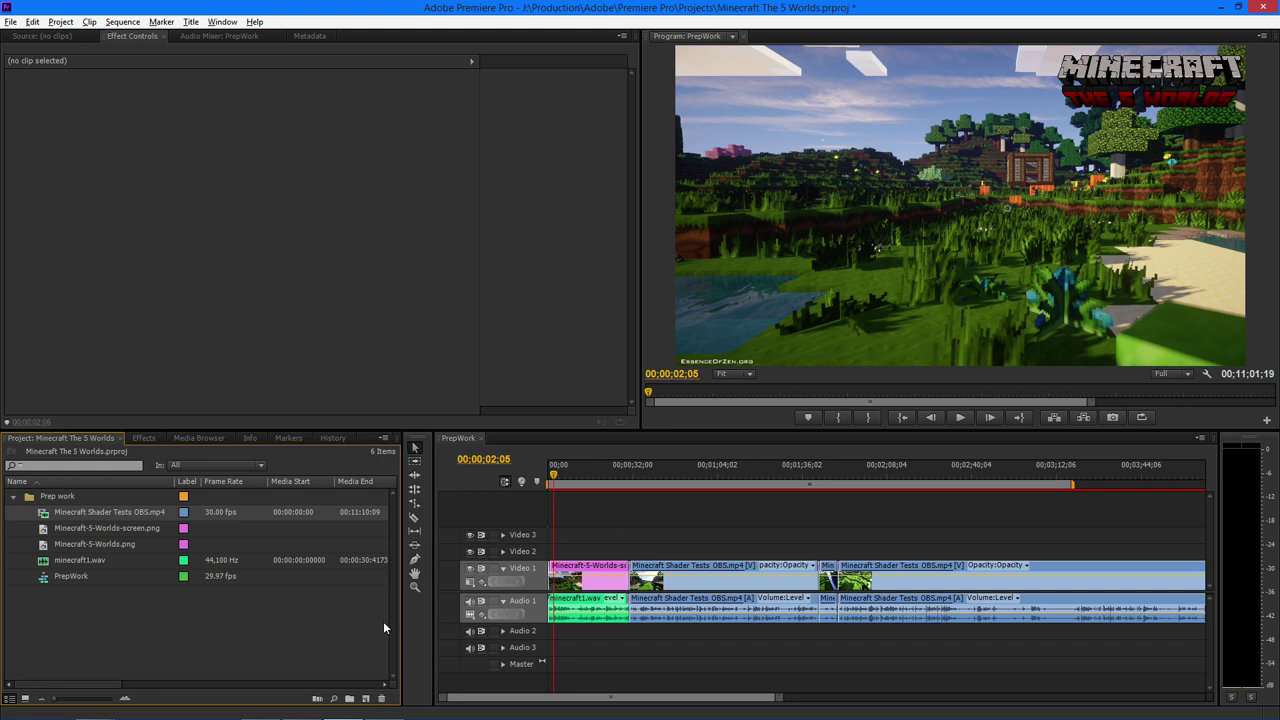
{"action": "key", "text": "ctrl+s"}
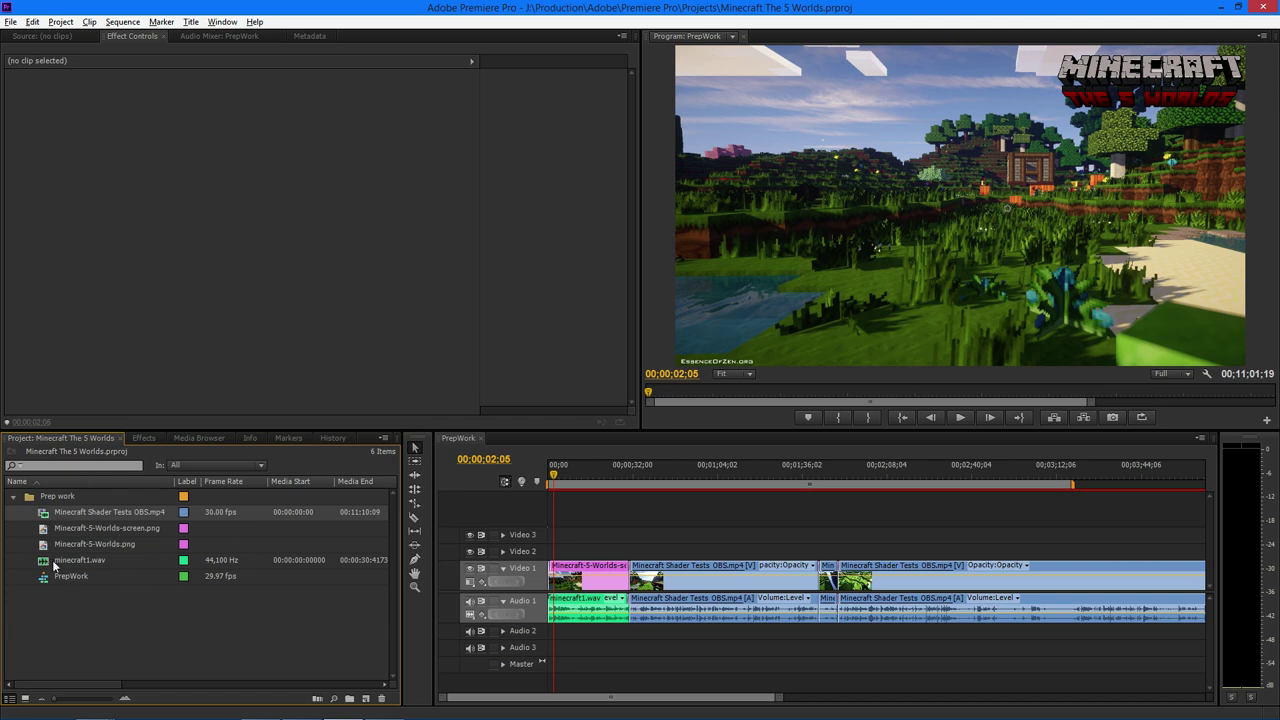
Place Minecraft-5-Worlds.png on Video 2 from the start of the gameplay footage and extend it to the footage's end.
{"action": "left_click_drag", "start_coordinate": [48, 548], "coordinate": [1113, 558]}
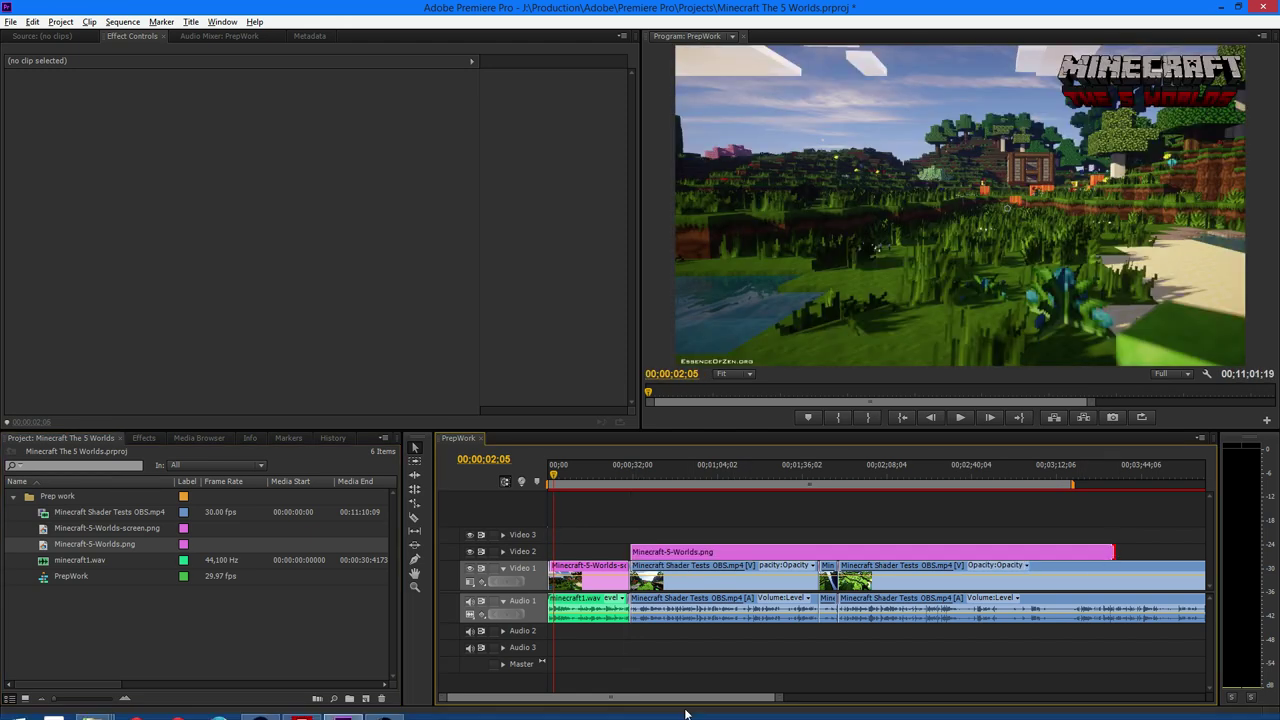
{"action": "left_click_drag", "start_coordinate": [629, 702], "coordinate": [706, 697]}
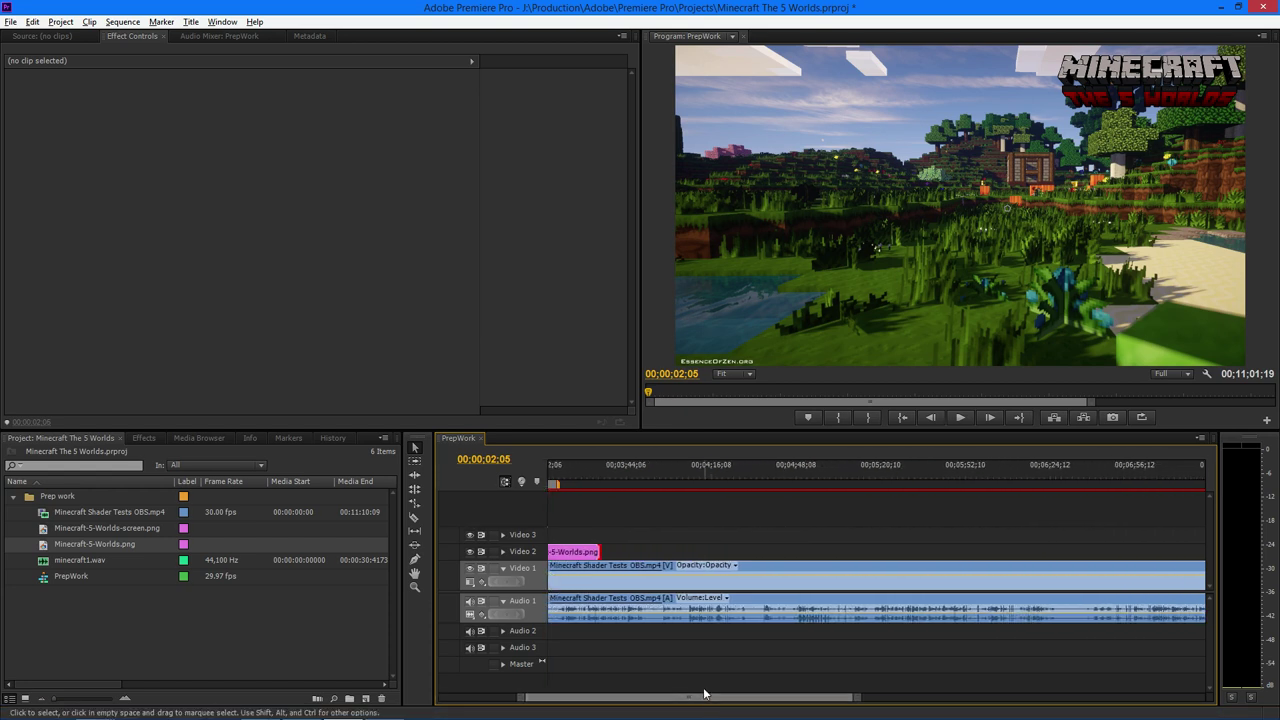
{"action": "key", "text": "="}
{"action": "key", "text": "minus"}
{"action": "key", "text": "minus"}
{"action": "key", "text": "minus"}
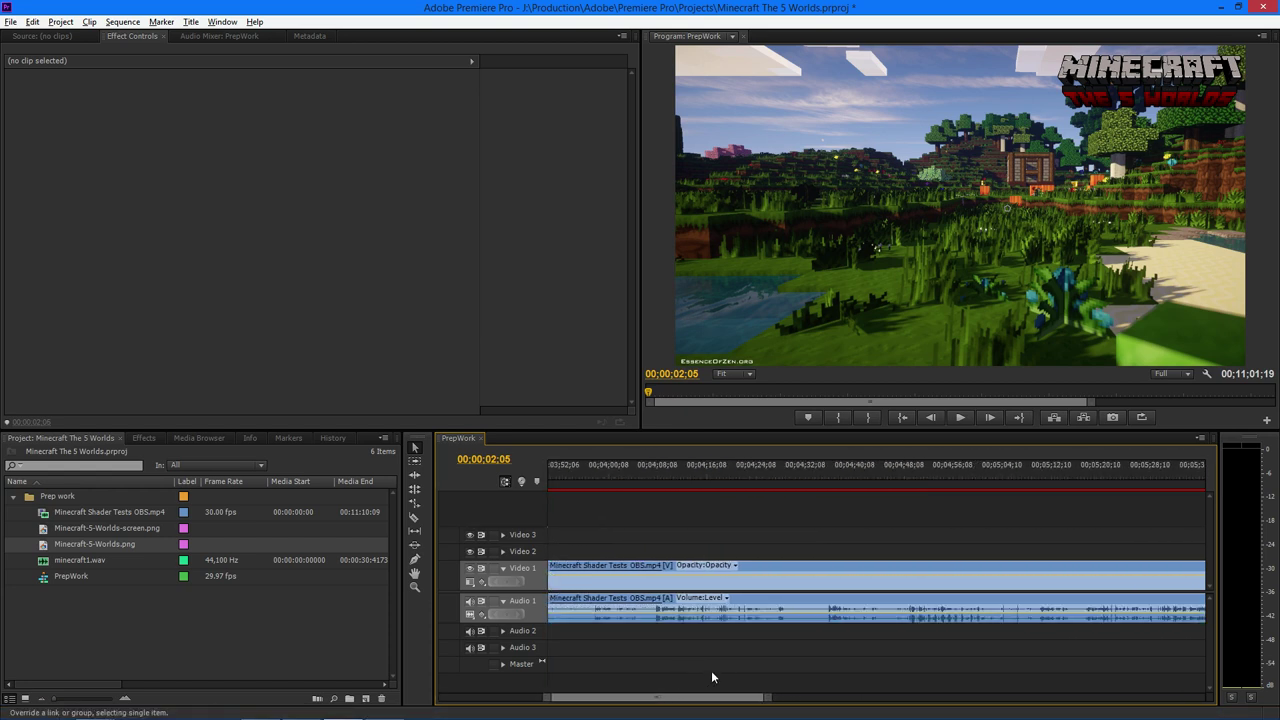
{"action": "key", "text": "minus"}
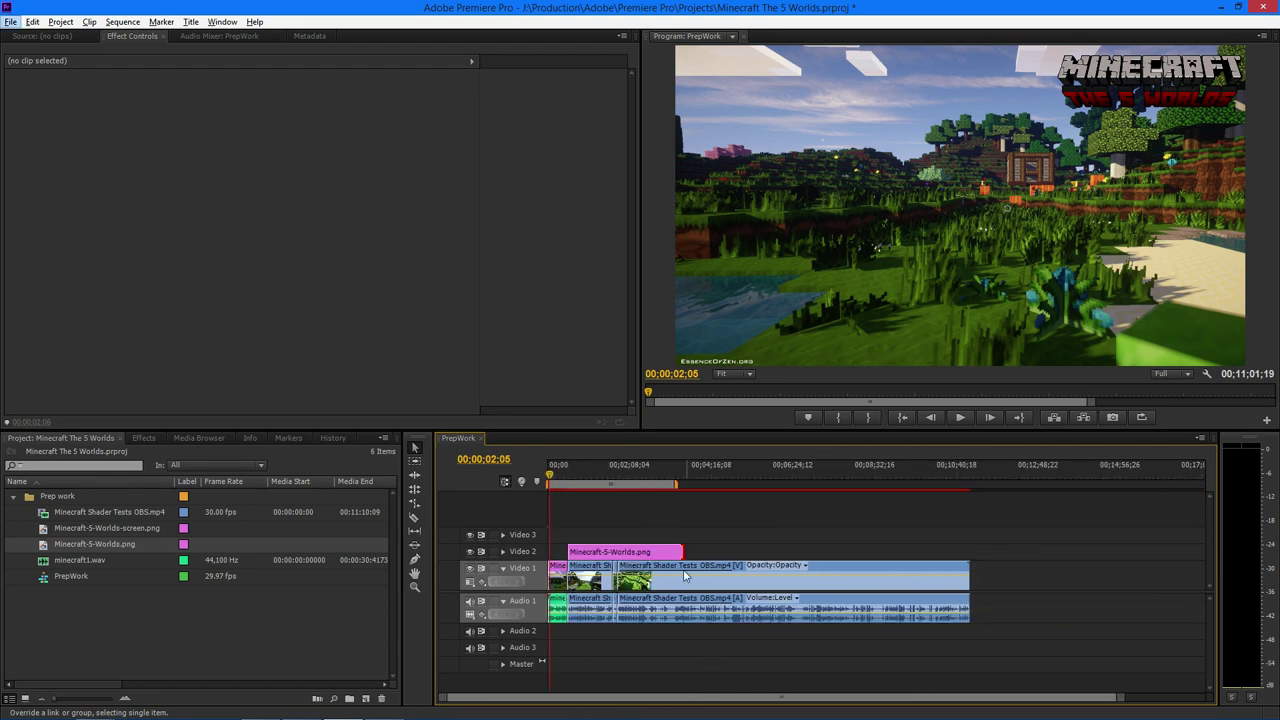
{"action": "left_click_drag", "start_coordinate": [682, 551], "coordinate": [971, 545]}
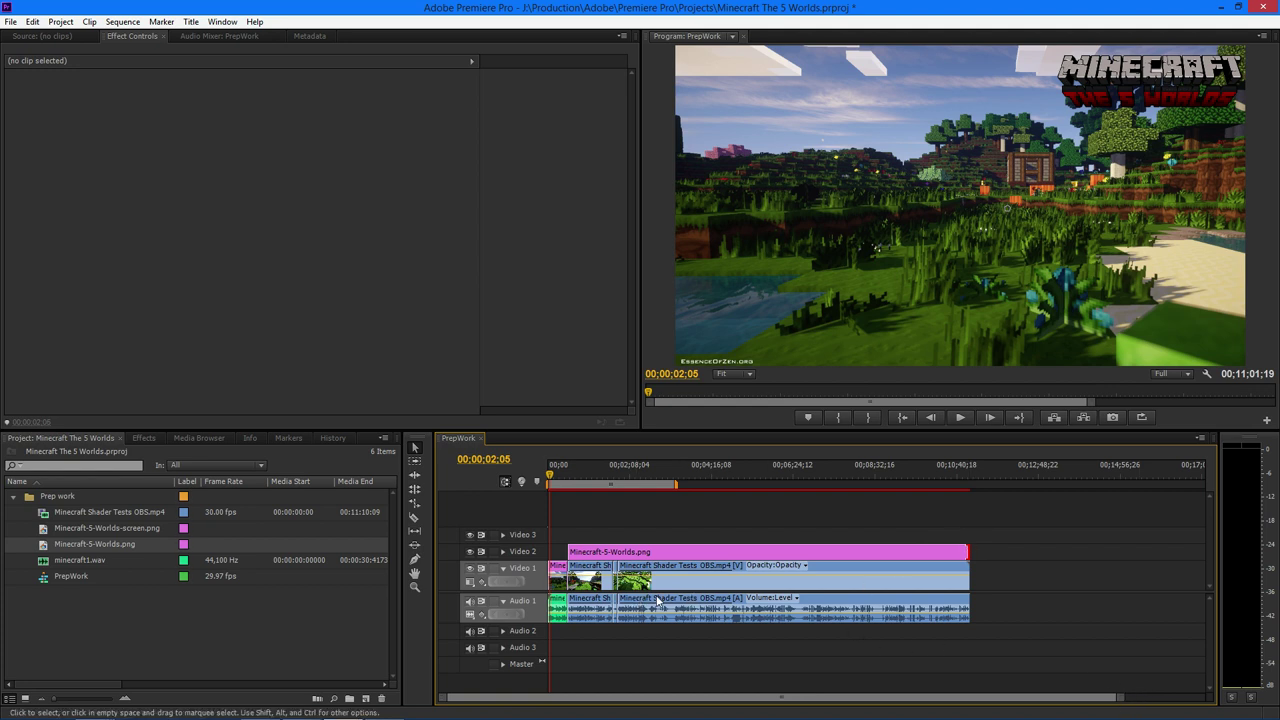
Move the playhead to 00;00;33;17 to view the logo over the start of the gameplay footage.
{"action": "left_click_drag", "start_coordinate": [1121, 699], "coordinate": [662, 694]}
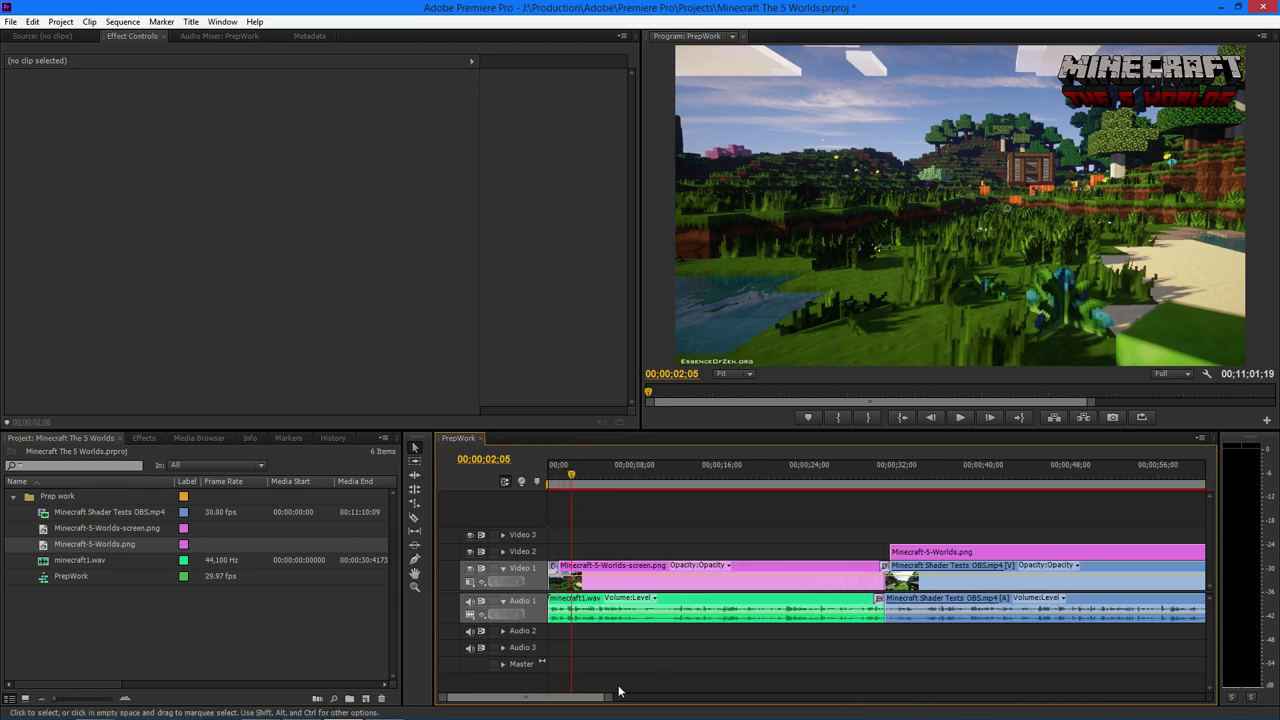
{"action": "left_click_drag", "start_coordinate": [563, 694], "coordinate": [578, 697]}
{"action": "left_click_drag", "start_coordinate": [620, 478], "coordinate": [642, 477]}
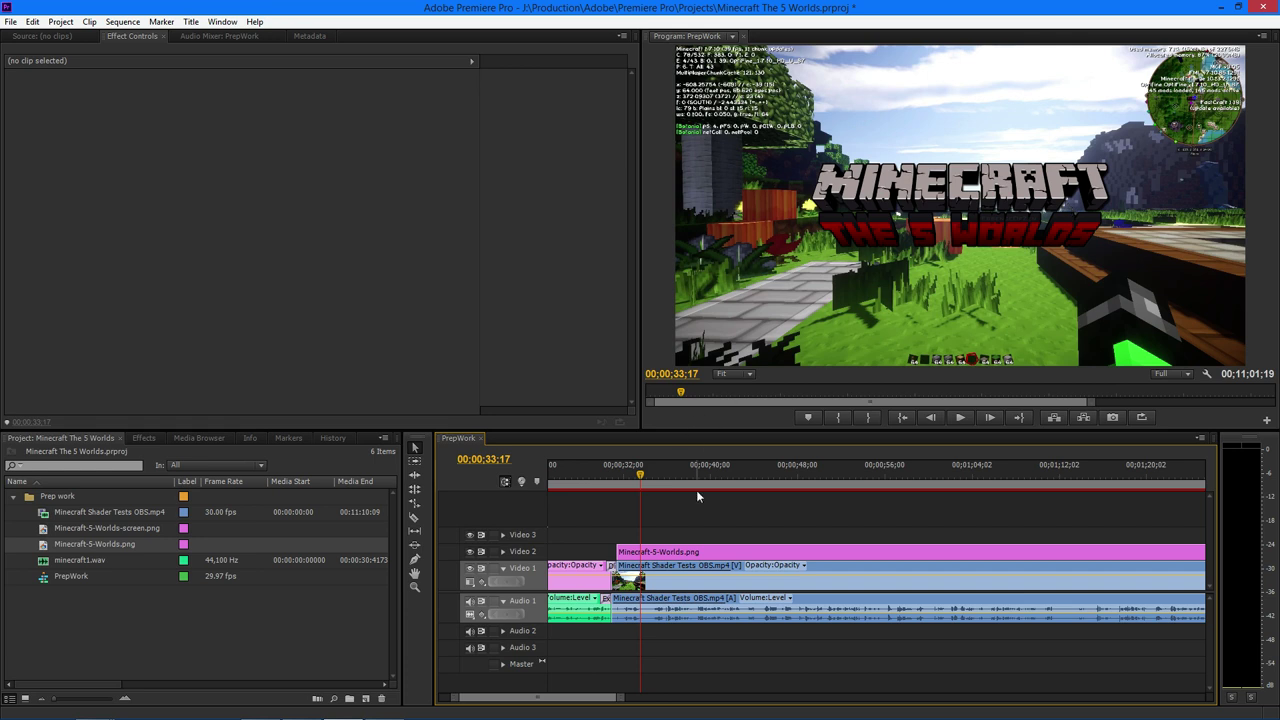
Scale the Minecraft-5-Worlds.png logo on Video 2 down to 36 in its Motion settings.
{"action": "left_click", "coordinate": [690, 553]}
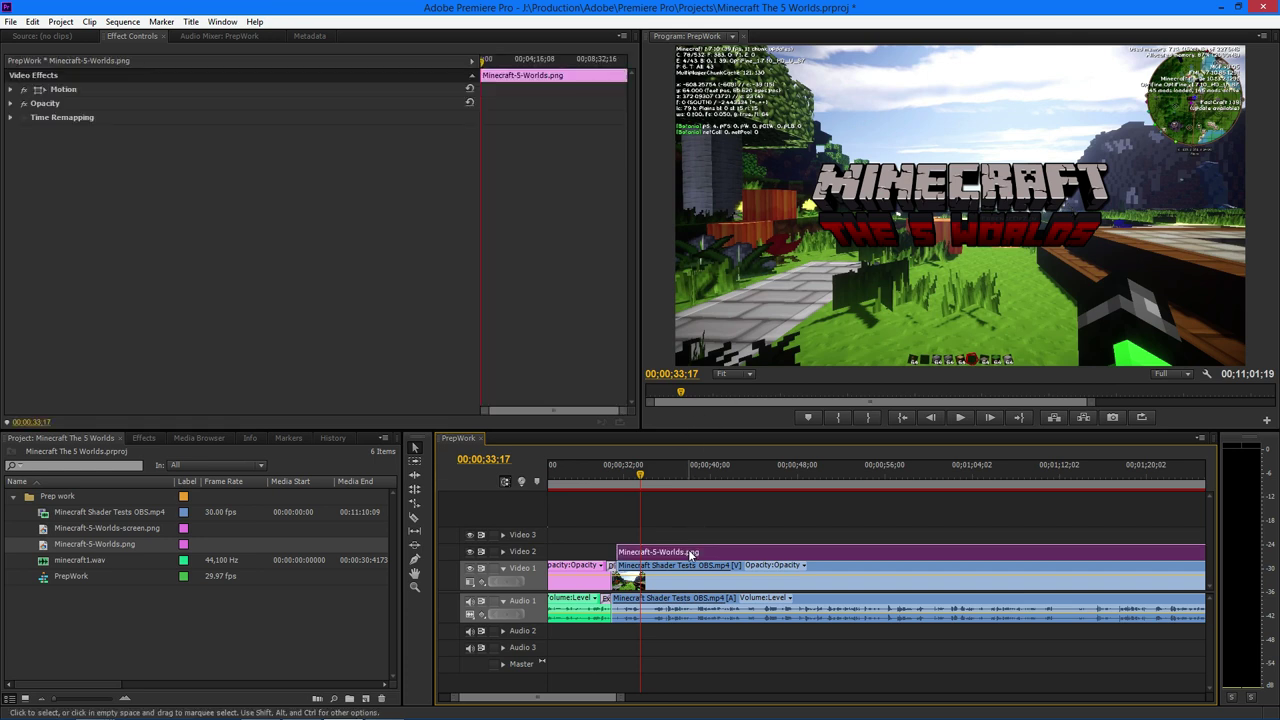
{"action": "left_click", "coordinate": [145, 439]}
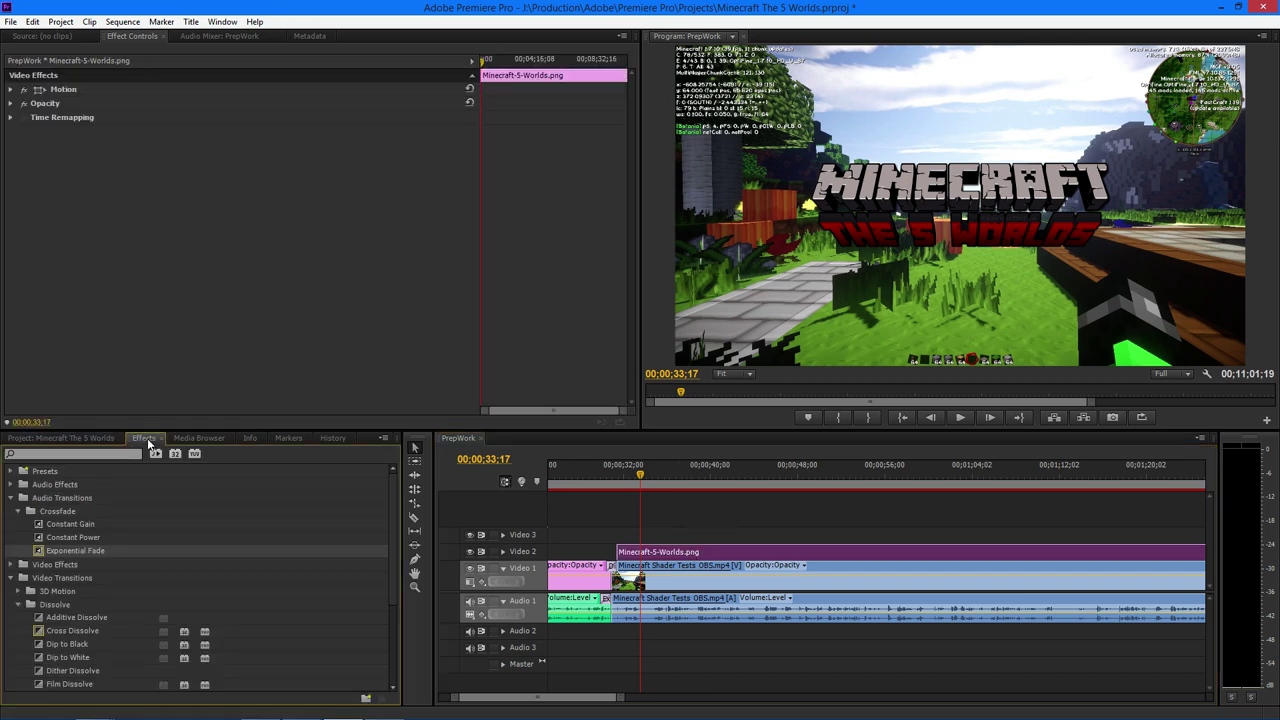
{"action": "left_click", "coordinate": [60, 438]}
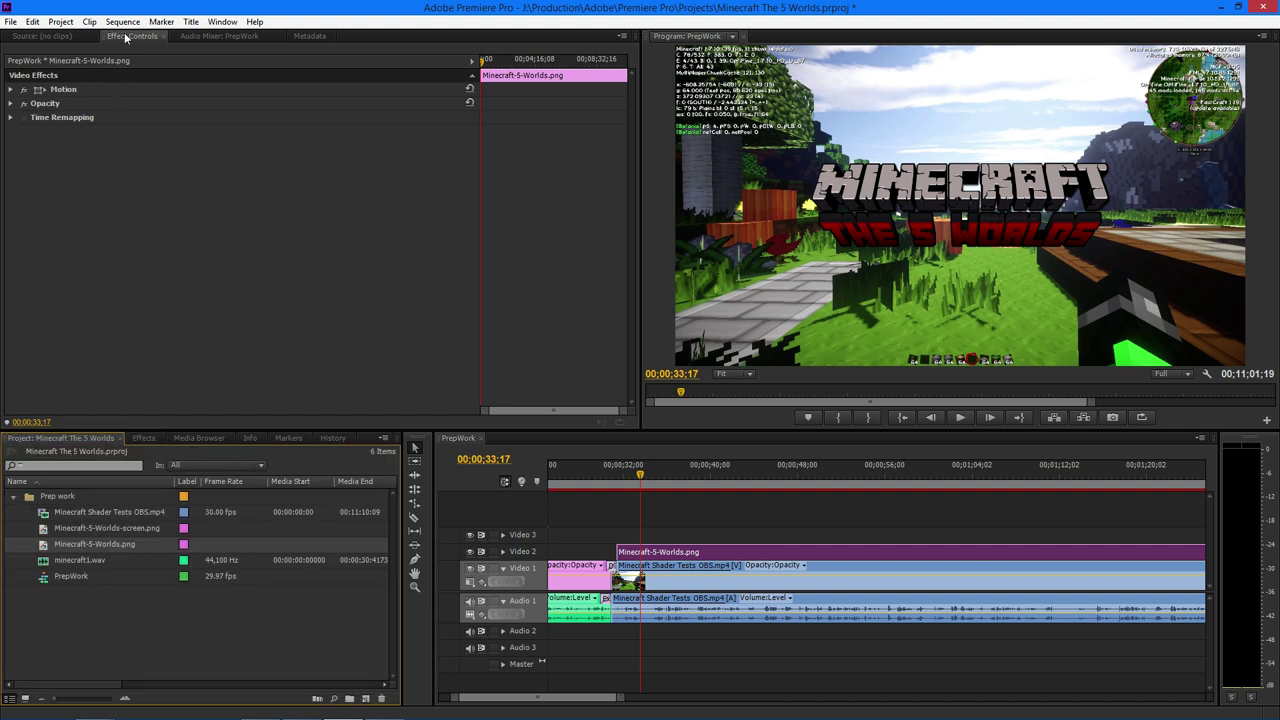
{"action": "left_click", "coordinate": [11, 90]}
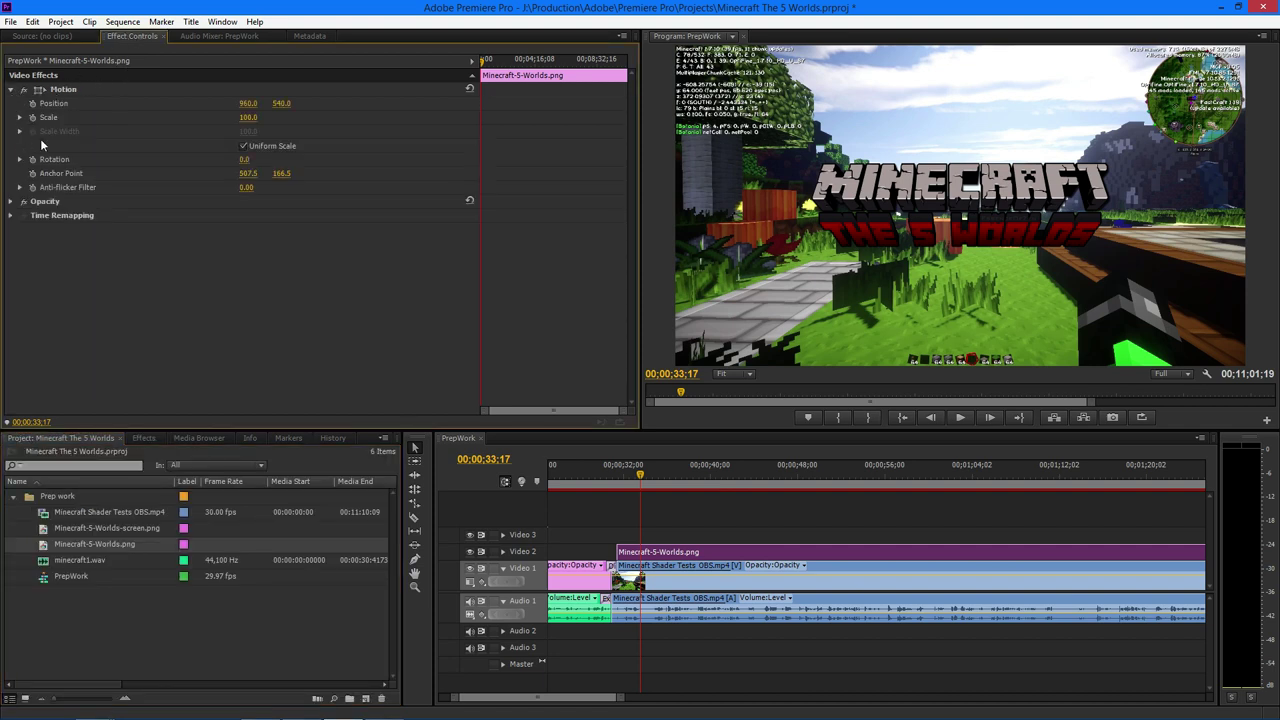
{"action": "left_click", "coordinate": [248, 117]}
{"action": "type", "text": "35"}
{"action": "key", "text": "Return"}
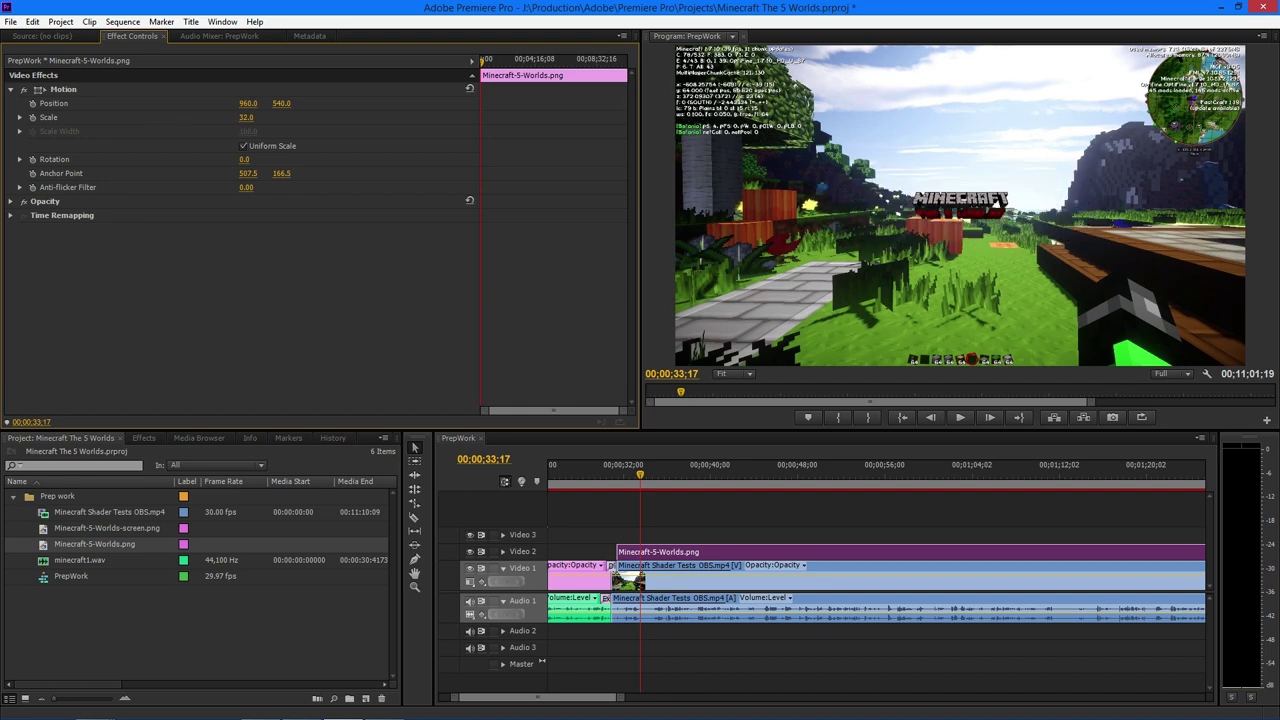
{"action": "key", "text": "Up"}
Try placing the reduced logo in the lower-left corner of the frame, and undo both the move and the scaling.
{"action": "left_click", "coordinate": [71, 90]}
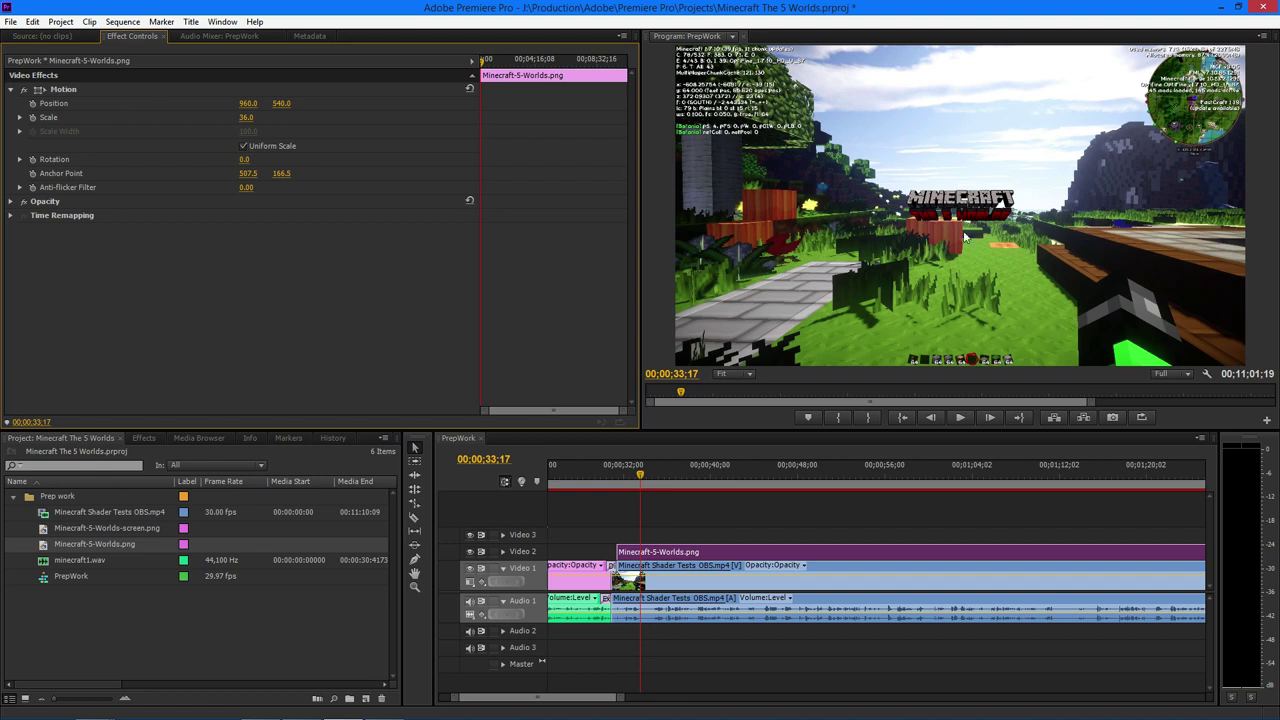
{"action": "left_click_drag", "start_coordinate": [934, 204], "coordinate": [704, 344]}
{"action": "left_click", "coordinate": [790, 310]}
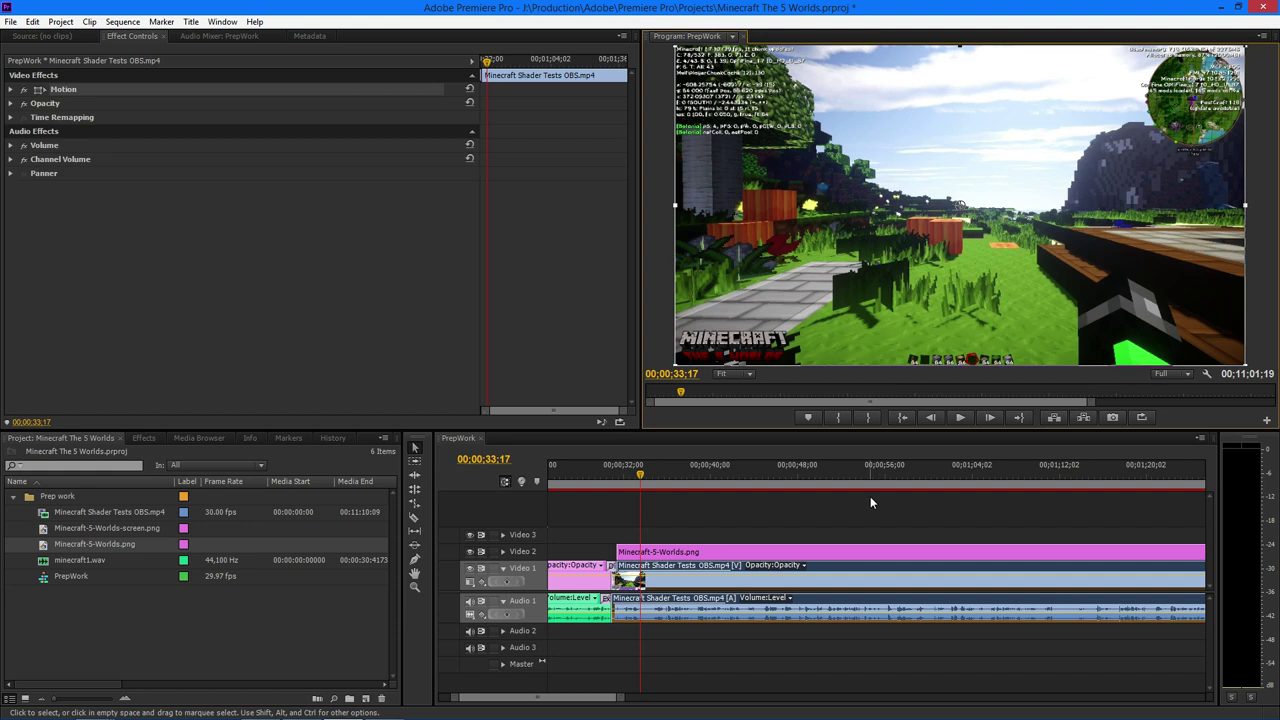
{"action": "key", "text": "ctrl+z"}
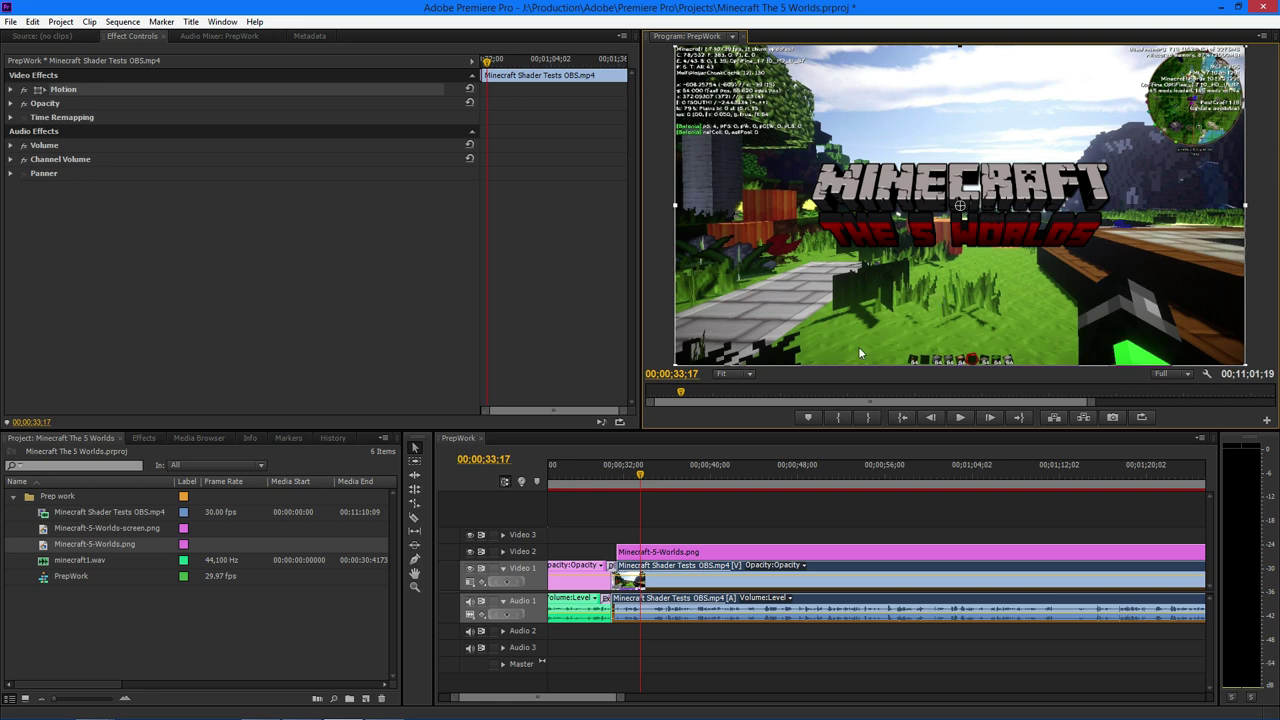
Move the start of the Minecraft-5-Worlds.png clip on Video 2 back to 00;00;31;02, aligned with the gameplay footage.
{"action": "left_click", "coordinate": [604, 481]}
{"action": "left_click_drag", "start_coordinate": [604, 481], "coordinate": [614, 481]}
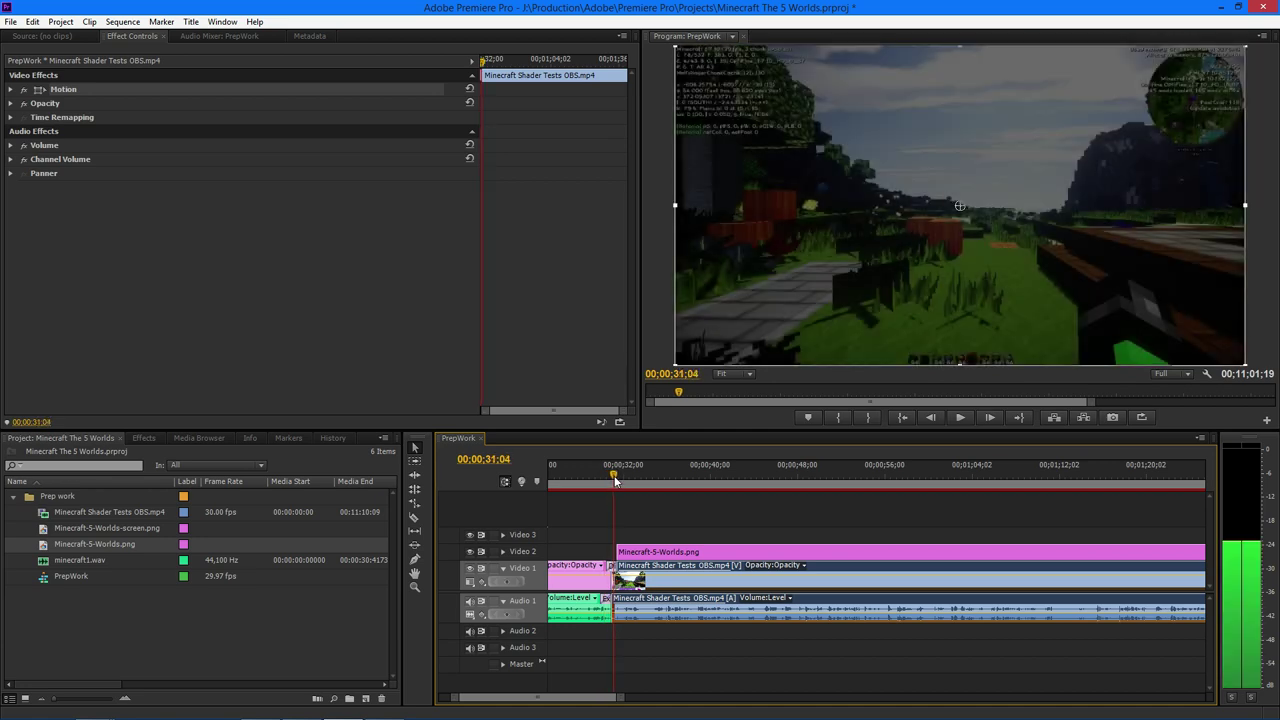
{"action": "key", "text": "Left"}
{"action": "key", "text": "Left"}
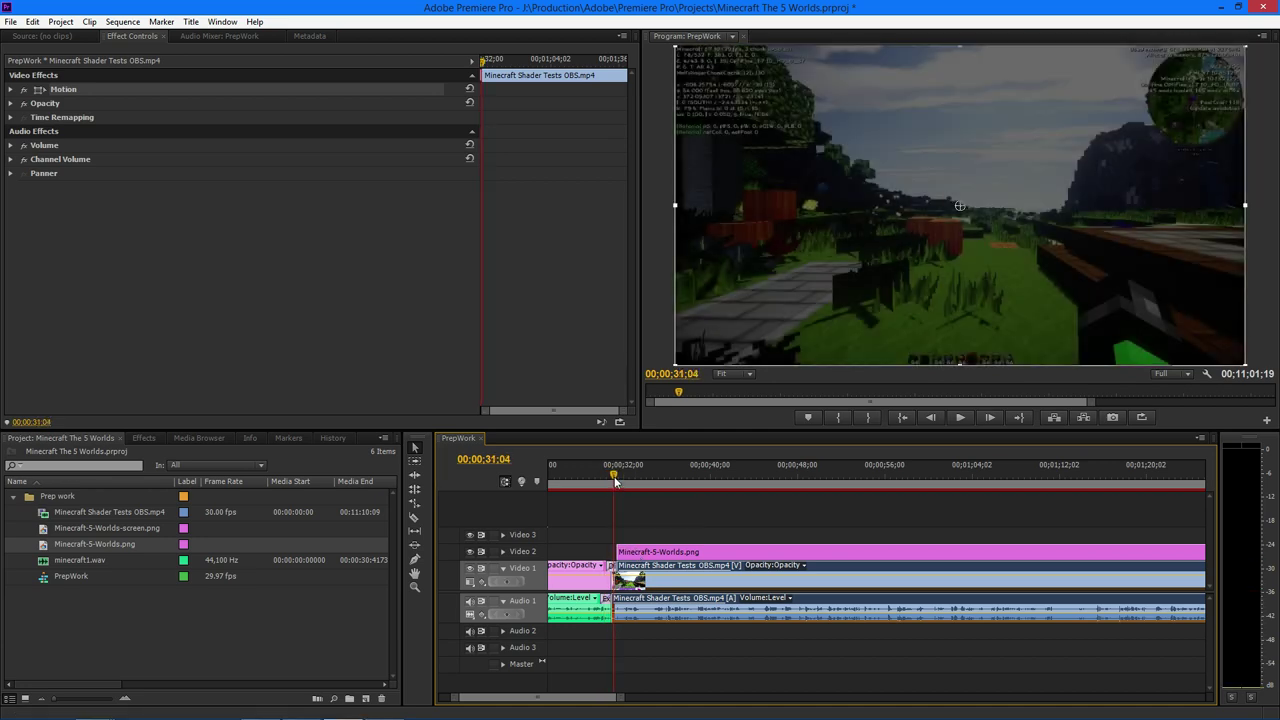
{"action": "left_click_drag", "start_coordinate": [631, 553], "coordinate": [625, 554]}
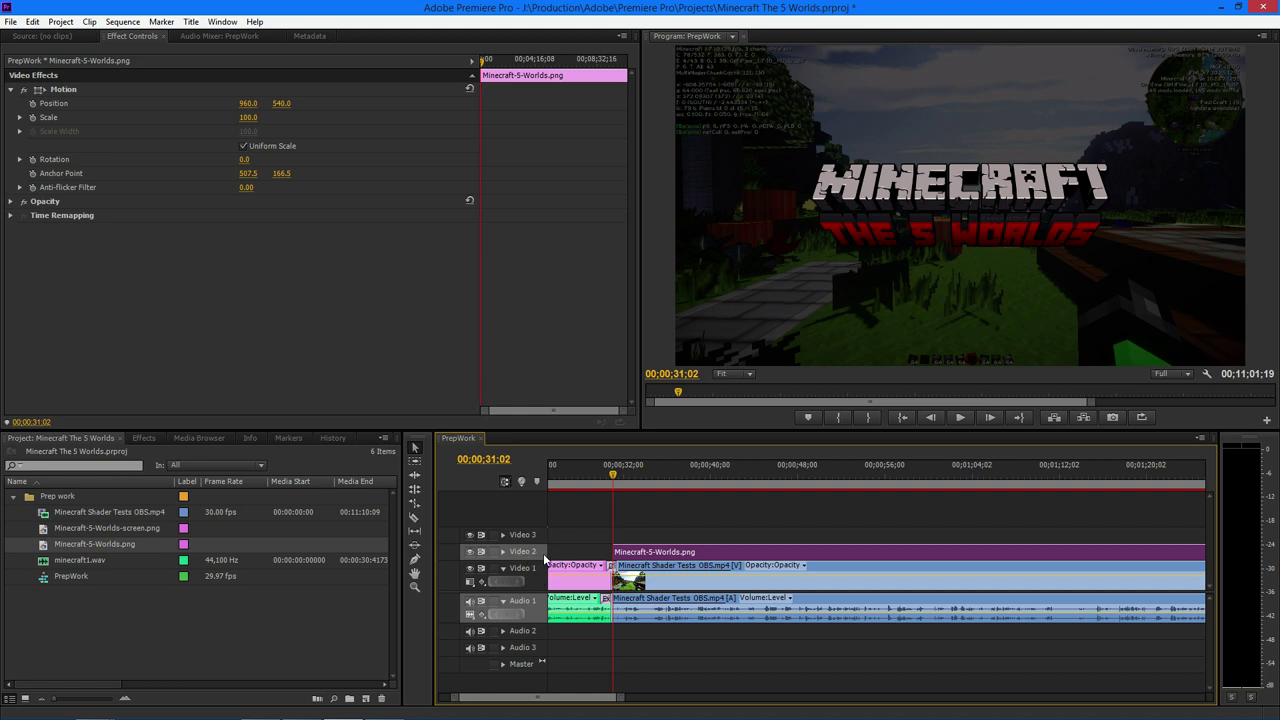
Apply the default video transition to the start of the logo clip and play back the fade-in.
{"action": "key", "text": "ctrl+d"}
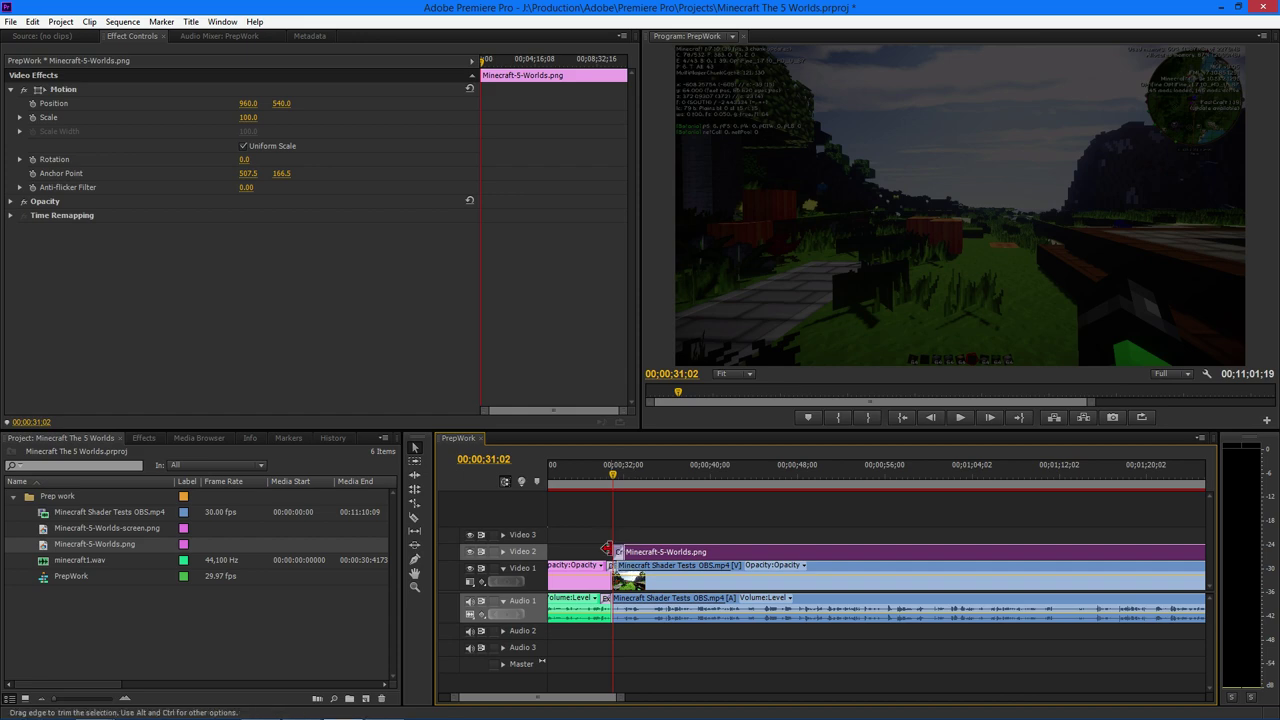
{"action": "key", "text": "space"}
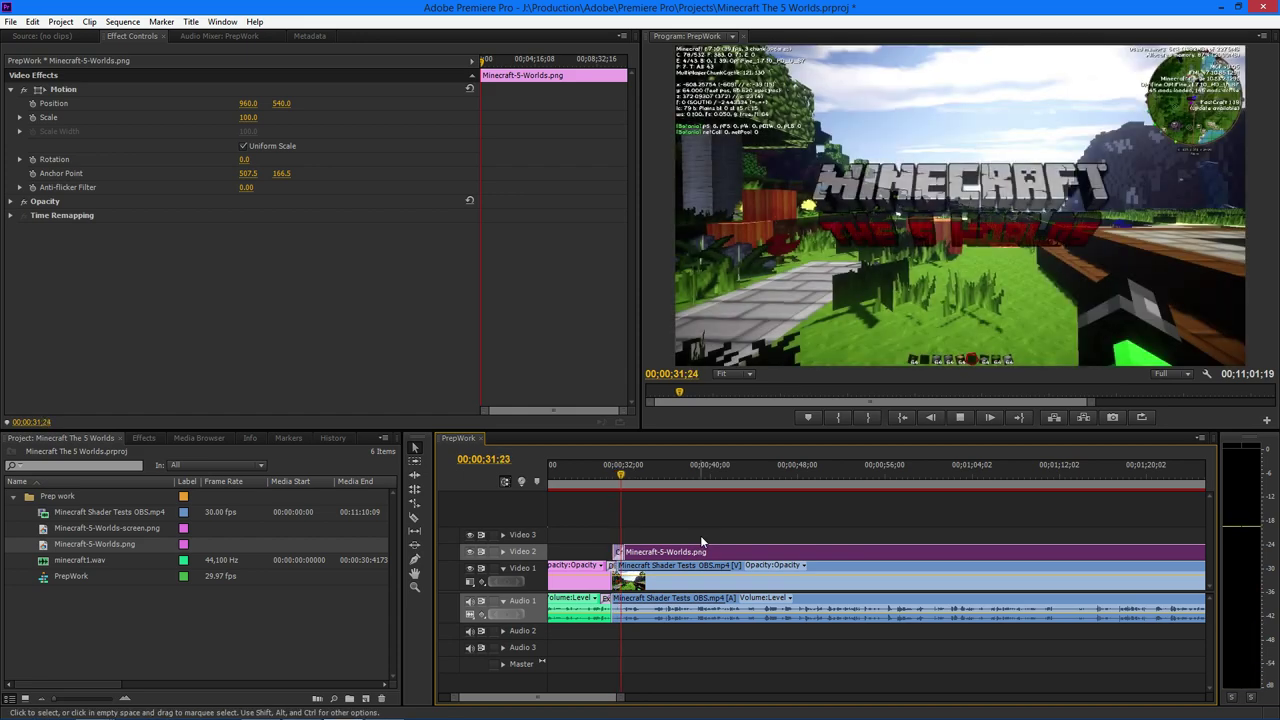
{"action": "key", "text": "space"}
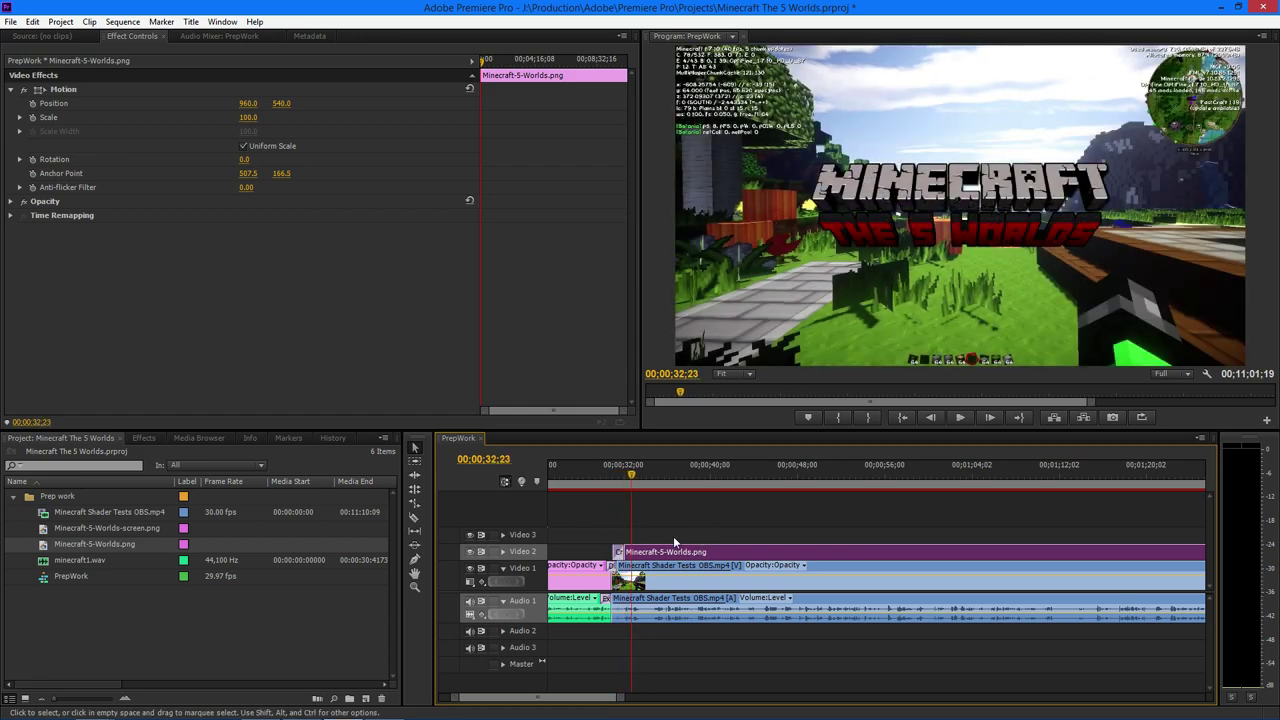
{"action": "left_click", "coordinate": [613, 480]}
{"action": "key", "text": "space"}
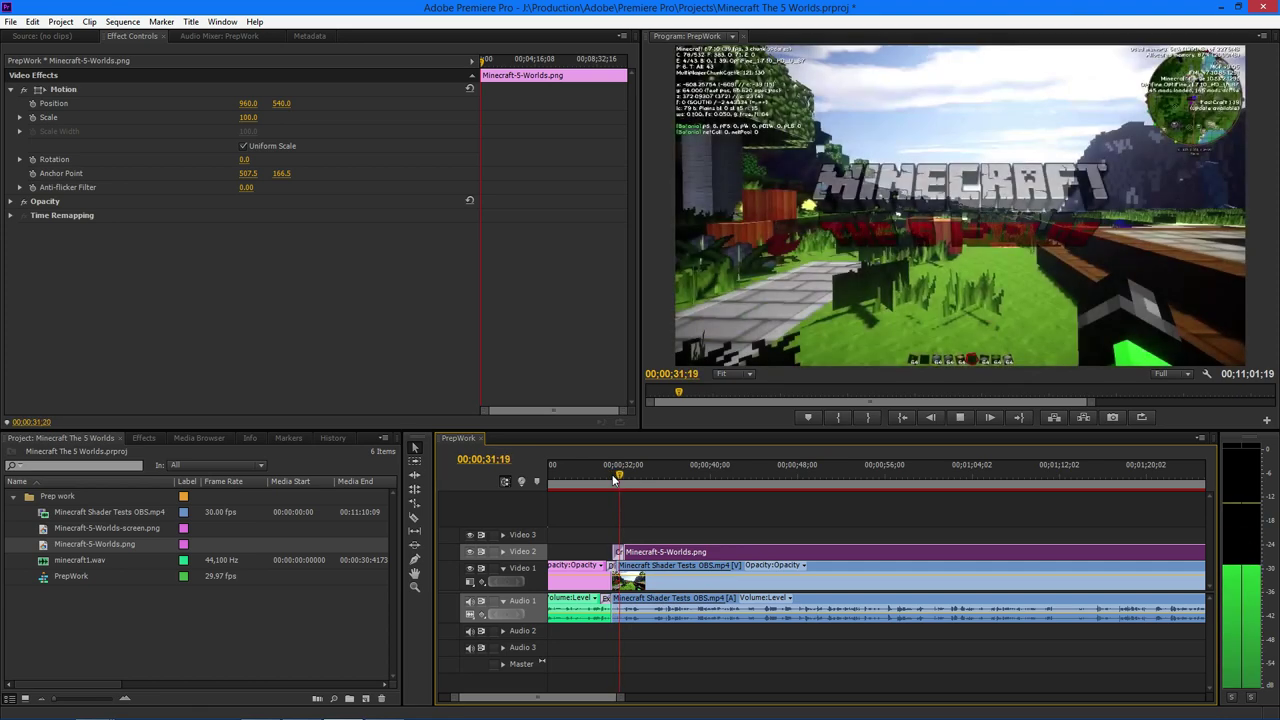
{"action": "left_click", "coordinate": [609, 480]}
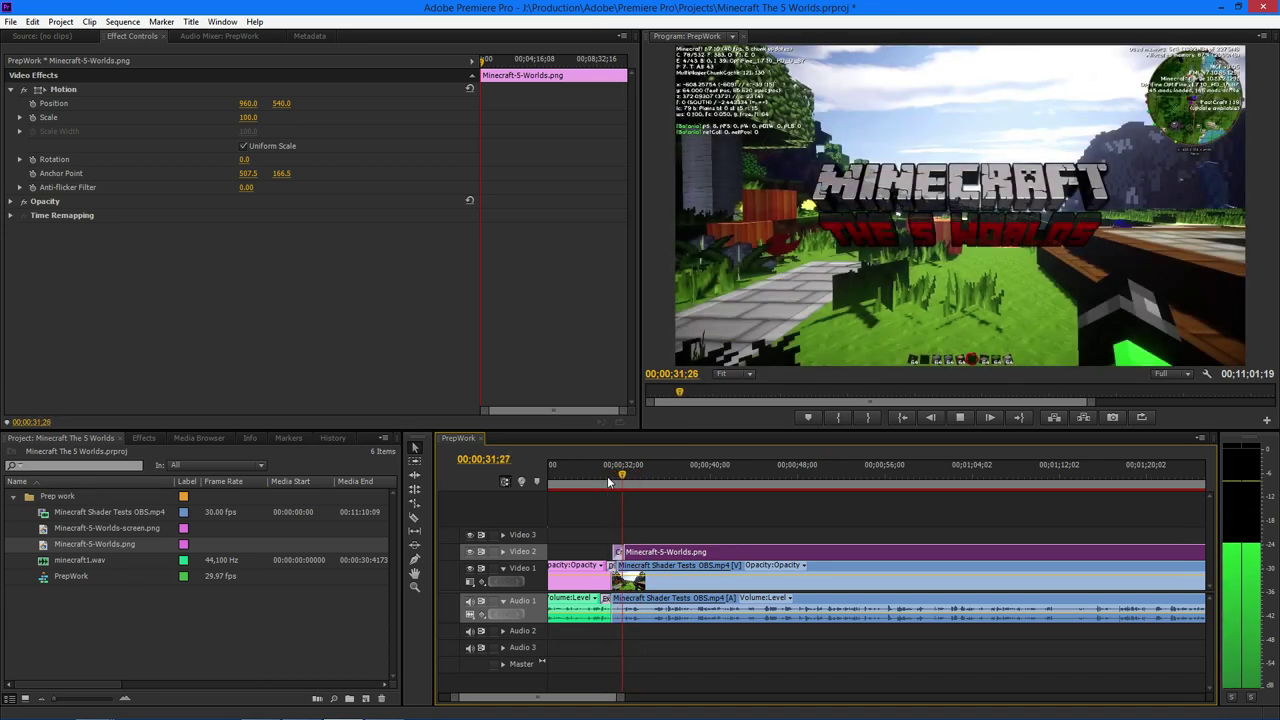
{"action": "key", "text": "space"}
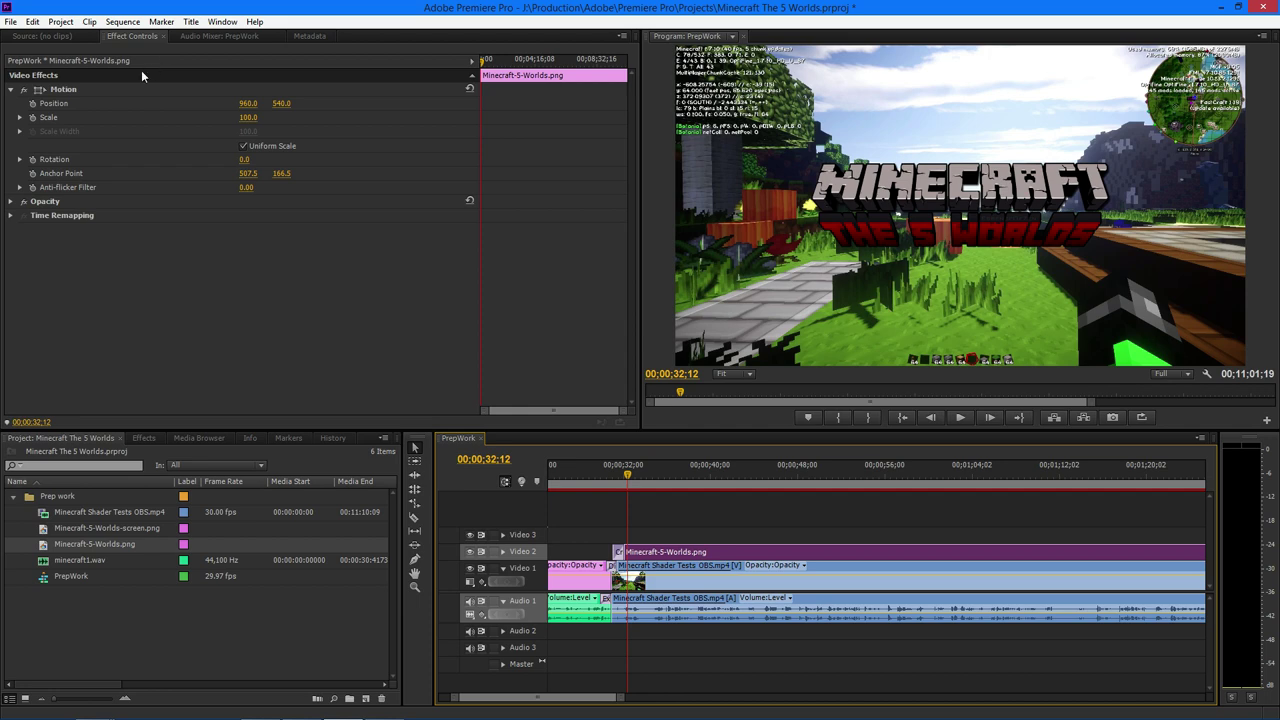
Enable Position keyframing on the logo with a first keyframe at the clip's start, 00;00;31;02.
{"action": "left_click", "coordinate": [168, 112]}
{"action": "mouse_move", "coordinate": [483, 61]}
{"action": "left_mouse_down"}
{"action": "mouse_move", "coordinate": [509, 63]}
{"action": "mouse_move", "coordinate": [497, 62]}
{"action": "left_mouse_up"}
{"action": "key", "text": "Up"}
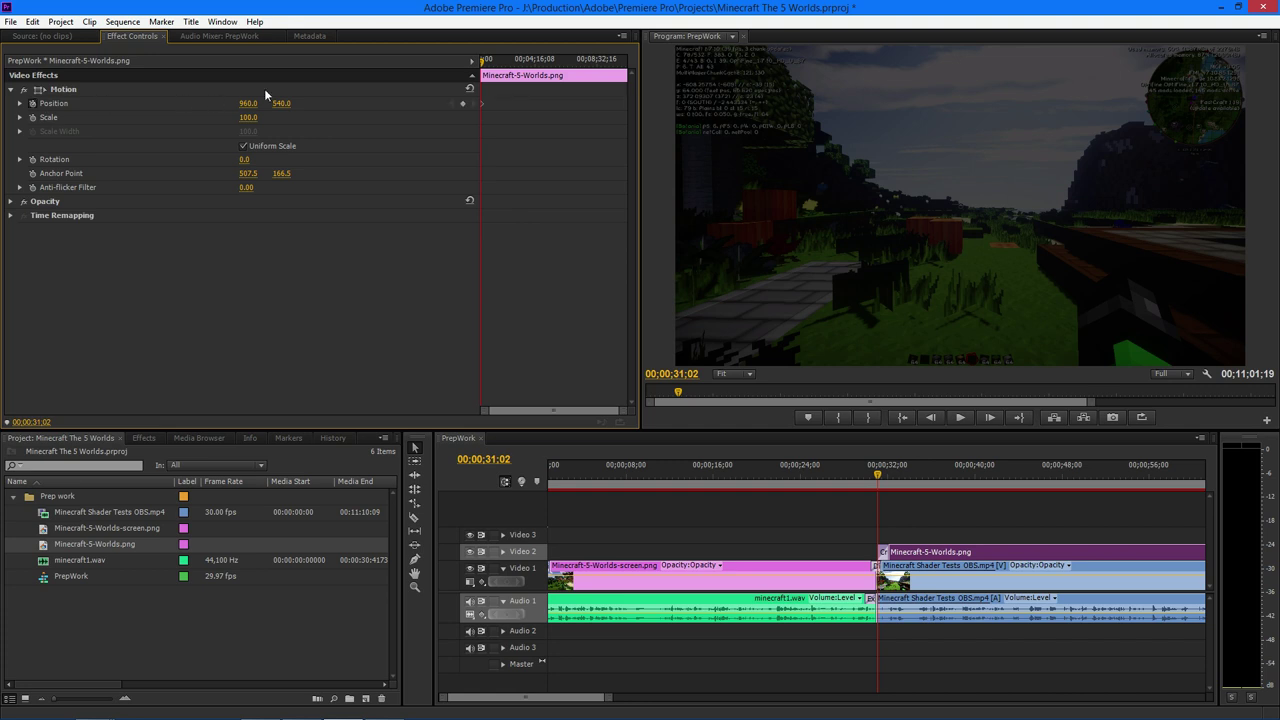
{"action": "left_click", "coordinate": [463, 103]}
Add a second Position keyframe to the logo at 00;00;36;15 and step between the two keyframes to check them.
{"action": "left_click_drag", "start_coordinate": [593, 698], "coordinate": [605, 698]}
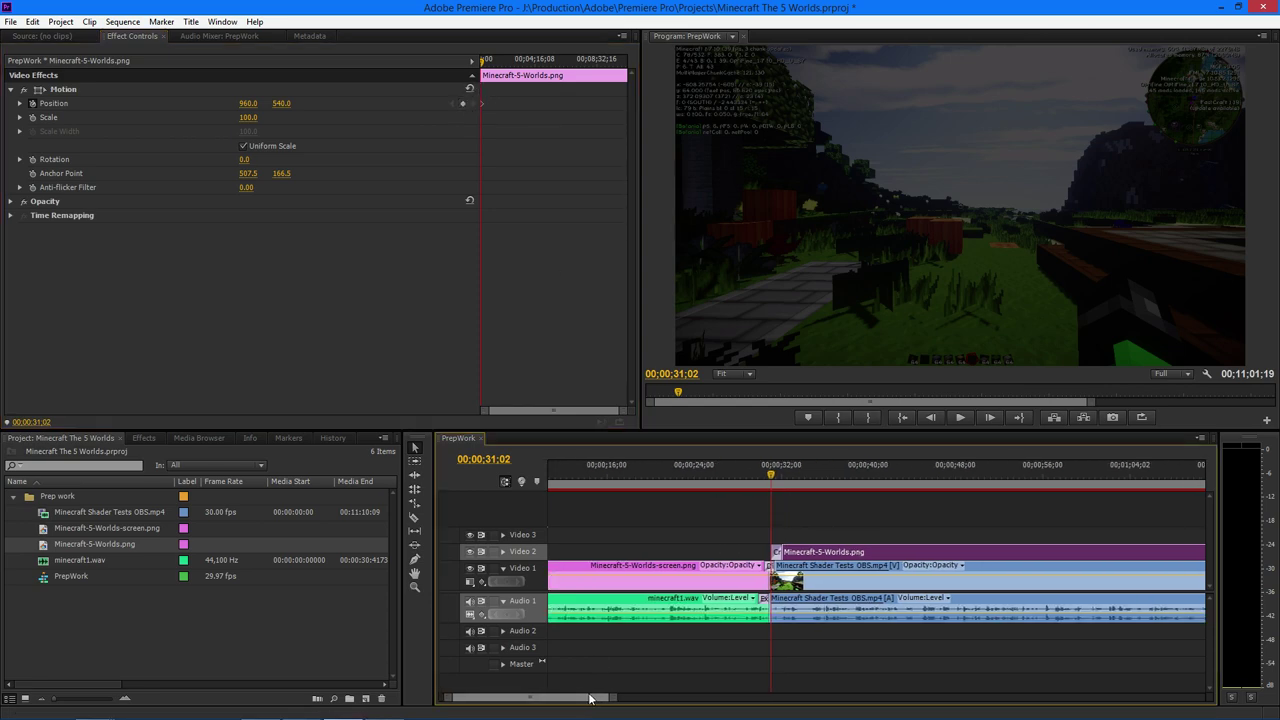
{"action": "left_click_drag", "start_coordinate": [771, 470], "coordinate": [802, 478]}
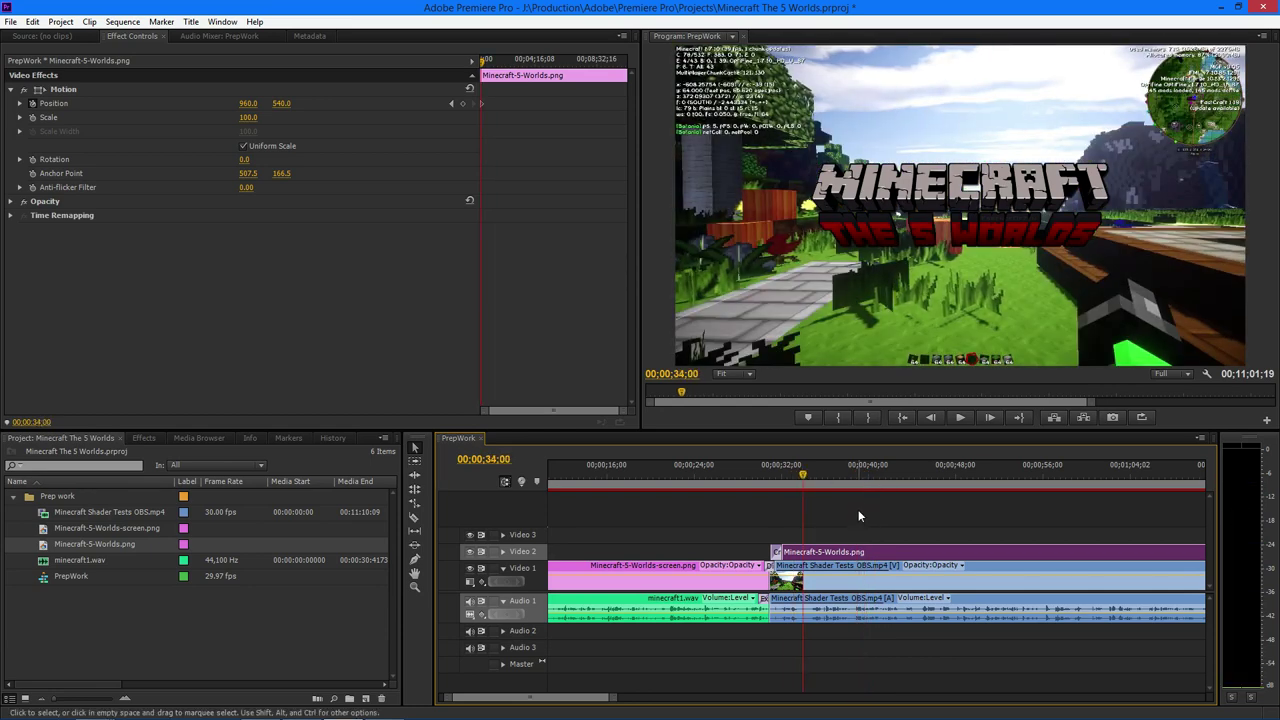
{"action": "left_click", "coordinate": [778, 484]}
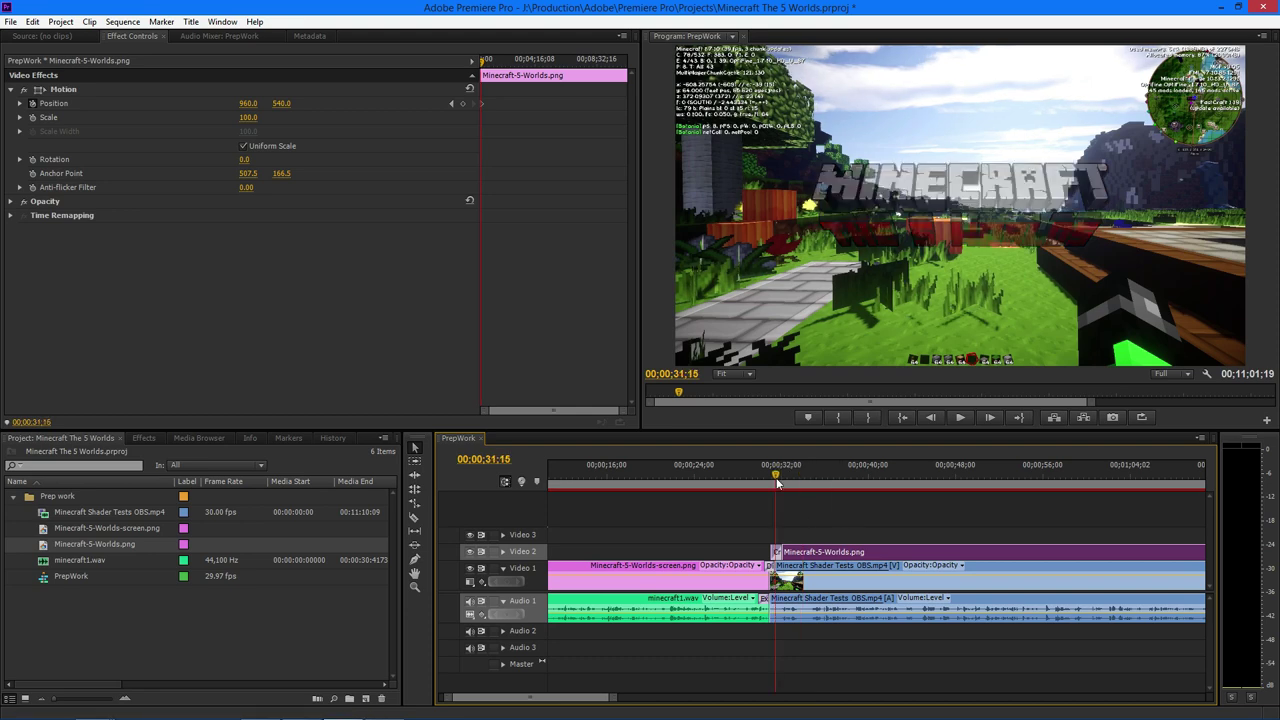
{"action": "left_click", "coordinate": [772, 474]}
{"action": "key", "text": "space"}
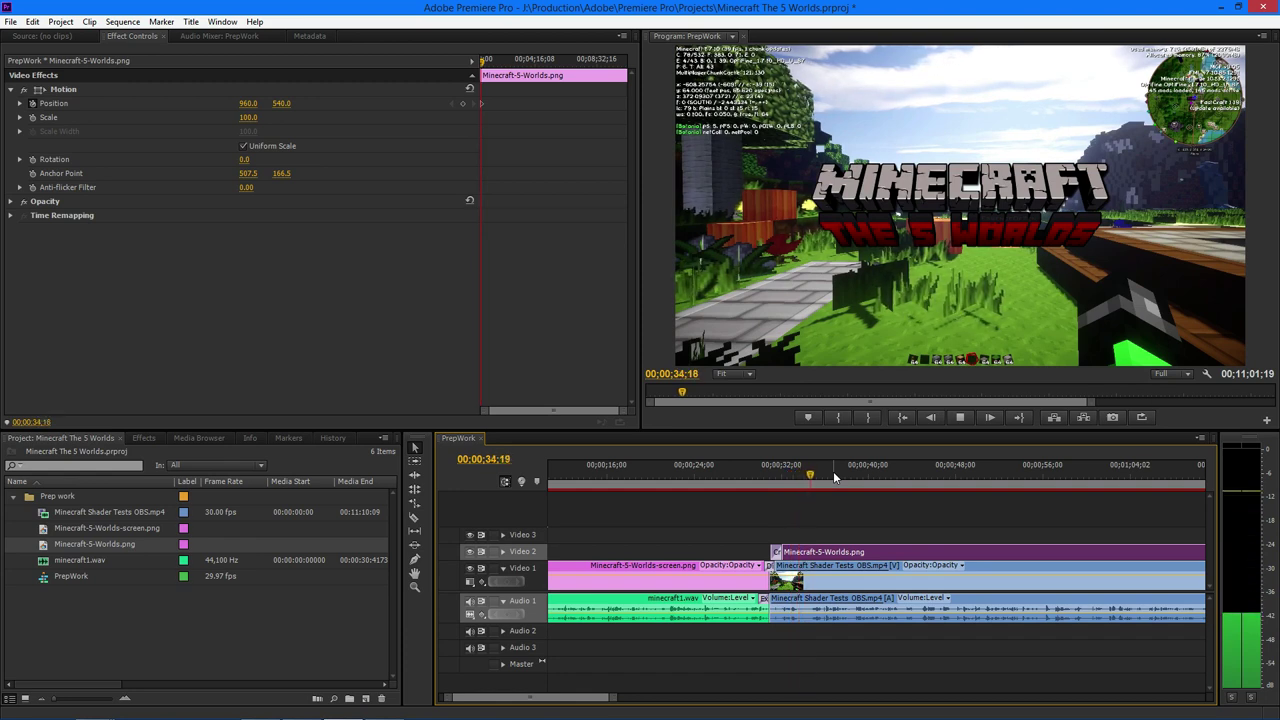
{"action": "key", "text": "space"}
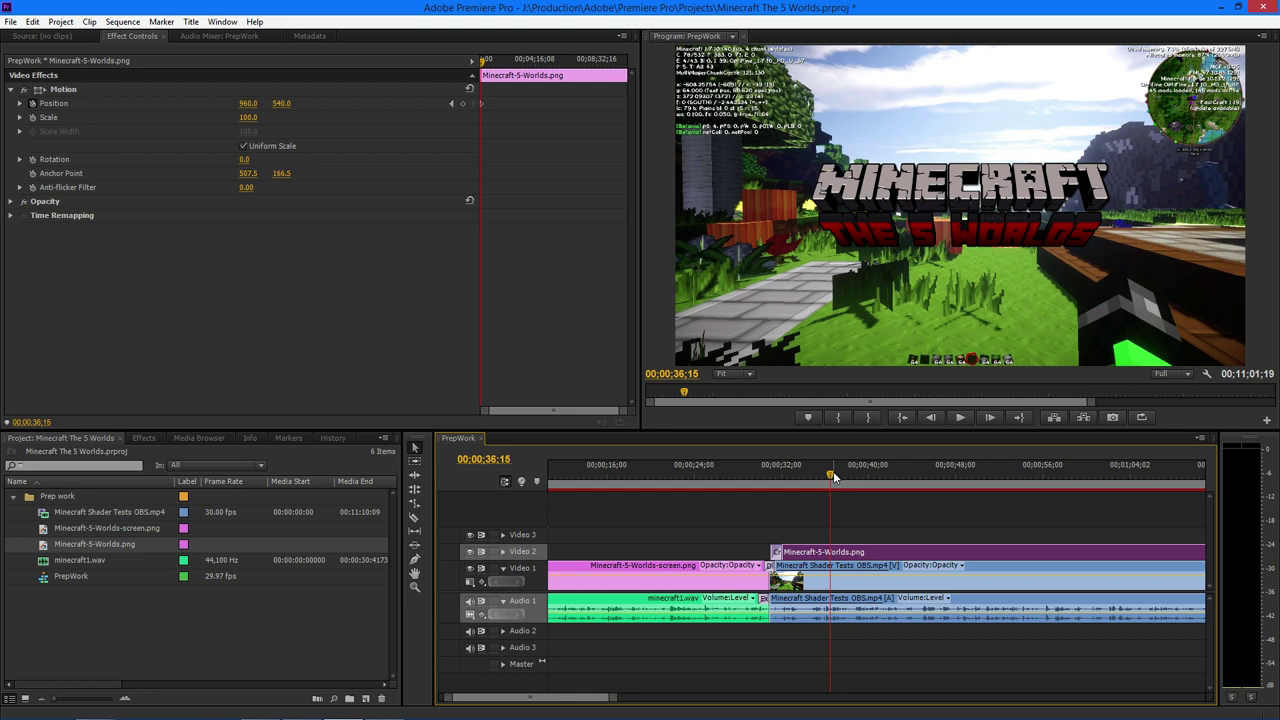
{"action": "left_click", "coordinate": [461, 104]}
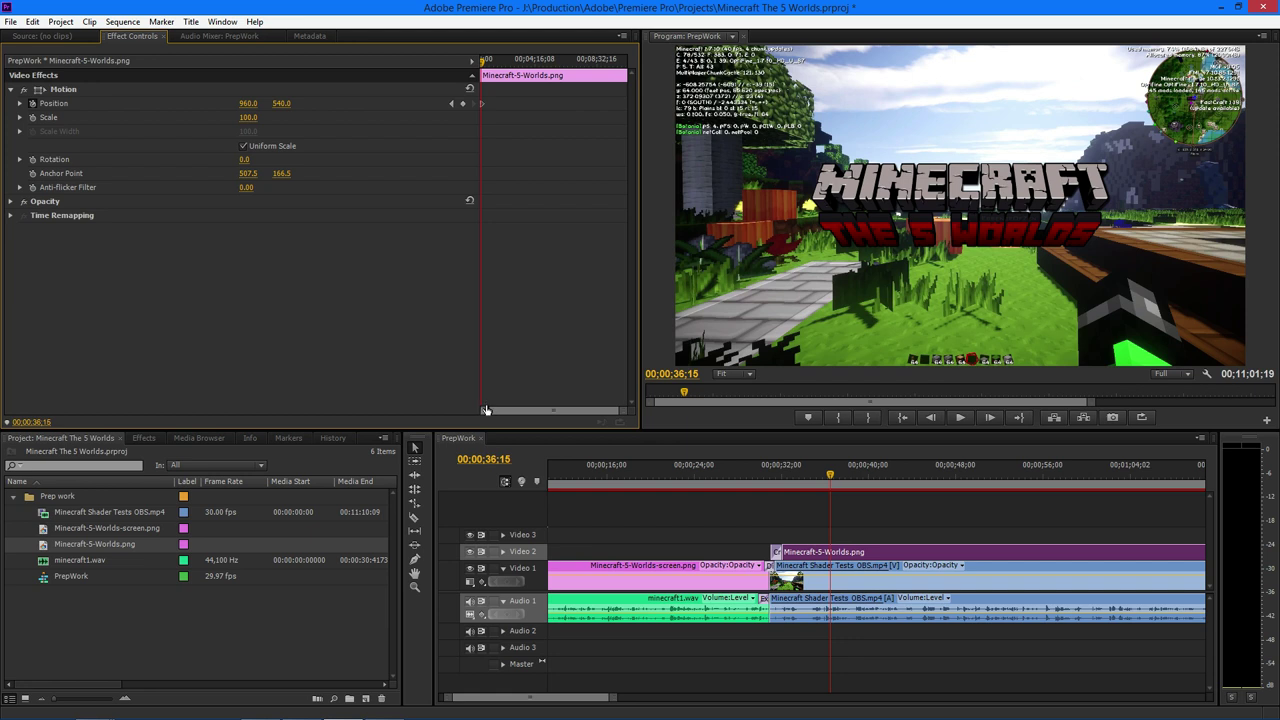
{"action": "left_click_drag", "start_coordinate": [488, 410], "coordinate": [505, 412]}
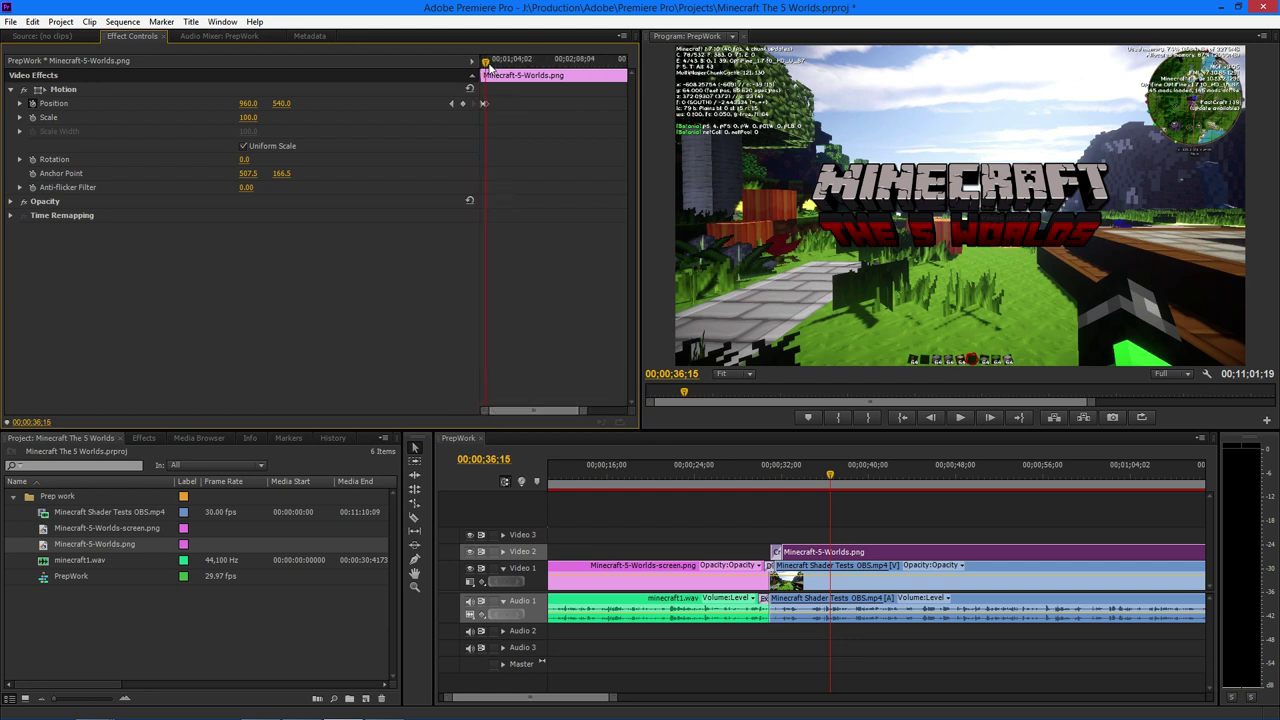
{"action": "left_click", "coordinate": [448, 104]}
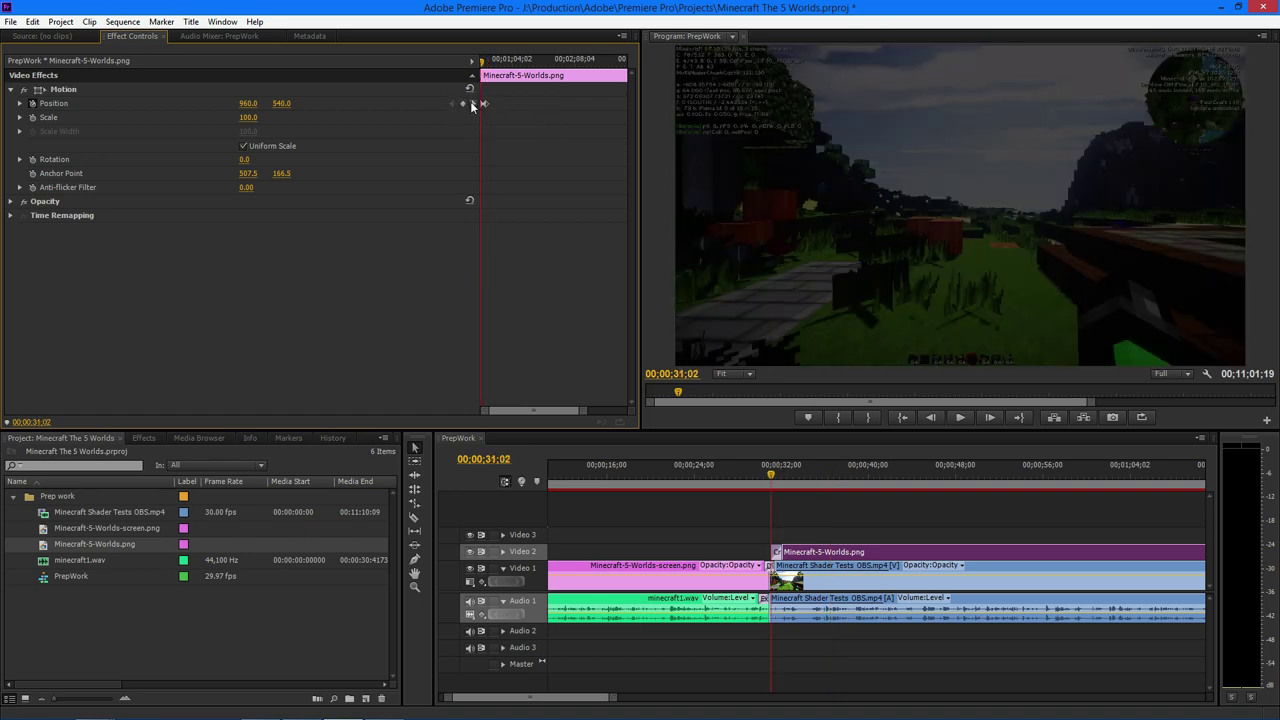
{"action": "left_click", "coordinate": [473, 104]}
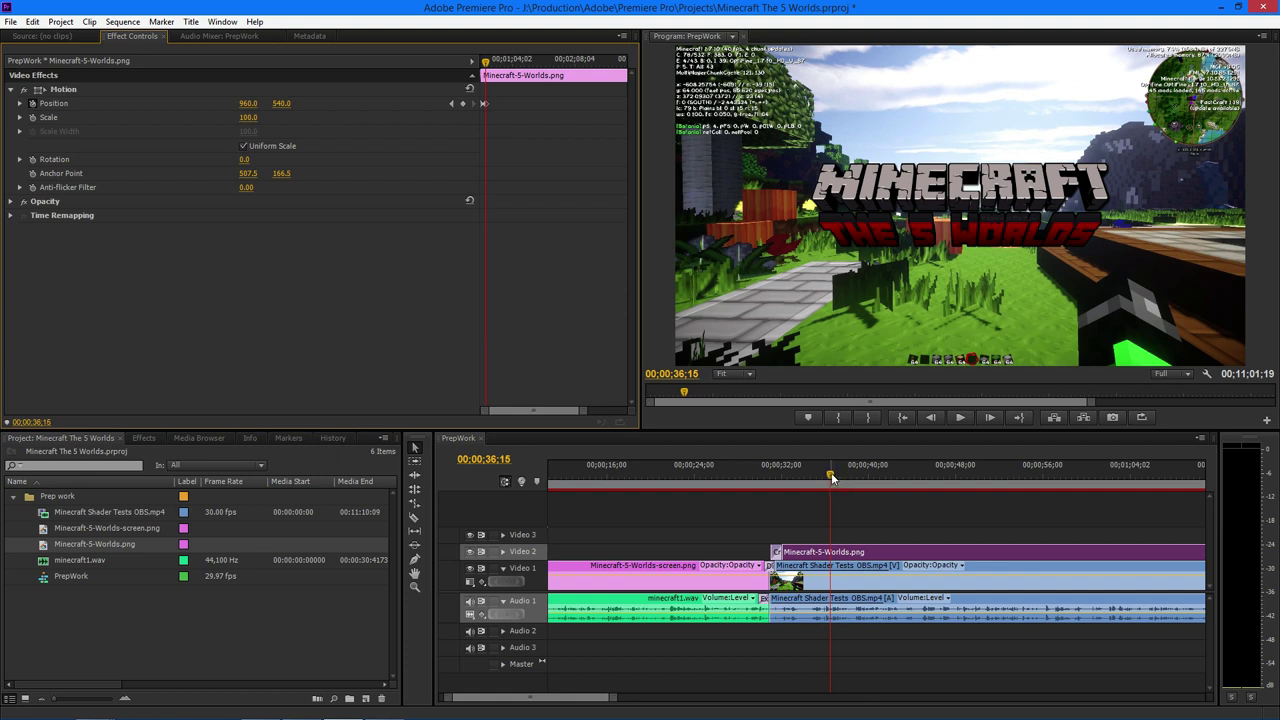
Add a third Position keyframe to the logo at 00;00;40;15.
{"action": "key", "text": "space"}
{"action": "key", "text": "space"}
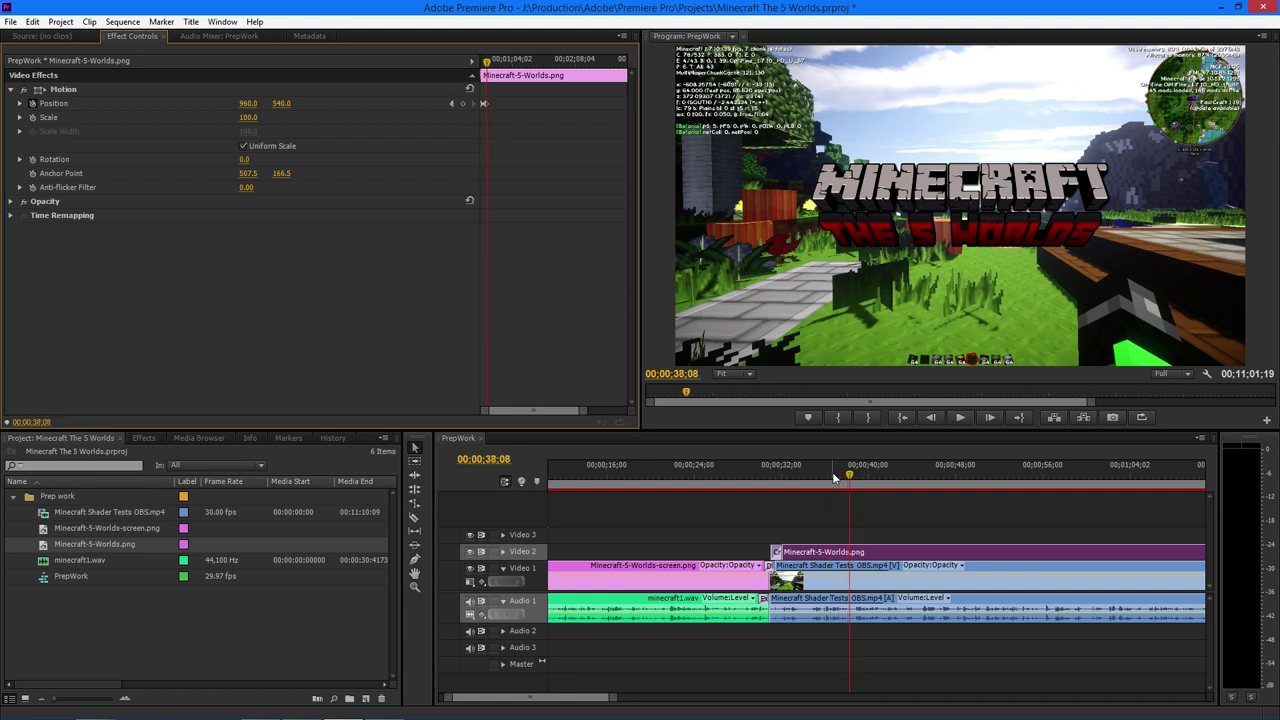
{"action": "left_click", "coordinate": [453, 102]}
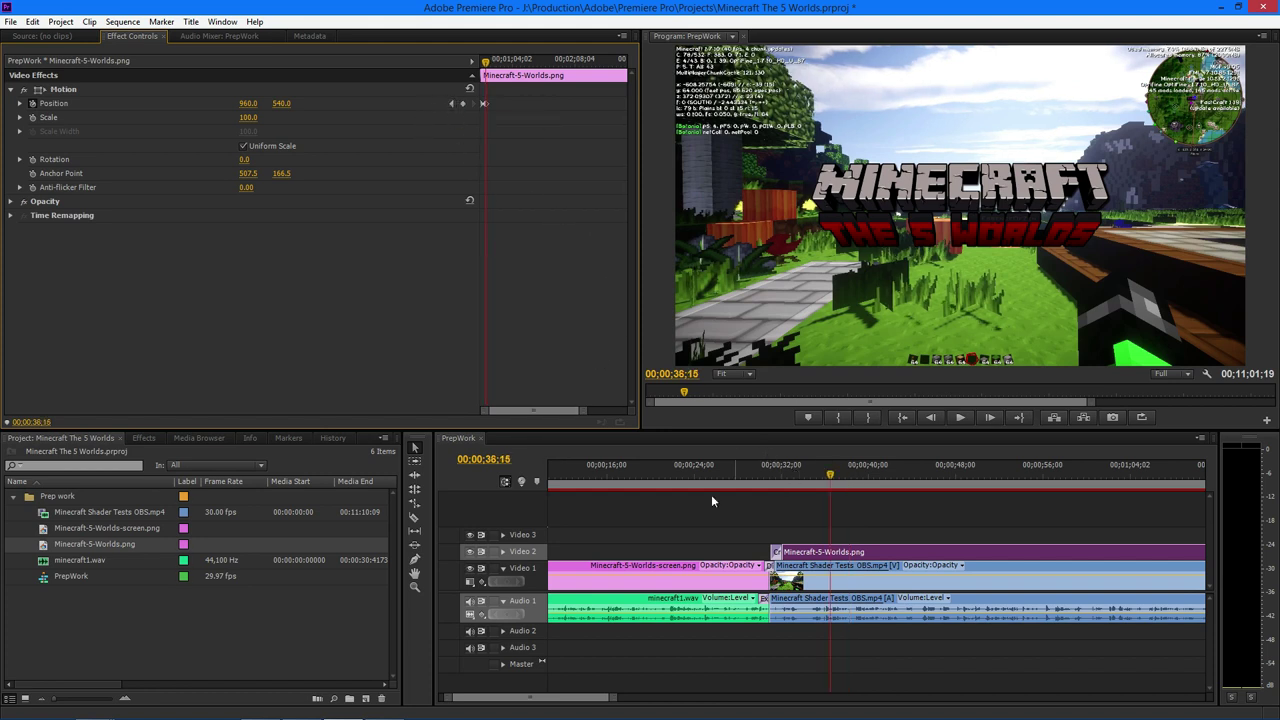
{"action": "left_click", "coordinate": [679, 375]}
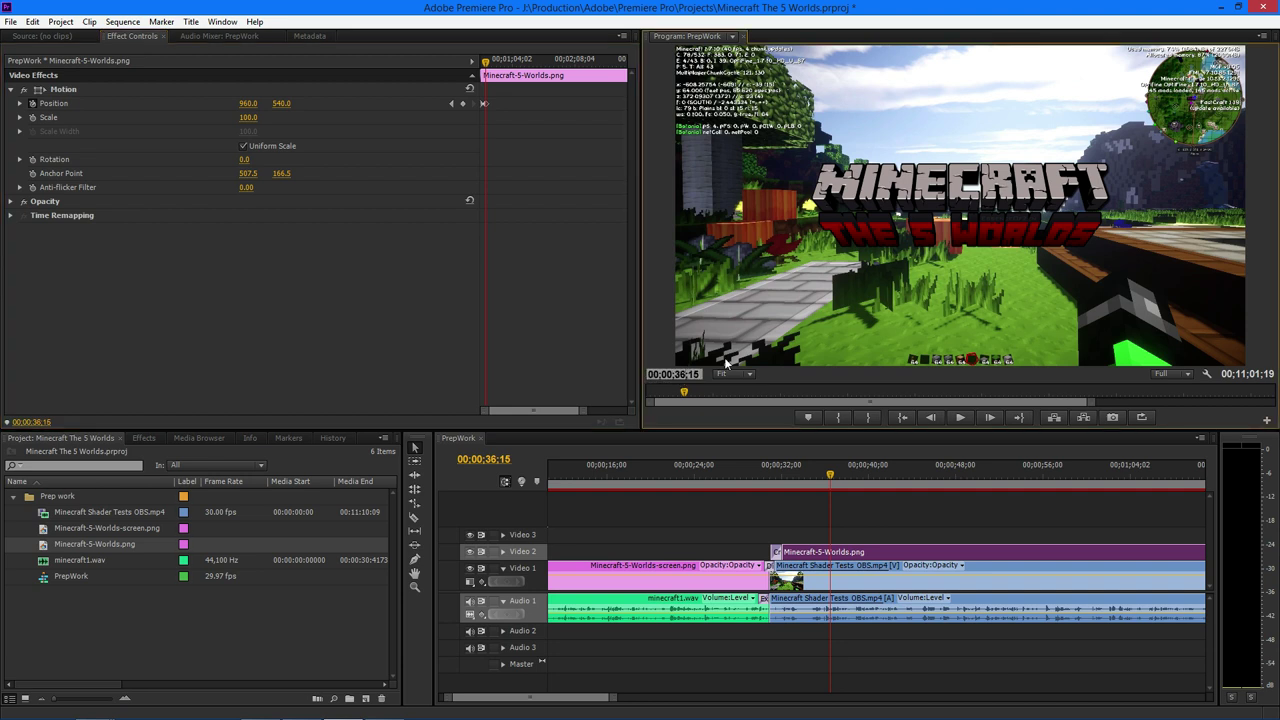
{"action": "key", "text": "BackSpace"}
{"action": "key", "text": "BackSpace"}
{"action": "type", "text": "40"}
{"action": "key", "text": "Return"}
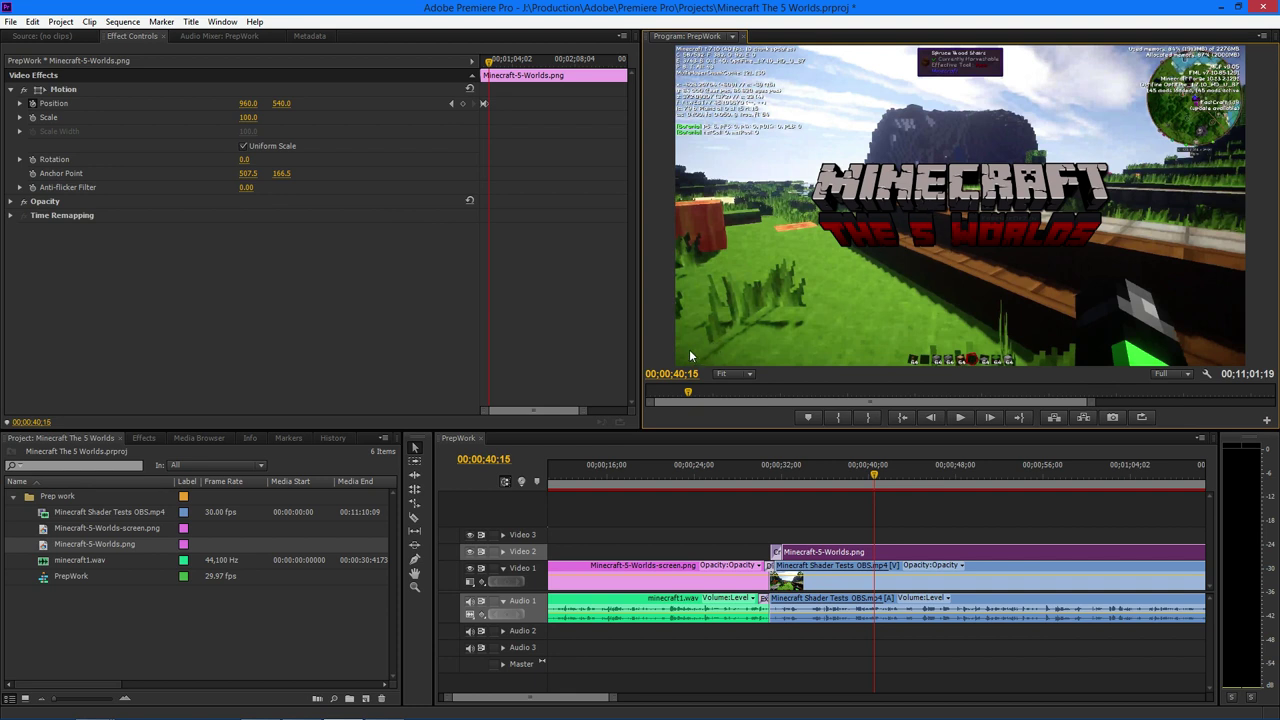
{"action": "left_click", "coordinate": [463, 104]}
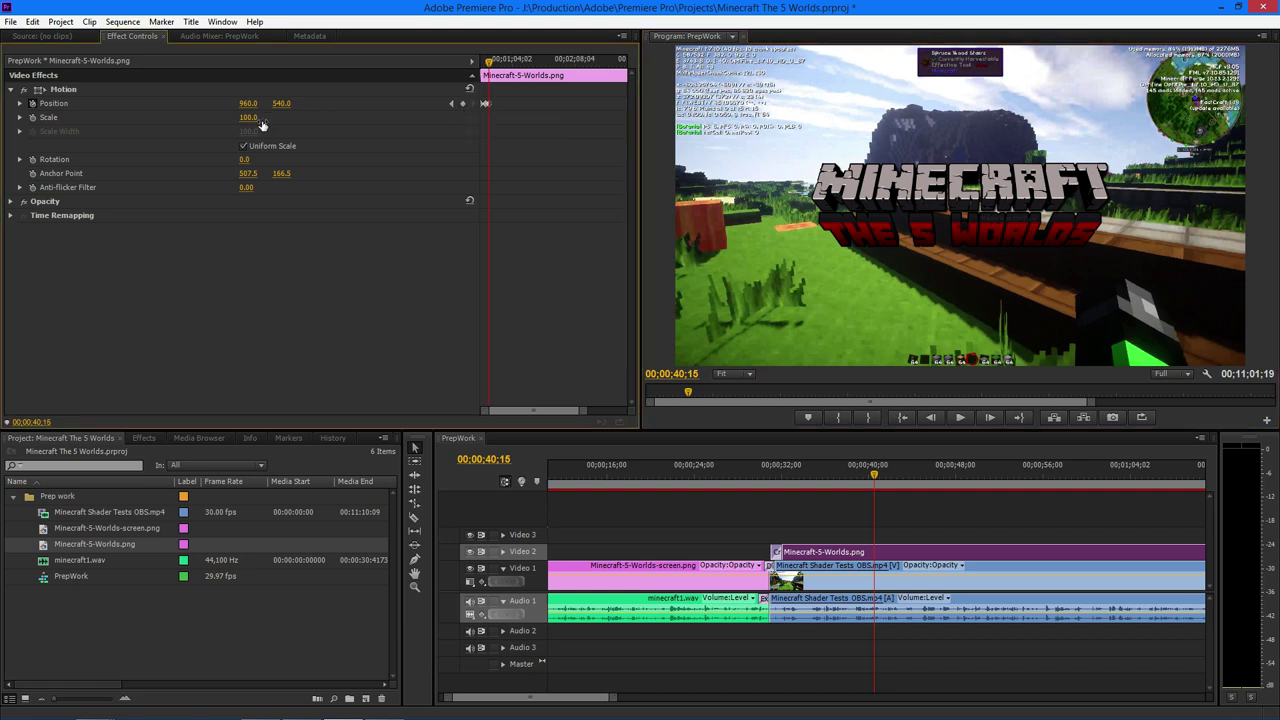
Enable Scale keyframing on the logo at 00;00;31;02 and go to the Position keyframe at 00;00;36;15.
{"action": "left_click_drag", "start_coordinate": [245, 120], "coordinate": [256, 118]}
{"action": "key", "text": "ctrl+z"}
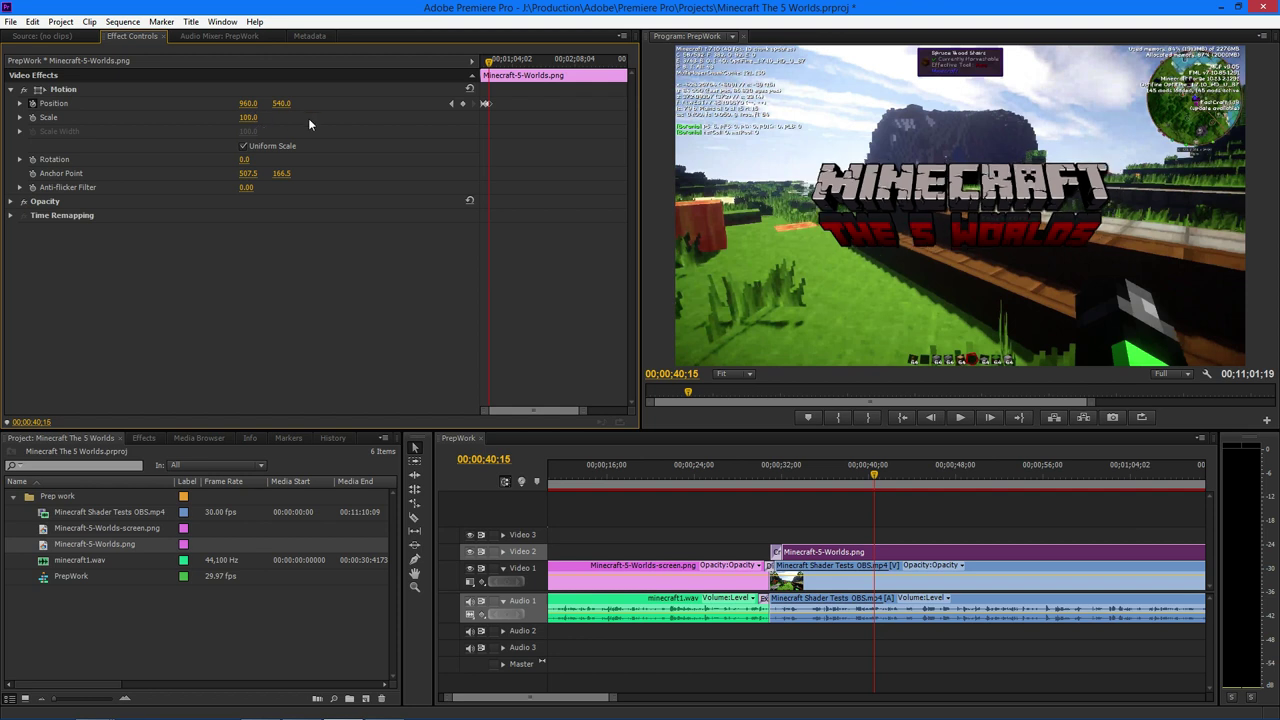
{"action": "left_click", "coordinate": [452, 103]}
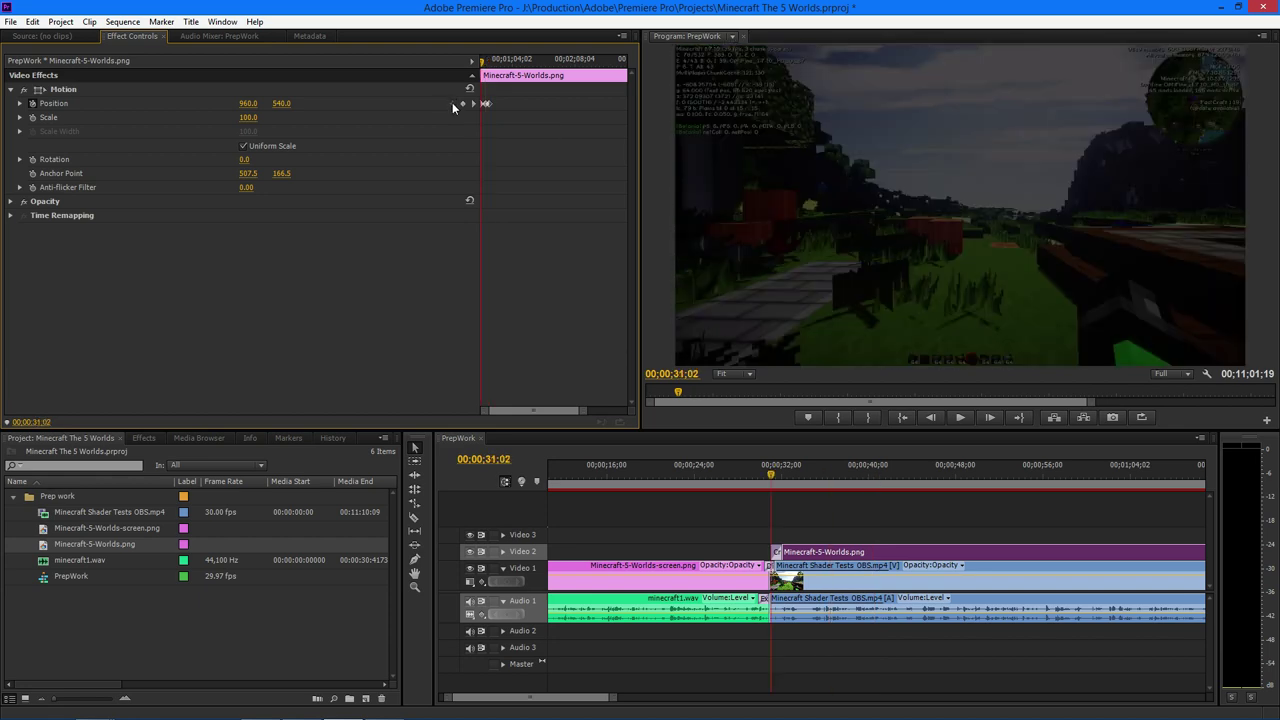
{"action": "left_click", "coordinate": [33, 118]}
{"action": "left_click", "coordinate": [474, 104]}
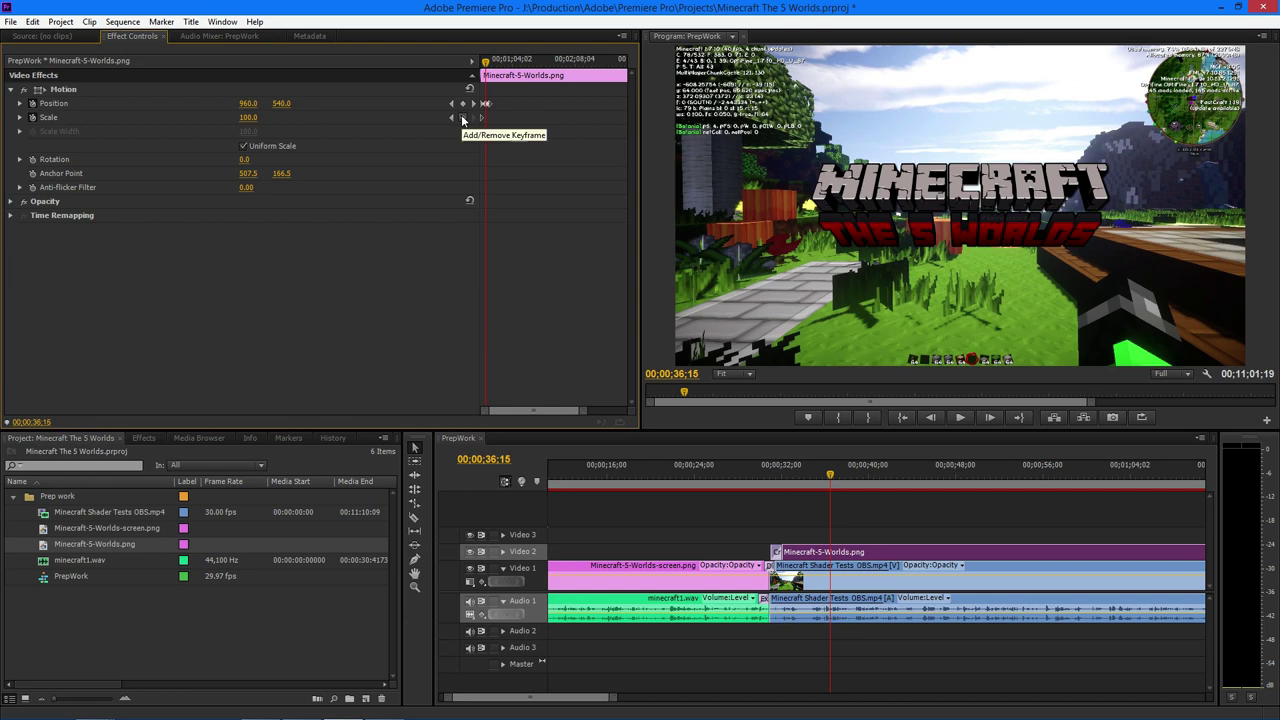
Add Scale keyframes to the logo at 00;00;36;15 and 00;00;40;15, and set the Scale at 00;00;40;15 to 41.
{"action": "left_click", "coordinate": [463, 118]}
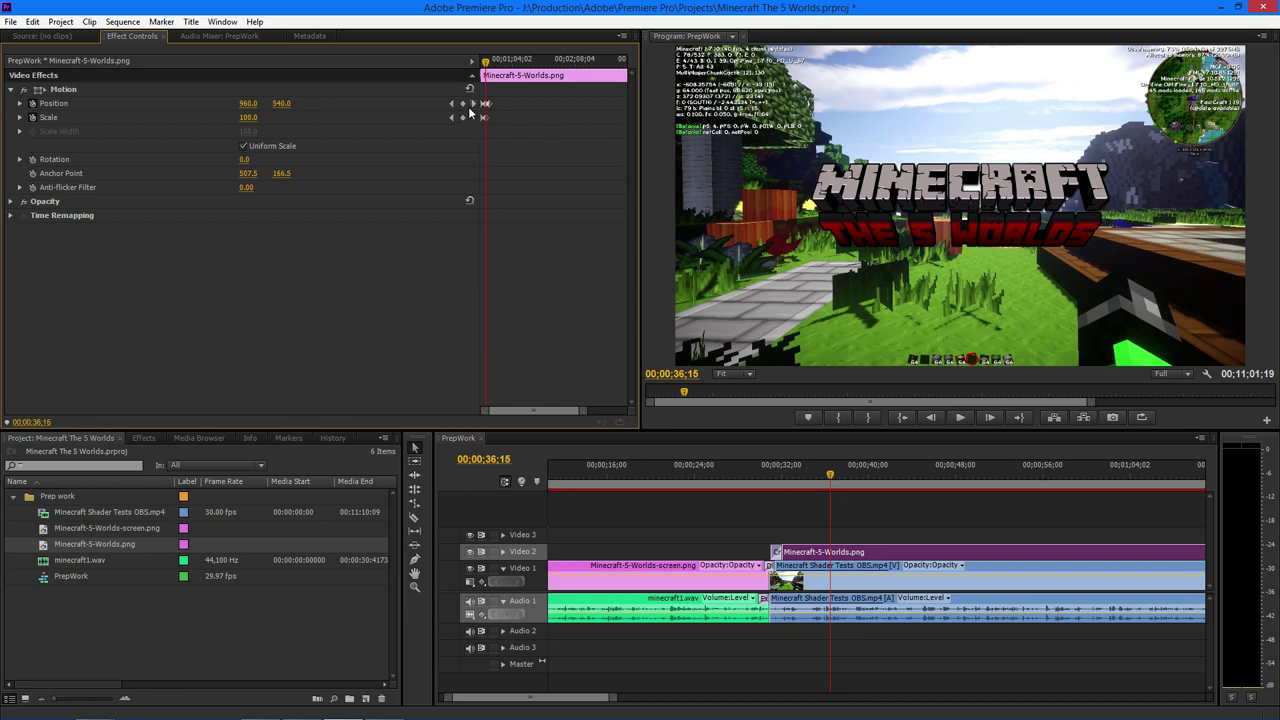
{"action": "left_click", "coordinate": [474, 104]}
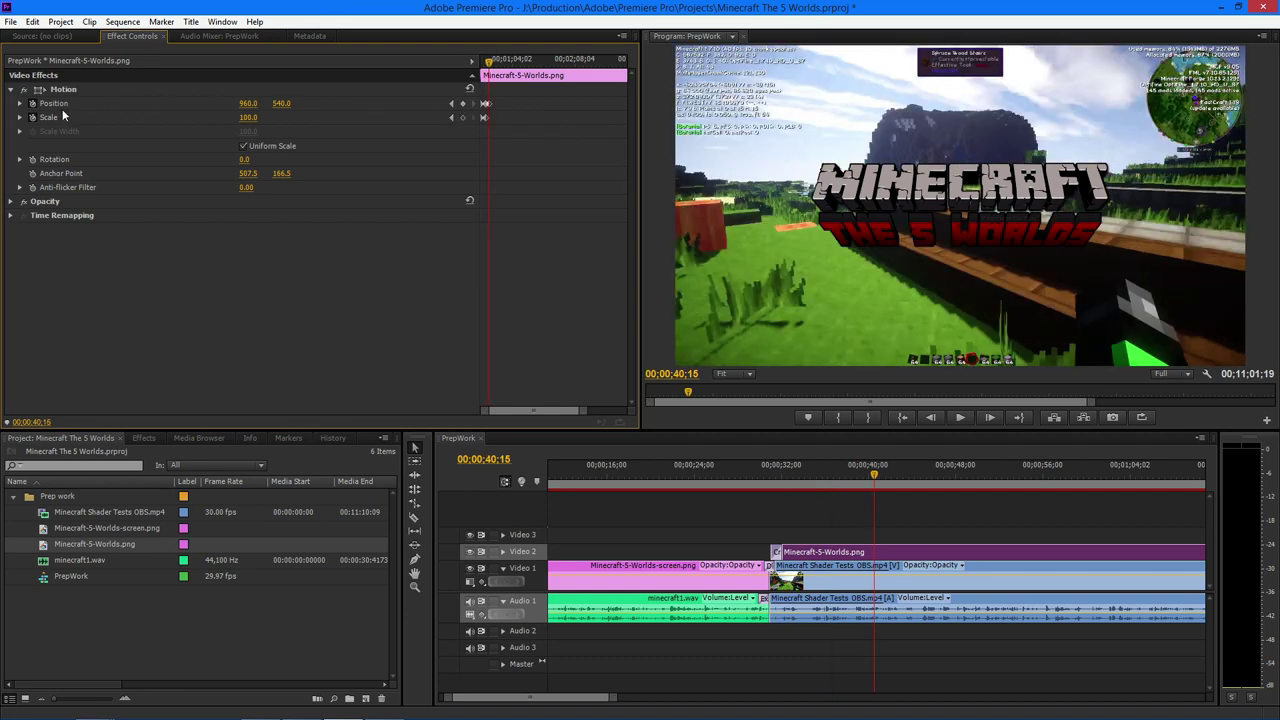
{"action": "left_click", "coordinate": [464, 119]}
{"action": "left_click_drag", "start_coordinate": [255, 121], "coordinate": [196, 121]}
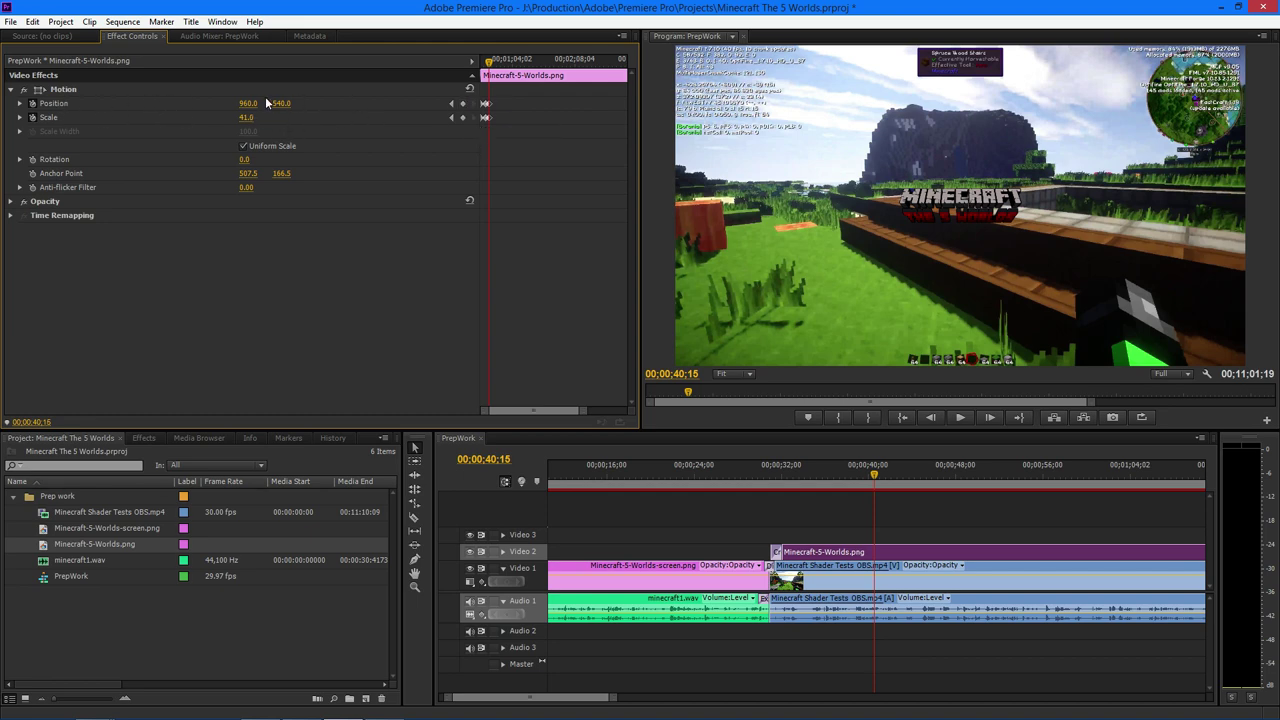
At 00;00;40;15, move the logo to the frame's lower-left corner, about 214.5, 1011.5, and play the animation from 00;00;31;02.
{"action": "left_click", "coordinate": [102, 92]}
{"action": "left_click_drag", "start_coordinate": [924, 220], "coordinate": [704, 361]}
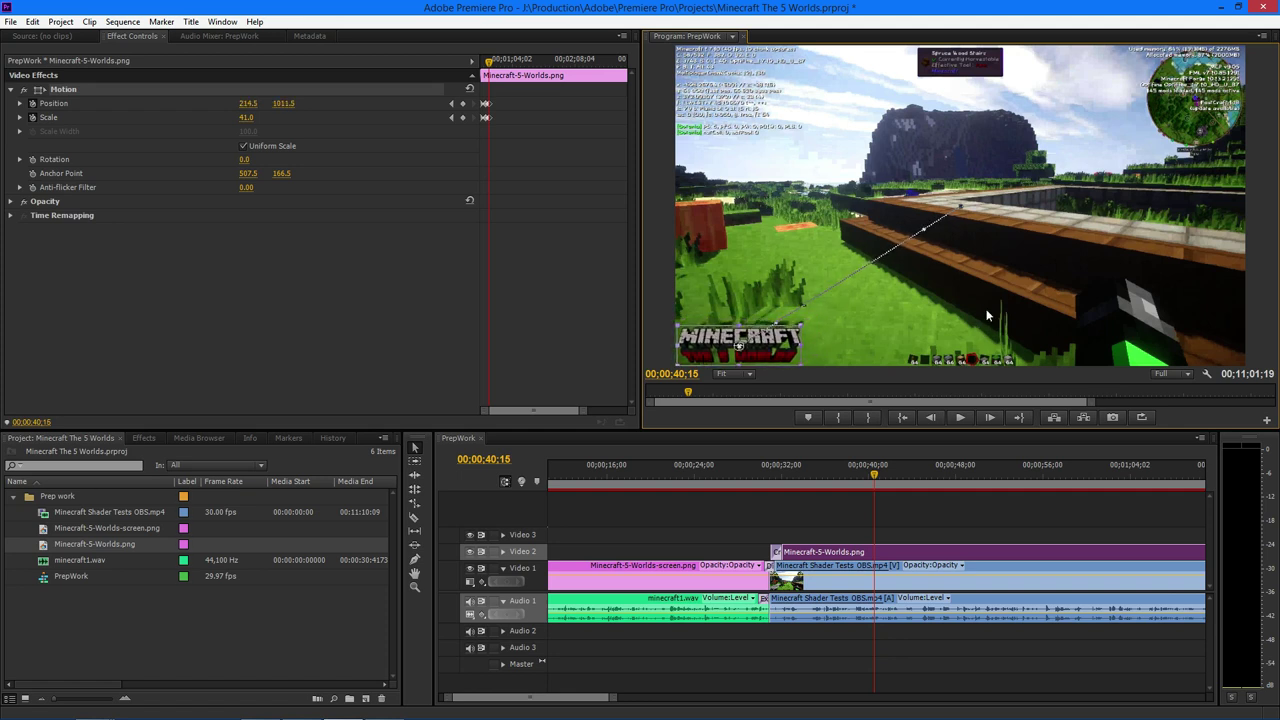
{"action": "left_click", "coordinate": [451, 117]}
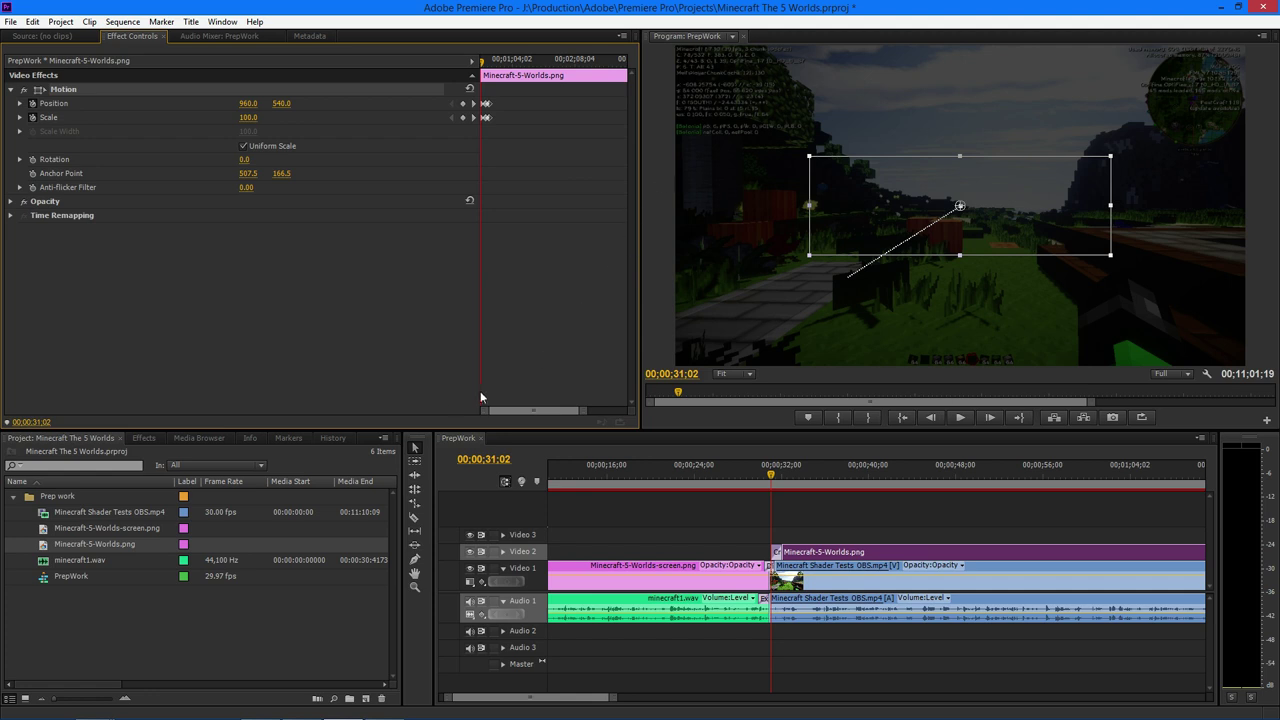
{"action": "key", "text": "space"}
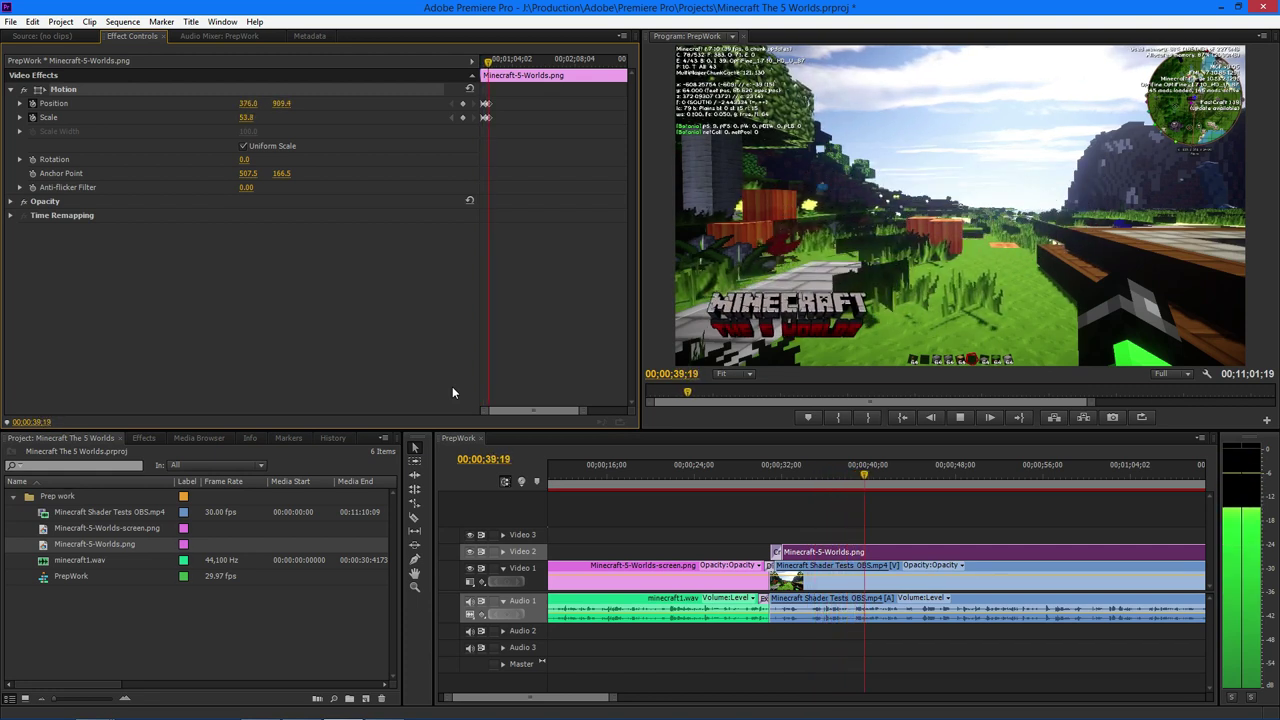
{"action": "key", "text": "space"}
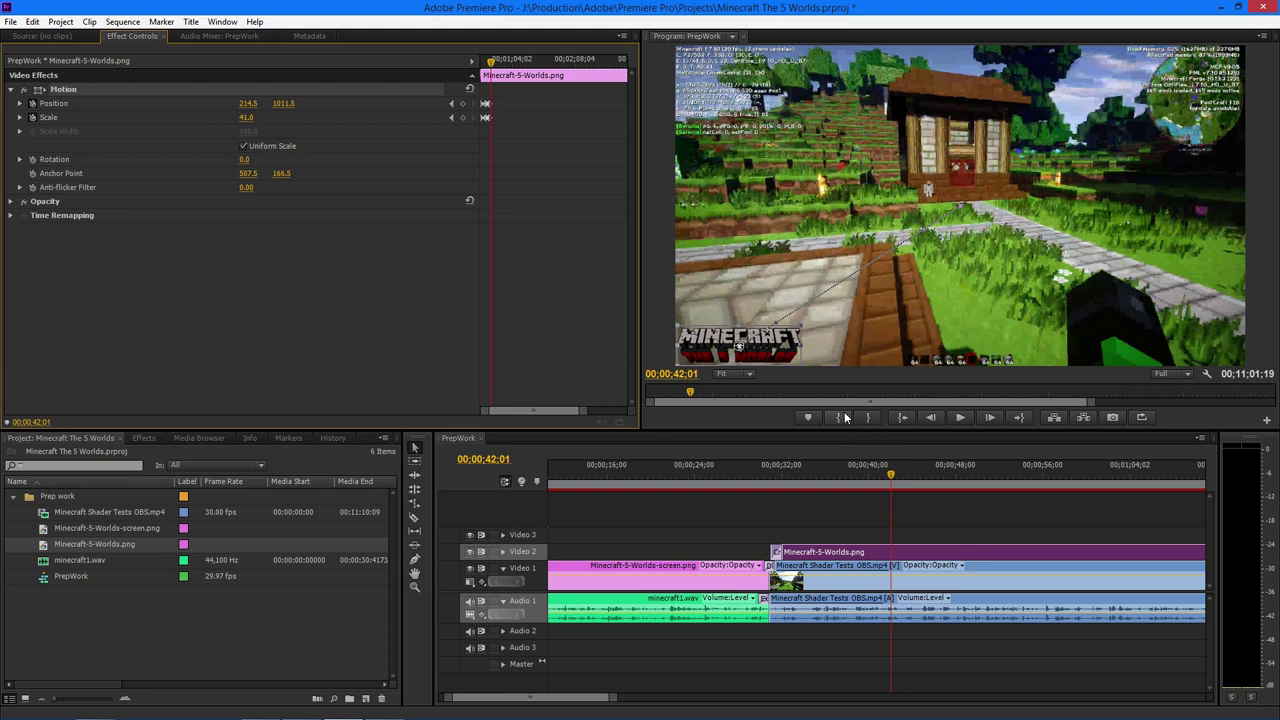
Shift the logo's last Position and Scale keyframes together slightly earlier and preview the faster move.
{"action": "left_click_drag", "start_coordinate": [581, 409], "coordinate": [519, 408]}
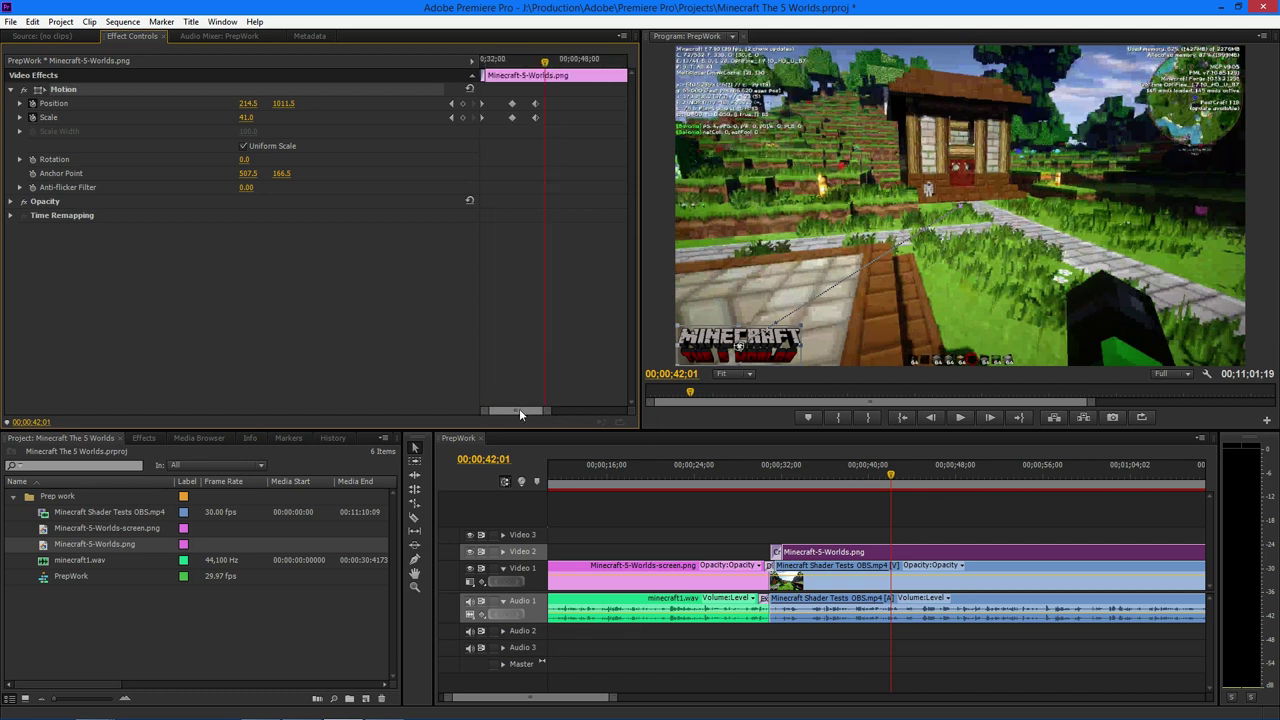
{"action": "left_click_drag", "start_coordinate": [528, 88], "coordinate": [529, 121]}
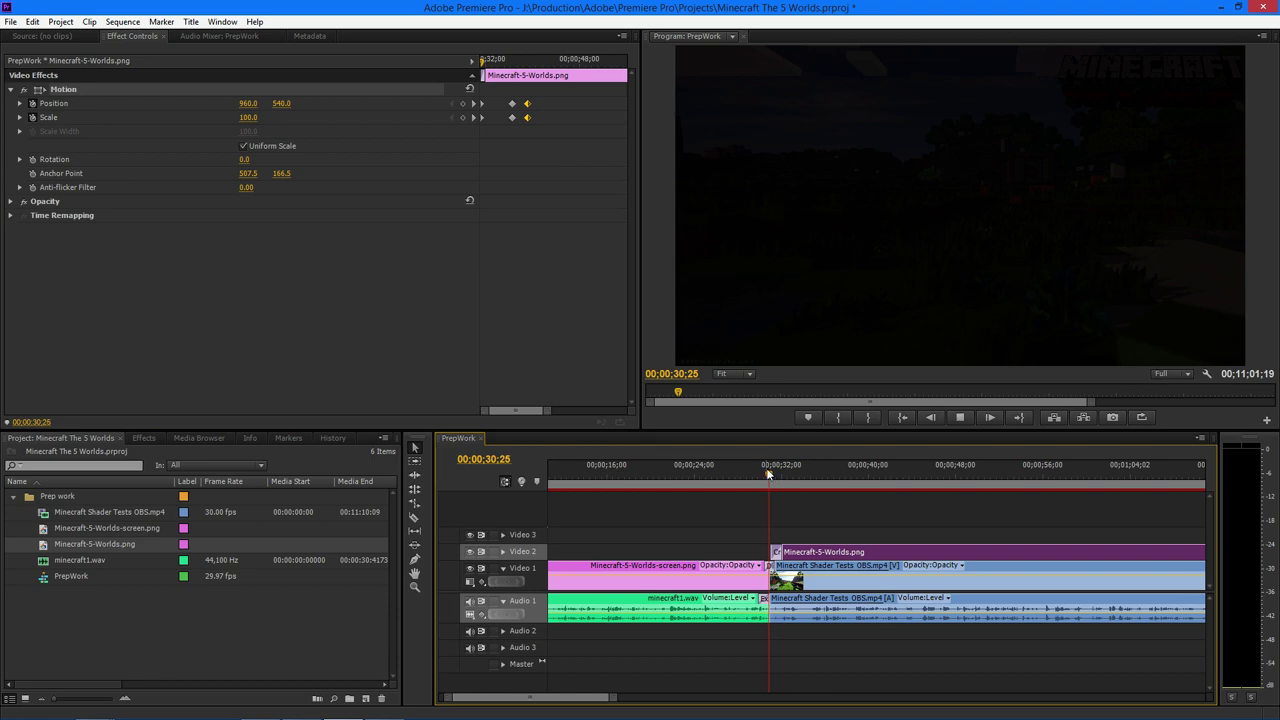
{"action": "key", "text": "space"}
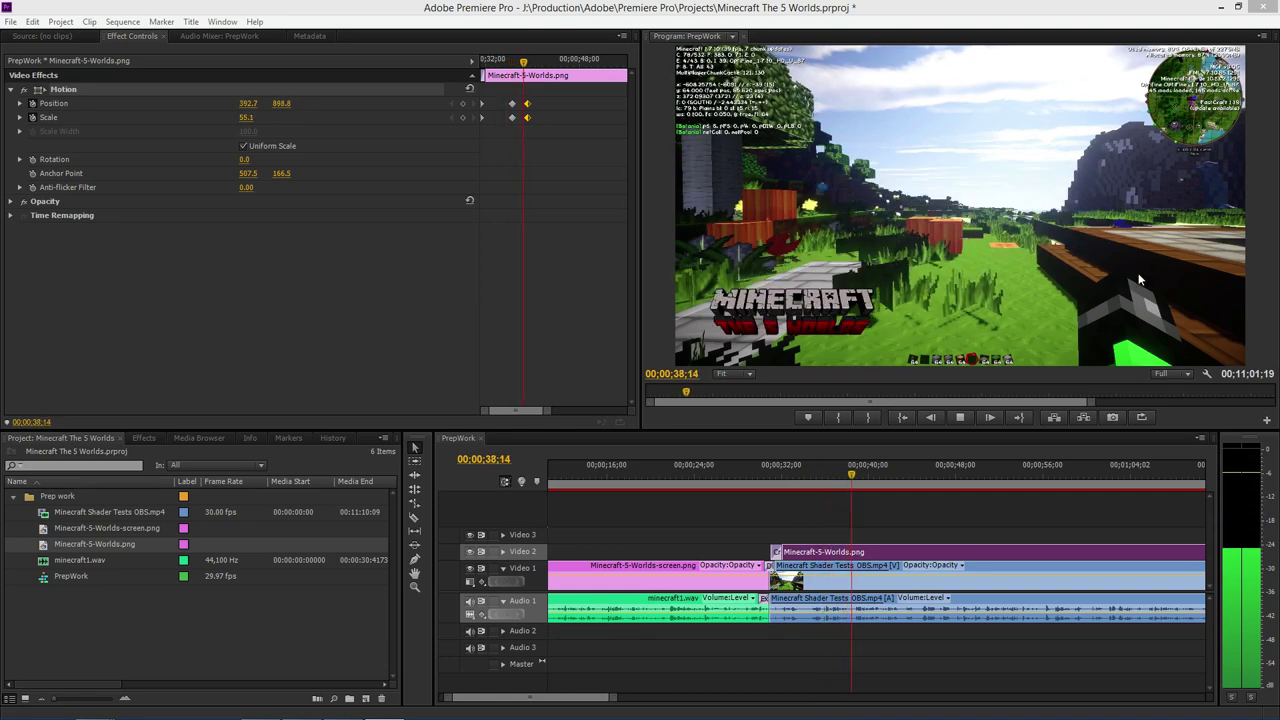
{"action": "left_click", "coordinate": [960, 417]}
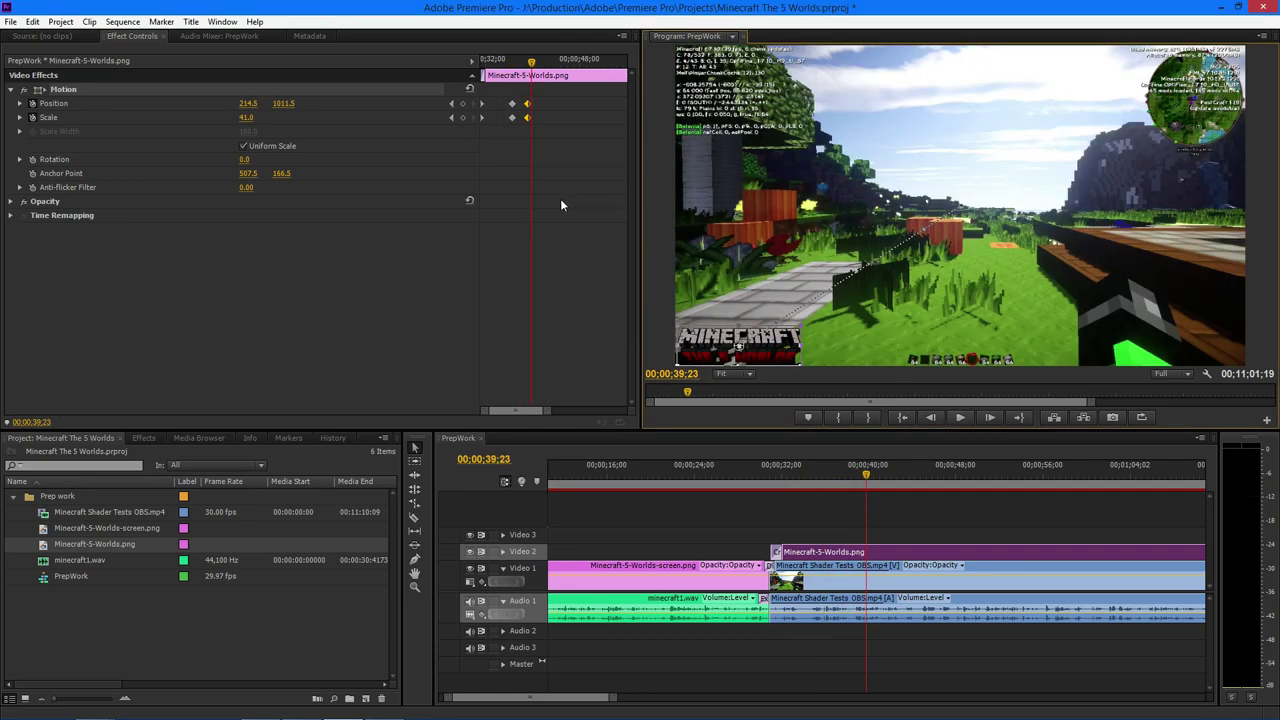
Move the last Position and Scale keyframes even closer to the middle pair, preview the logo's move and save the project.
{"action": "left_click", "coordinate": [527, 118]}
{"action": "left_click_drag", "start_coordinate": [527, 118], "coordinate": [521, 122]}
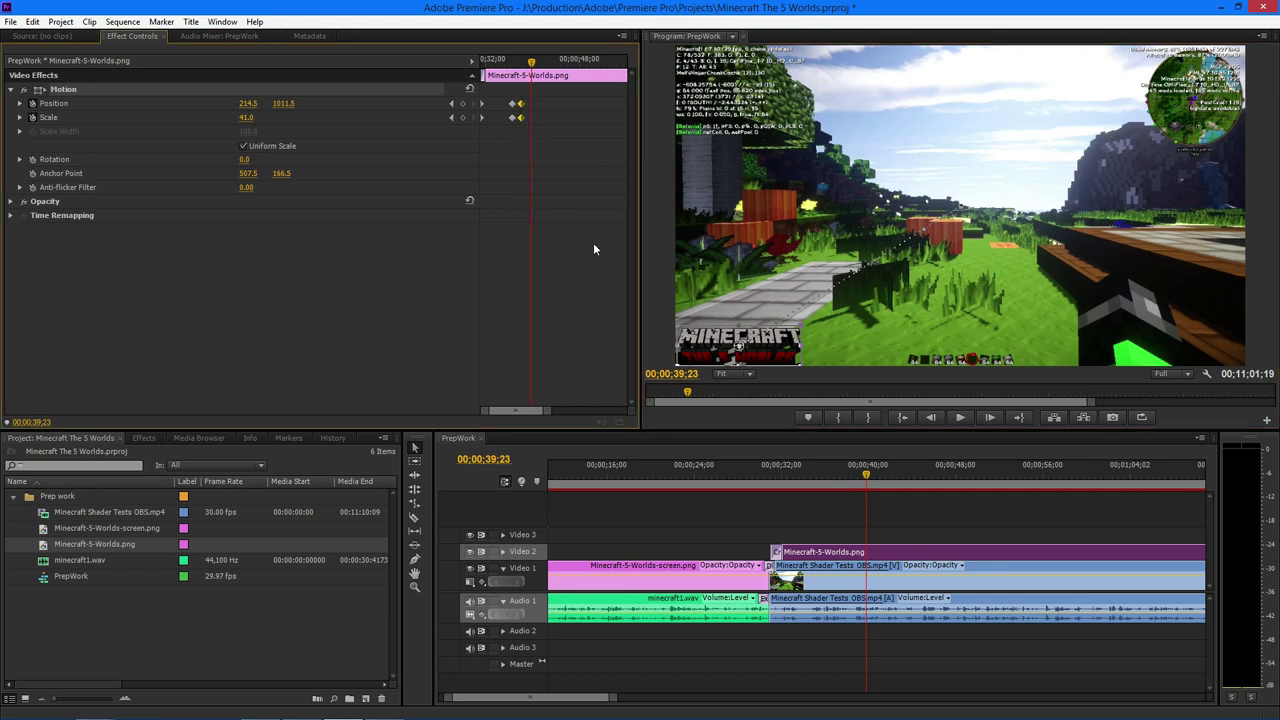
{"action": "left_click", "coordinate": [824, 478]}
{"action": "left_click_drag", "start_coordinate": [824, 478], "coordinate": [807, 478]}
{"action": "key", "text": "space"}
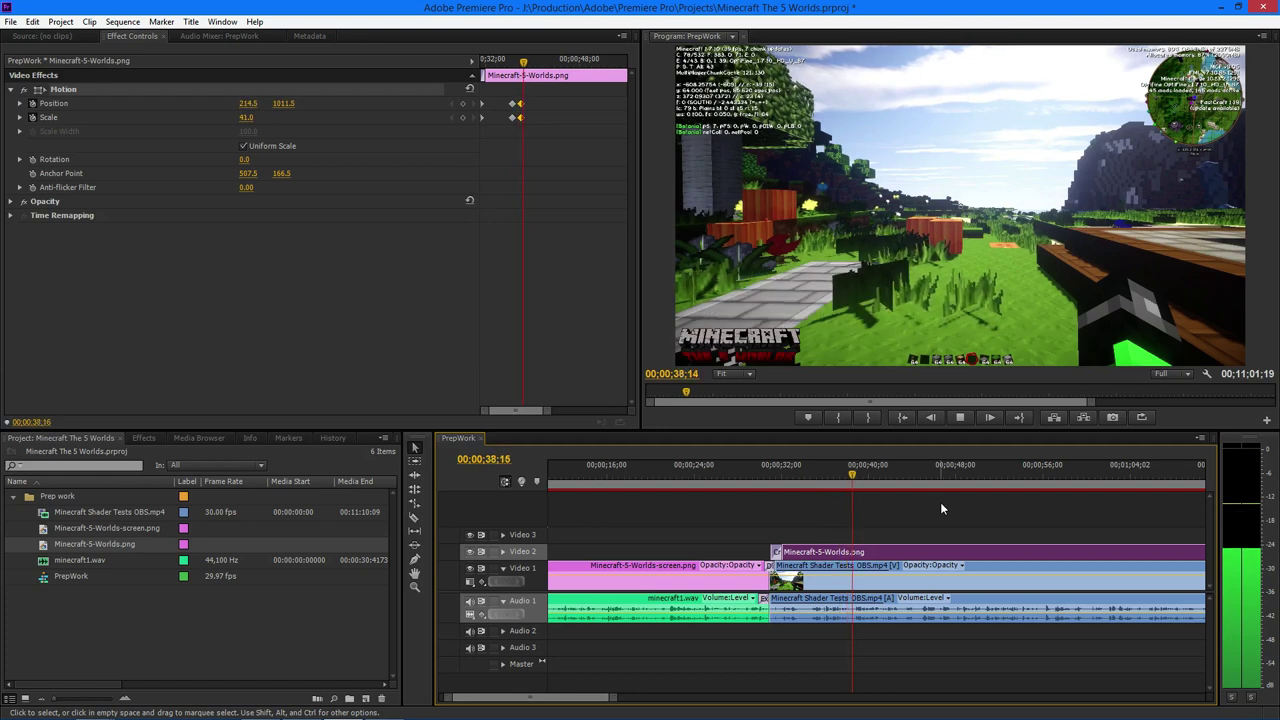
{"action": "key", "text": "space"}
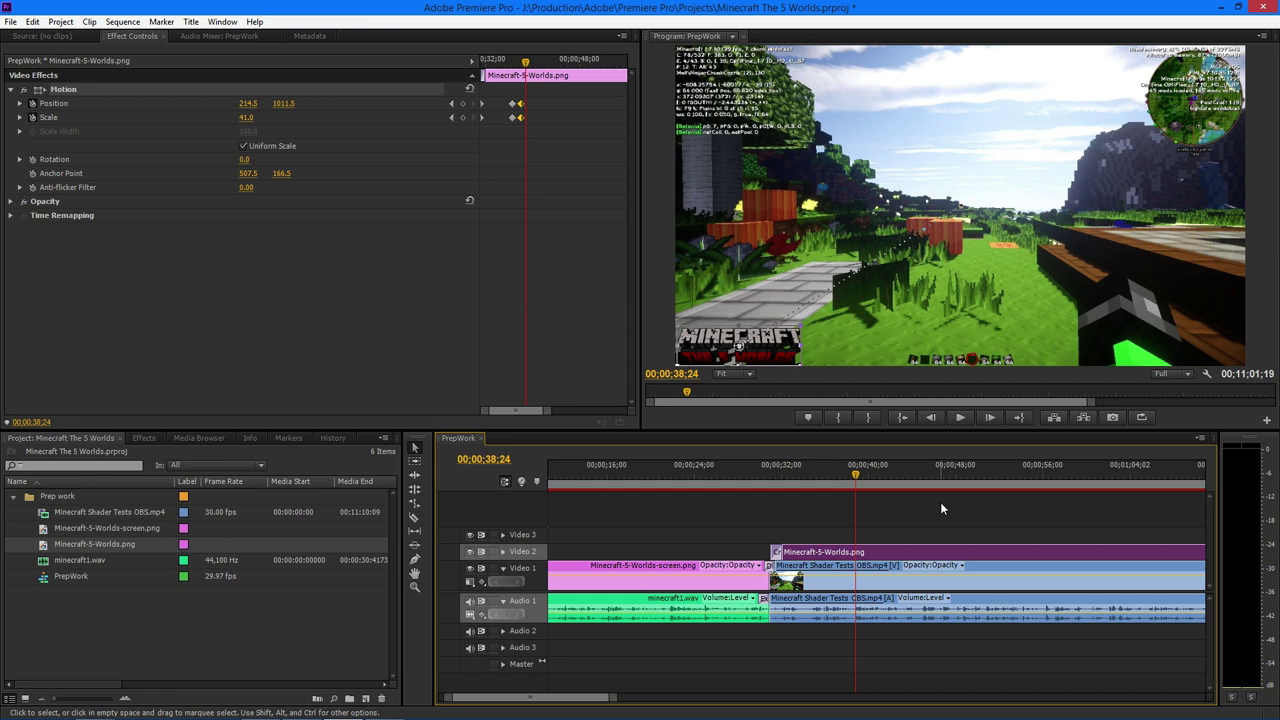
{"action": "key", "text": "ctrl+s"}
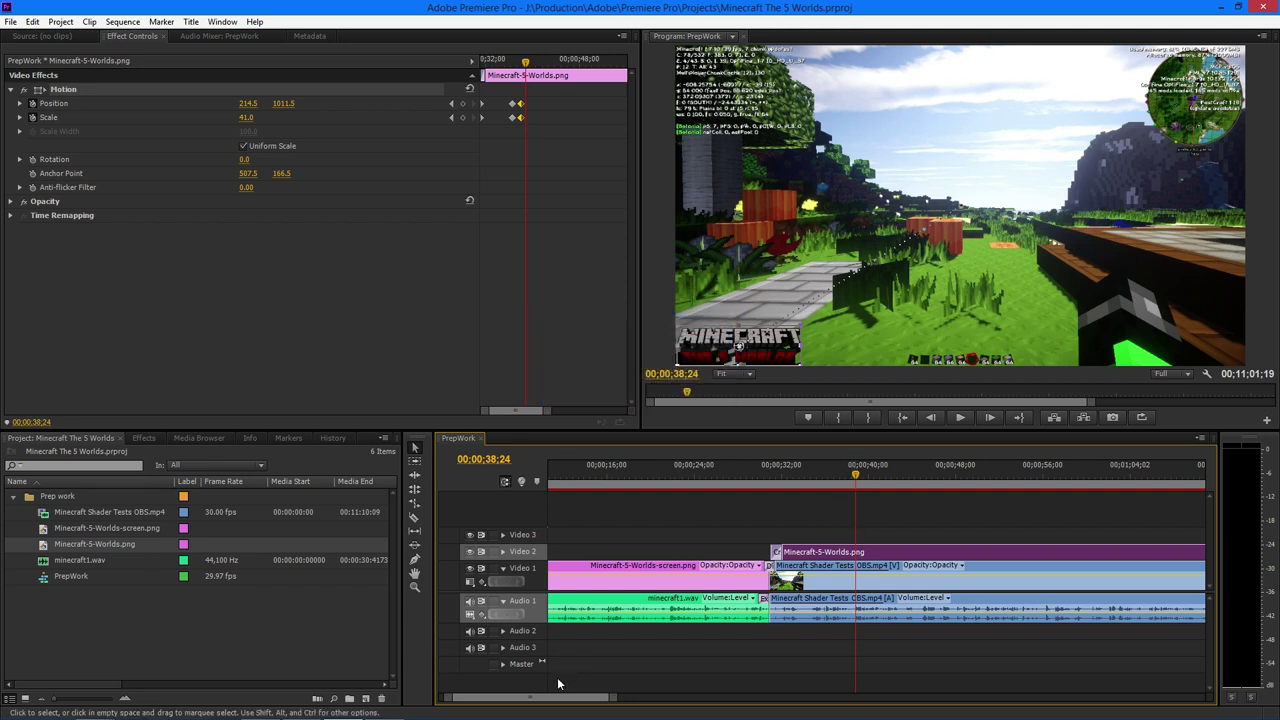
Play and scrub through the gameplay up to 00;03;18;09 to examine the footage with the logo in the corner.
{"action": "left_click_drag", "start_coordinate": [550, 699], "coordinate": [730, 699]}
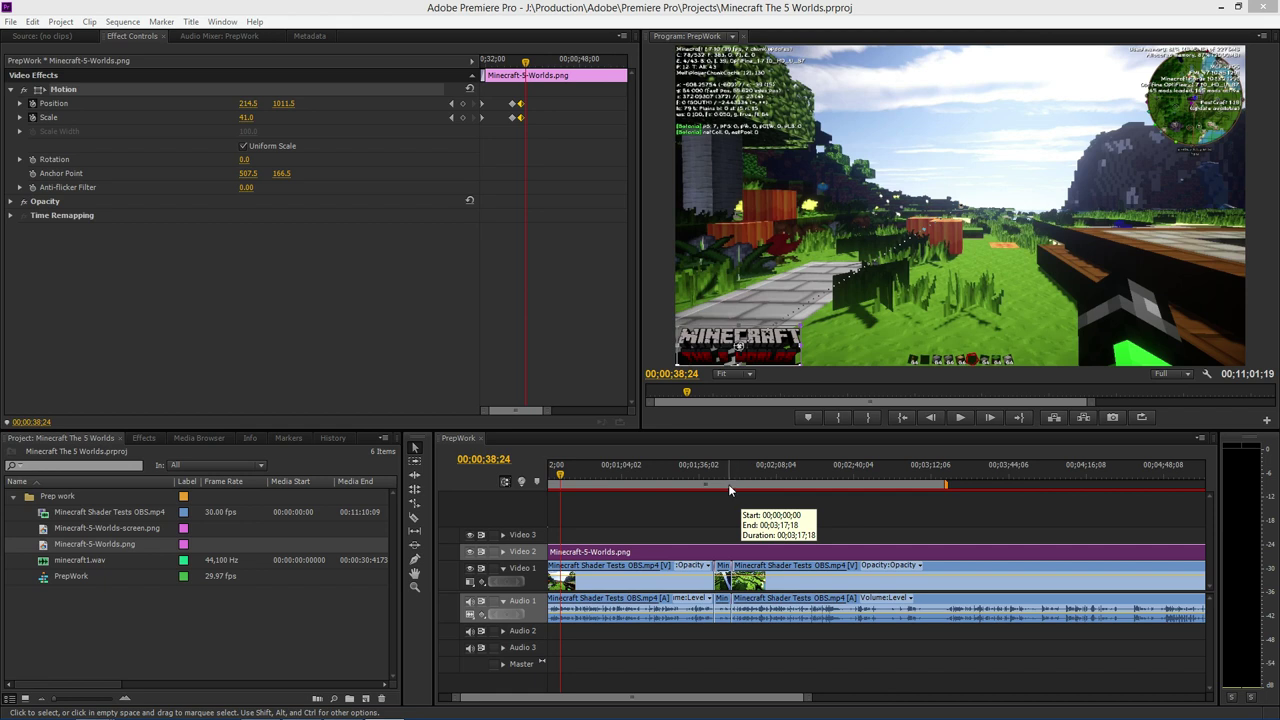
{"action": "left_click_drag", "start_coordinate": [560, 479], "coordinate": [738, 477]}
{"action": "key", "text": "space"}
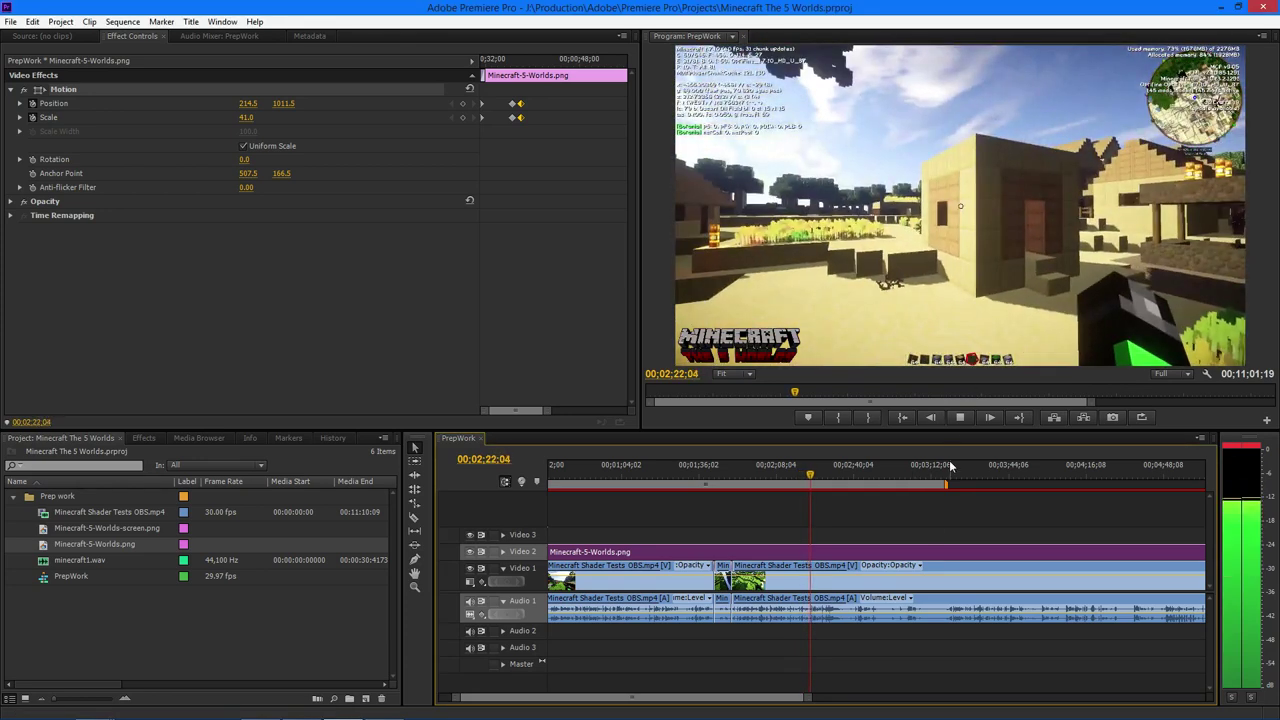
{"action": "key", "text": "space"}
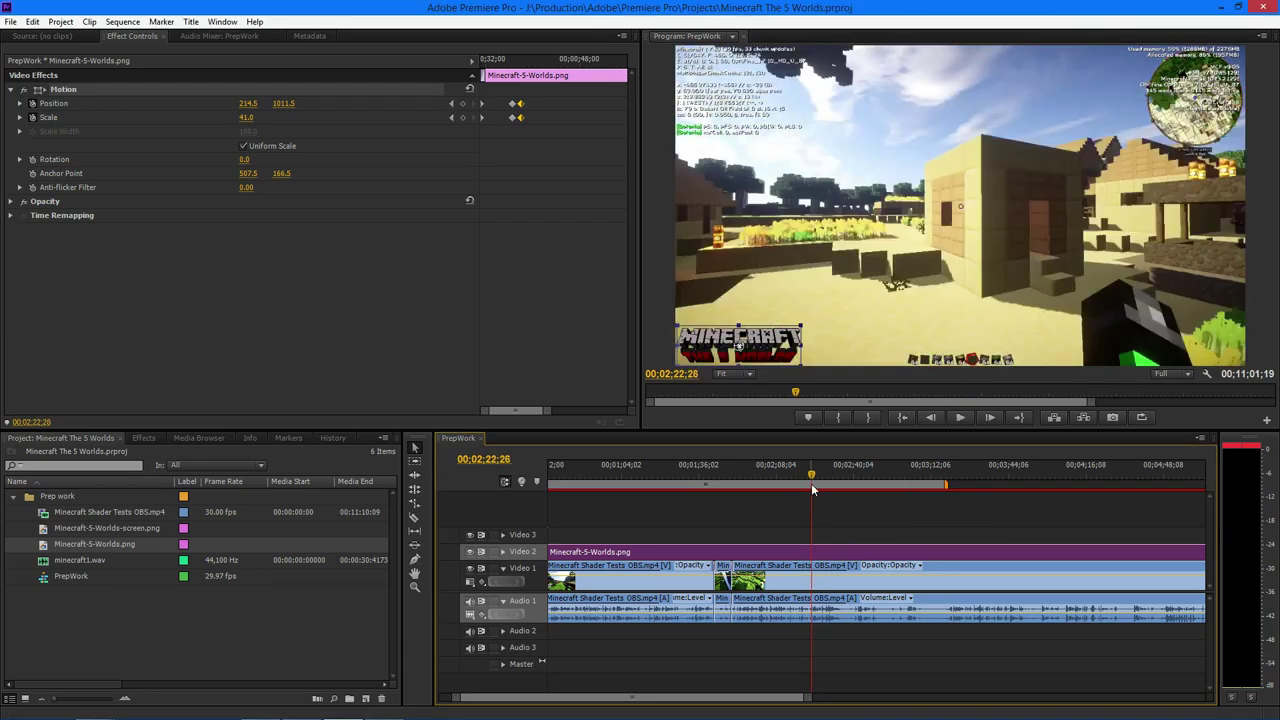
{"action": "left_click_drag", "start_coordinate": [812, 476], "coordinate": [848, 477]}
{"action": "key", "text": "space"}
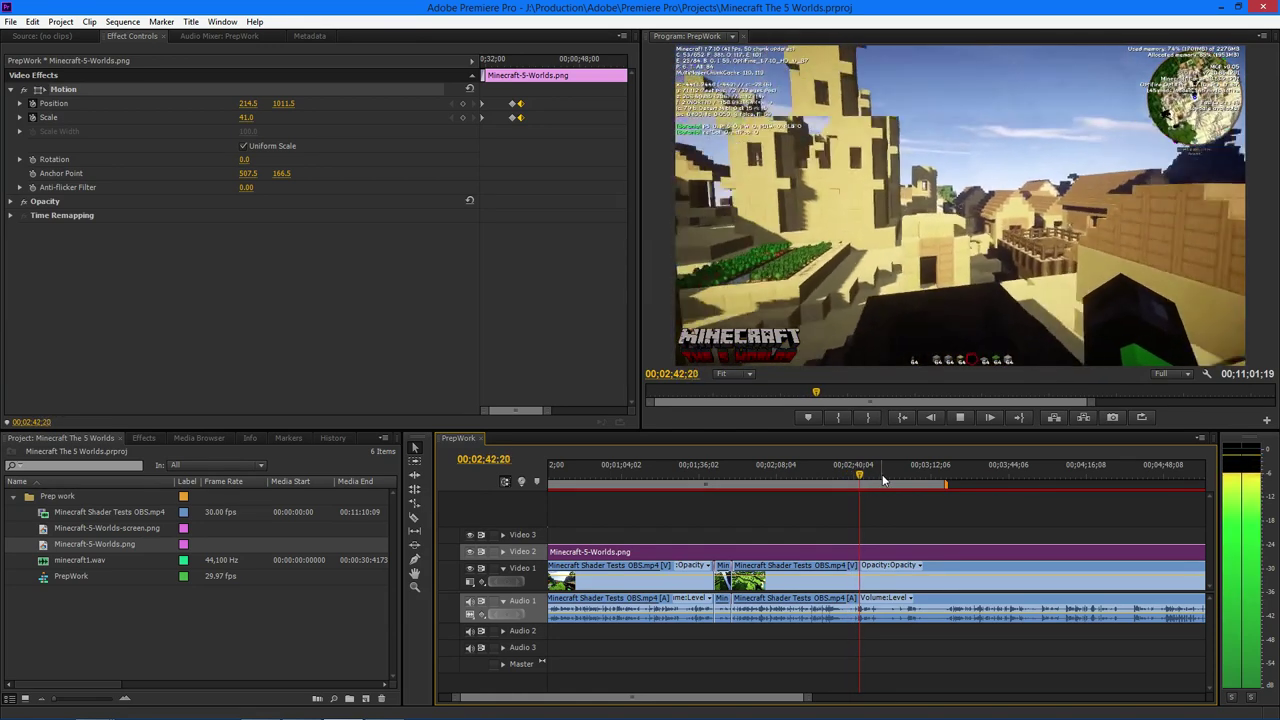
{"action": "left_click", "coordinate": [882, 474]}
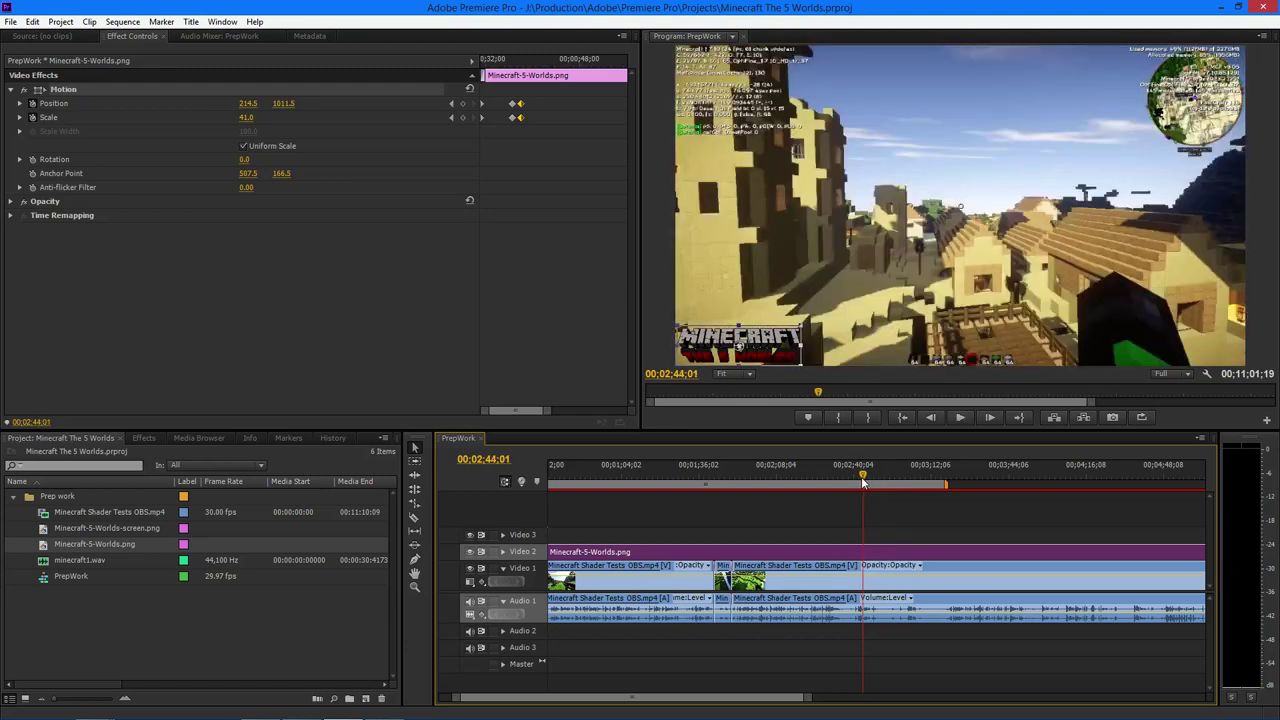
{"action": "left_click_drag", "start_coordinate": [881, 484], "coordinate": [900, 484]}
{"action": "key", "text": "space"}
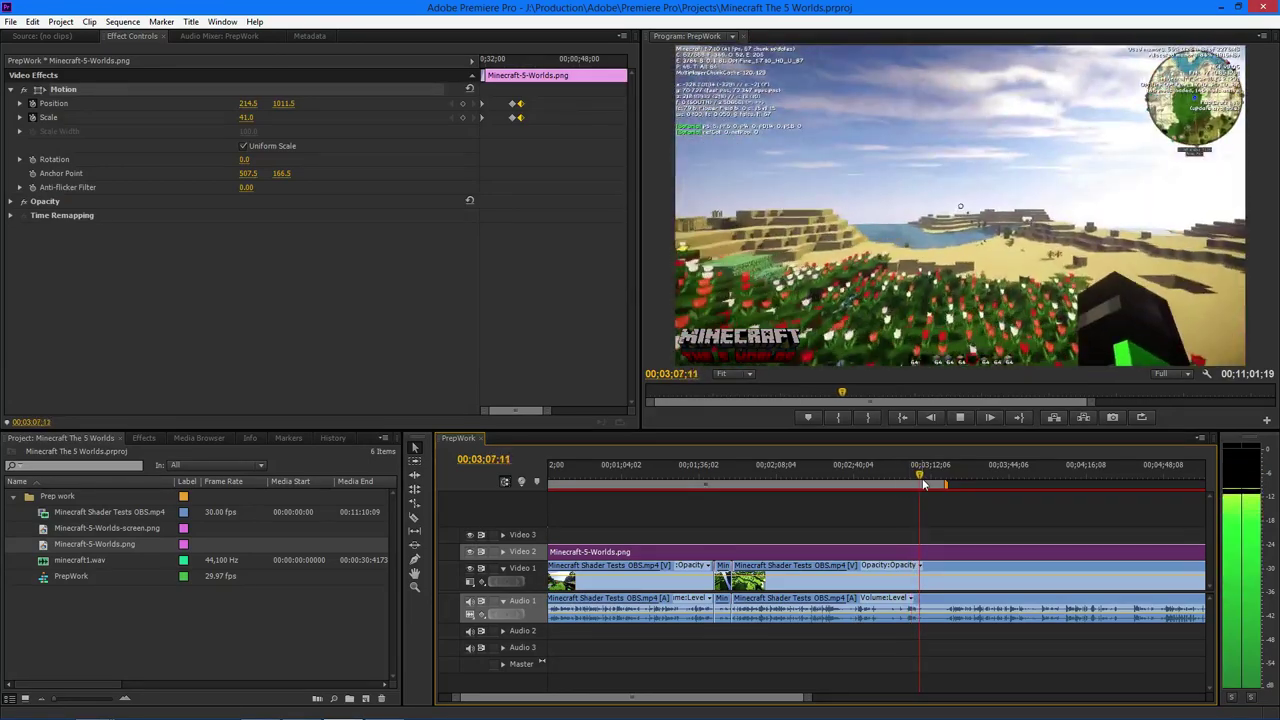
{"action": "key", "text": "space"}
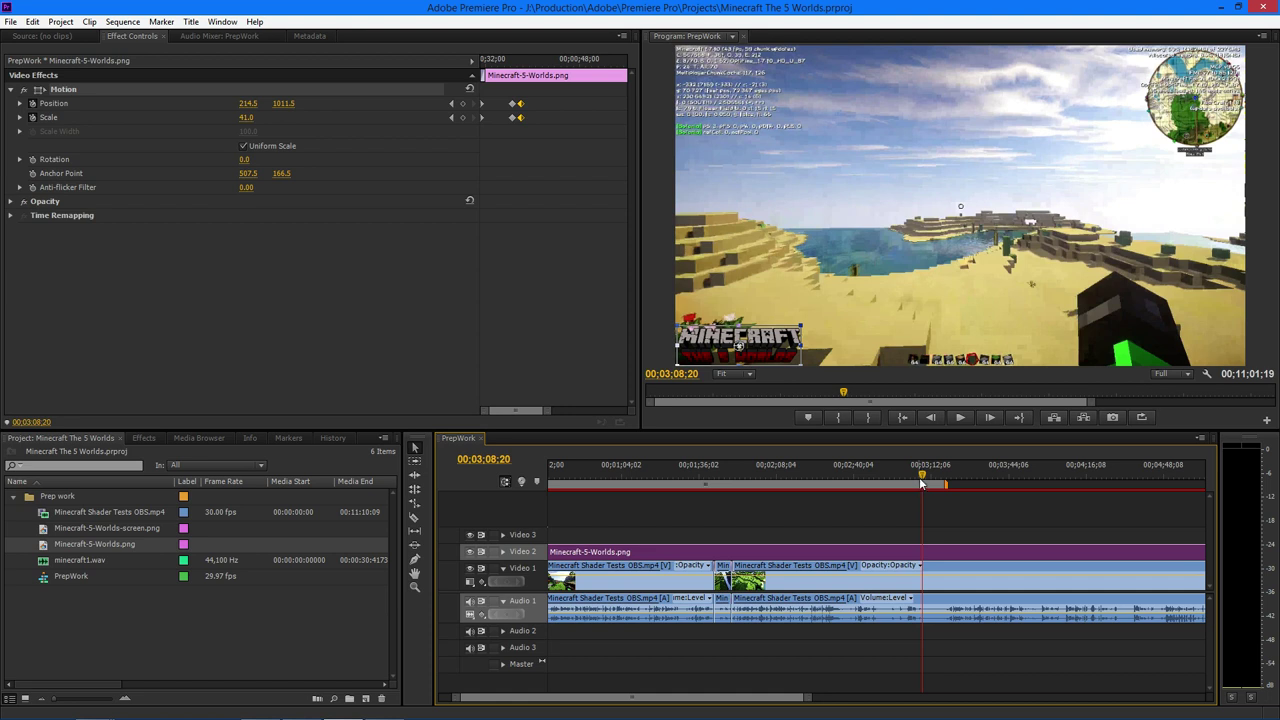
{"action": "left_click", "coordinate": [932, 480]}
{"action": "left_click_drag", "start_coordinate": [936, 483], "coordinate": [941, 485]}
{"action": "left_click_drag", "start_coordinate": [942, 478], "coordinate": [948, 479]}
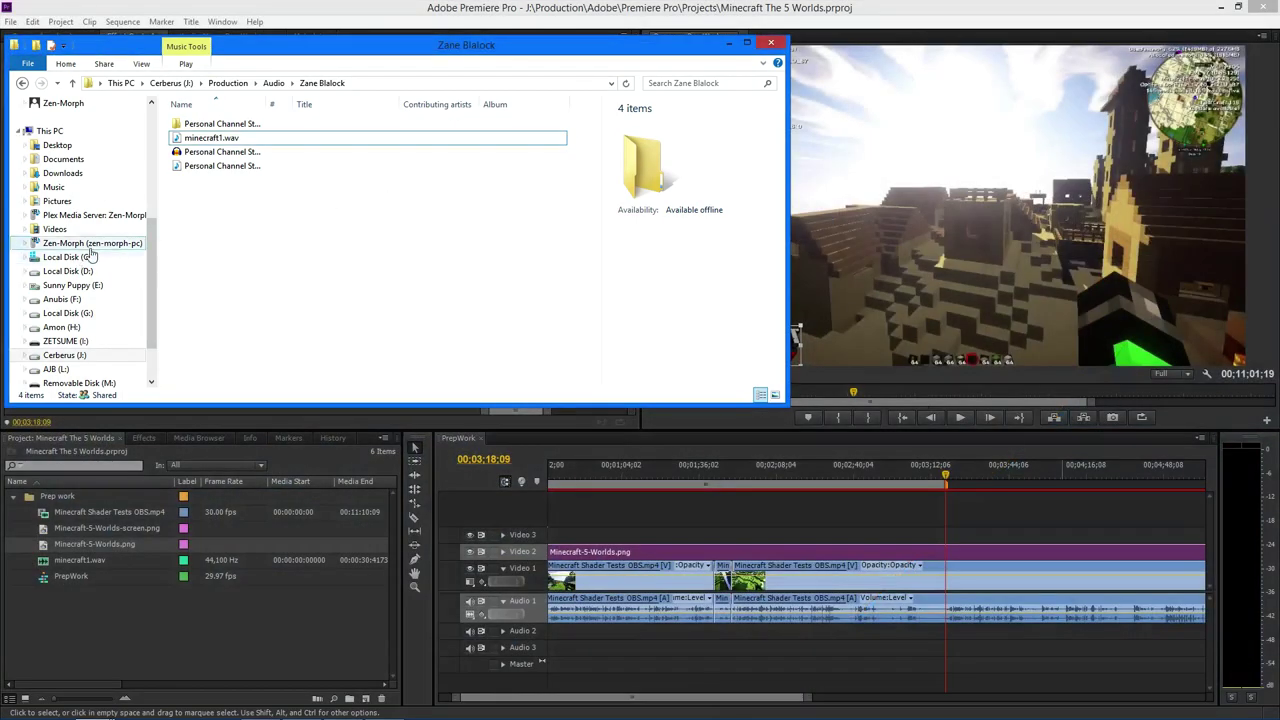
Switch to Windows Photo Viewer, maximize it and step back through the Minecraft screenshots to 2015-05-05_15.11.57.png.
{"action": "left_click_drag", "start_coordinate": [306, 52], "coordinate": [1279, 124]}
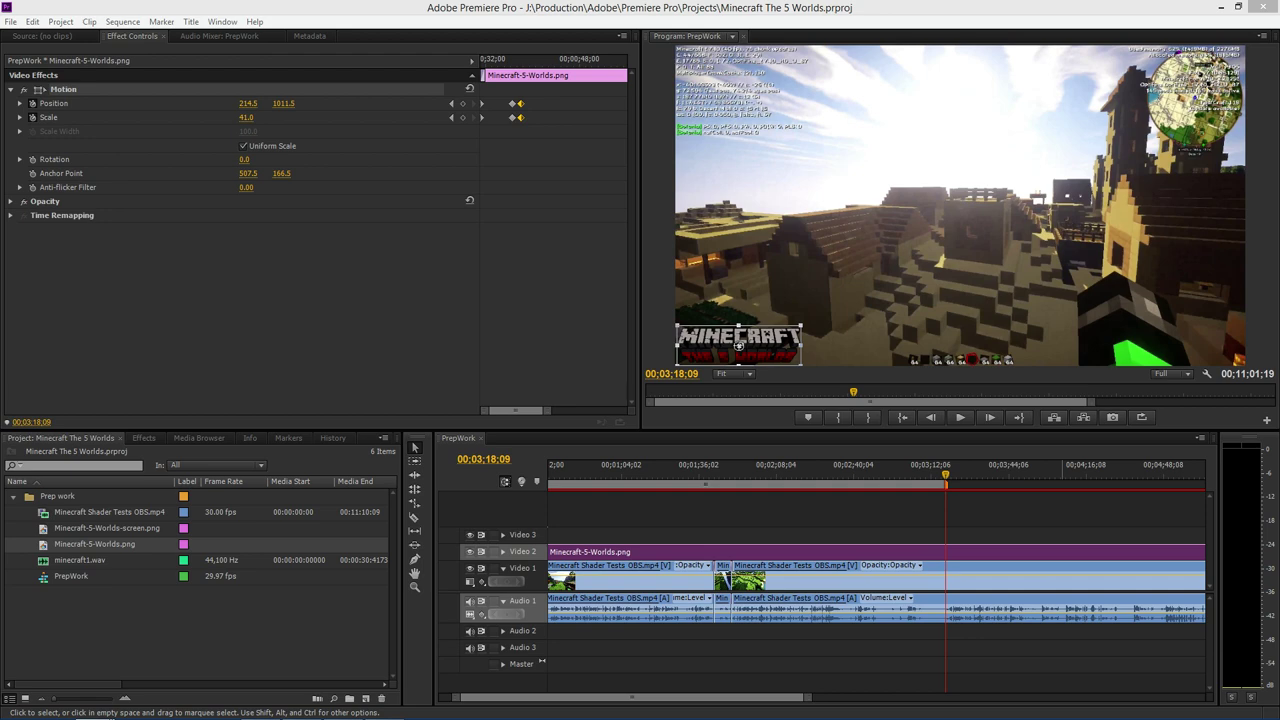
{"action": "key", "text": "alt+Tab"}
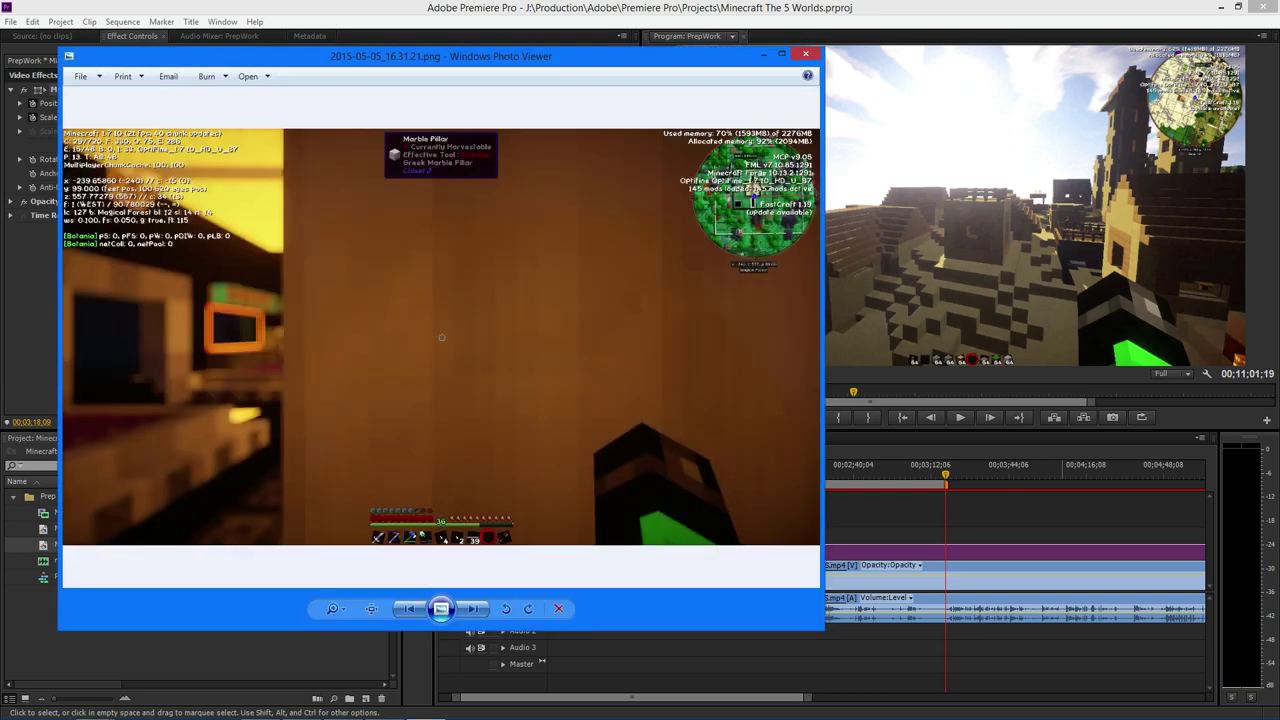
{"action": "double_click", "coordinate": [644, 51]}
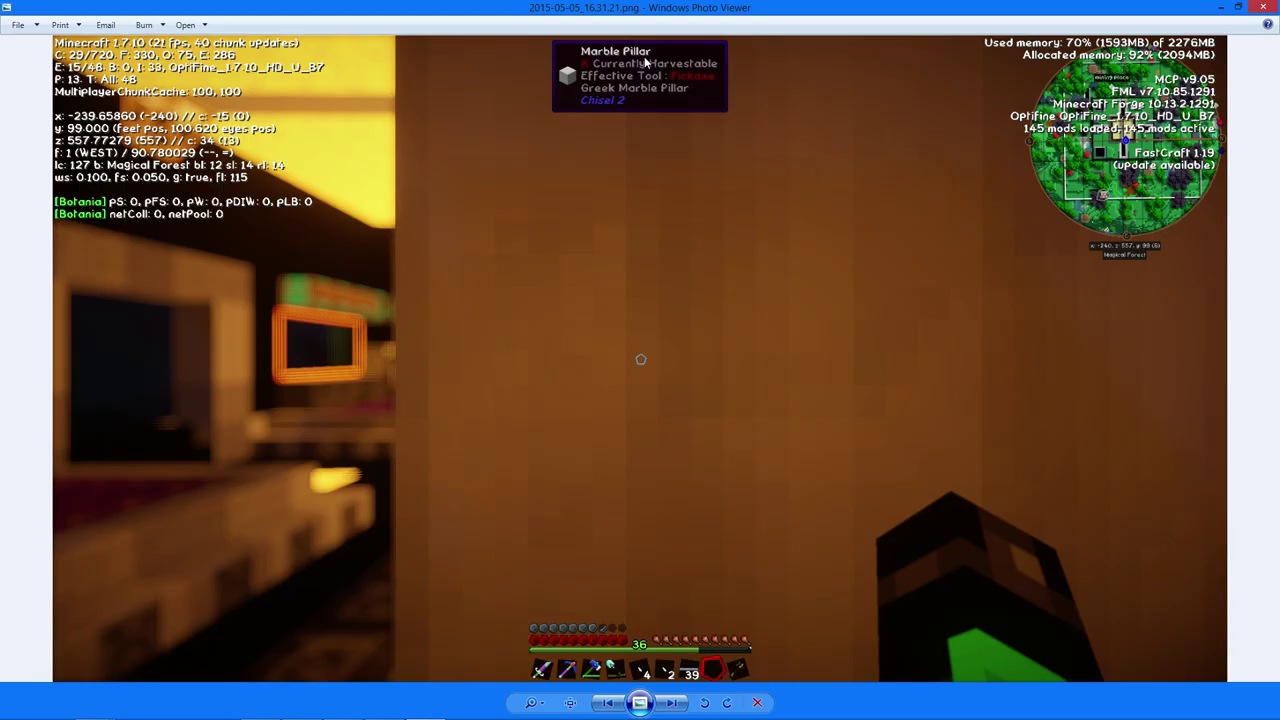
{"action": "key", "text": "Left"}
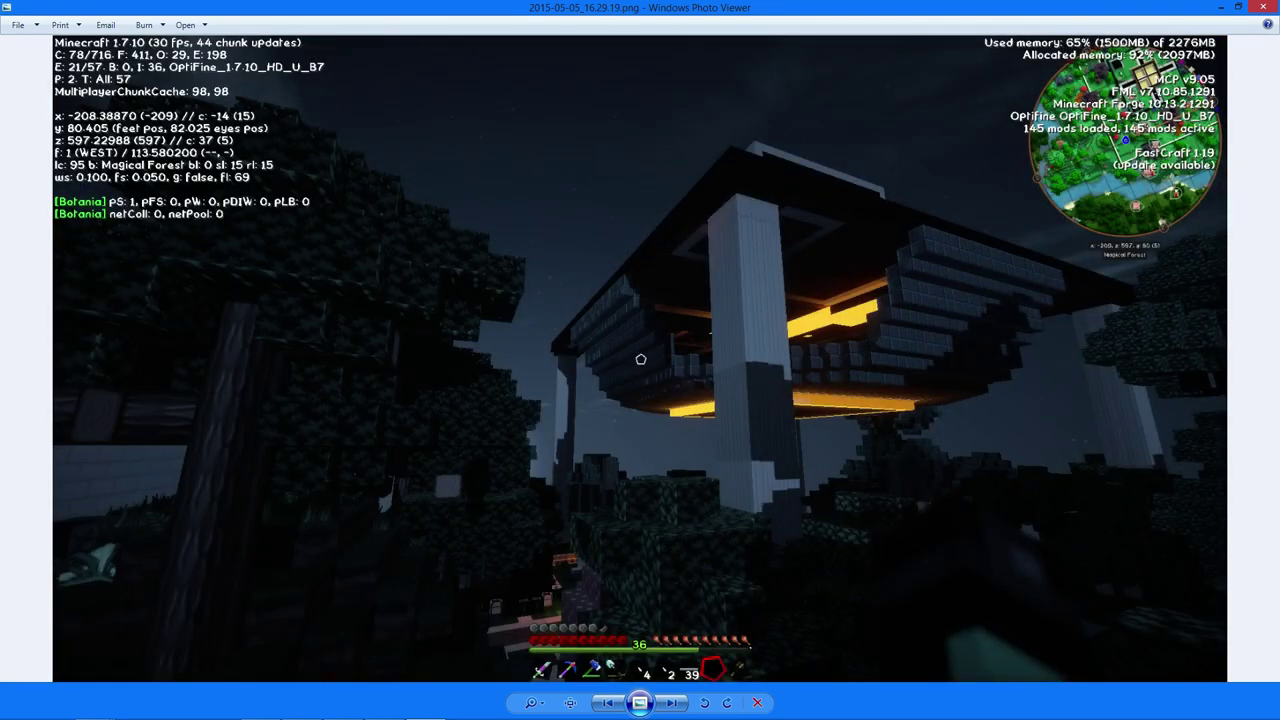
{"action": "key", "text": "Left"}
{"action": "key", "text": "Left"}
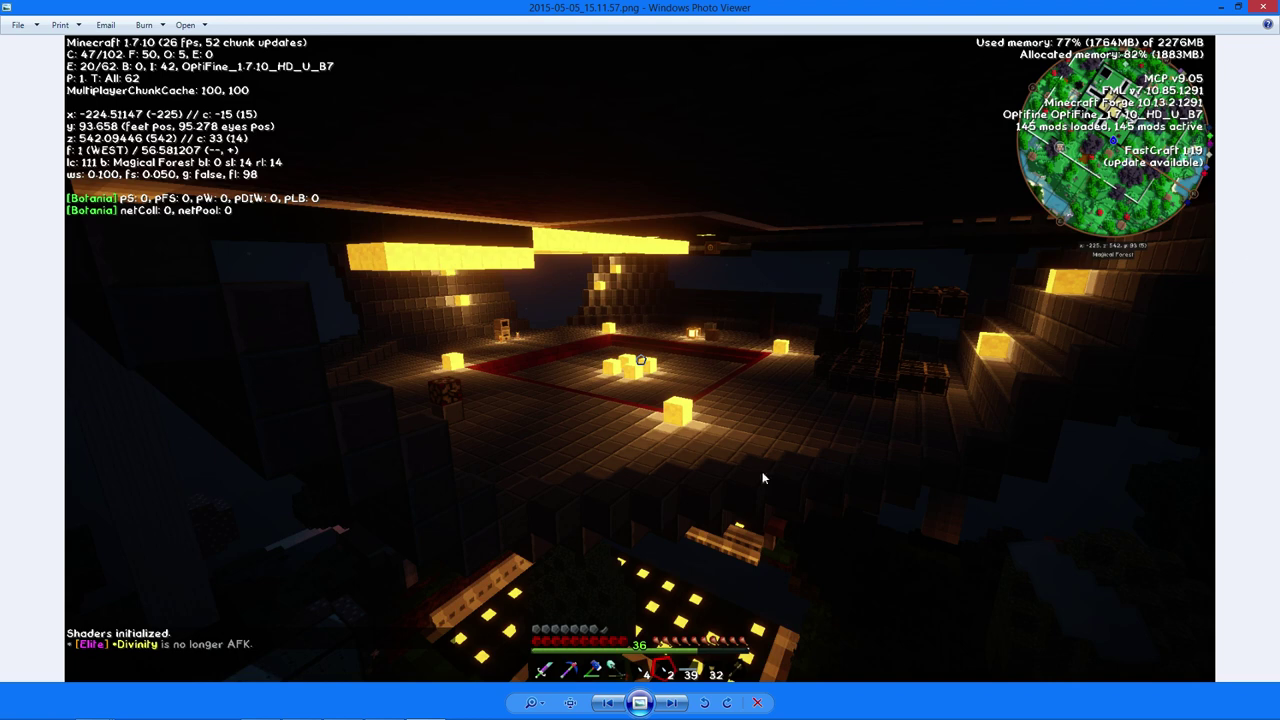
Examine screenshots 2015-05-05_15.11.57.png and 2015-05-05_13.15.31.png at actual size and continue back to 2015-05-05_03.18.33.png.
{"action": "left_click", "coordinate": [570, 703]}
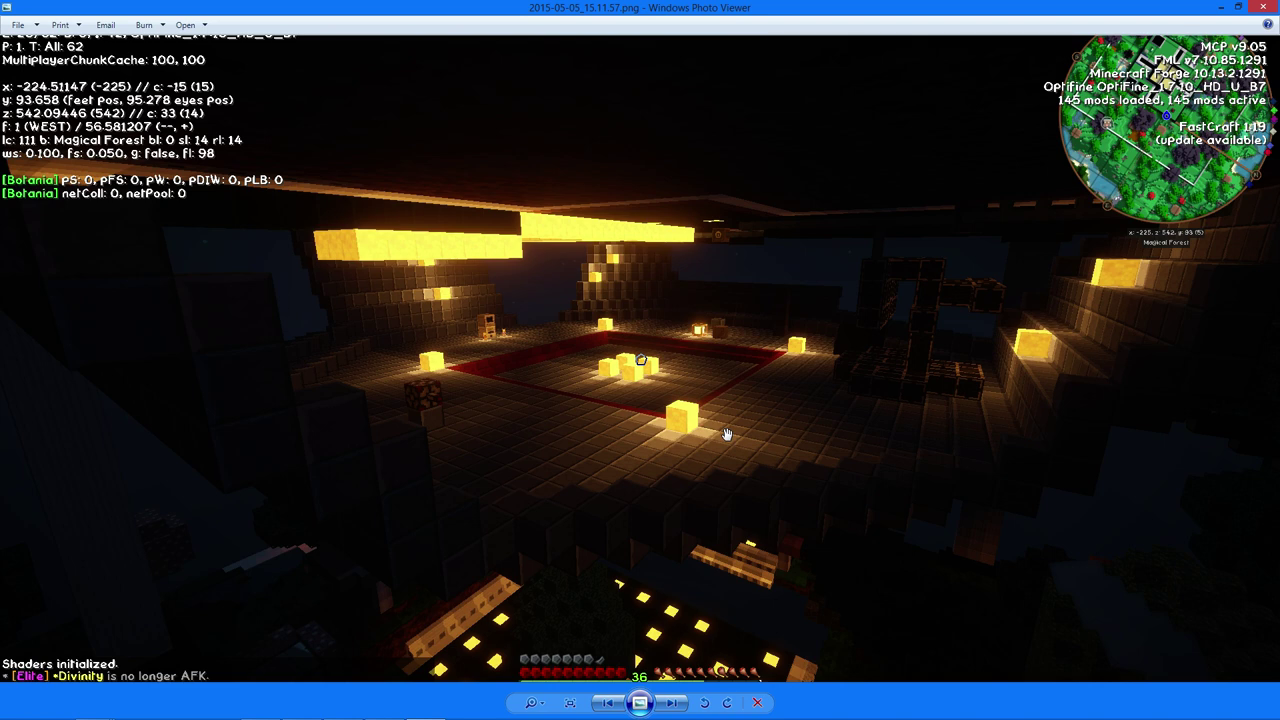
{"action": "left_click", "coordinate": [609, 703]}
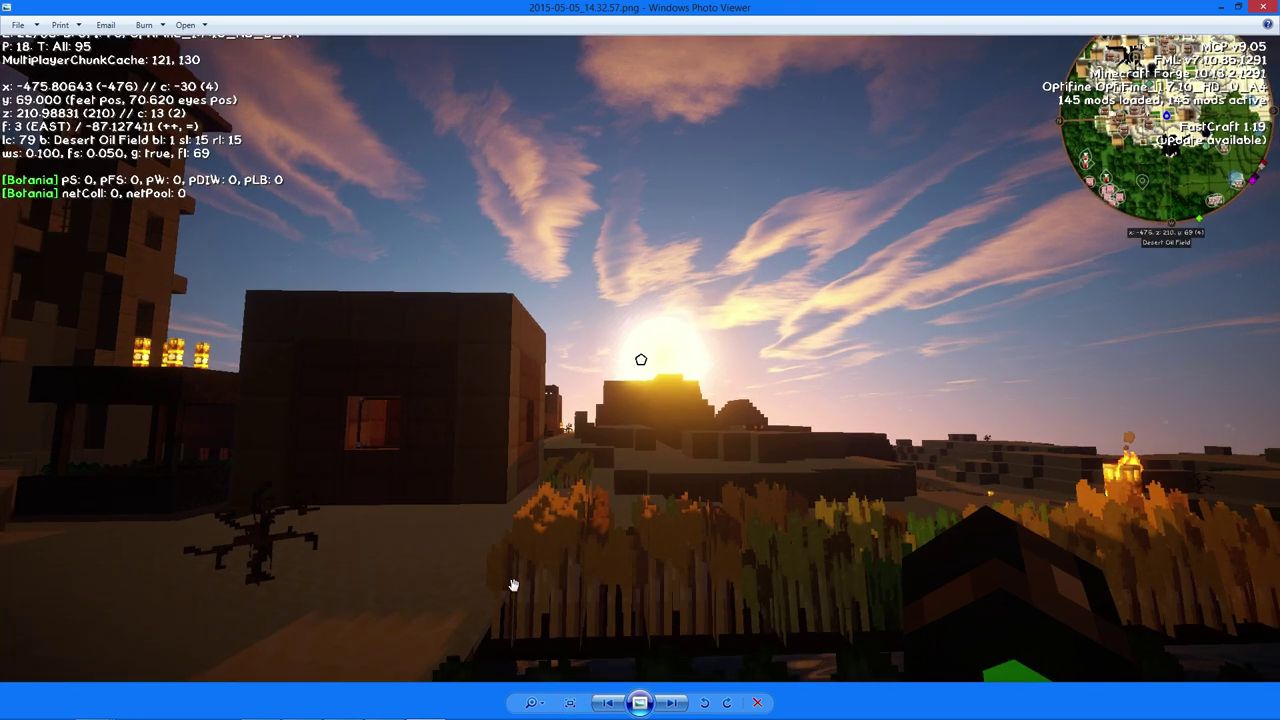
{"action": "left_click", "coordinate": [614, 705]}
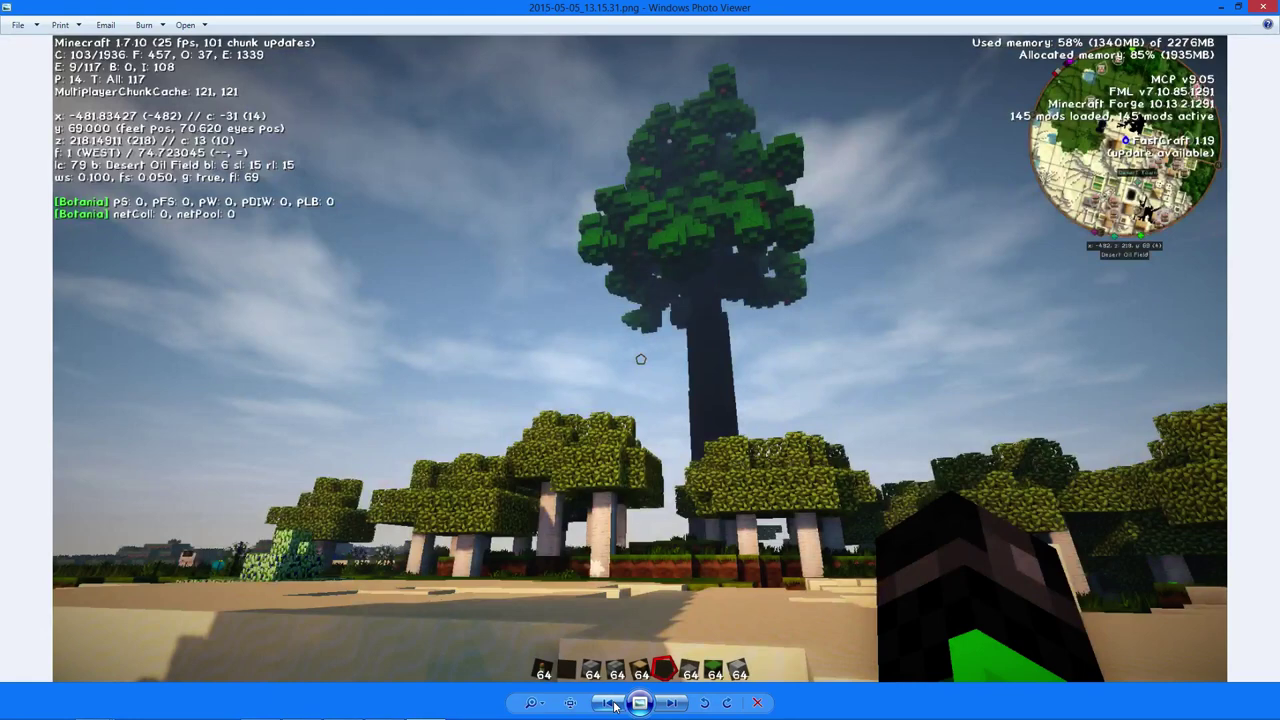
{"action": "left_click", "coordinate": [571, 703]}
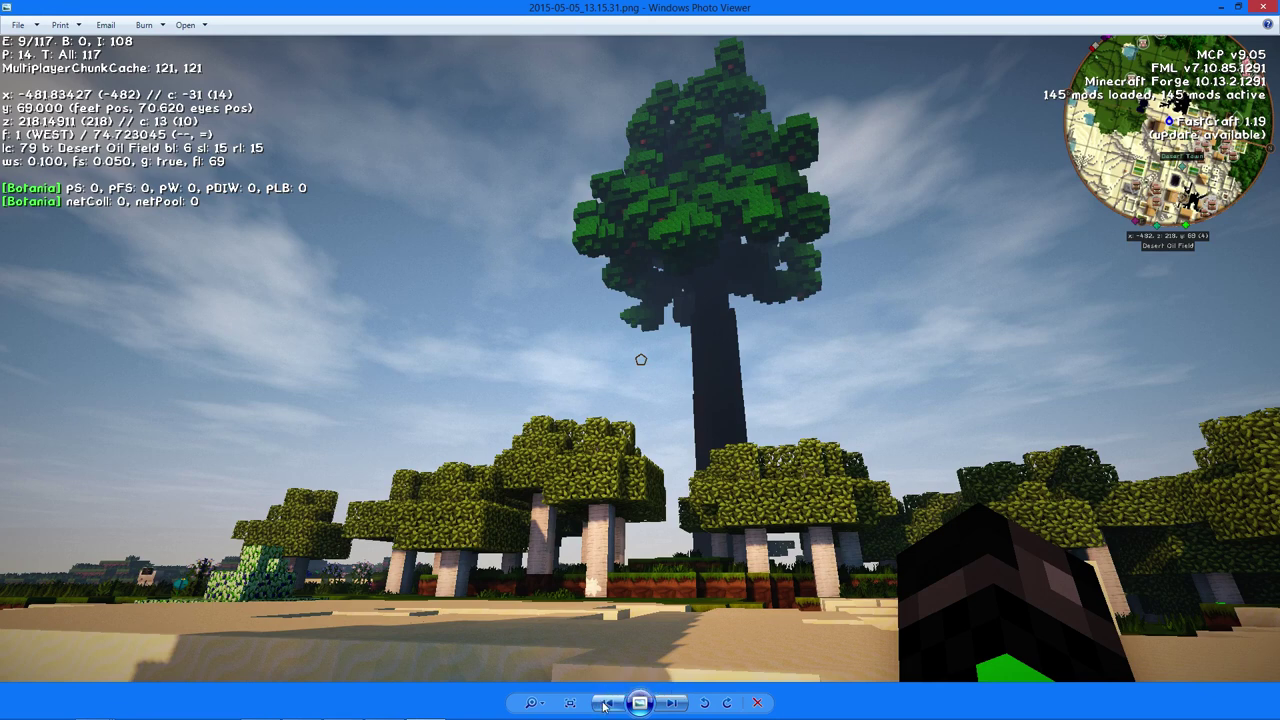
{"action": "left_click", "coordinate": [604, 704]}
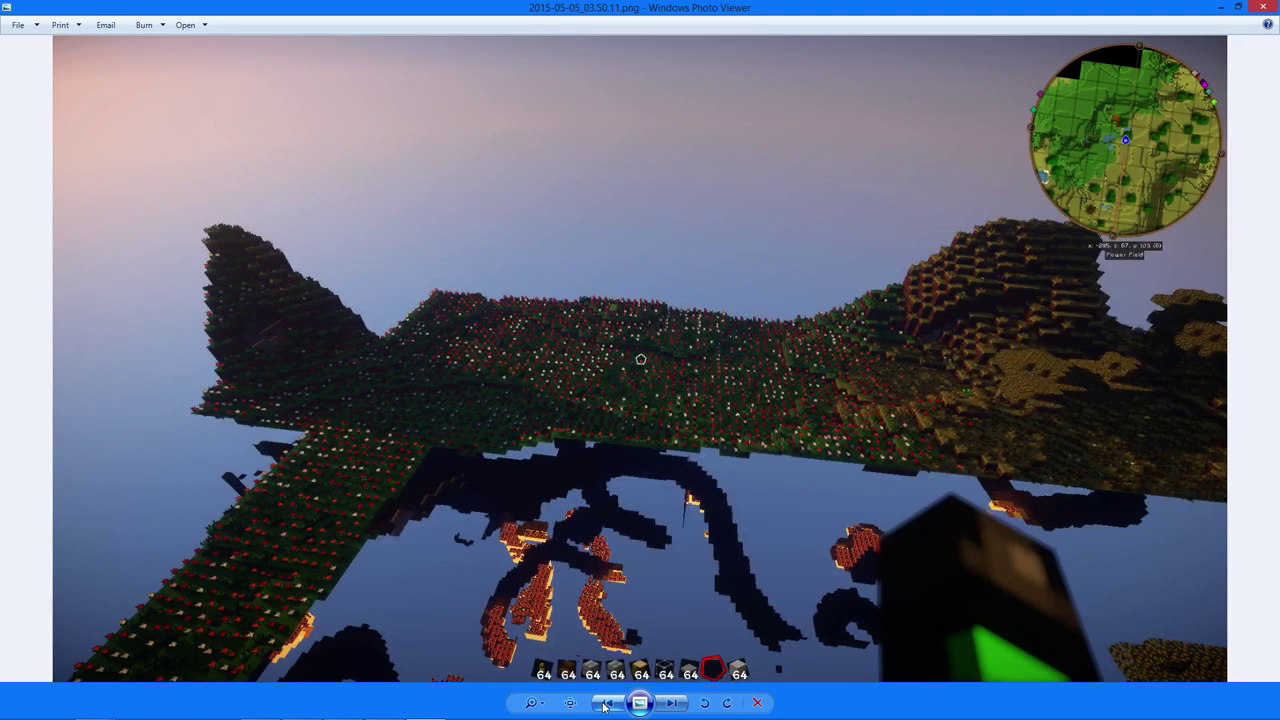
{"action": "left_click", "coordinate": [604, 704]}
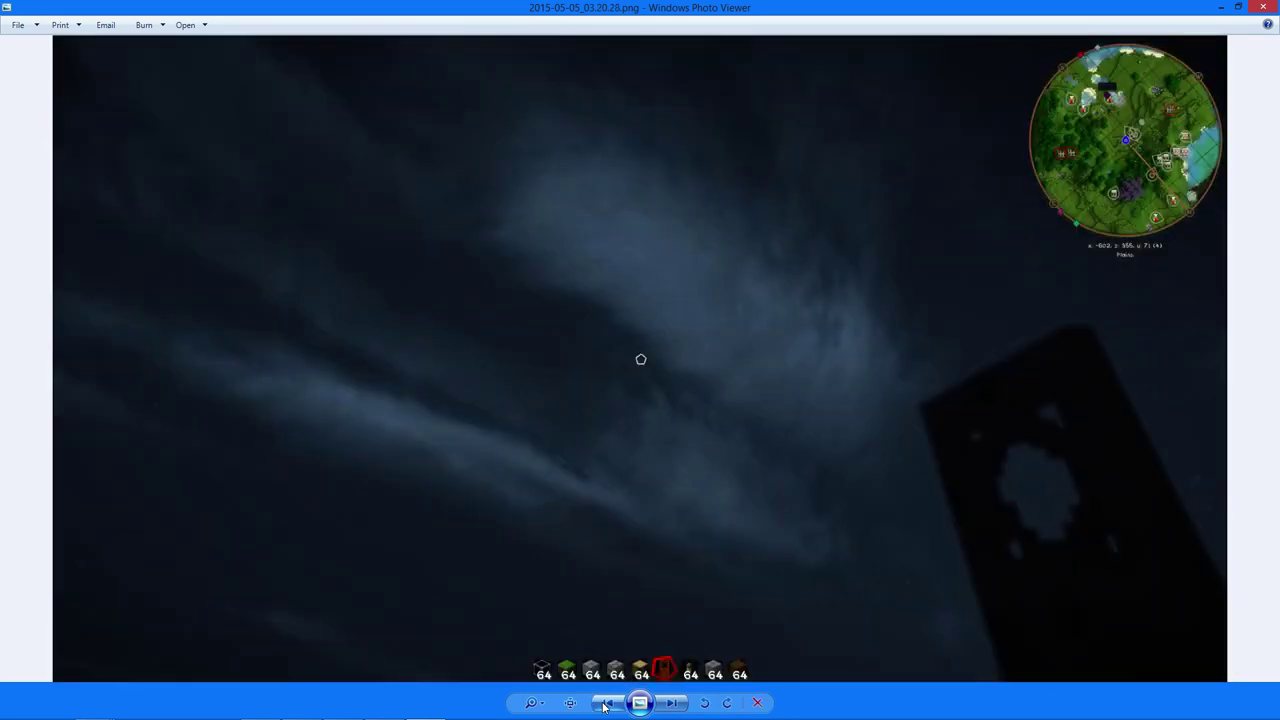
{"action": "left_click", "coordinate": [604, 704]}
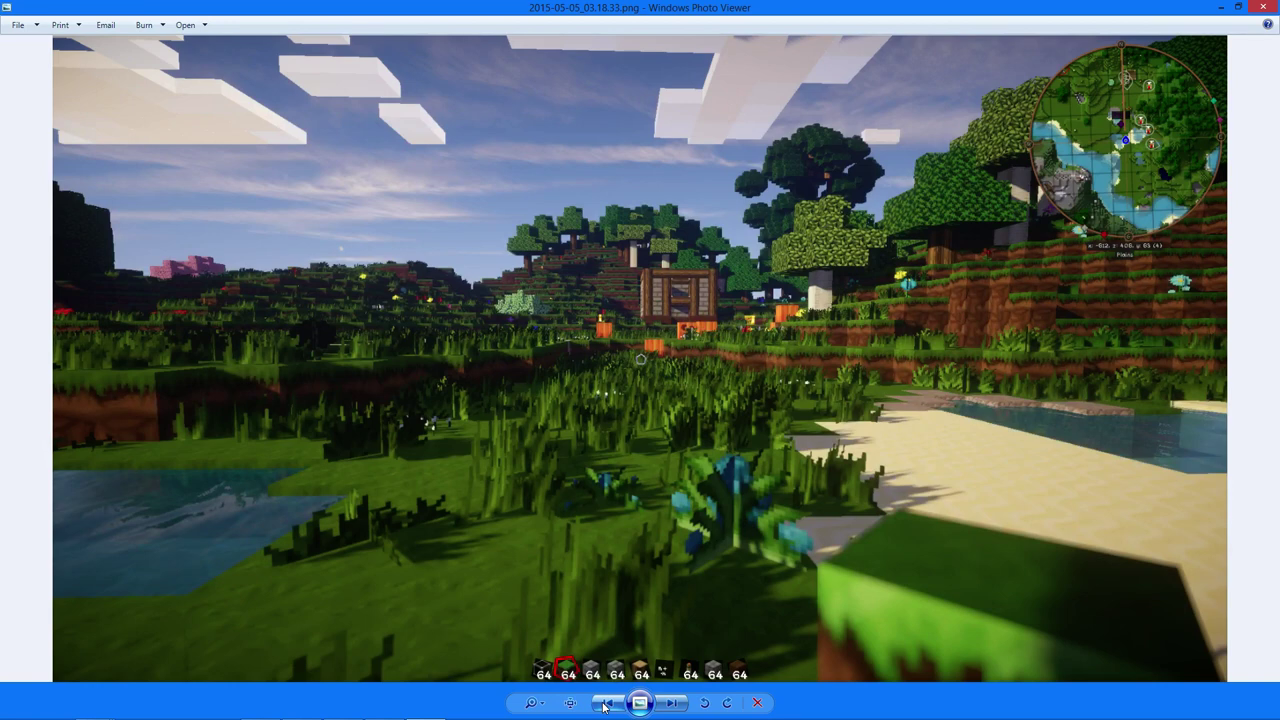
Examine screenshot 2015-05-05_03.18.33.png at actual size, go back to 2015-05-05_03.12.37.png and return to Premiere Pro.
{"action": "left_click", "coordinate": [571, 704]}
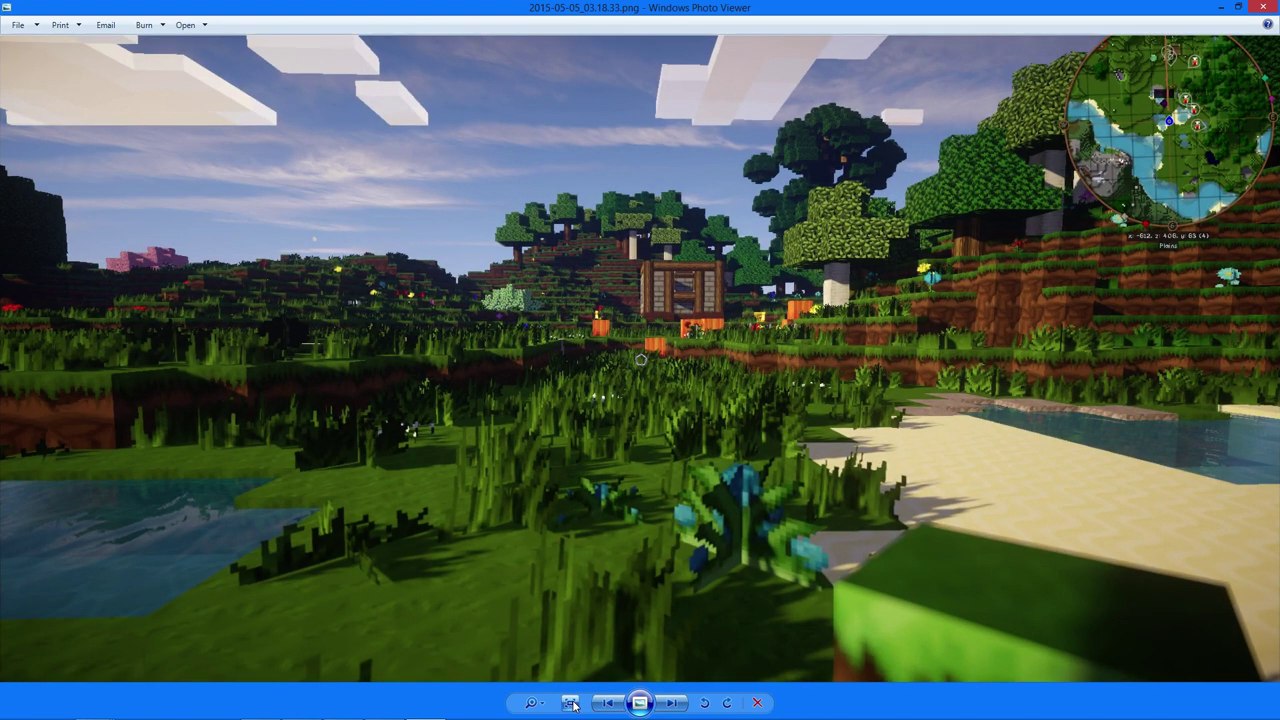
{"action": "left_click", "coordinate": [604, 704]}
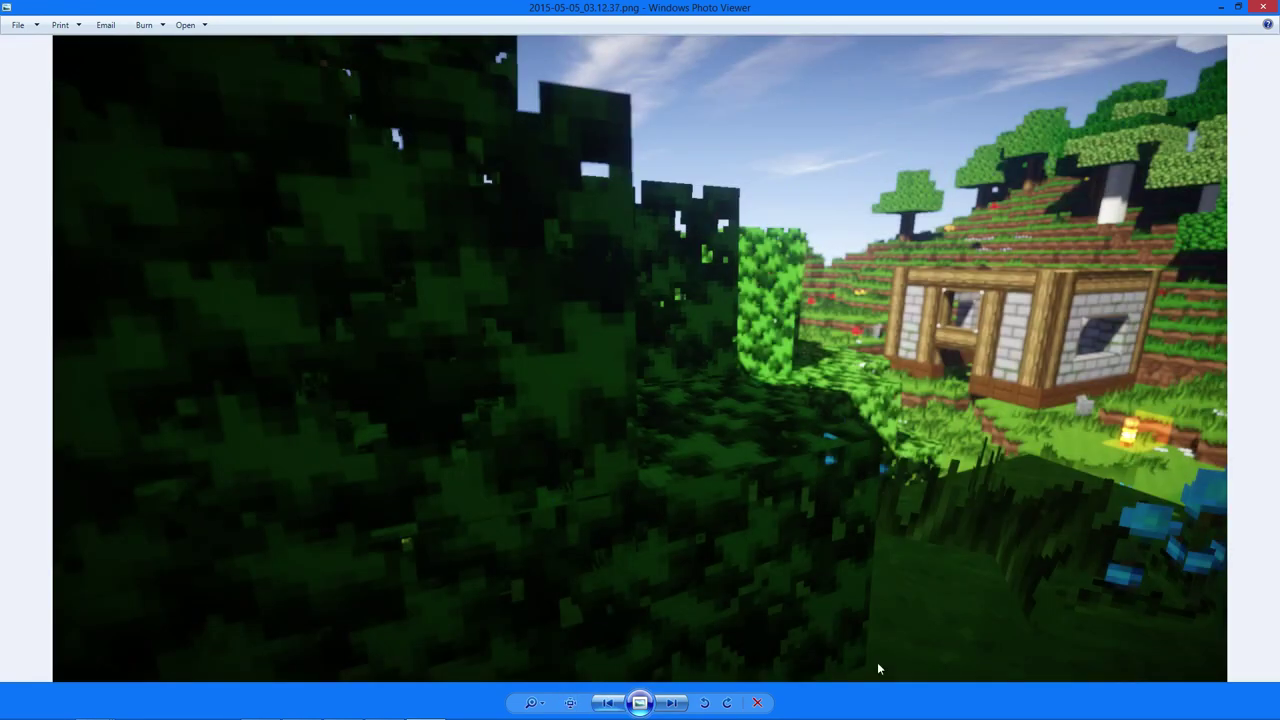
{"action": "left_click", "coordinate": [1222, 7]}
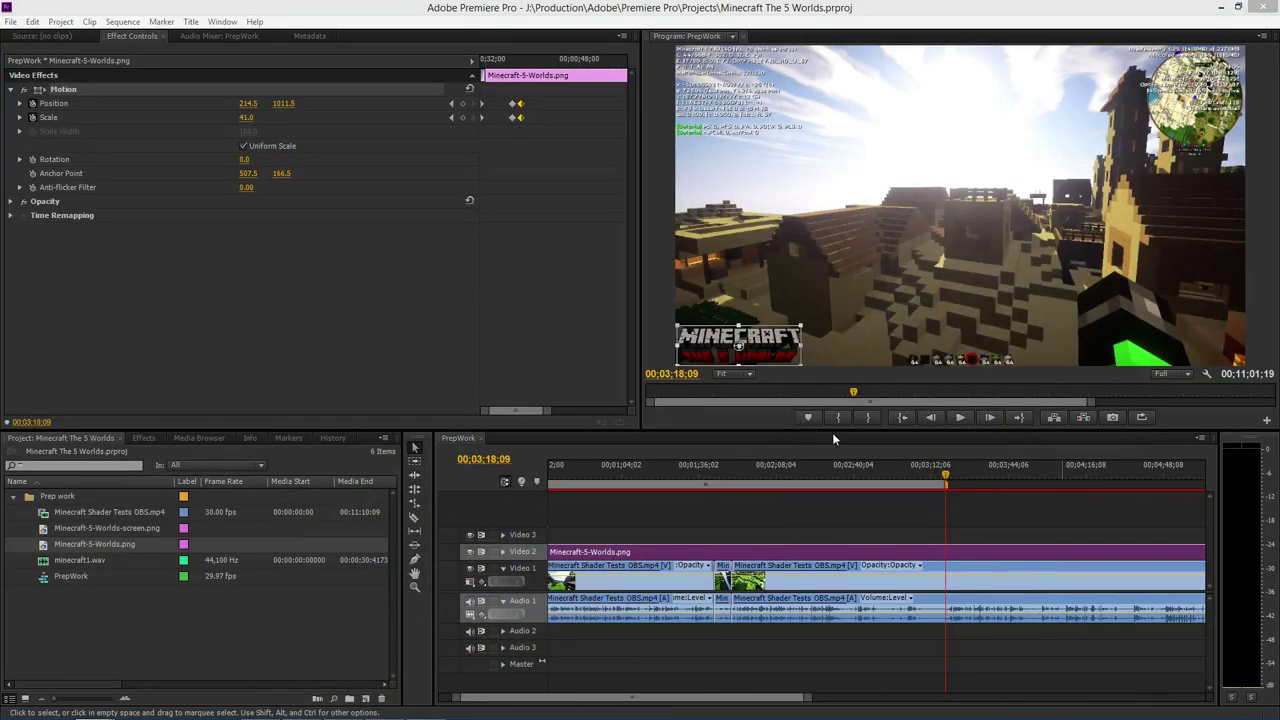
Play and scrub through the gameplay in the PrepWork sequence from 00;03;18;09 up to 00;08;24;18.
{"action": "left_click_drag", "start_coordinate": [645, 698], "coordinate": [726, 704]}
{"action": "left_click_drag", "start_coordinate": [867, 473], "coordinate": [897, 478]}
{"action": "key", "text": "space"}
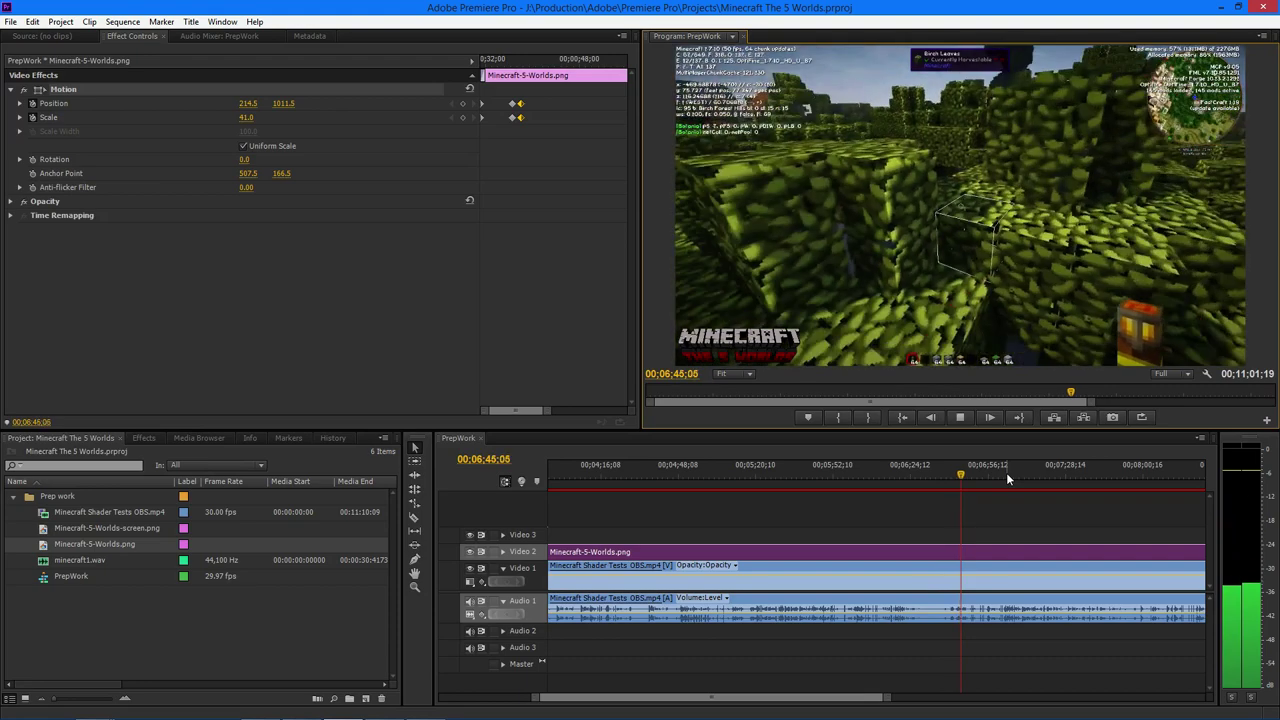
{"action": "left_click_drag", "start_coordinate": [870, 698], "coordinate": [900, 697]}
{"action": "left_click", "coordinate": [1016, 476]}
{"action": "left_click", "coordinate": [1026, 475]}
{"action": "key", "text": "space"}
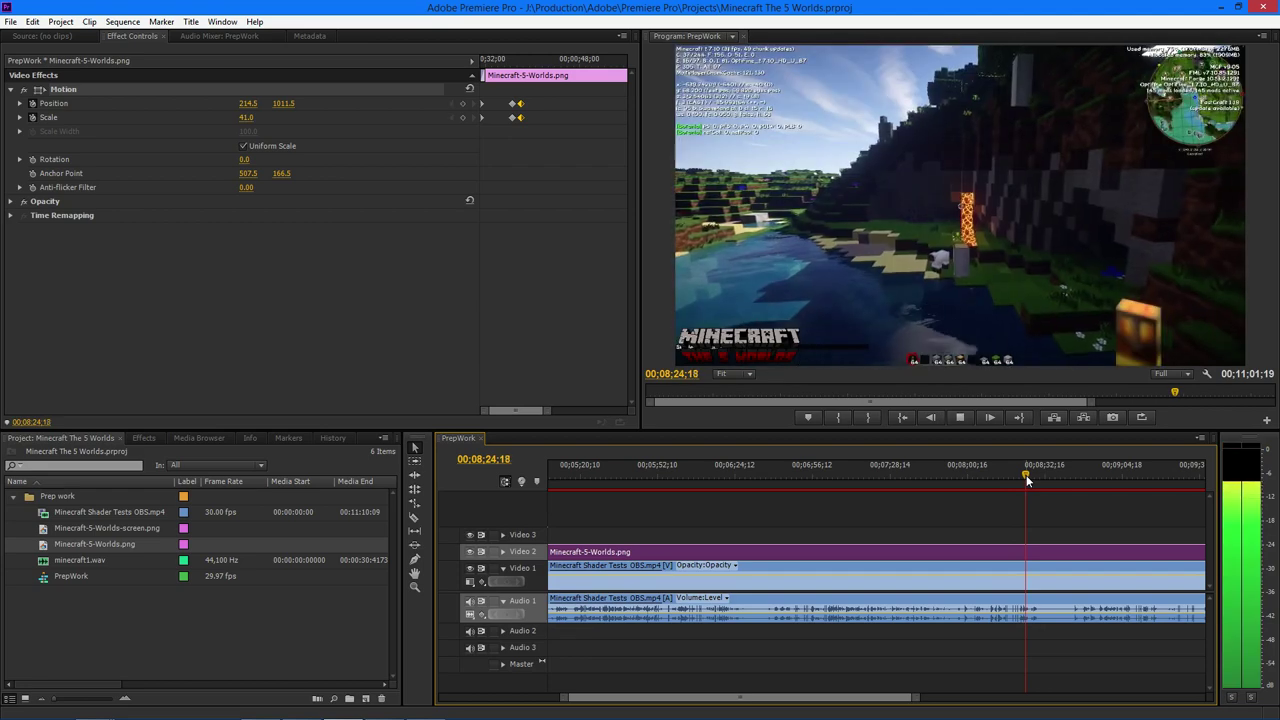
Skip ahead through the dusk and night gameplay and play it up to 00;09;52;29.
{"action": "left_click", "coordinate": [1049, 474]}
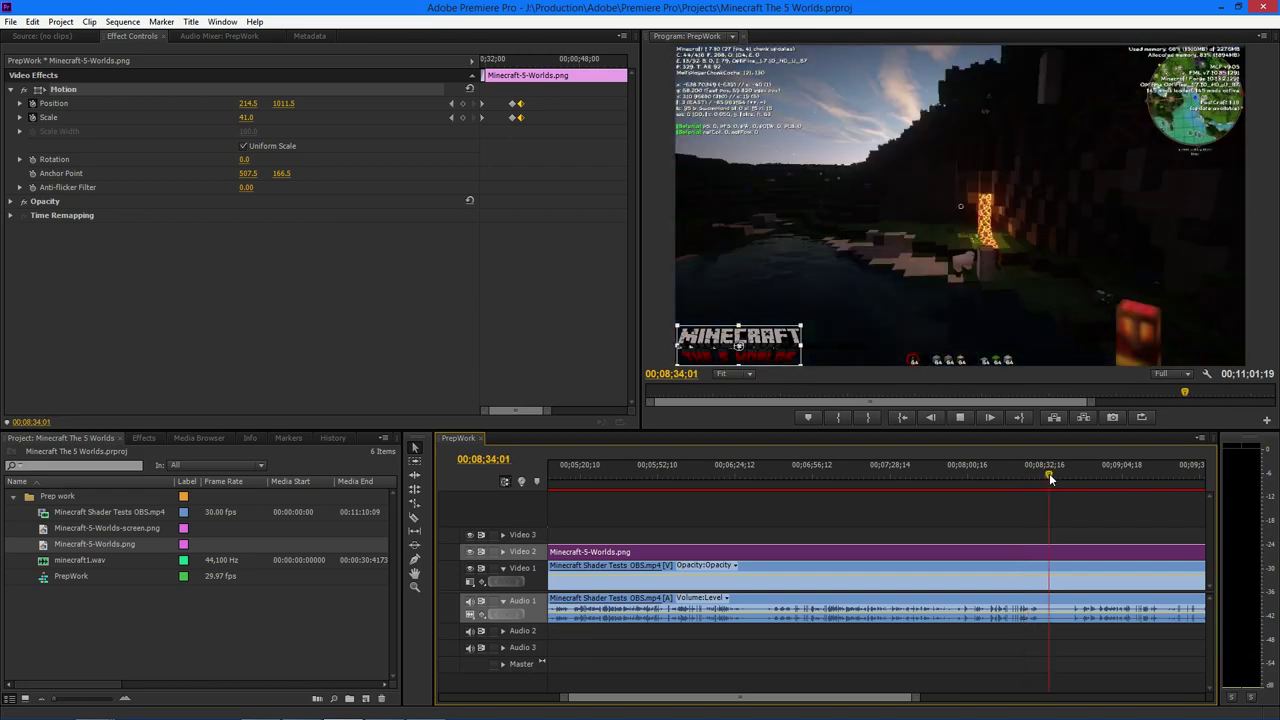
{"action": "left_click_drag", "start_coordinate": [894, 697], "coordinate": [952, 700]}
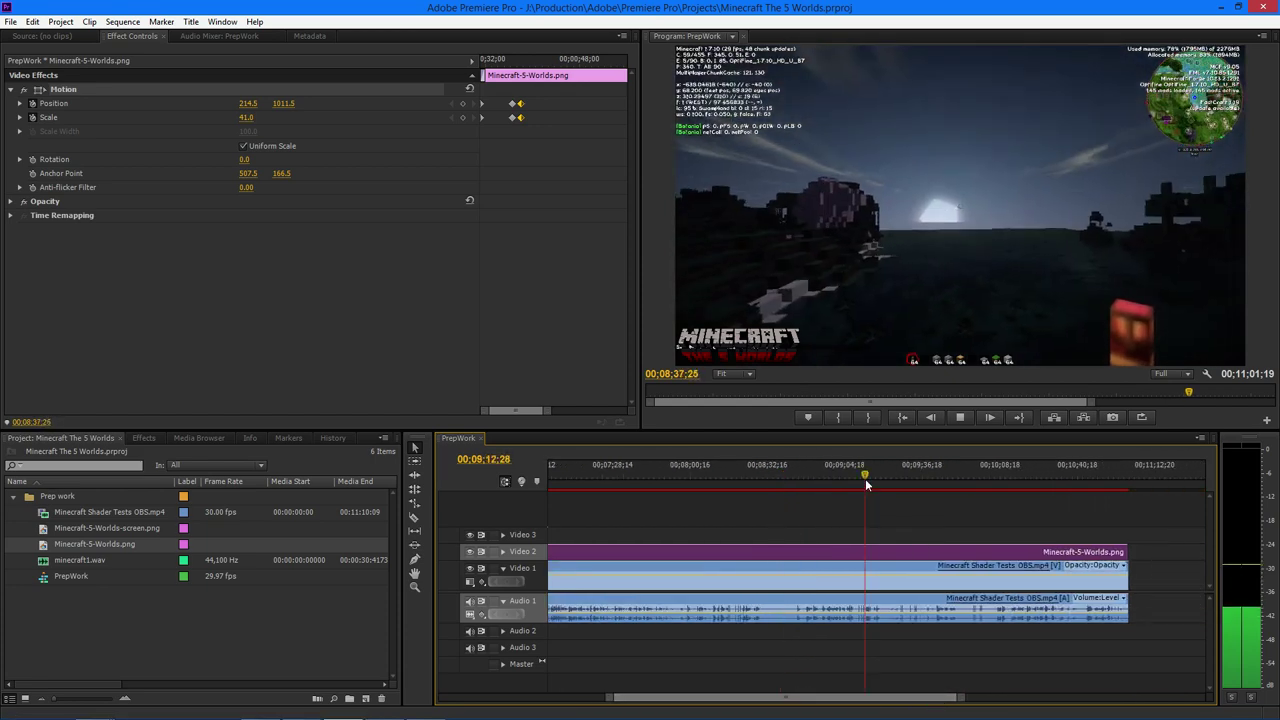
{"action": "left_click", "coordinate": [865, 475]}
{"action": "left_click", "coordinate": [927, 488]}
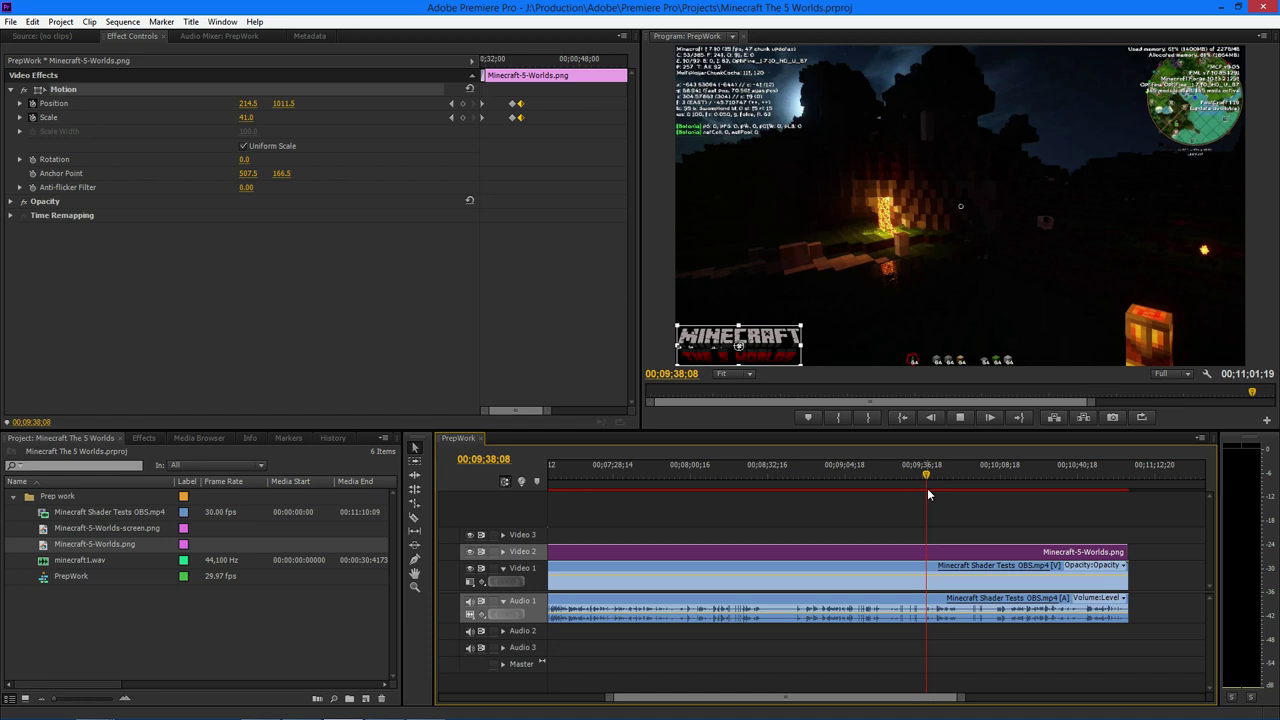
{"action": "key", "text": "space"}
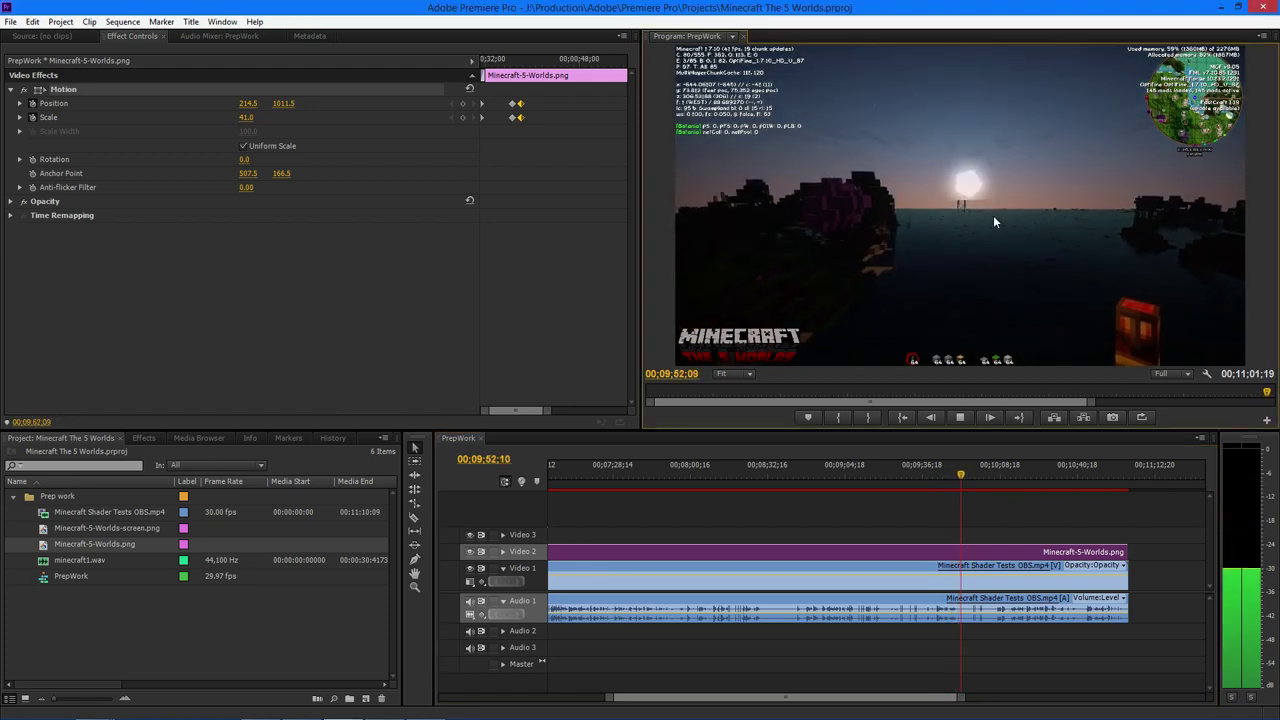
{"action": "key", "text": "space"}
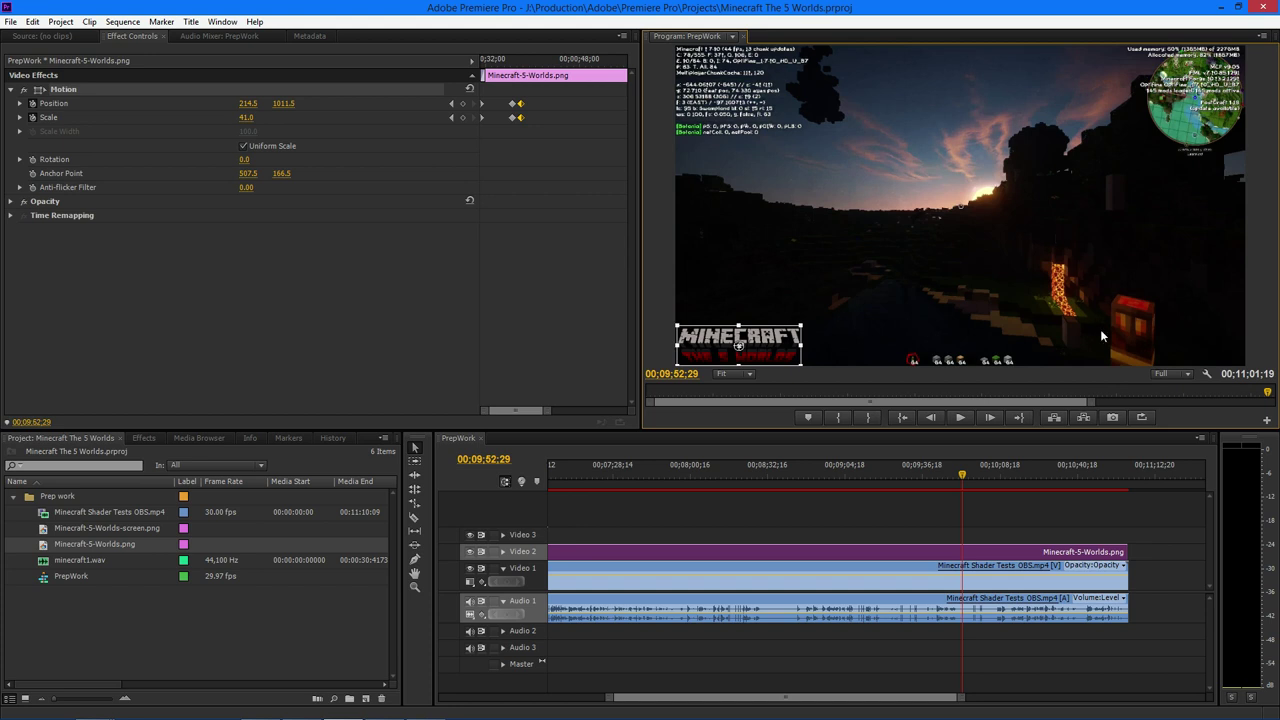
Examine the sunrise gameplay from about 00;10;03;19 through to the end of the sequence.
{"action": "left_click", "coordinate": [969, 477]}
{"action": "left_click_drag", "start_coordinate": [969, 477], "coordinate": [988, 470]}
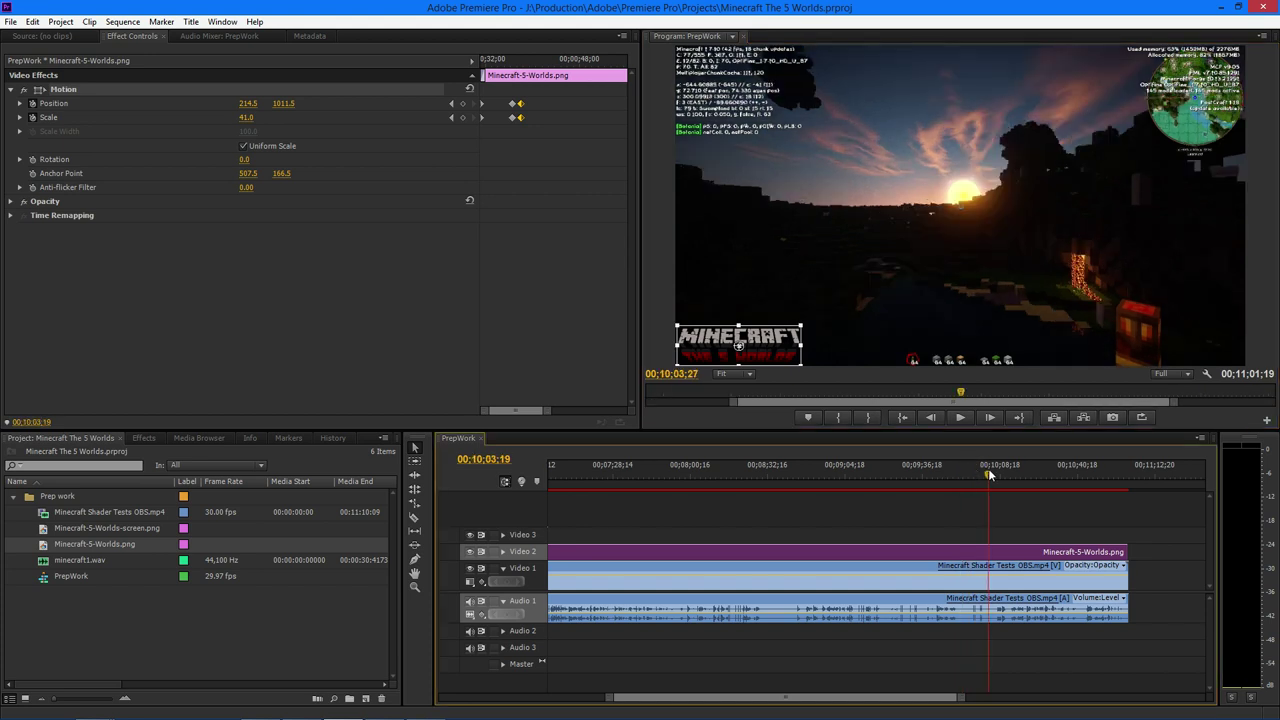
{"action": "key", "text": "space"}
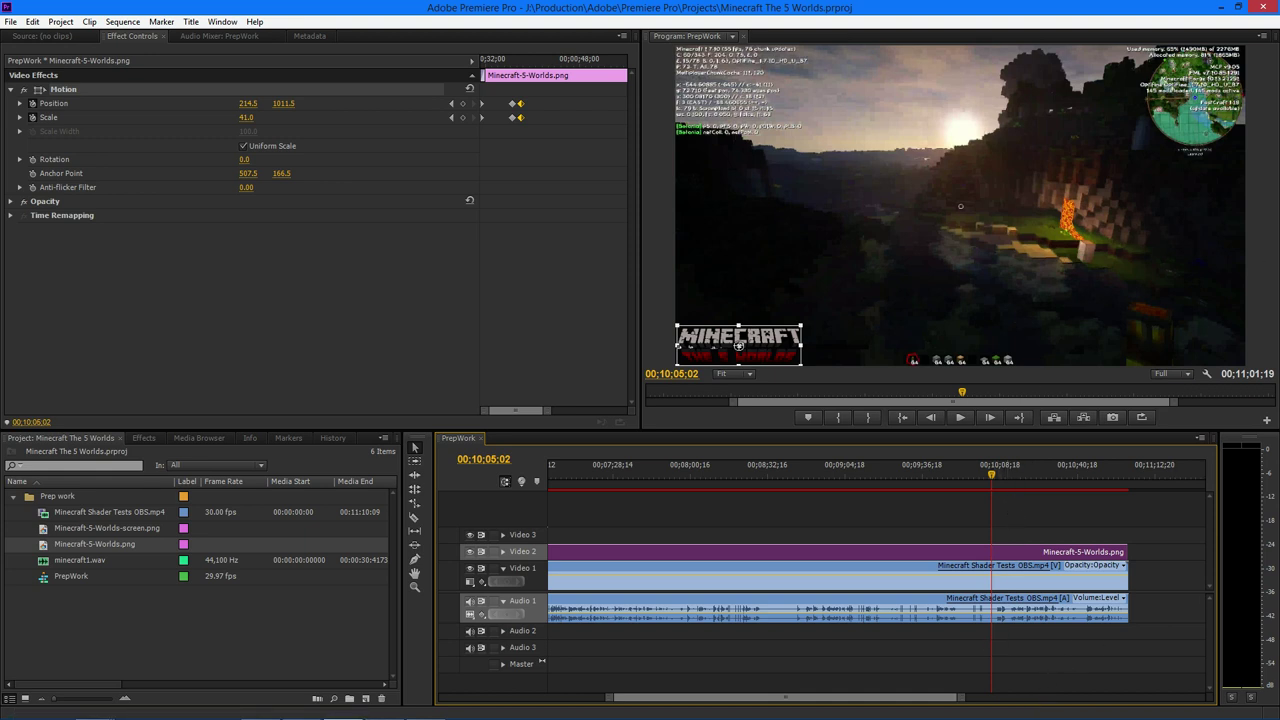
{"action": "key", "text": "space"}
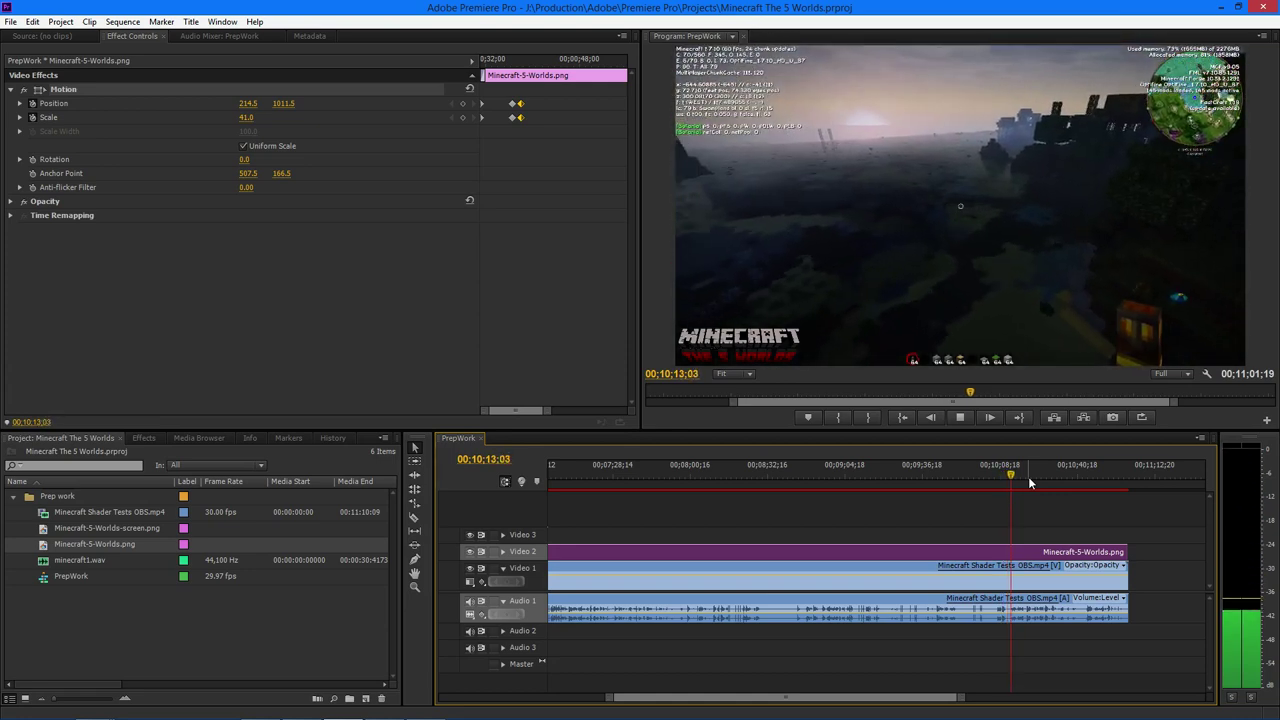
{"action": "left_click", "coordinate": [1040, 476]}
{"action": "left_click", "coordinate": [1050, 476]}
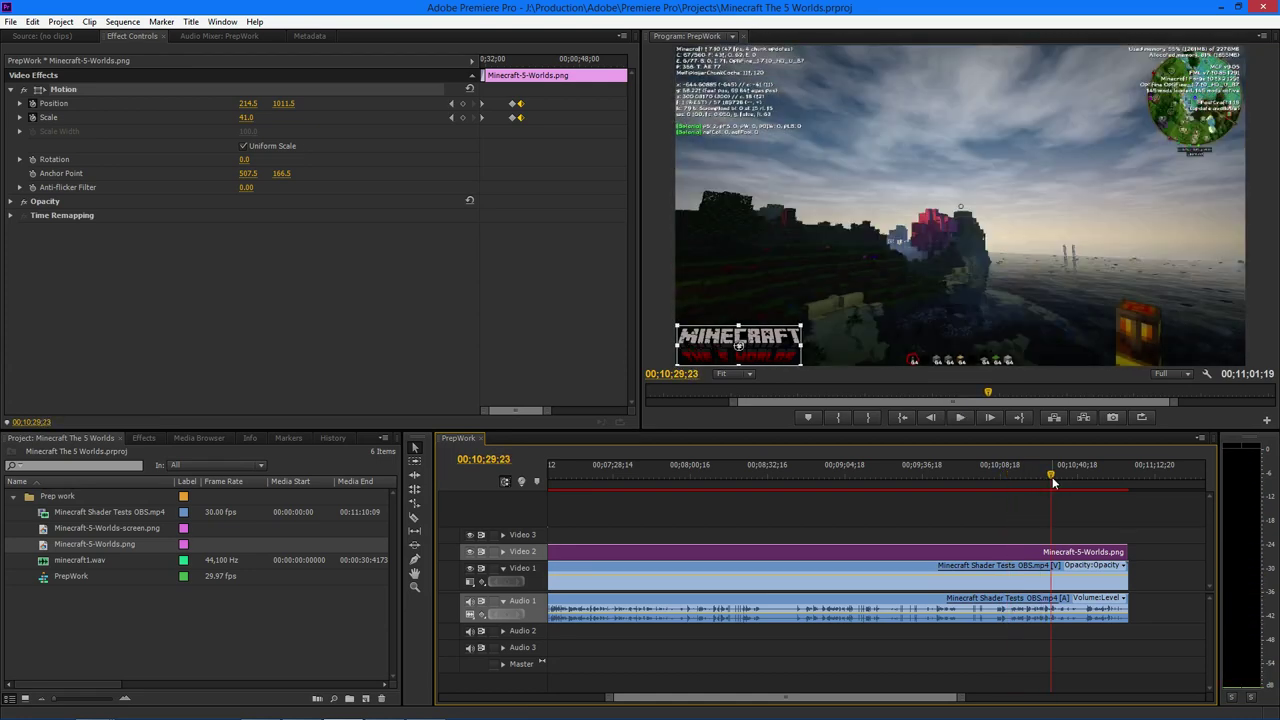
{"action": "key", "text": "space"}
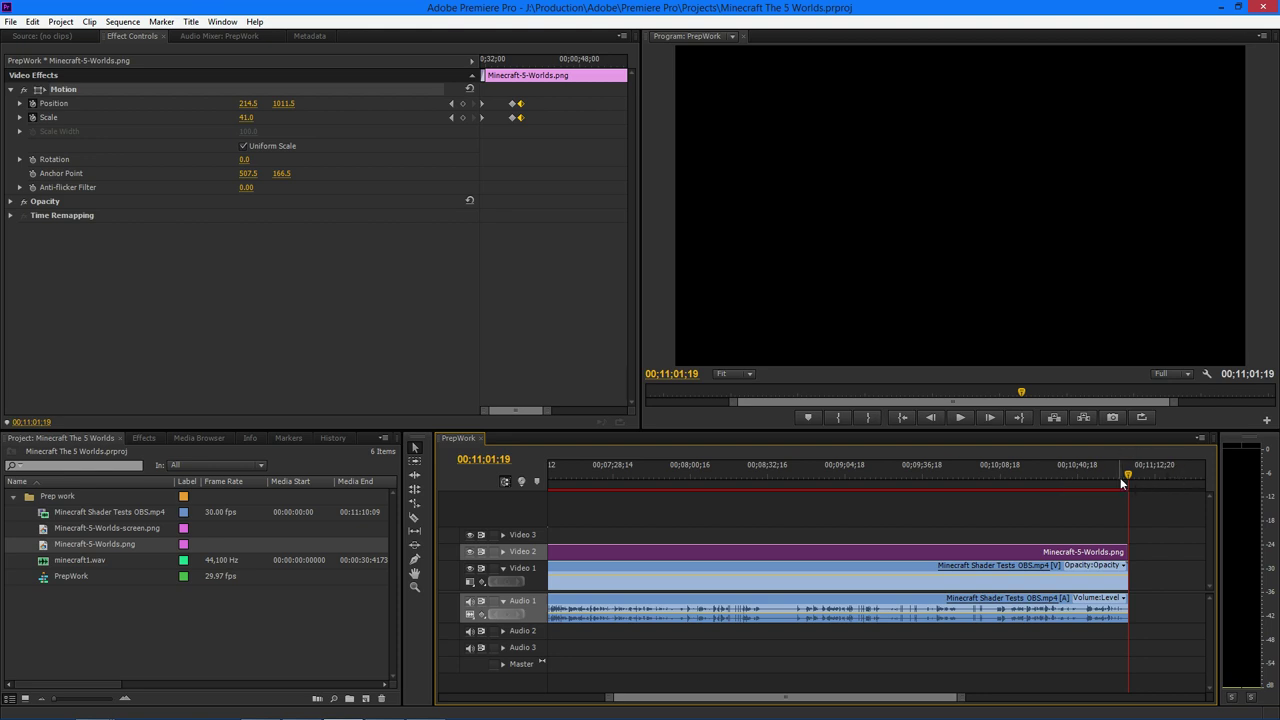
Play the closing seconds from 00;10;53;14 to 00;10;59;04 and show the end of the clips in closer detail.
{"action": "left_click_drag", "start_coordinate": [1121, 483], "coordinate": [1108, 477]}
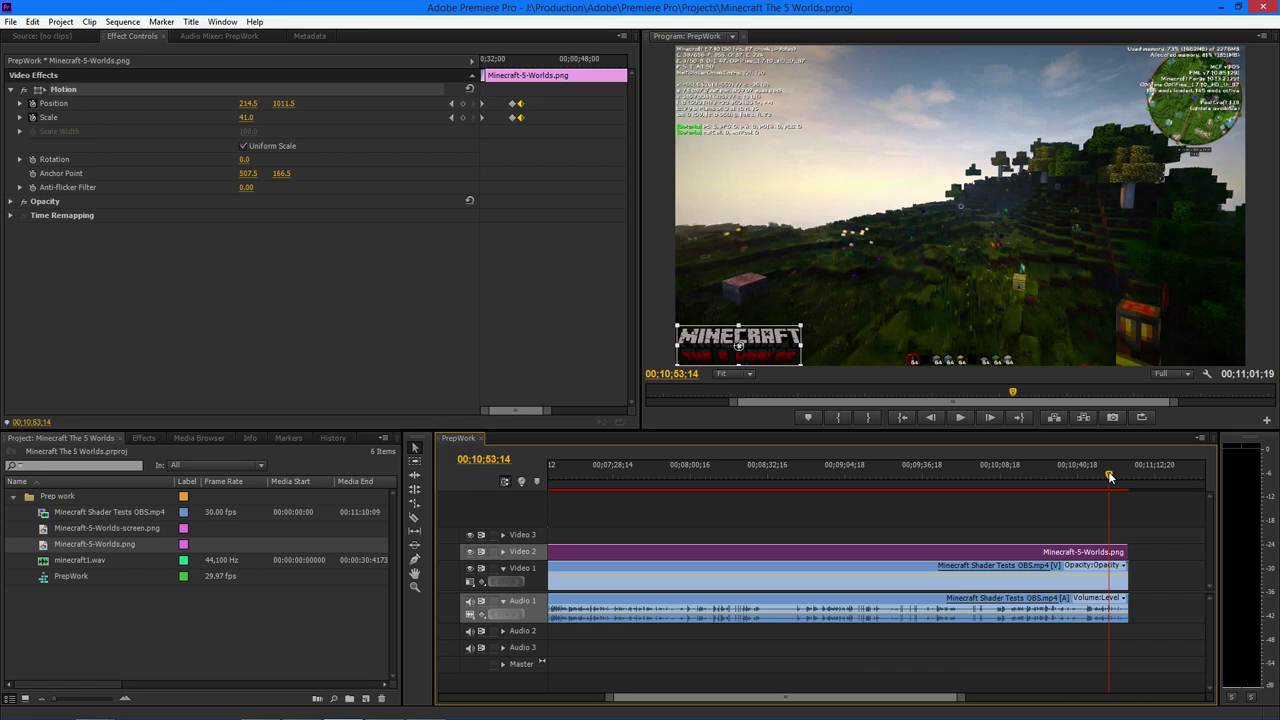
{"action": "key", "text": "space"}
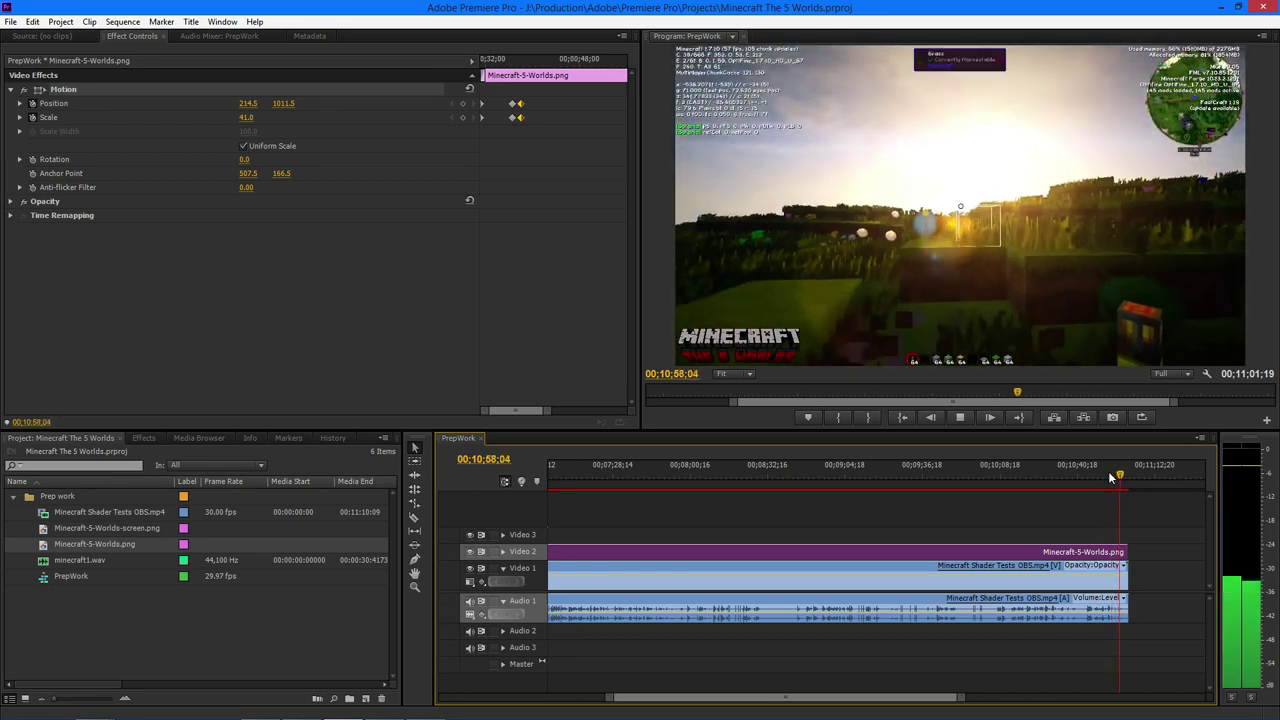
{"action": "key", "text": "space"}
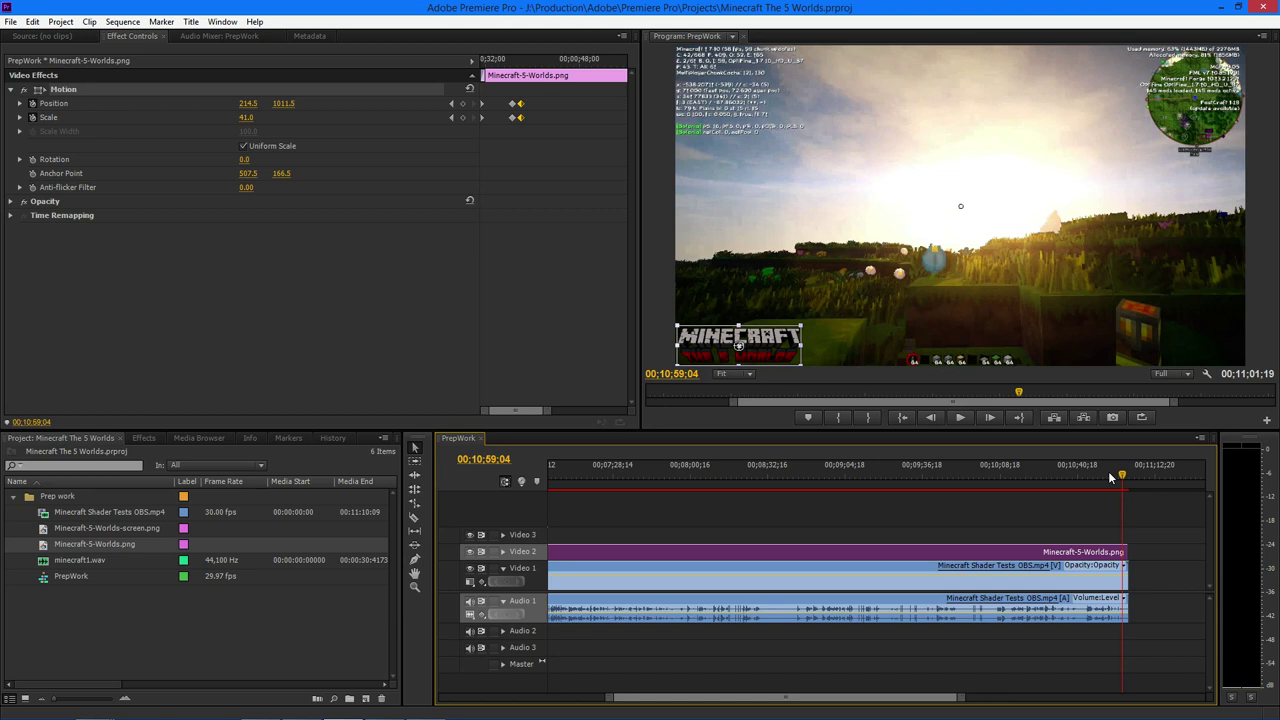
{"action": "key", "text": "minus"}
{"action": "key", "text": "minus"}
{"action": "key", "text": "minus"}
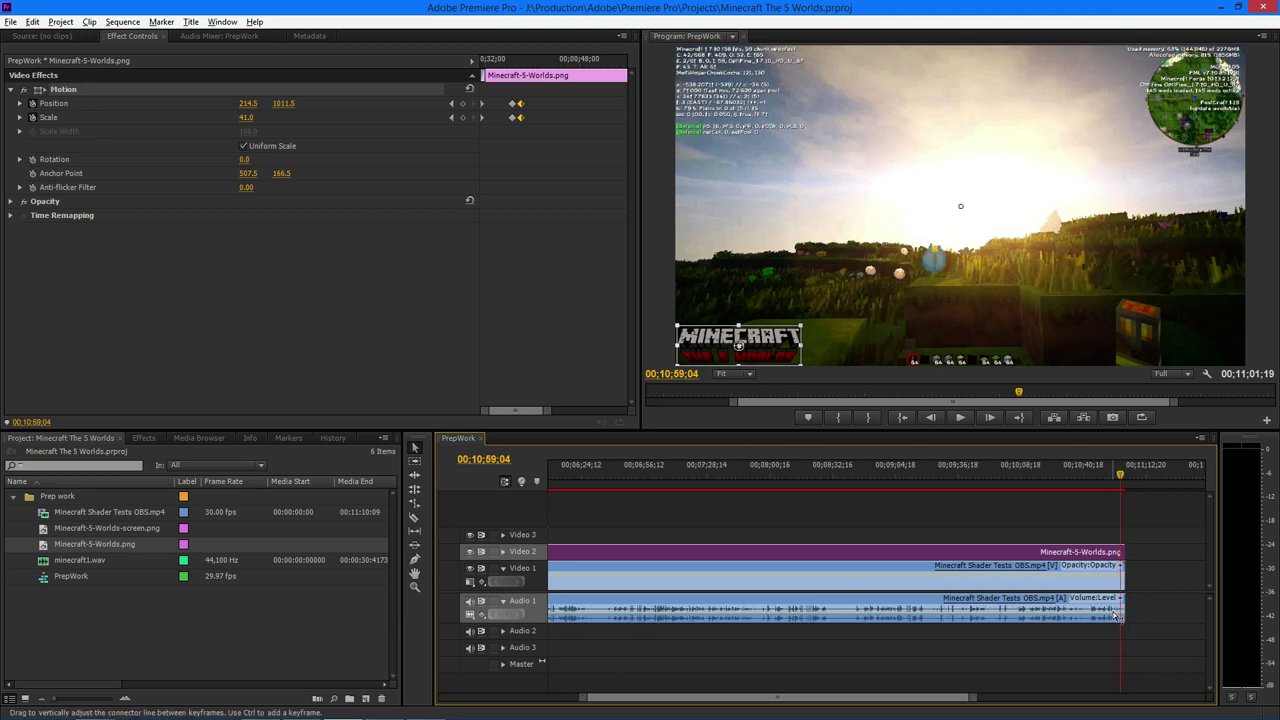
{"action": "scroll", "coordinate": [1105, 617], "scroll_direction": "up", "scroll_amount": 5}
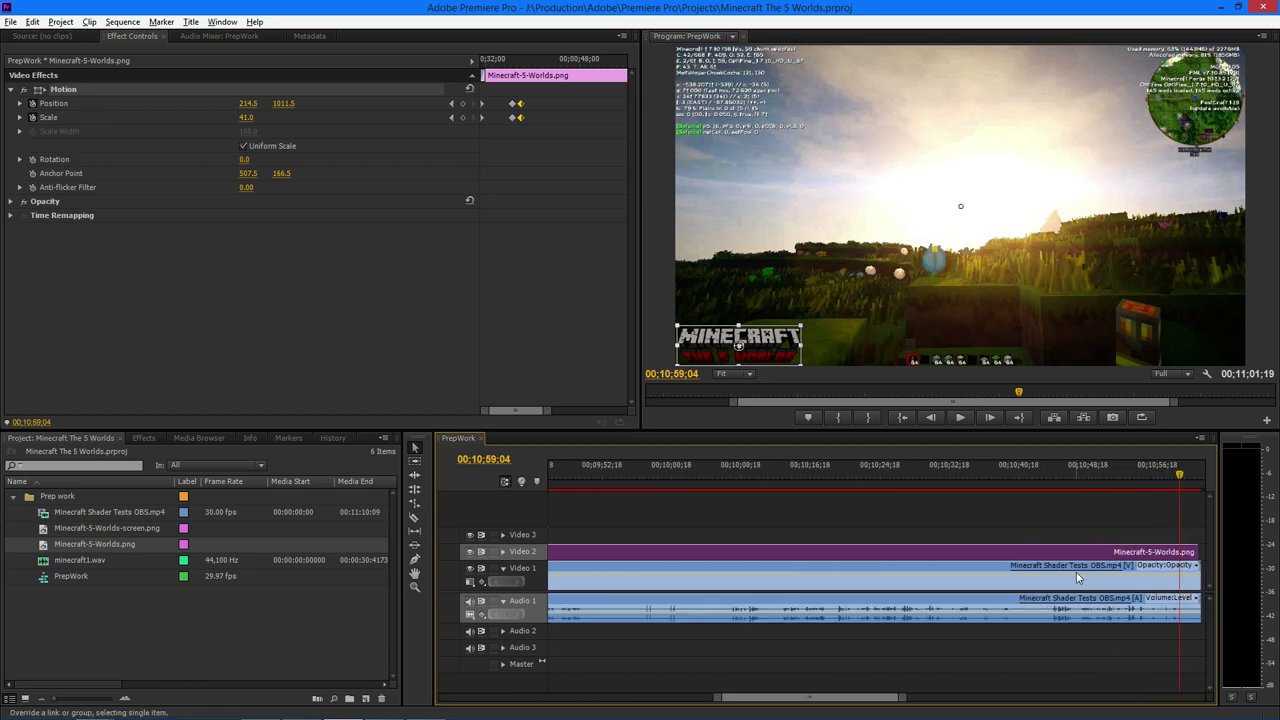
{"action": "left_click_drag", "start_coordinate": [781, 697], "coordinate": [806, 697]}
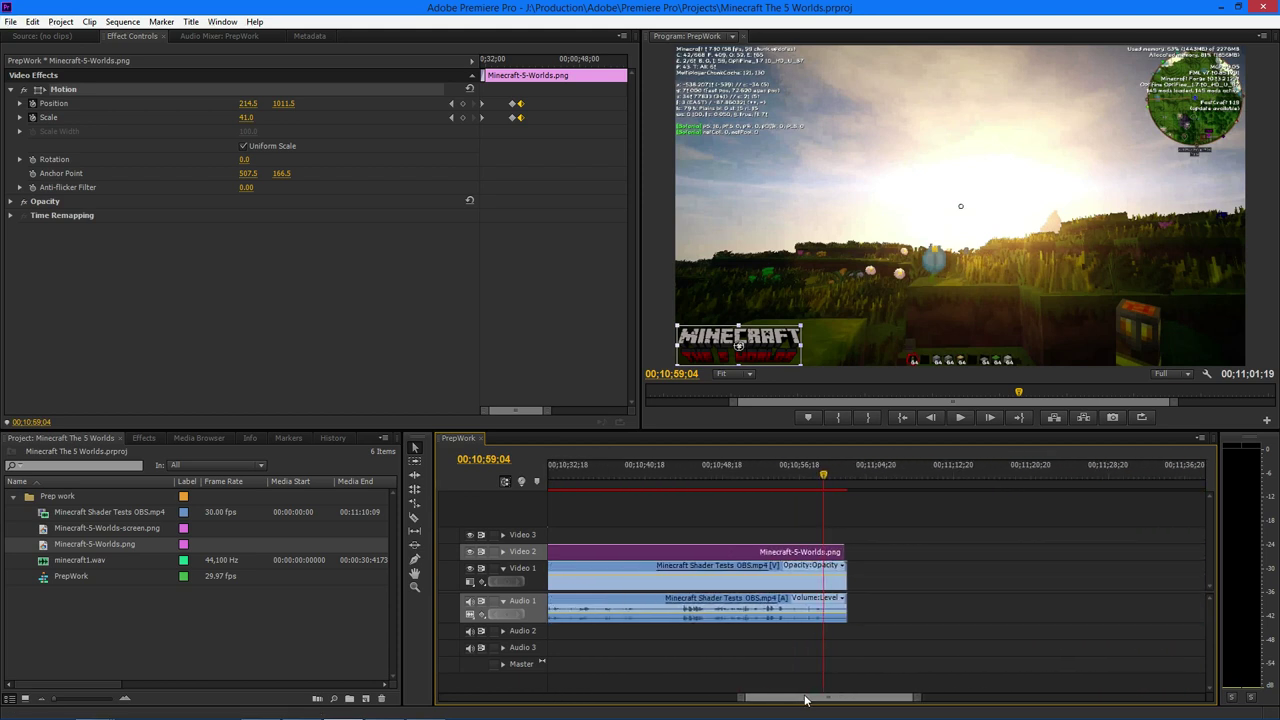
Split the gameplay clip and its audio at 00;10;59;00 with the Razor tool.
{"action": "key", "text": "c"}
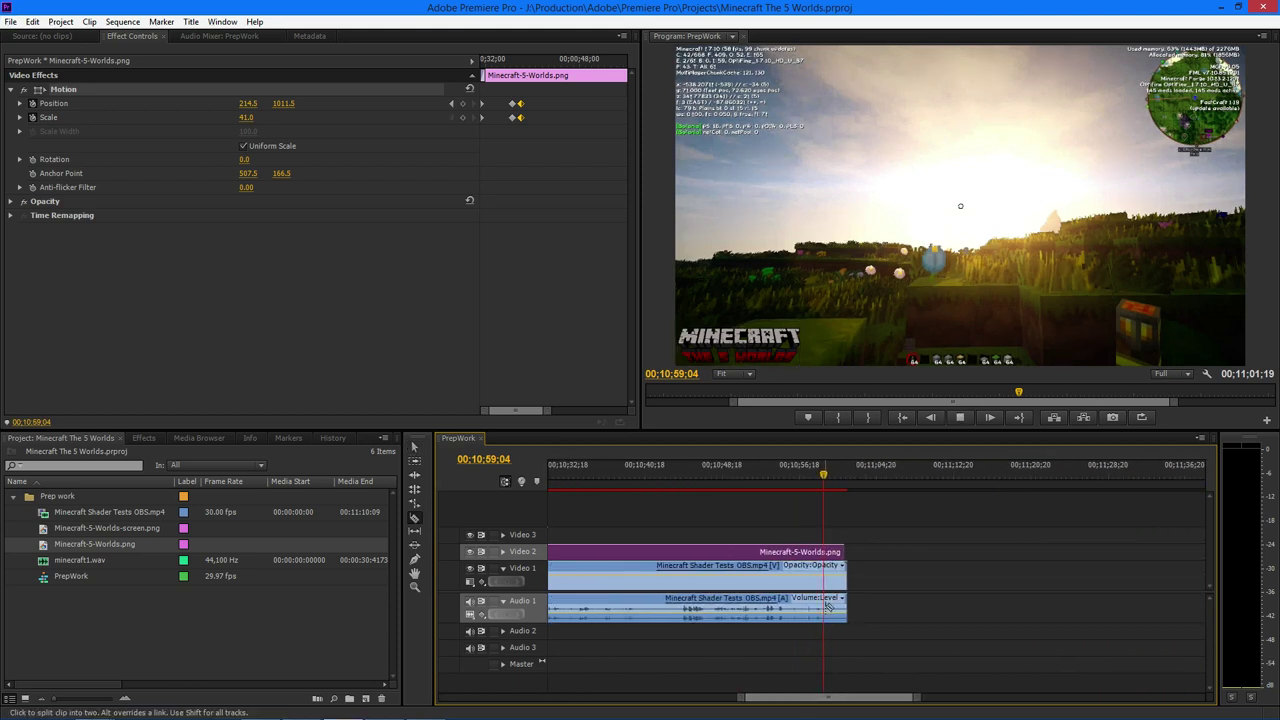
{"action": "key", "text": "space"}
{"action": "key", "text": "space"}
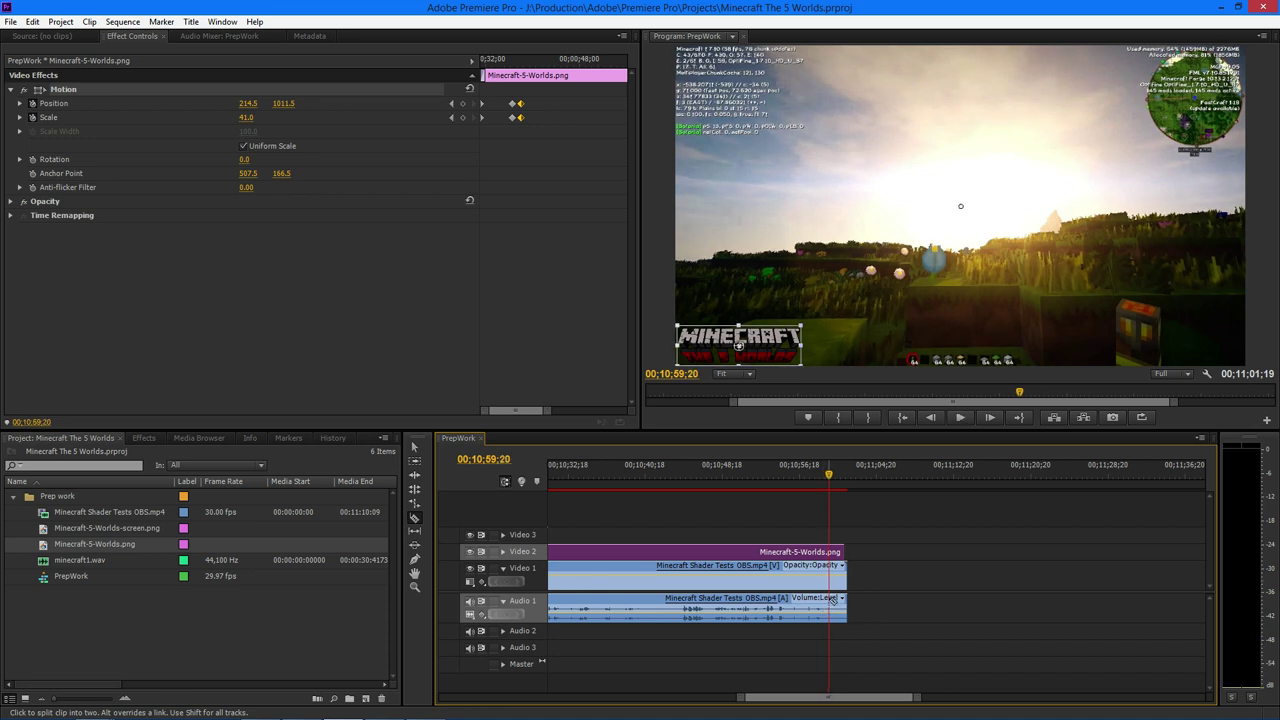
{"action": "left_click_drag", "start_coordinate": [824, 478], "coordinate": [818, 481]}
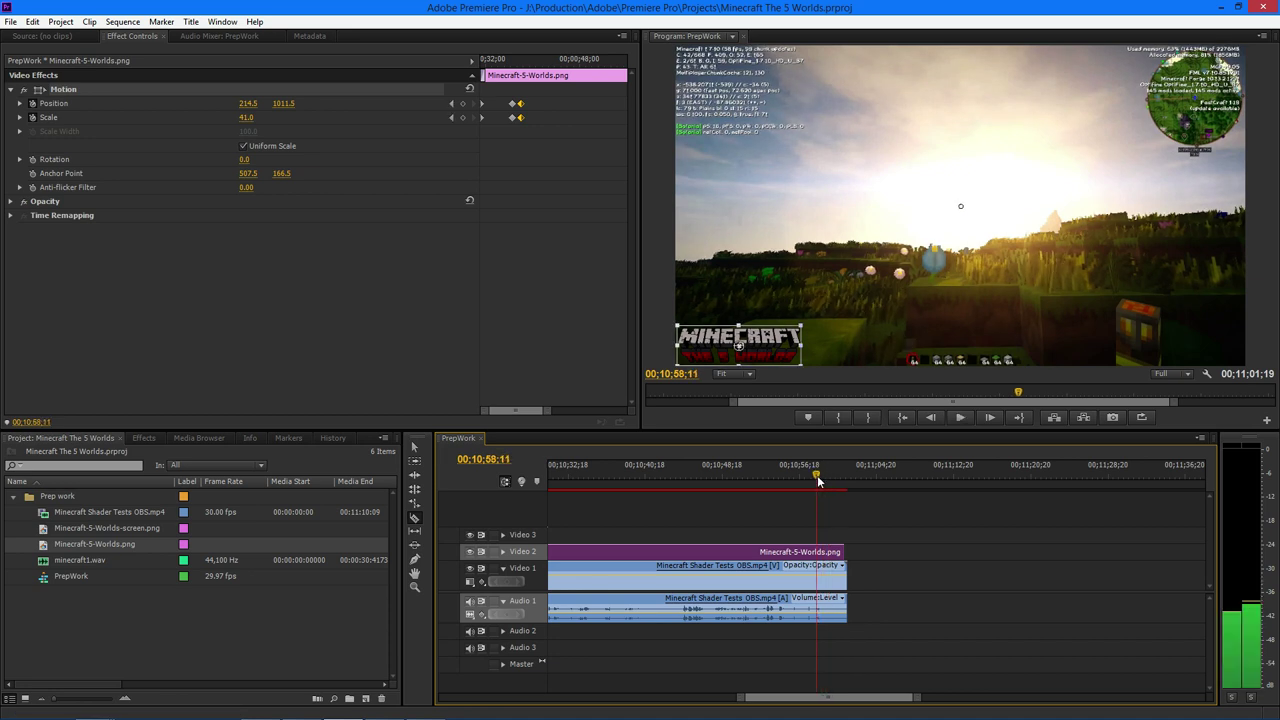
{"action": "key", "text": "space"}
{"action": "key", "text": "space"}
{"action": "left_click", "coordinate": [823, 607]}
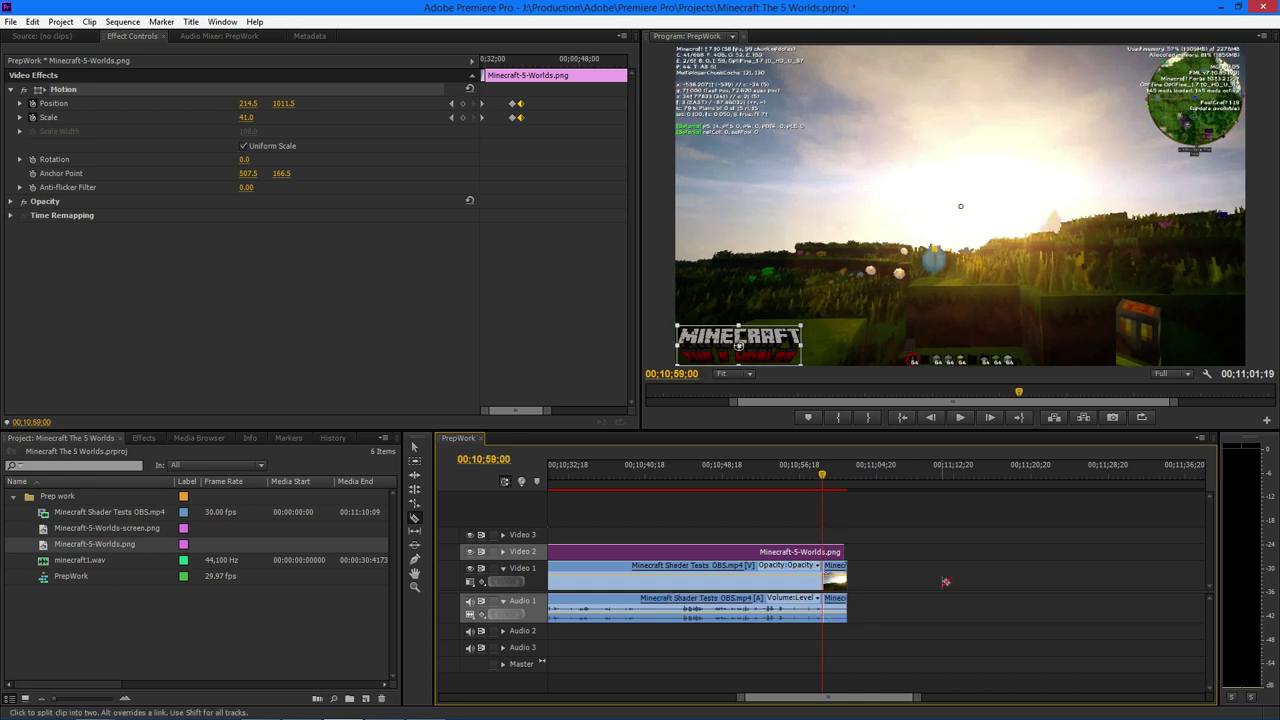
Step frame by frame around the appearance of the game menu and place the playhead at 00;10;59;28, before the menu.
{"action": "key", "text": "space"}
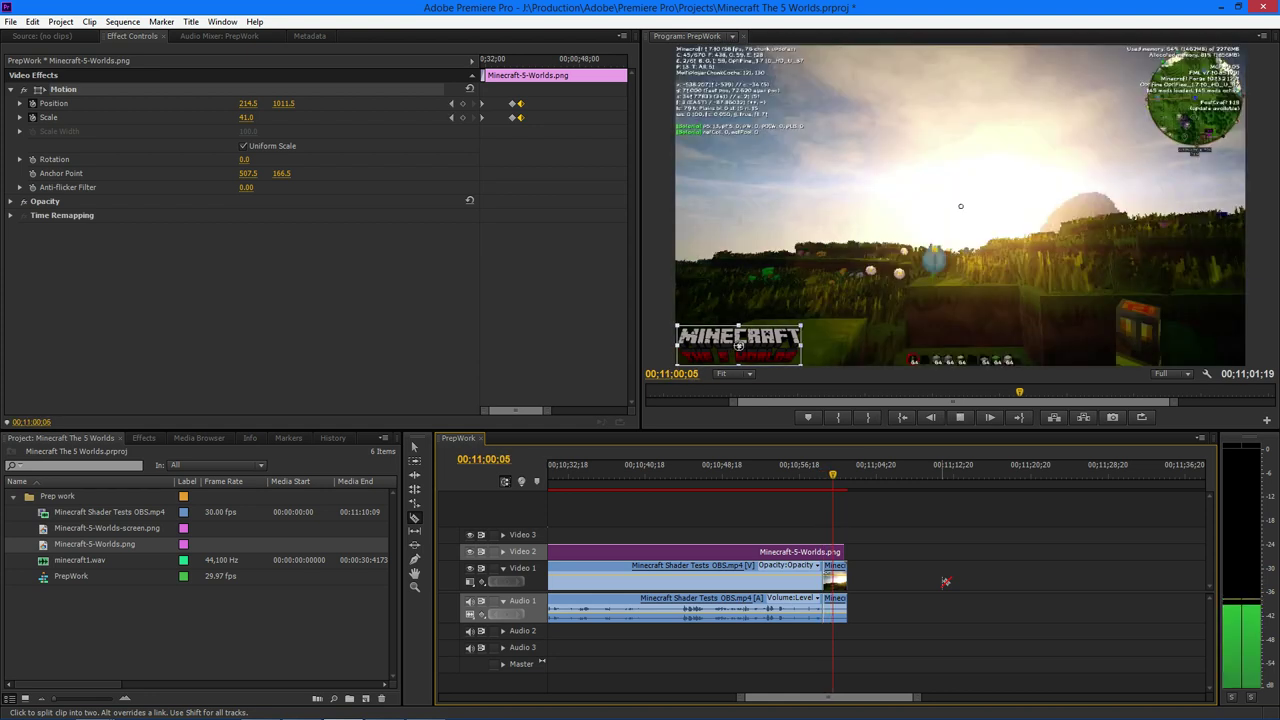
{"action": "key", "text": "space"}
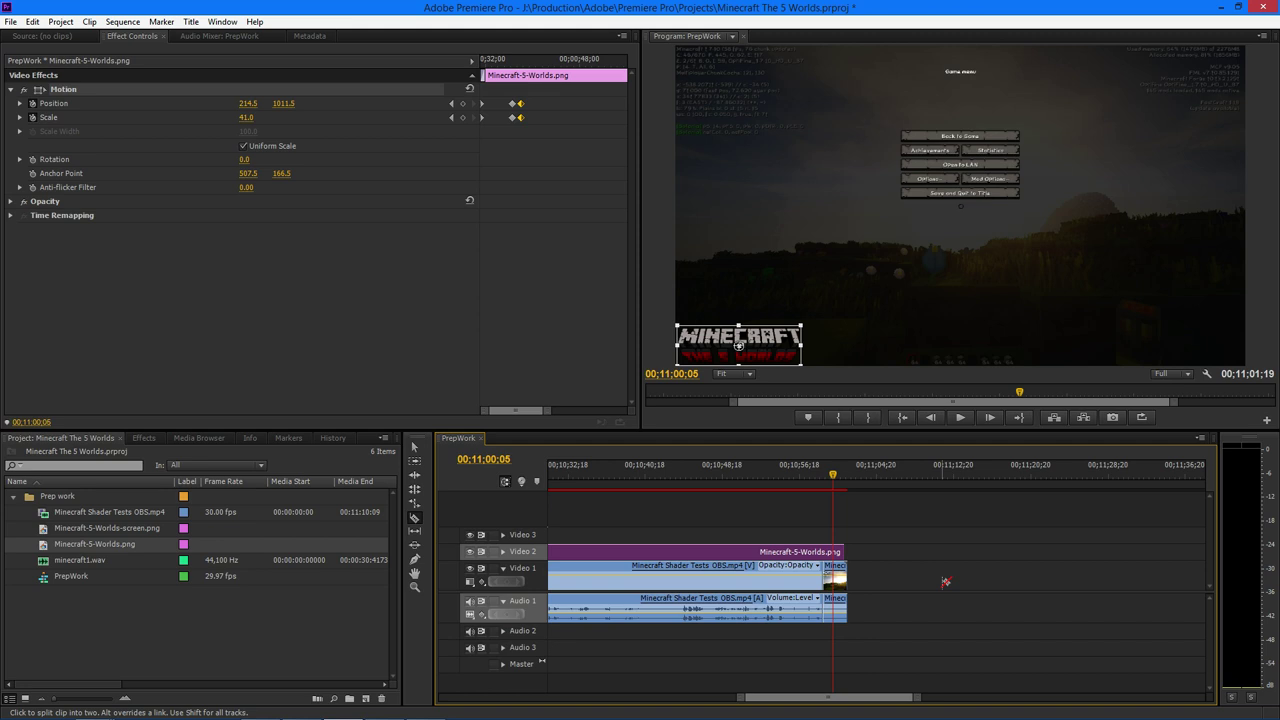
{"action": "key", "text": "Left"}
{"action": "key", "text": "Left"}
{"action": "key", "text": "Left"}
{"action": "key", "text": "Left"}
{"action": "key", "text": "Left"}
{"action": "key", "text": "Left"}
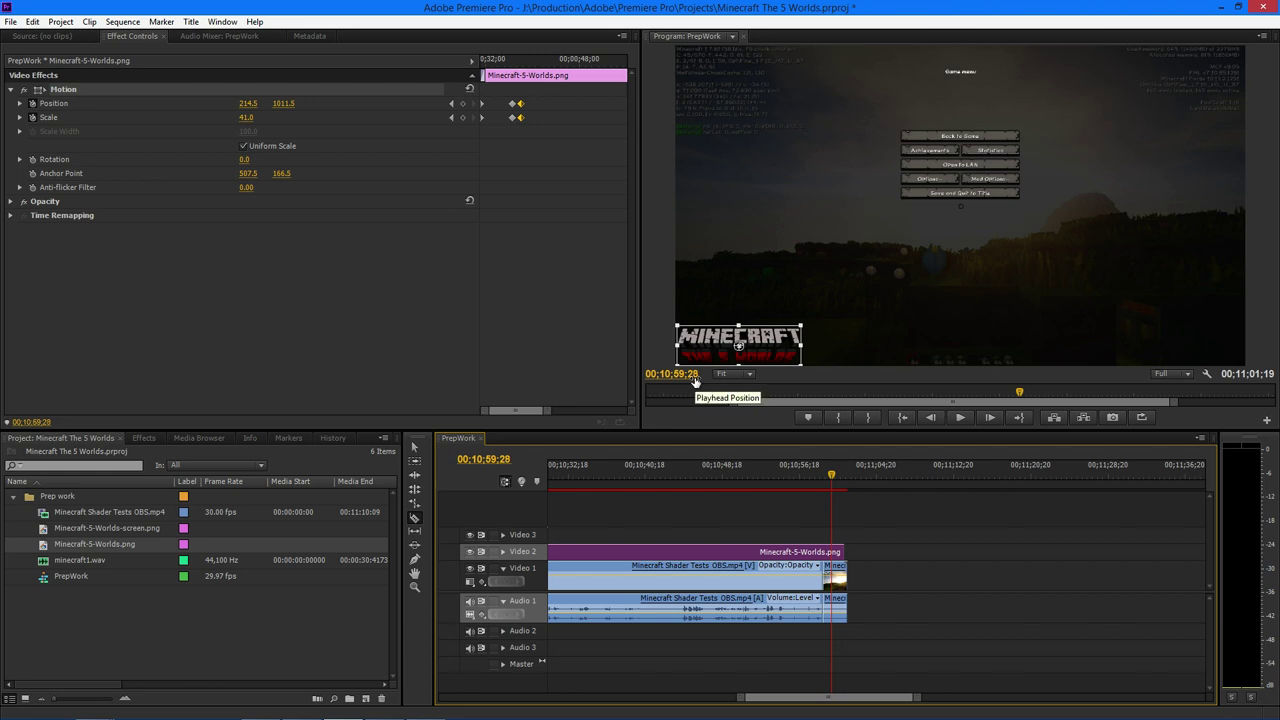
{"action": "key", "text": "Right"}
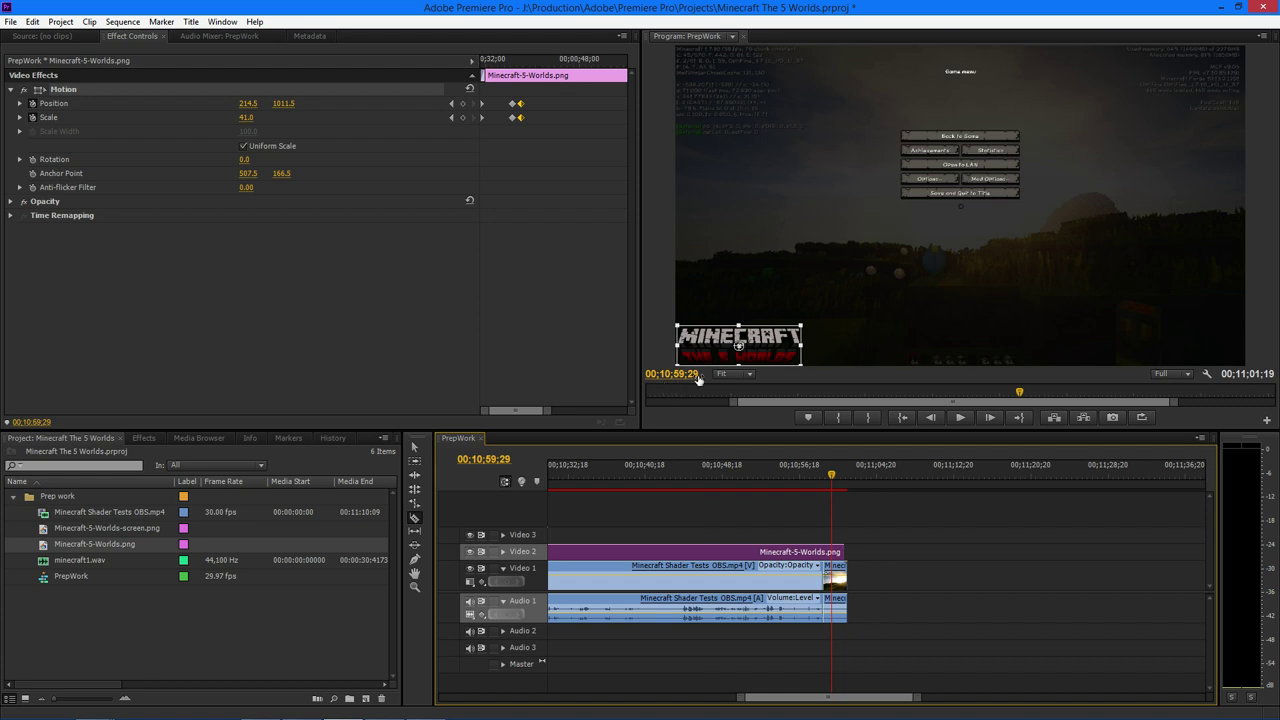
{"action": "key", "text": "Right"}
{"action": "key", "text": "Right"}
{"action": "key", "text": "Right"}
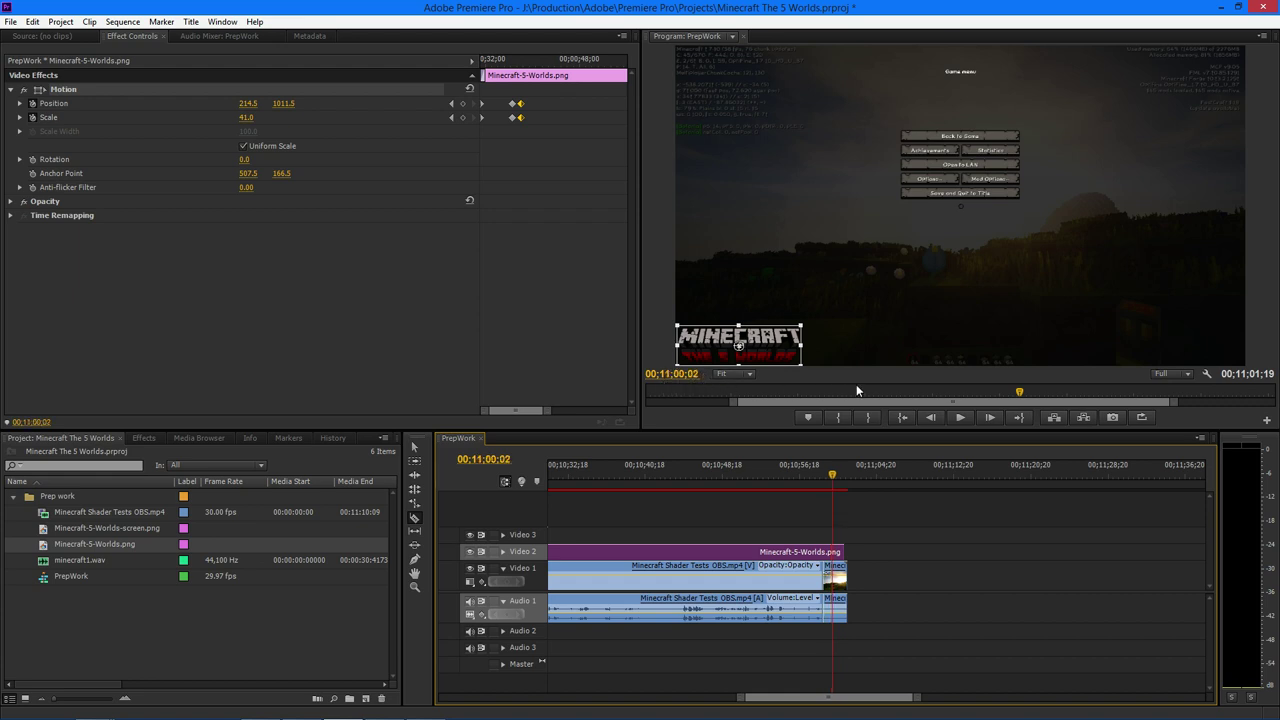
{"action": "key", "text": "Left"}
{"action": "key", "text": "Left"}
{"action": "key", "text": "Left"}
{"action": "key", "text": "Left"}
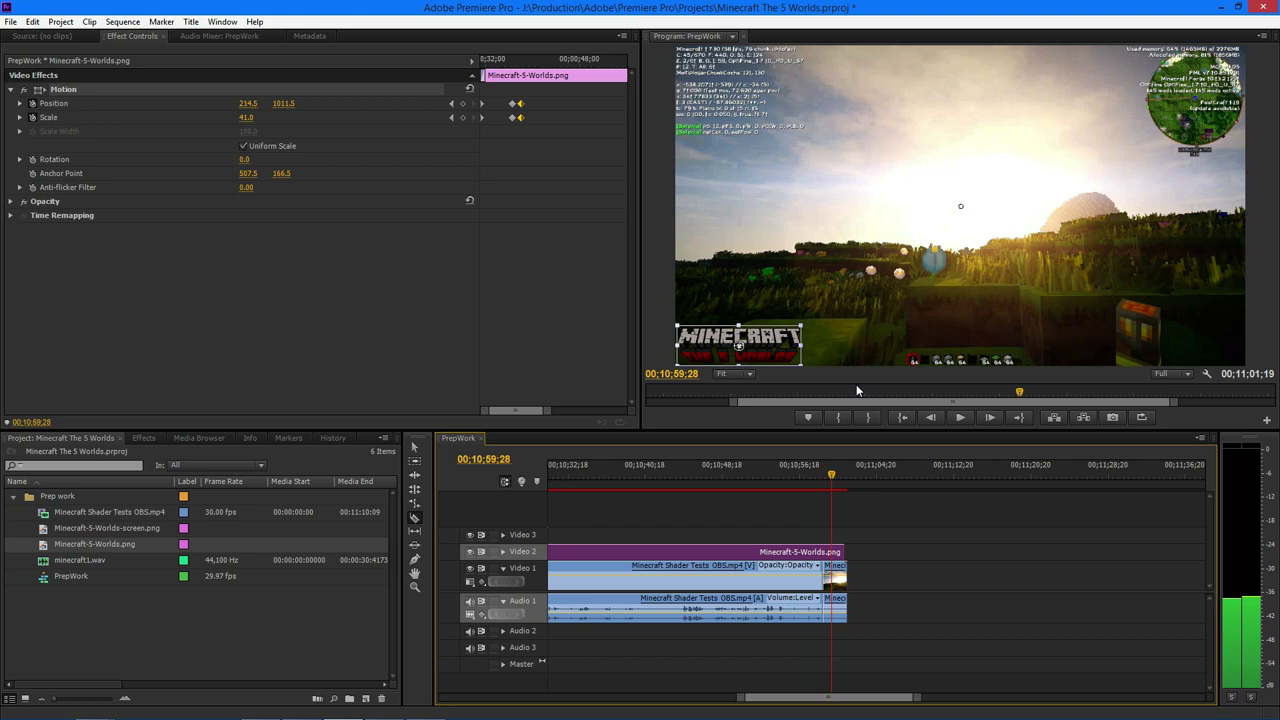
{"action": "key", "text": "Right"}
{"action": "key", "text": "Left"}
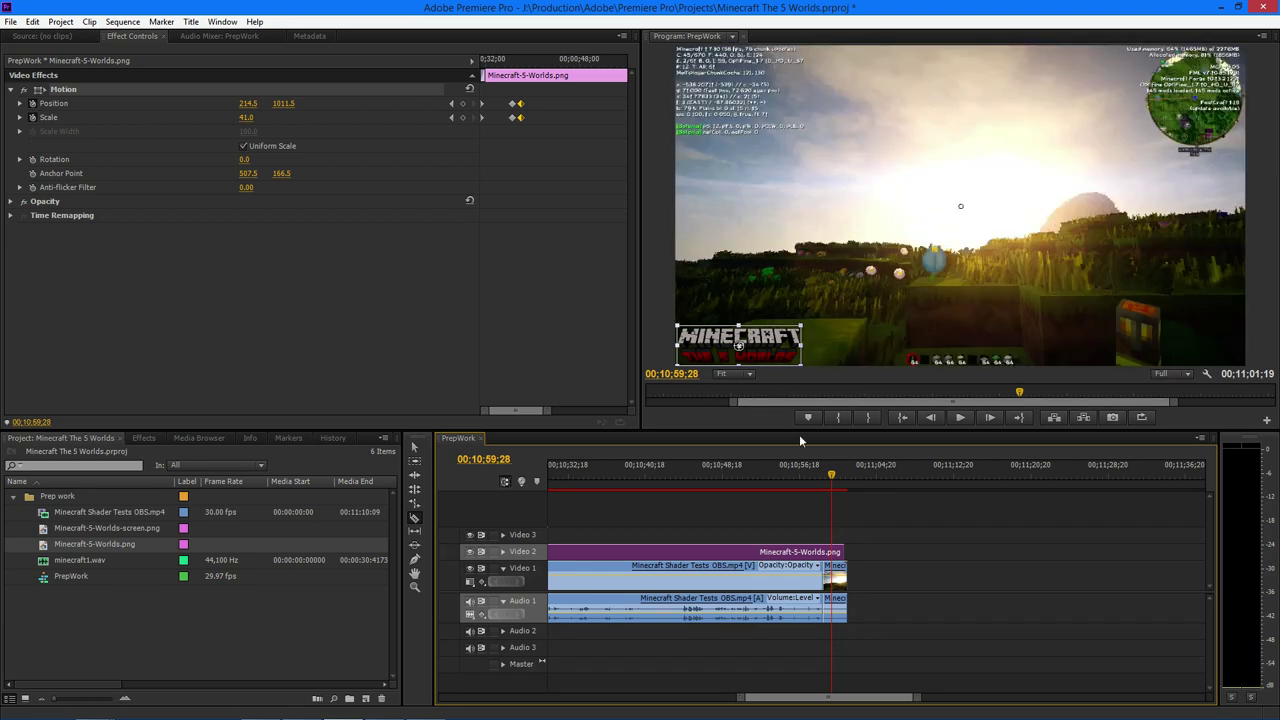
Replace the last split with one at 00;10;59;28 and delete the leftover end of the gameplay clip with its audio.
{"action": "key", "text": "ctrl+z"}
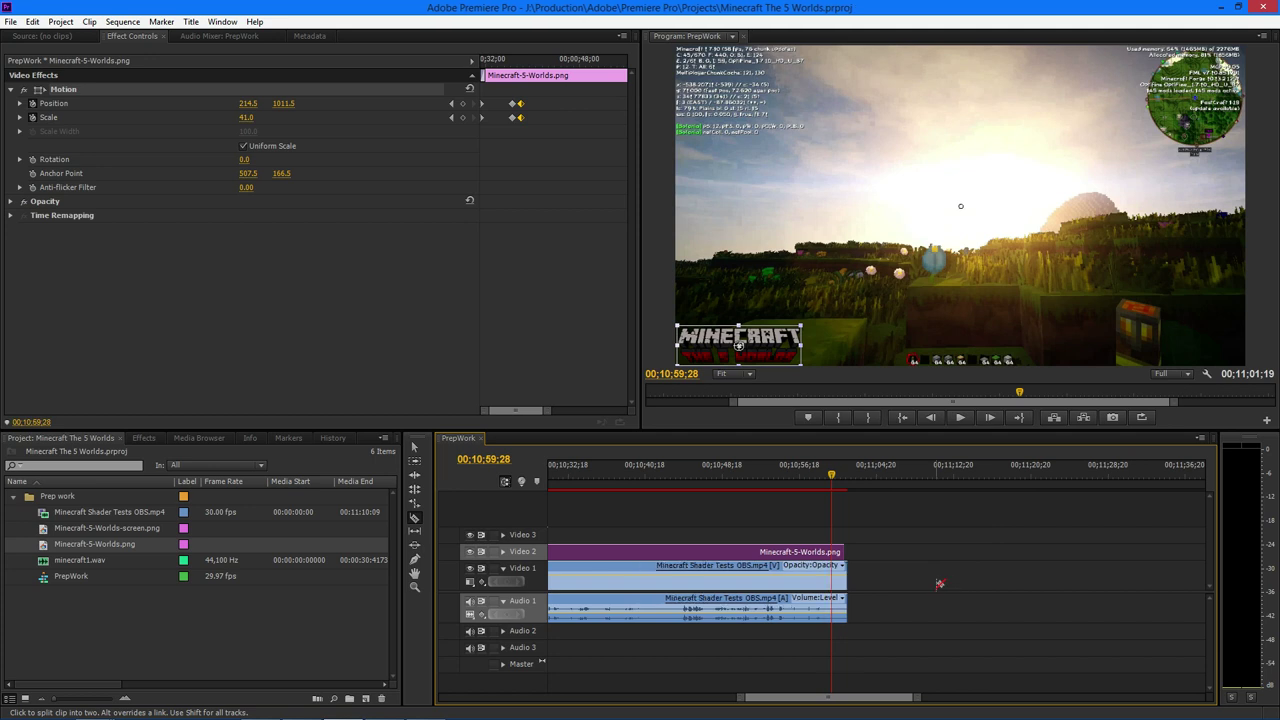
{"action": "left_click", "coordinate": [832, 600]}
{"action": "key", "text": "v"}
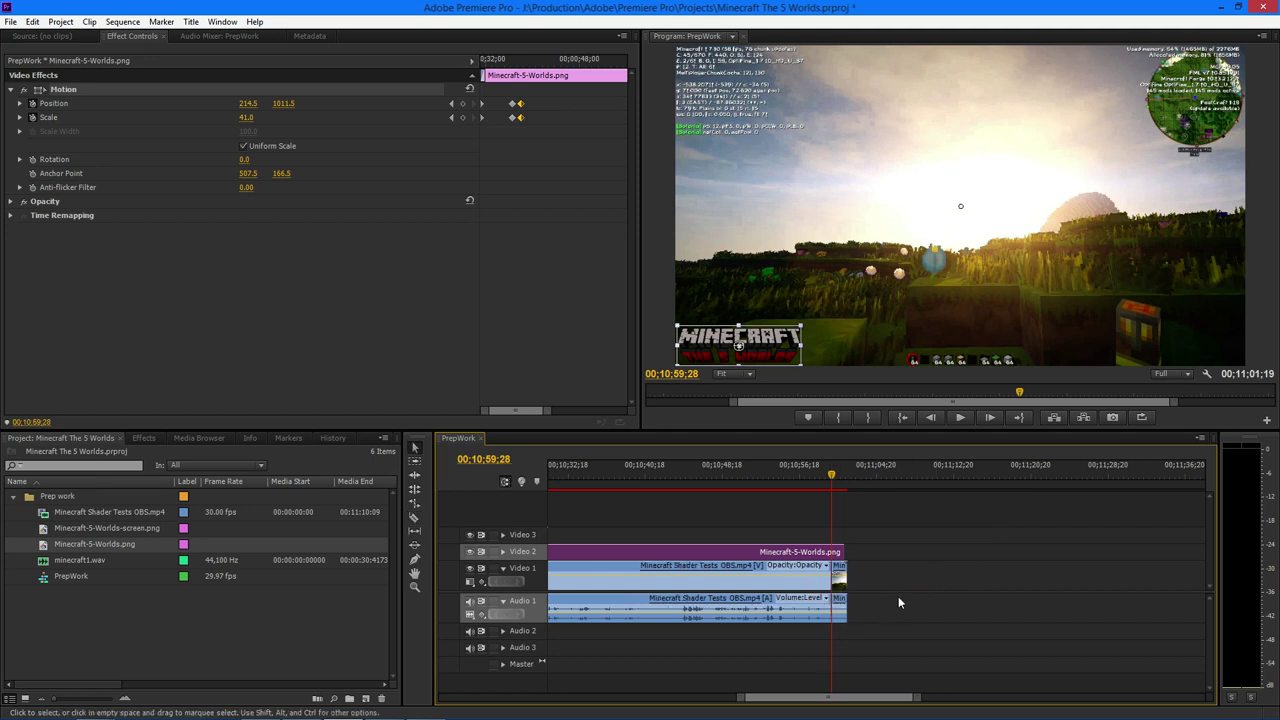
{"action": "left_click", "coordinate": [838, 600]}
{"action": "key", "text": "Delete"}
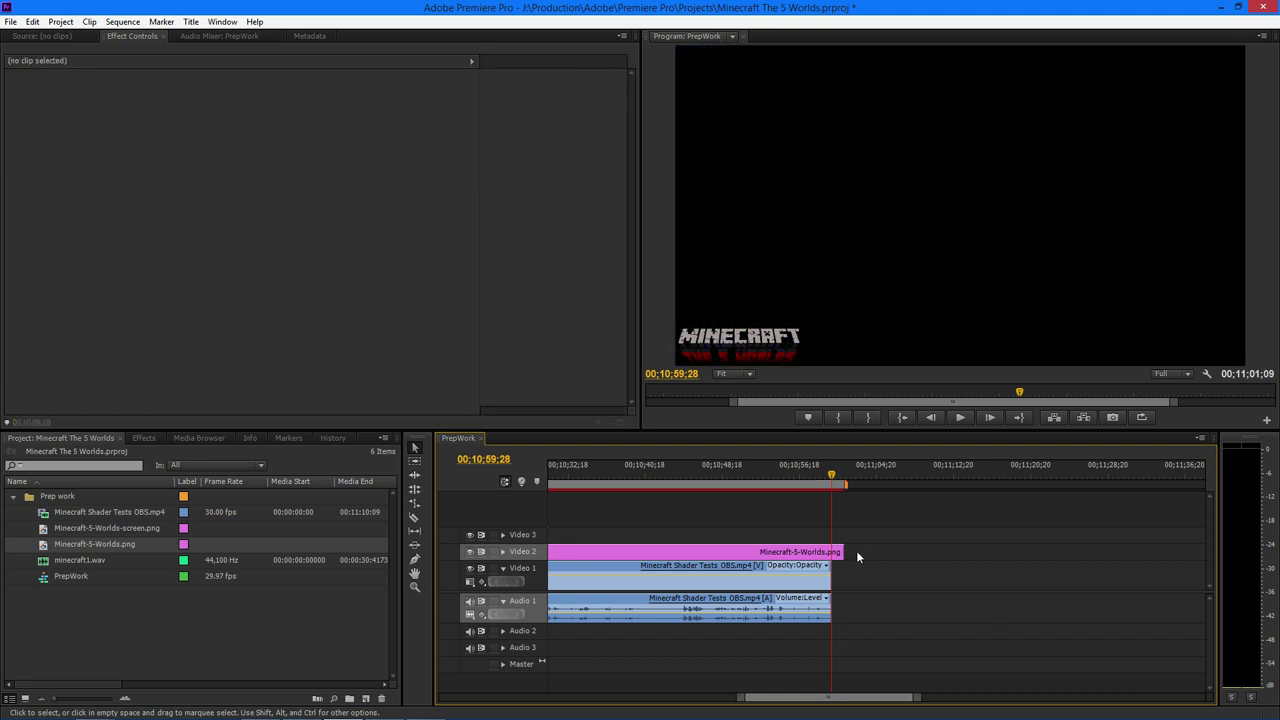
Trim the end of the Minecraft-5-Worlds.png logo clip on Video 2 to 00;10;59;28 and save the project.
{"action": "left_click_drag", "start_coordinate": [843, 552], "coordinate": [831, 552]}
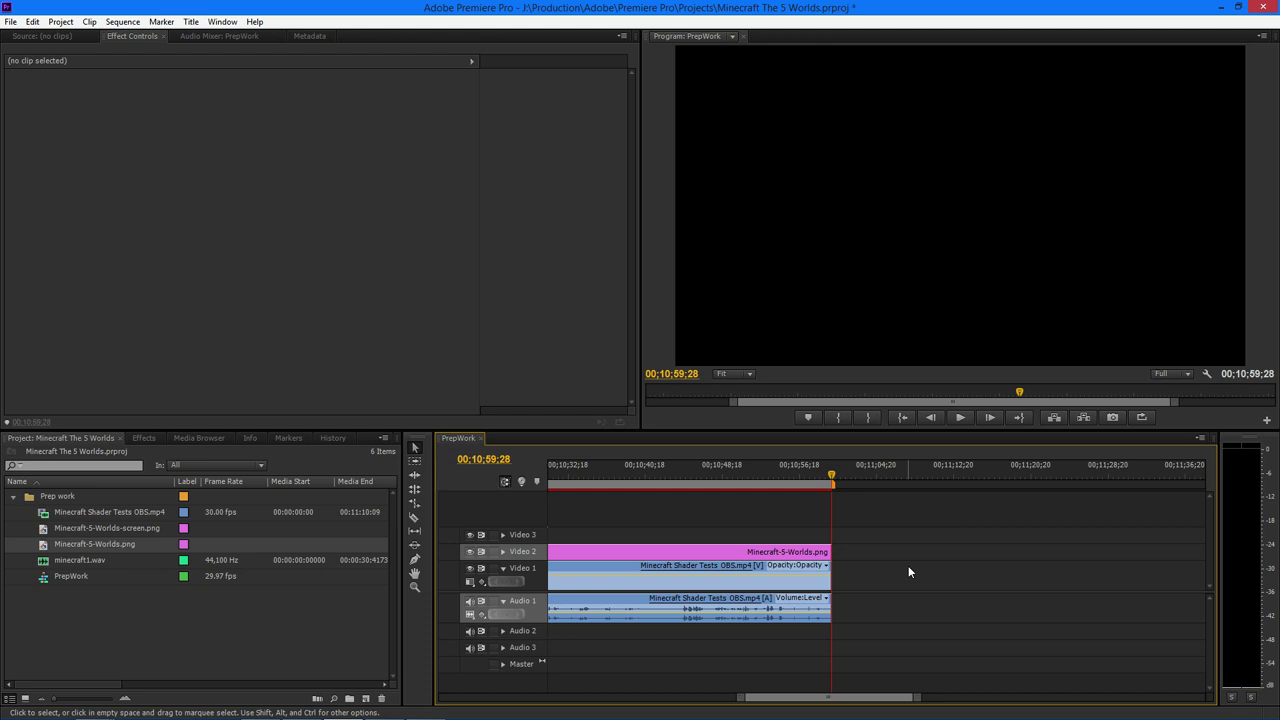
{"action": "key", "text": "ctrl+s"}
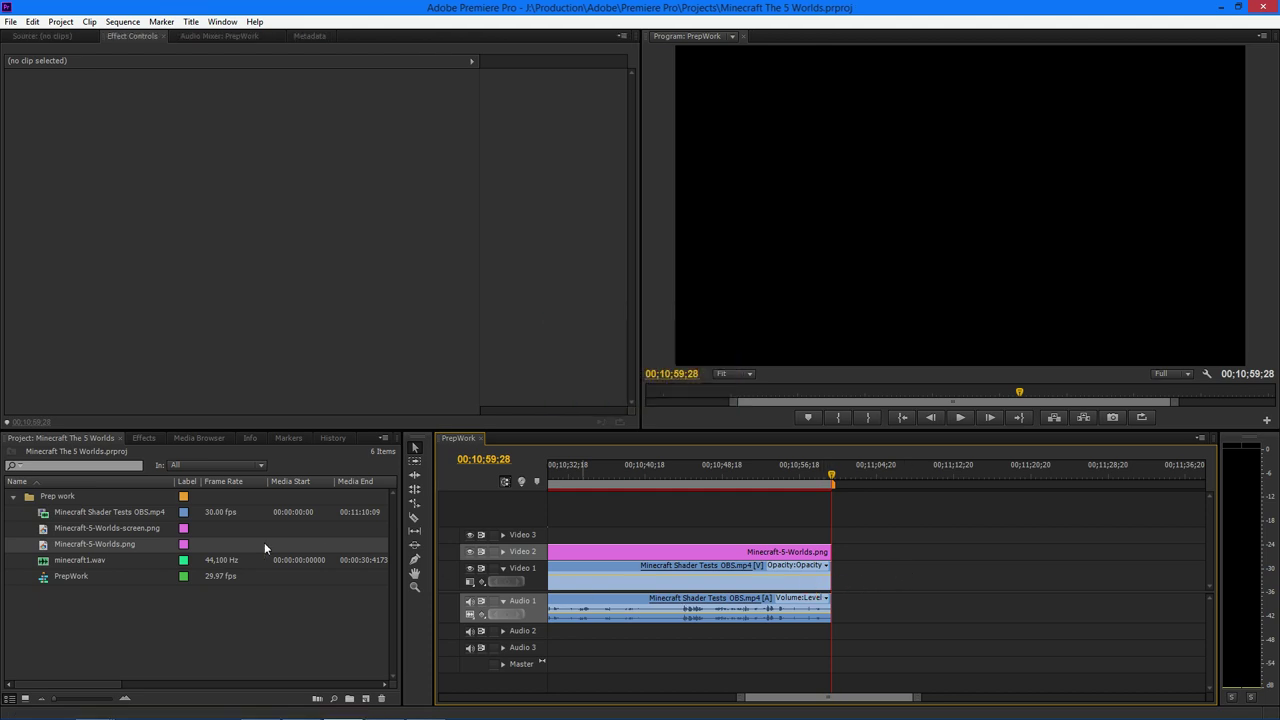
{"action": "left_click", "coordinate": [146, 439]}
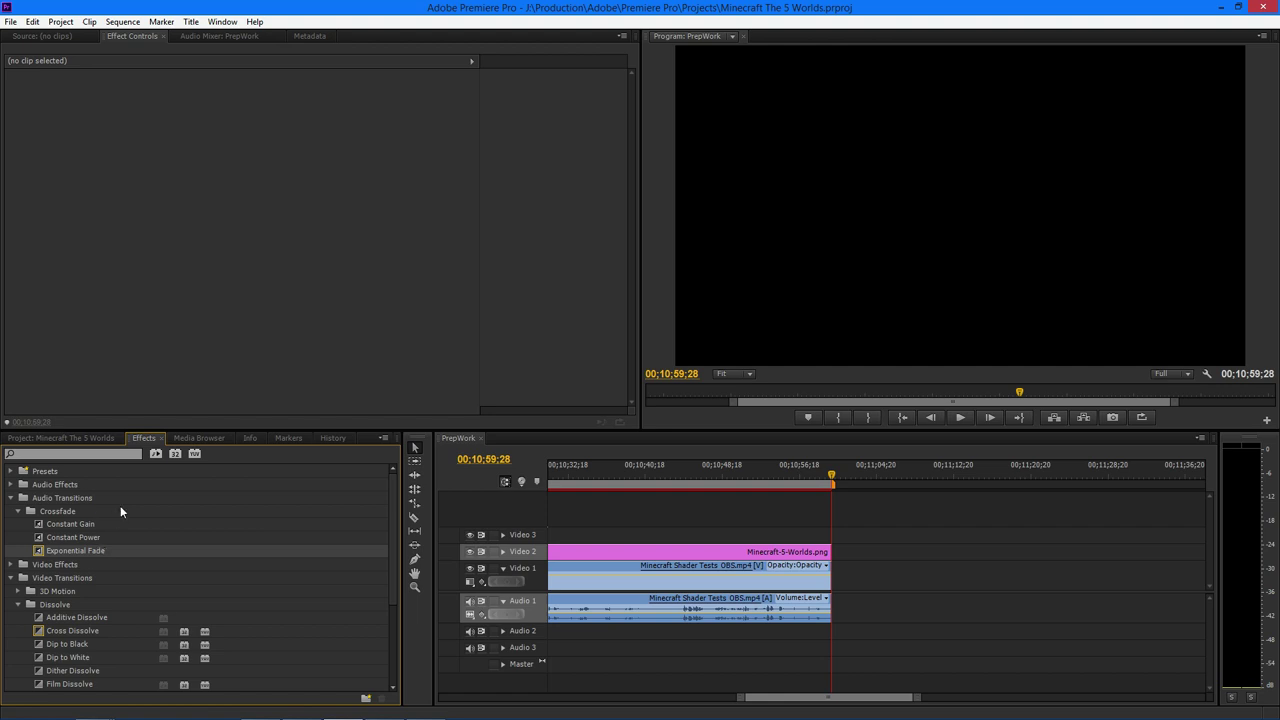
Switch to File Explorer and look through the Production > Adobe > After Effects > Products folder for the outro videos.
{"action": "left_click", "coordinate": [1231, 7]}
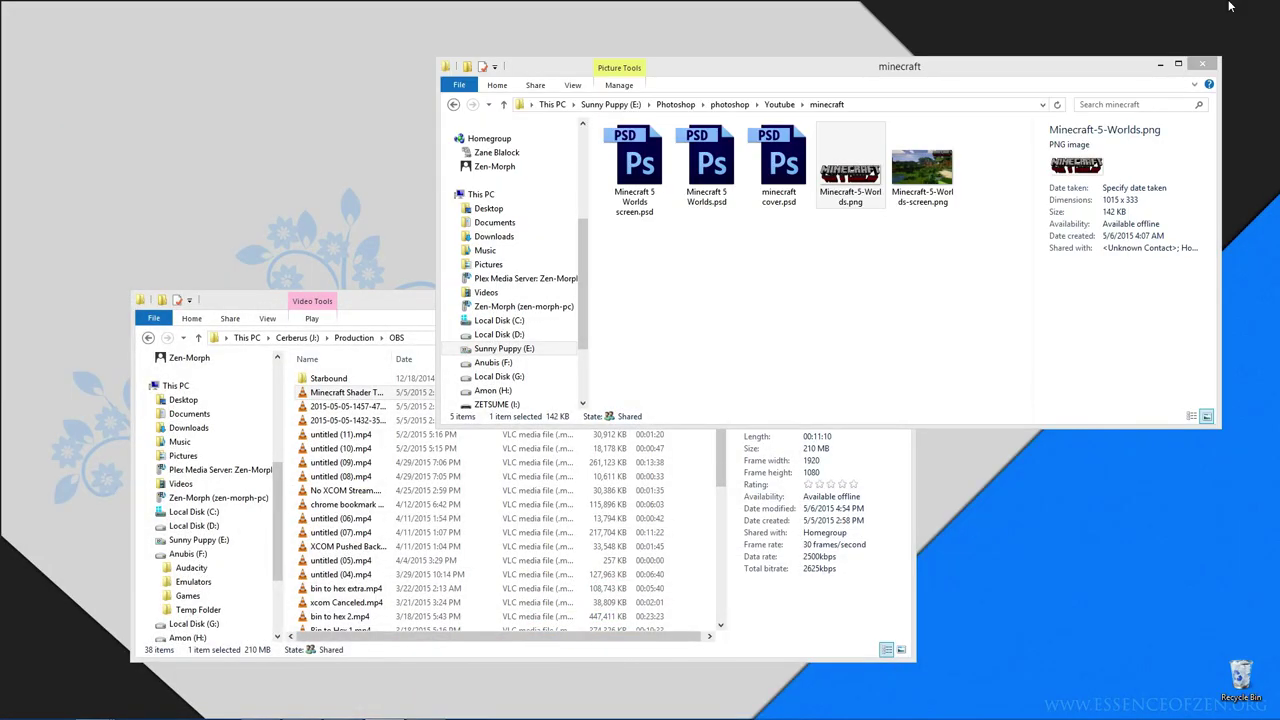
{"action": "left_click", "coordinate": [748, 316]}
{"action": "left_click_drag", "start_coordinate": [708, 68], "coordinate": [558, 54]}
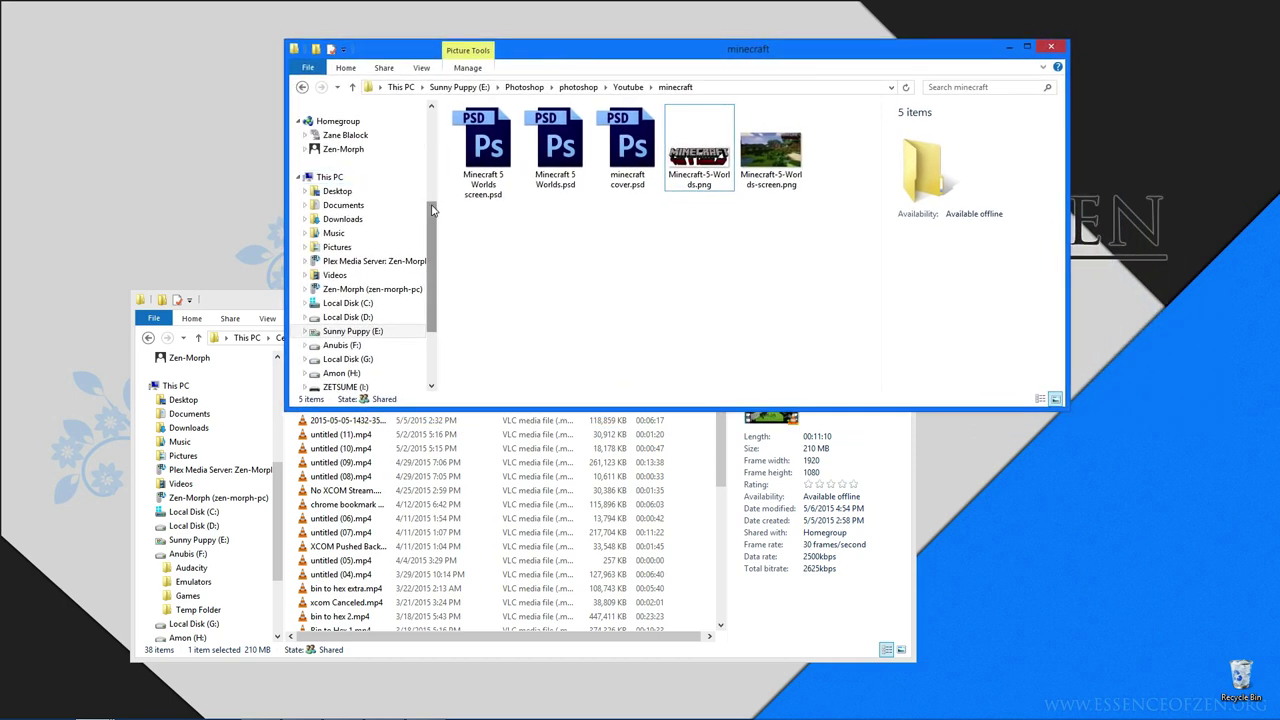
{"action": "scroll", "coordinate": [431, 210], "scroll_direction": "up", "scroll_amount": 5}
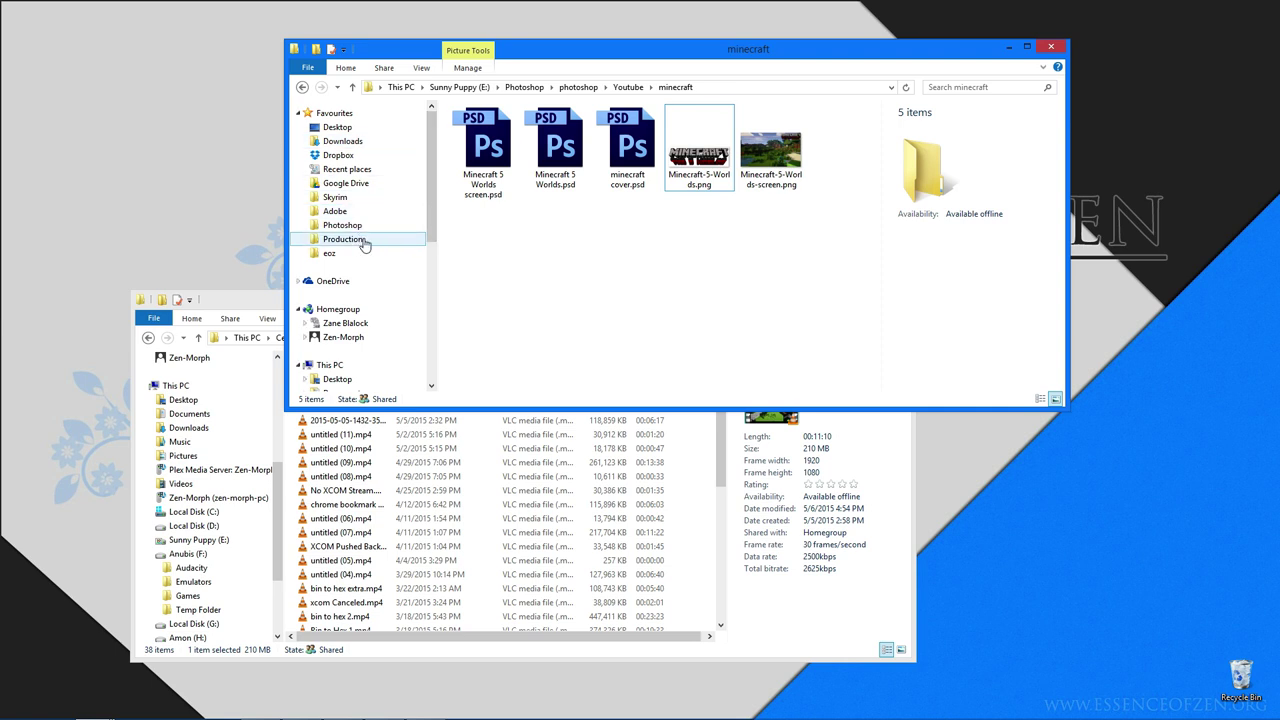
{"action": "left_click", "coordinate": [343, 240]}
{"action": "double_click", "coordinate": [490, 128]}
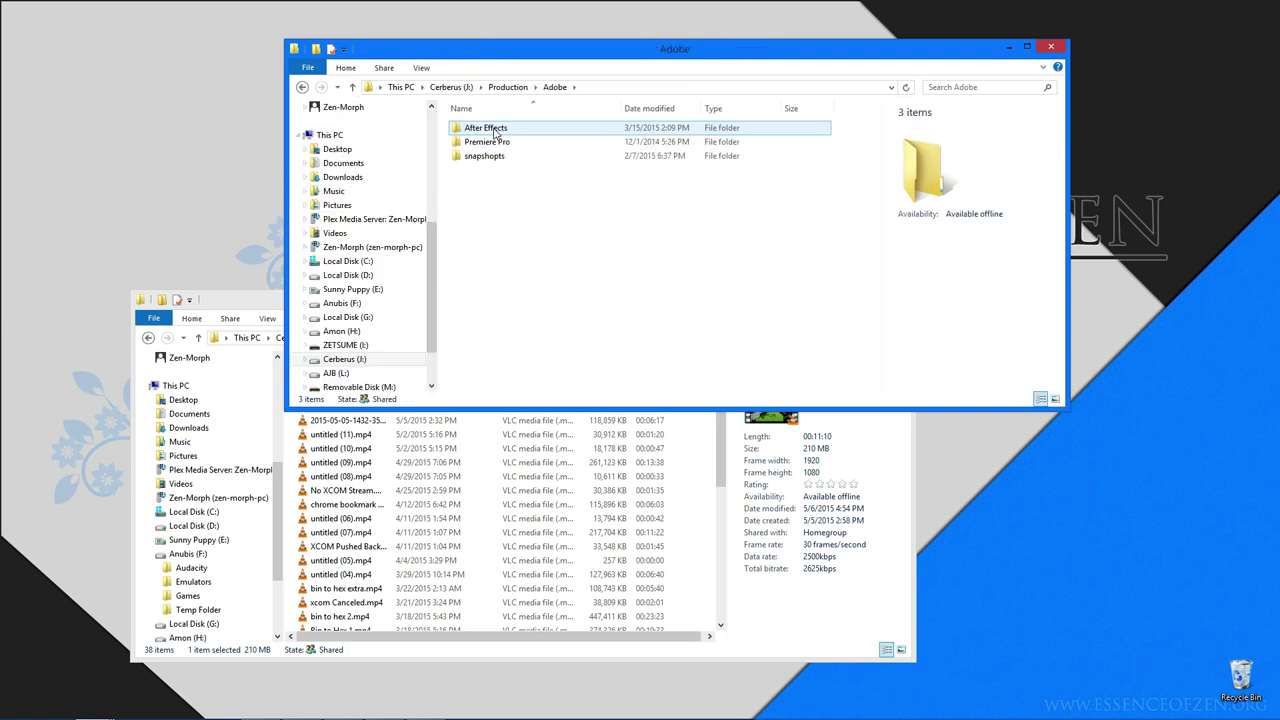
{"action": "double_click", "coordinate": [495, 131]}
{"action": "left_click", "coordinate": [501, 134]}
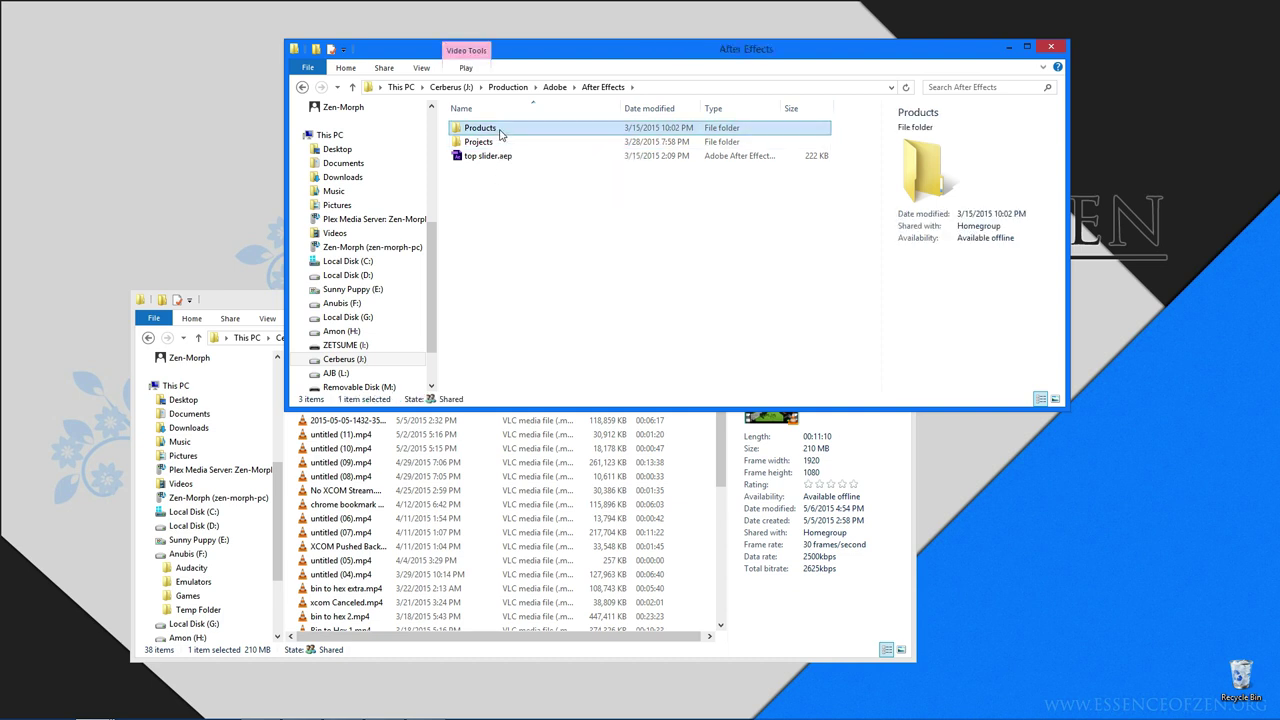
{"action": "double_click", "coordinate": [501, 134]}
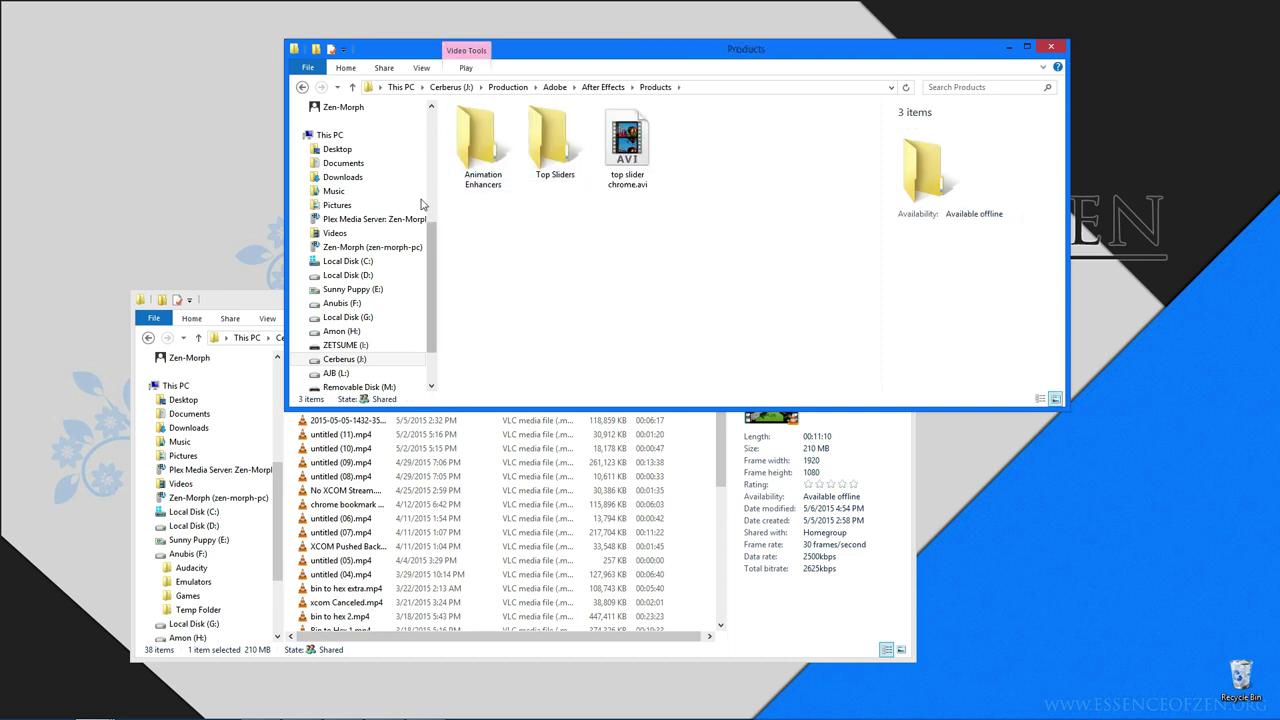
Open the Outro folder under Documents > Adobe > AfterEffects > Productions.
{"action": "scroll", "coordinate": [435, 250], "scroll_direction": "up", "scroll_amount": 5}
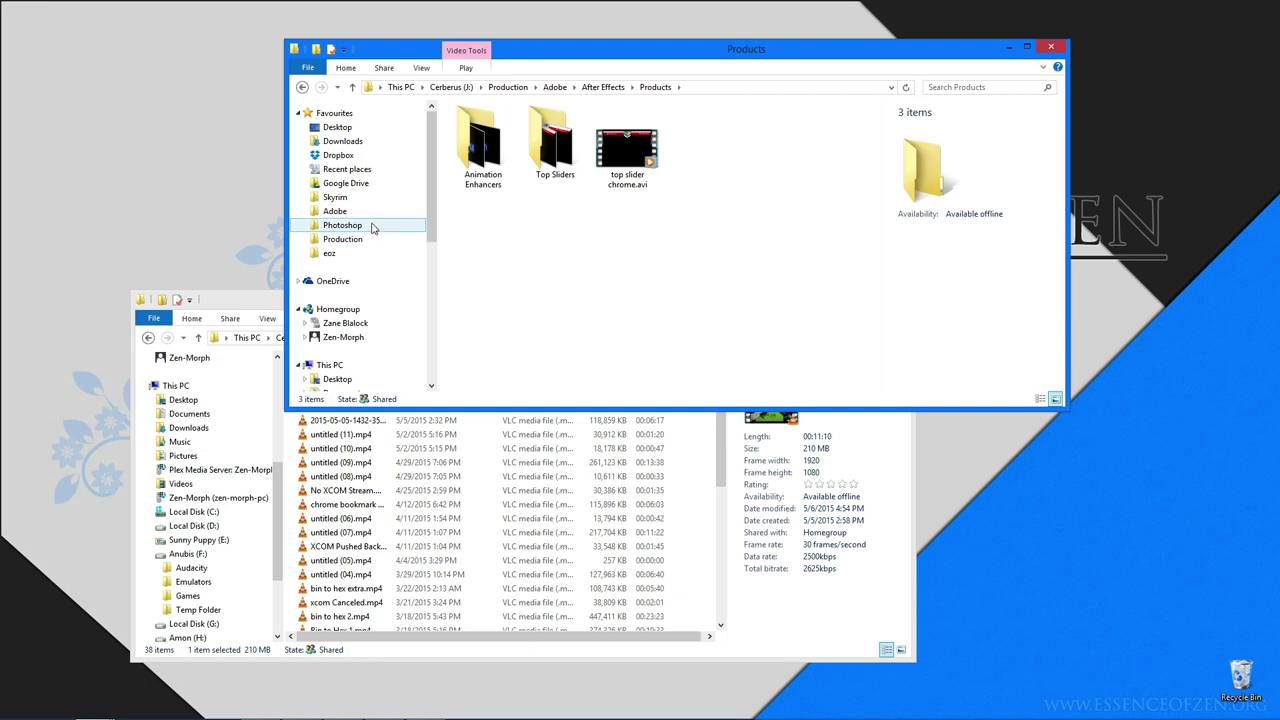
{"action": "left_click", "coordinate": [335, 211]}
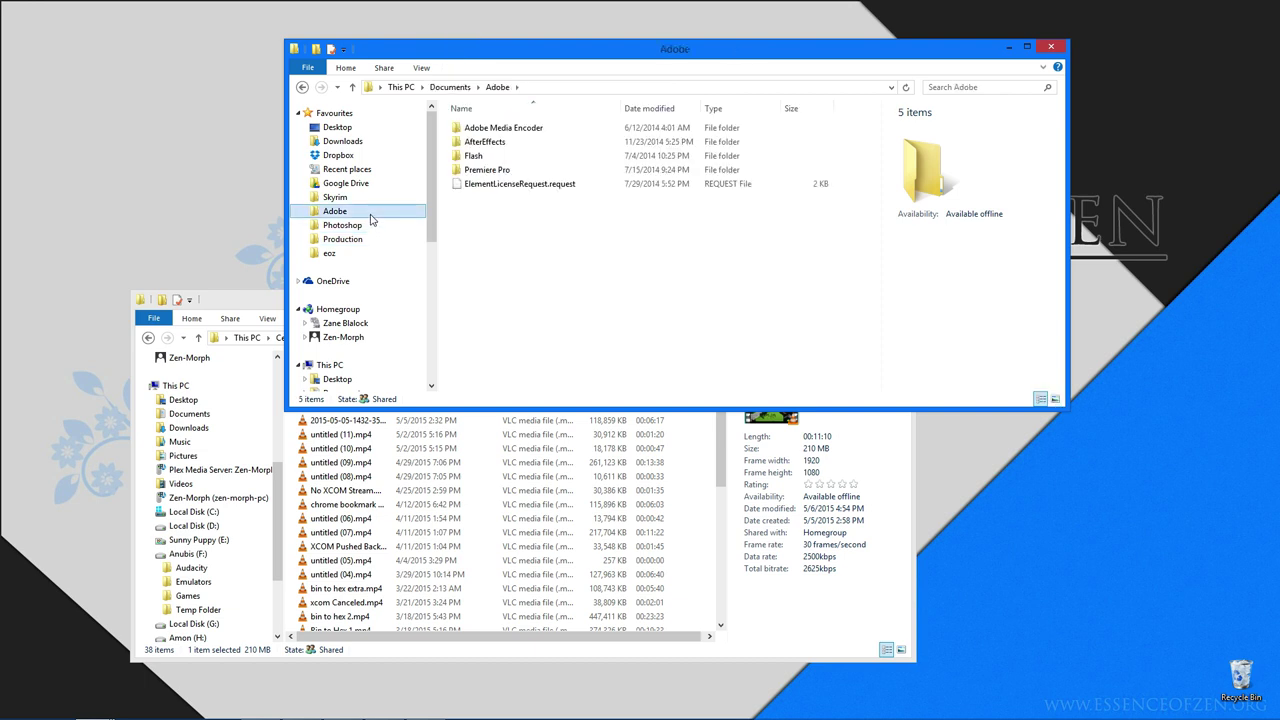
{"action": "double_click", "coordinate": [505, 143]}
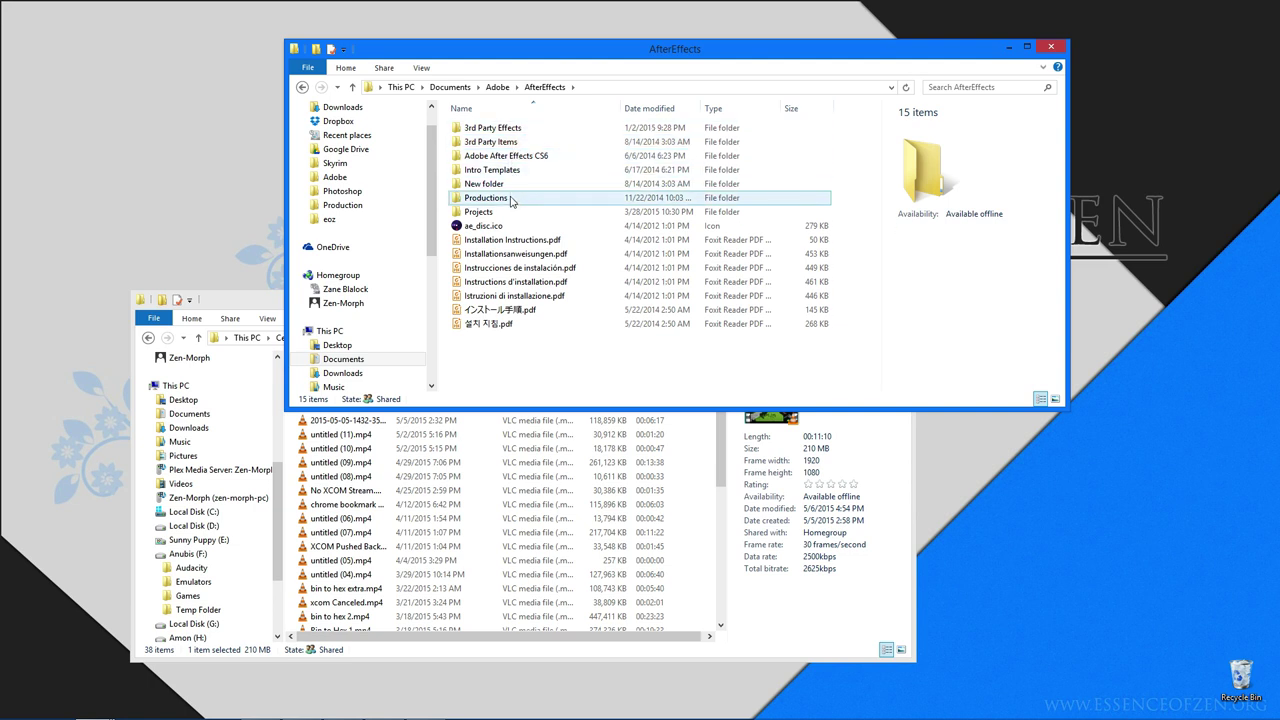
{"action": "double_click", "coordinate": [511, 203]}
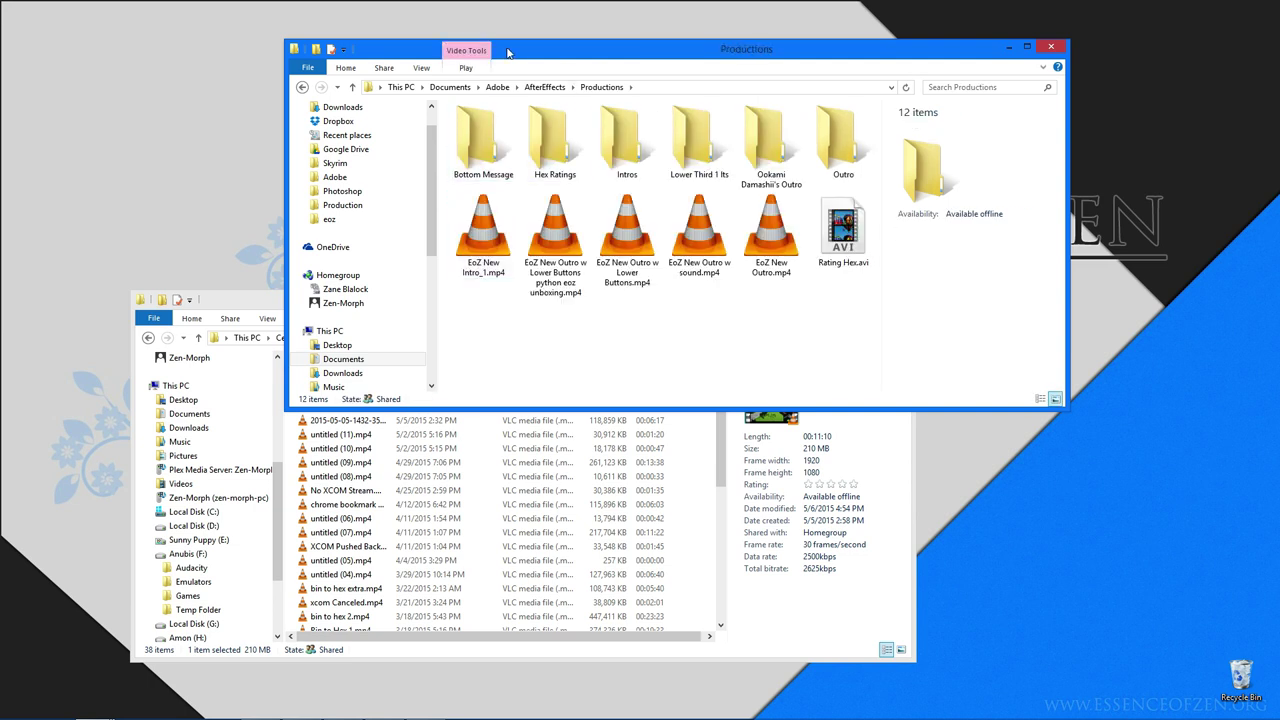
{"action": "double_click", "coordinate": [838, 145]}
{"action": "key", "text": "alt+F4"}
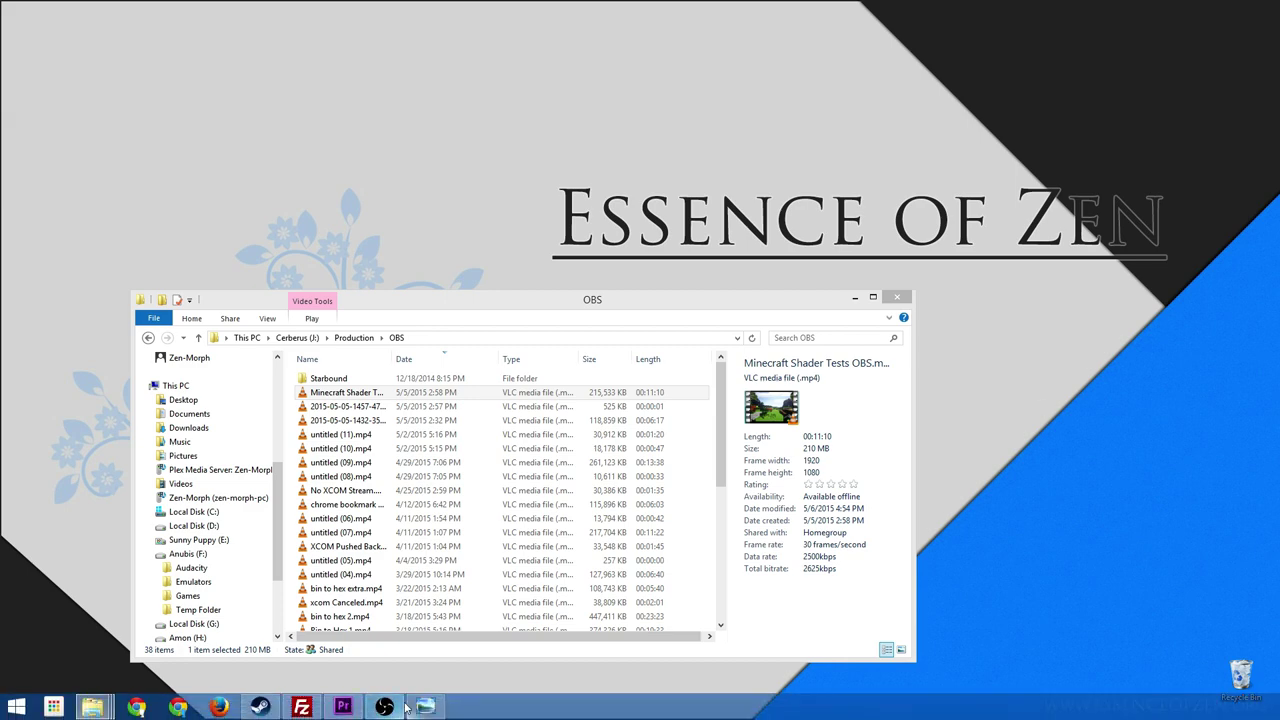
Switch back to Premiere Pro, collapse the Prep work bin and create a new bin named "Essence of Zen Assets".
{"action": "left_click", "coordinate": [360, 710]}
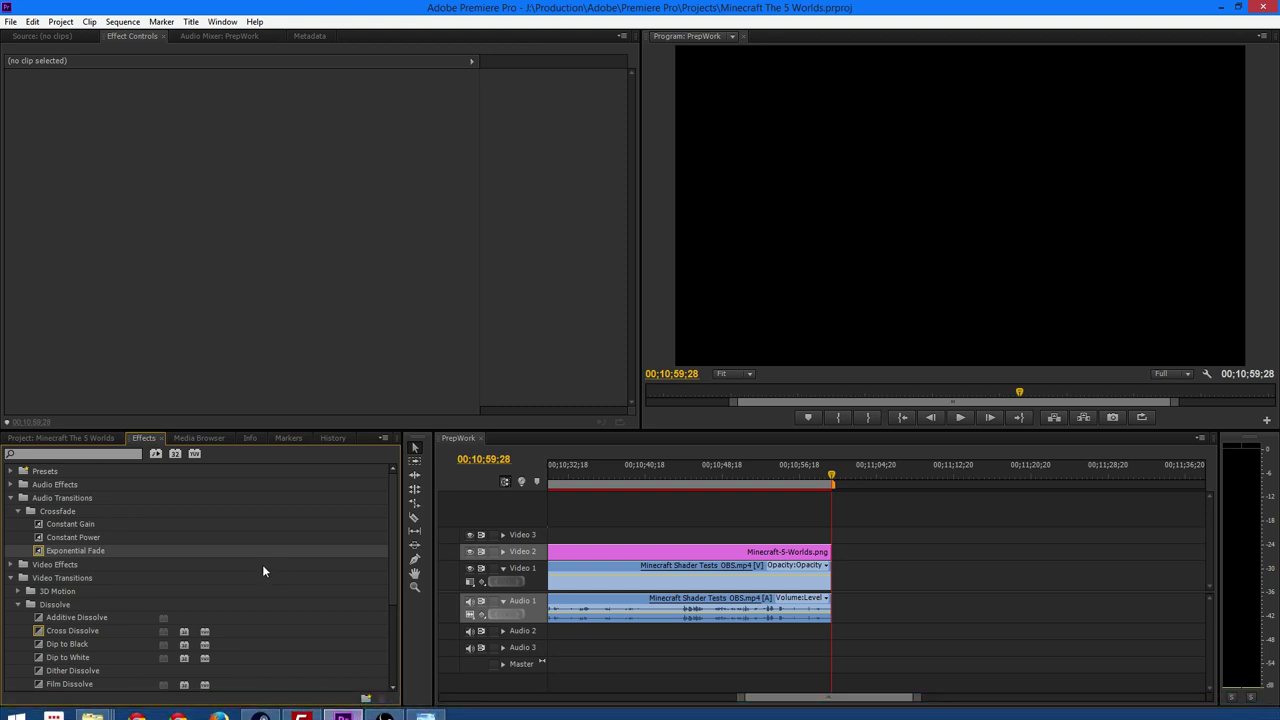
{"action": "left_click", "coordinate": [60, 437]}
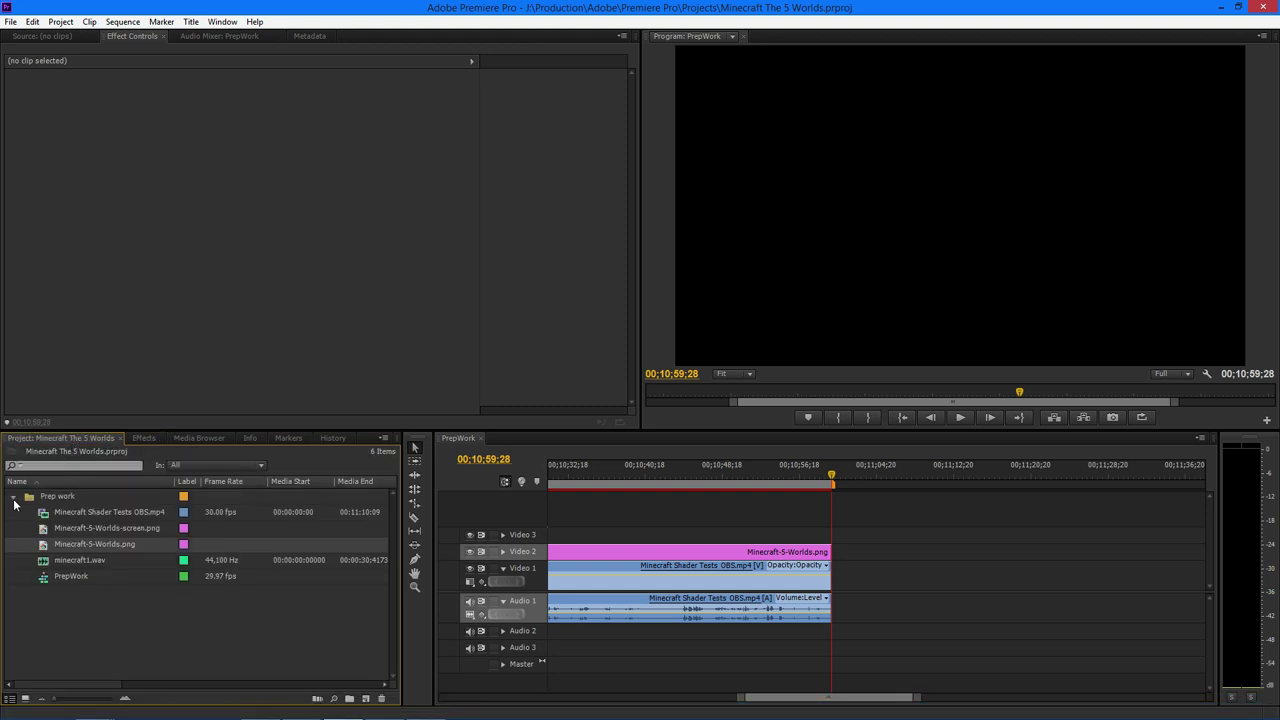
{"action": "left_click", "coordinate": [13, 496]}
{"action": "right_click", "coordinate": [31, 520]}
{"action": "left_click", "coordinate": [70, 545]}
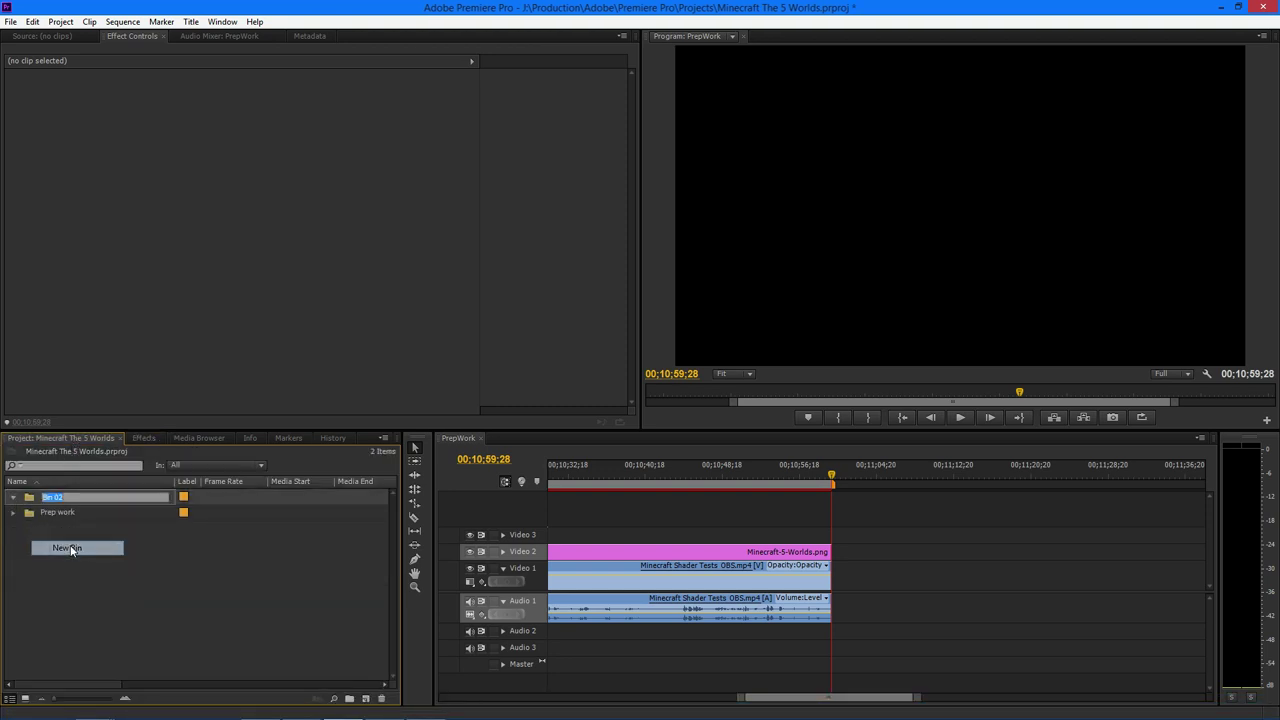
{"action": "type", "text": "Essence of Zen"}
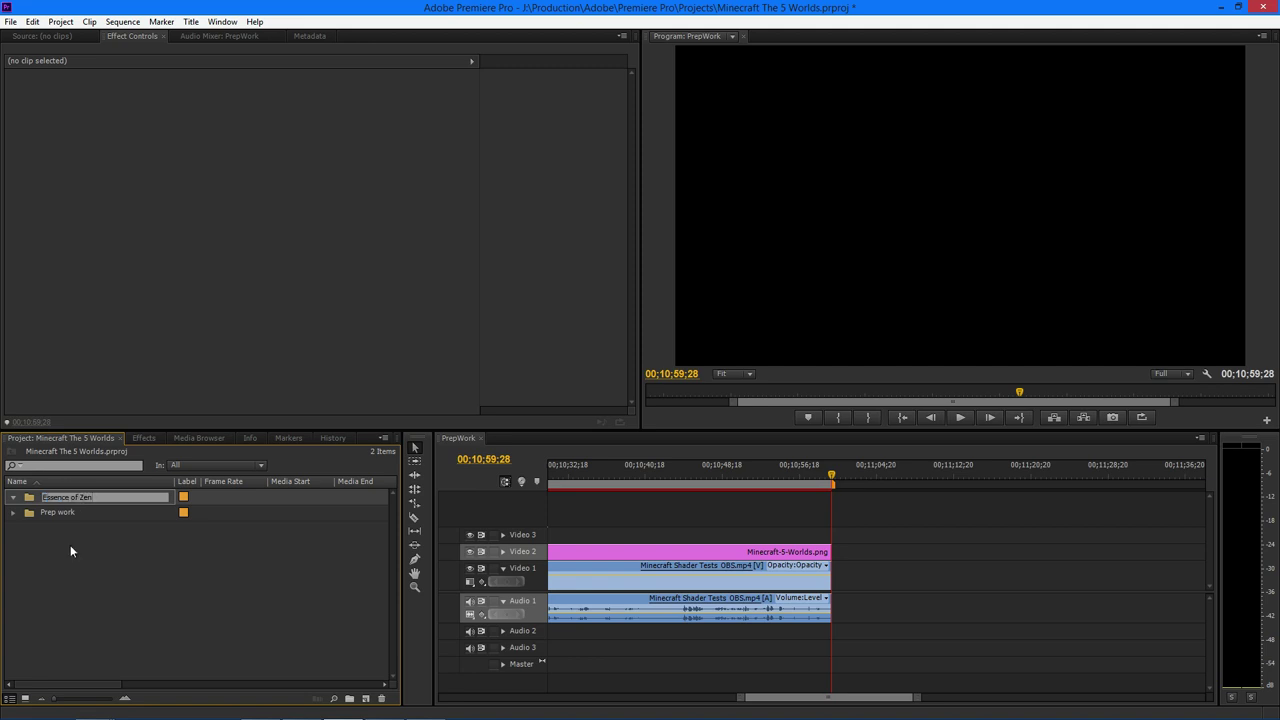
{"action": "type", "text": " Assets"}
{"action": "key", "text": "Return"}
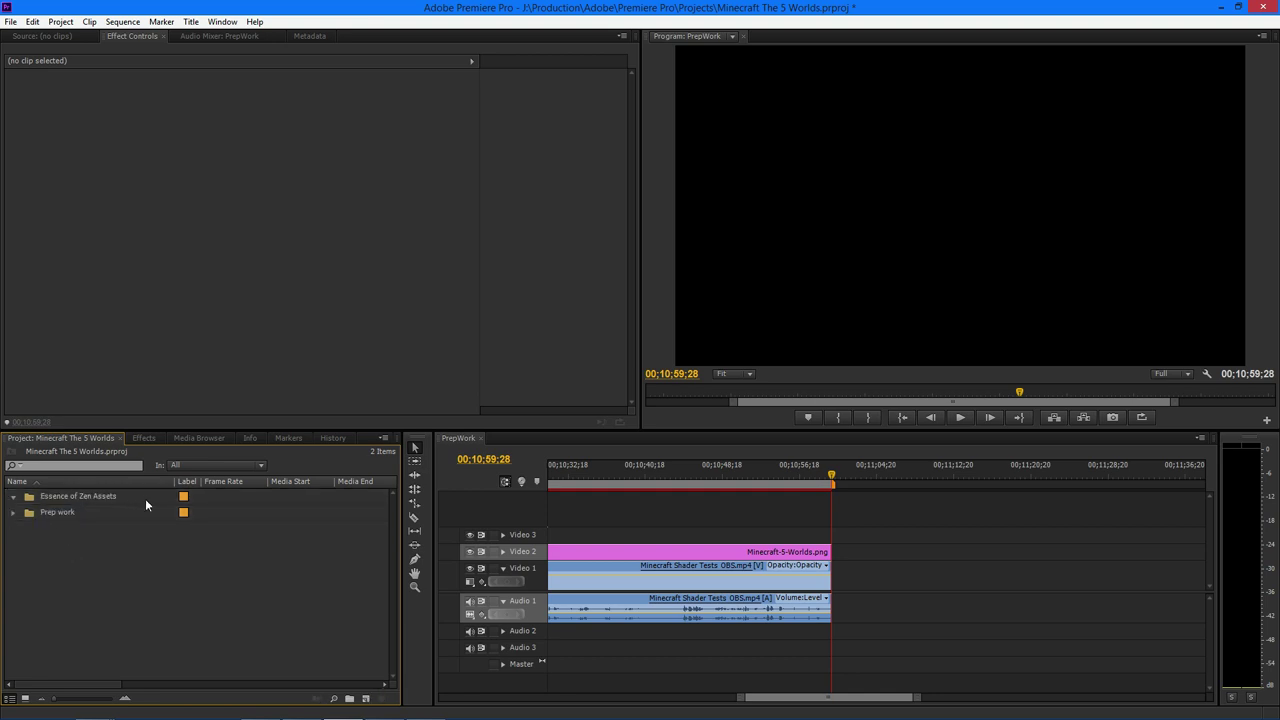
Create a bin named "Outros" and nest it inside the Essence of Zen Assets bin.
{"action": "right_click", "coordinate": [127, 496]}
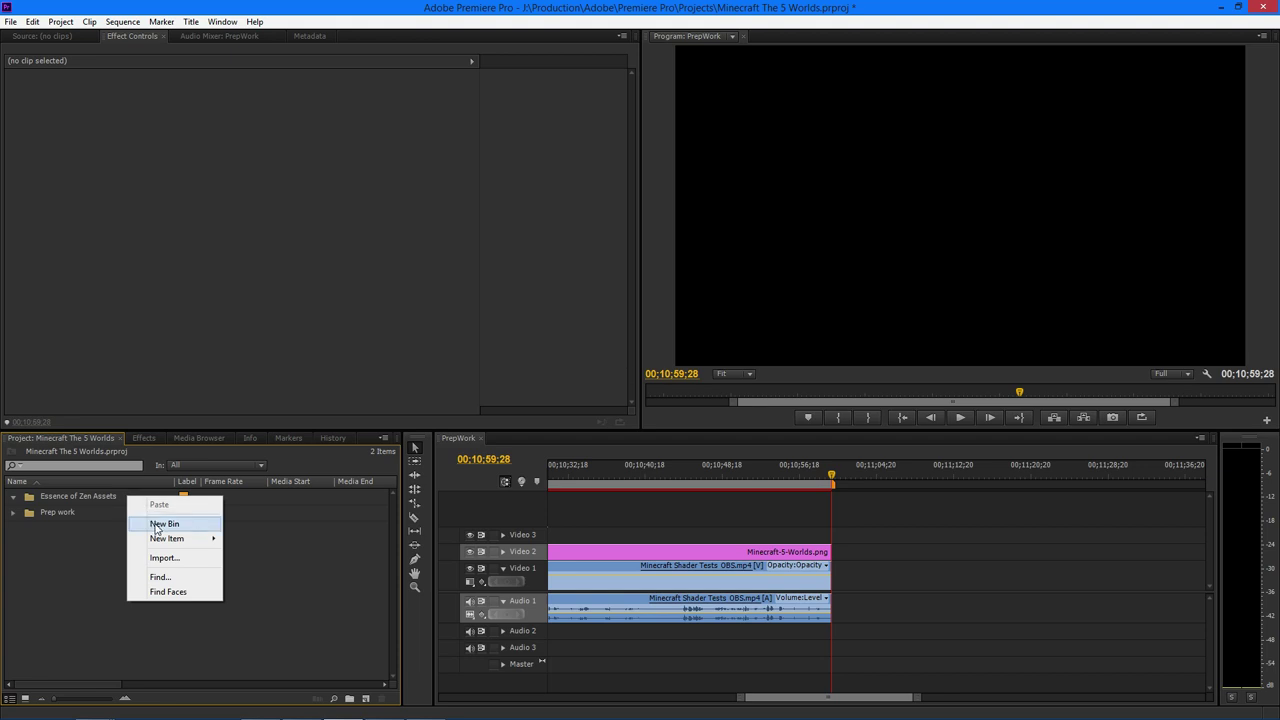
{"action": "left_click", "coordinate": [156, 524]}
{"action": "type", "text": "Outro"}
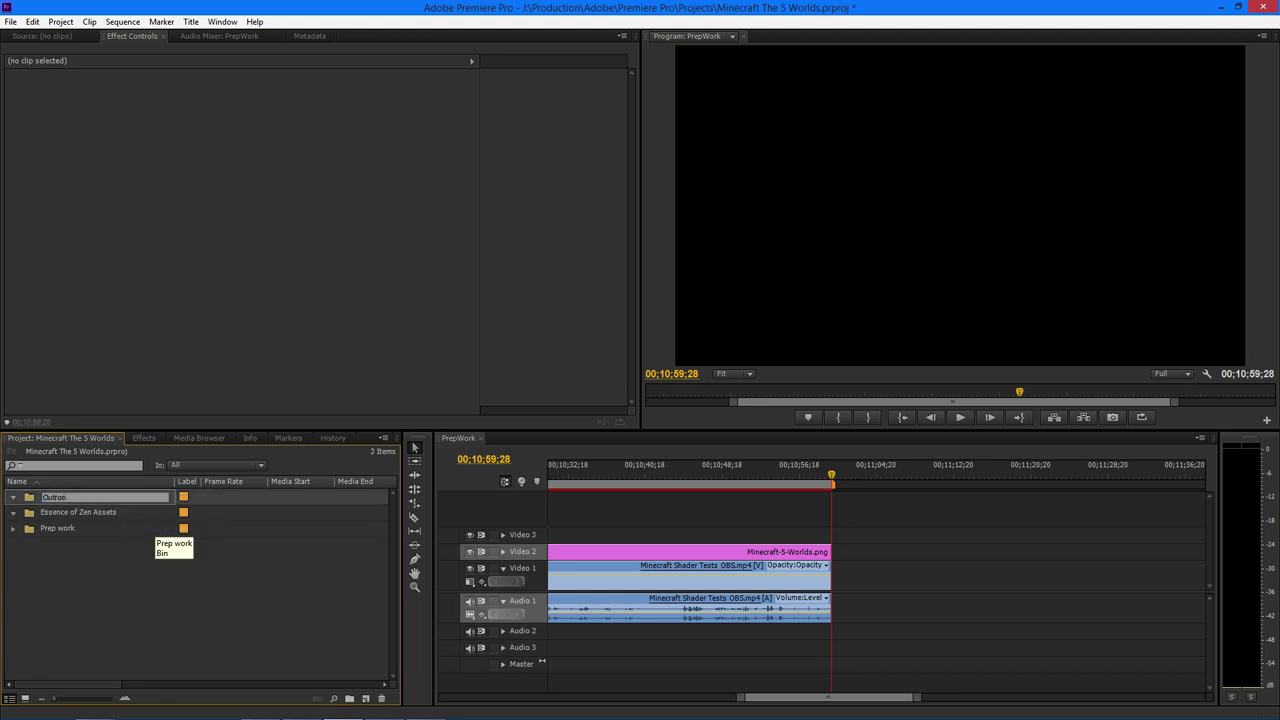
{"action": "type", "text": "s"}
{"action": "key", "text": "Return"}
{"action": "left_click_drag", "start_coordinate": [60, 512], "coordinate": [54, 495]}
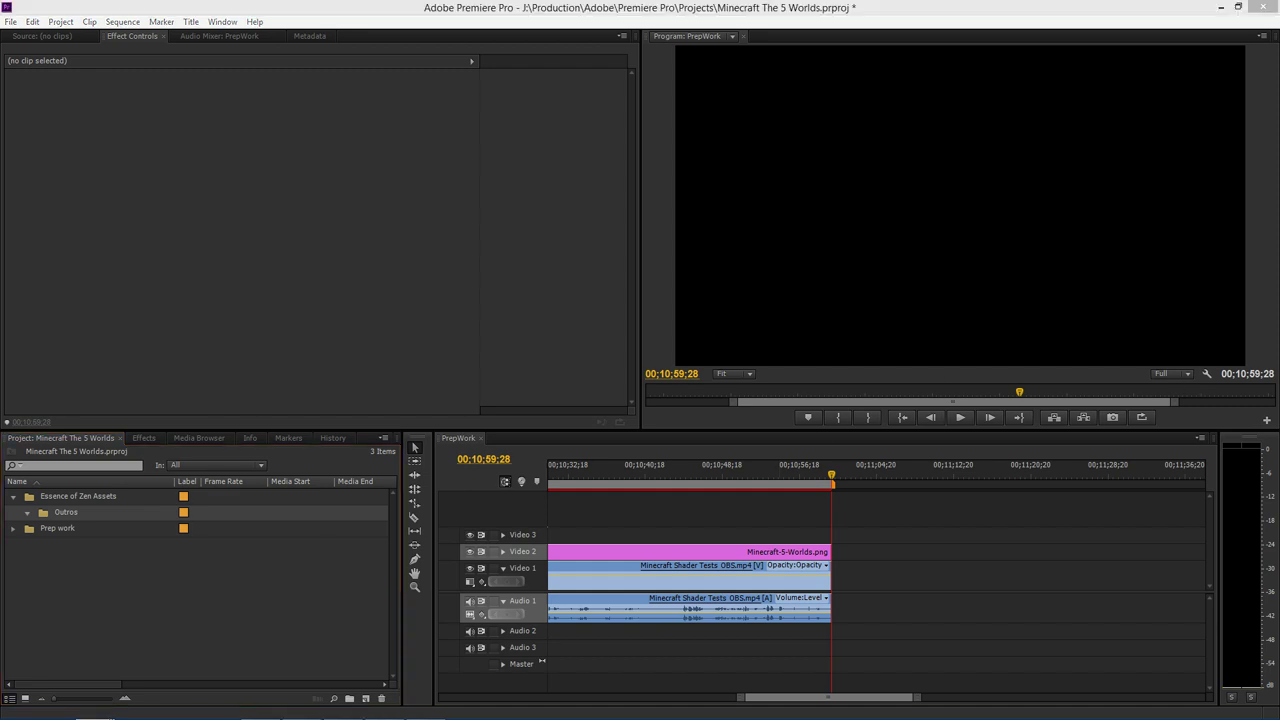
Import the two EoZ Outro 2015 videos from File Explorer into the Outros bin.
{"action": "left_click_drag", "start_coordinate": [502, 505], "coordinate": [70, 515]}
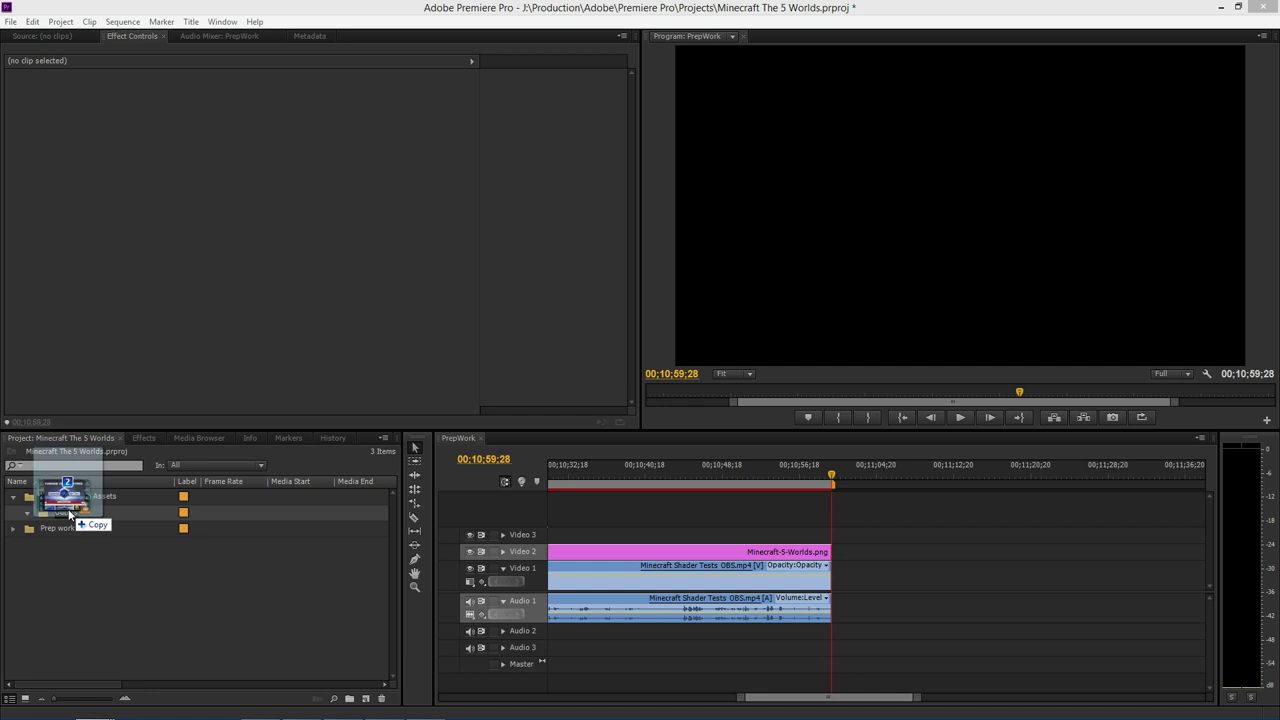
{"action": "left_click_drag", "start_coordinate": [70, 515], "coordinate": [68, 511]}
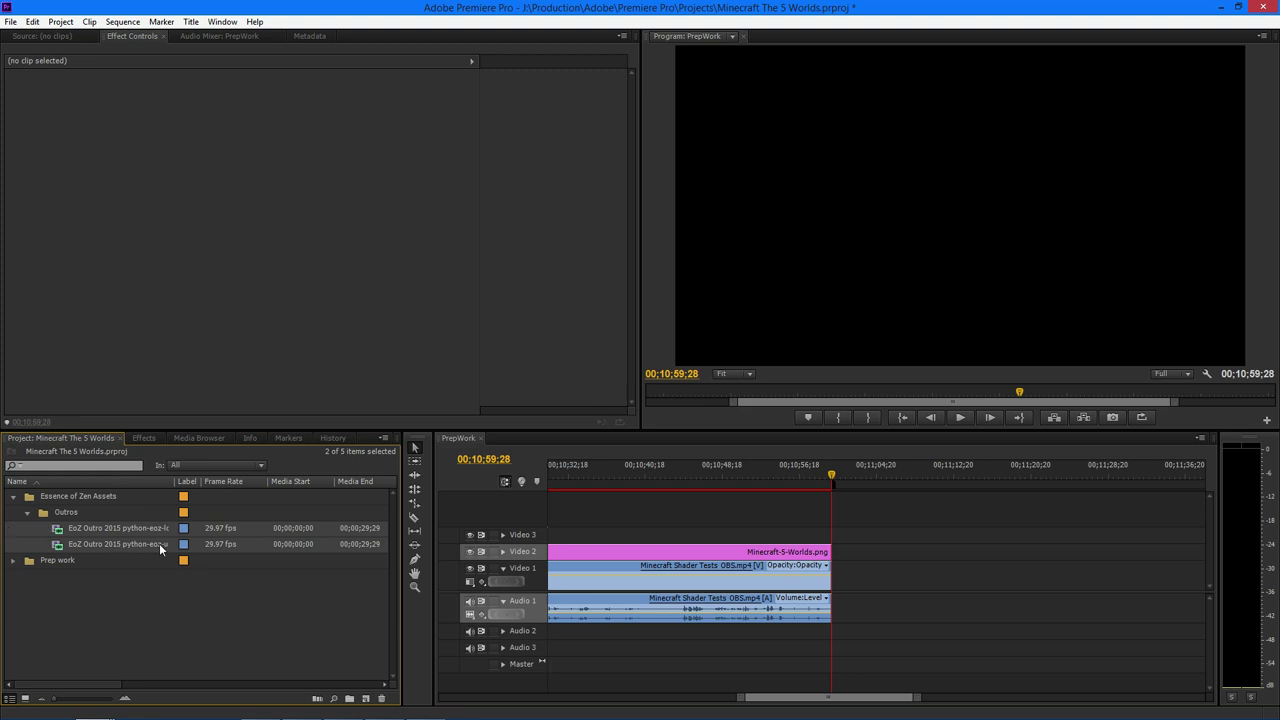
{"action": "left_click", "coordinate": [140, 593]}
Preview EoZ Outro 2015 python-eoz-lotw.mp4 and EoZ Outro 2015 python-eoz-unbox.mp4 as source clips.
{"action": "left_click", "coordinate": [119, 526]}
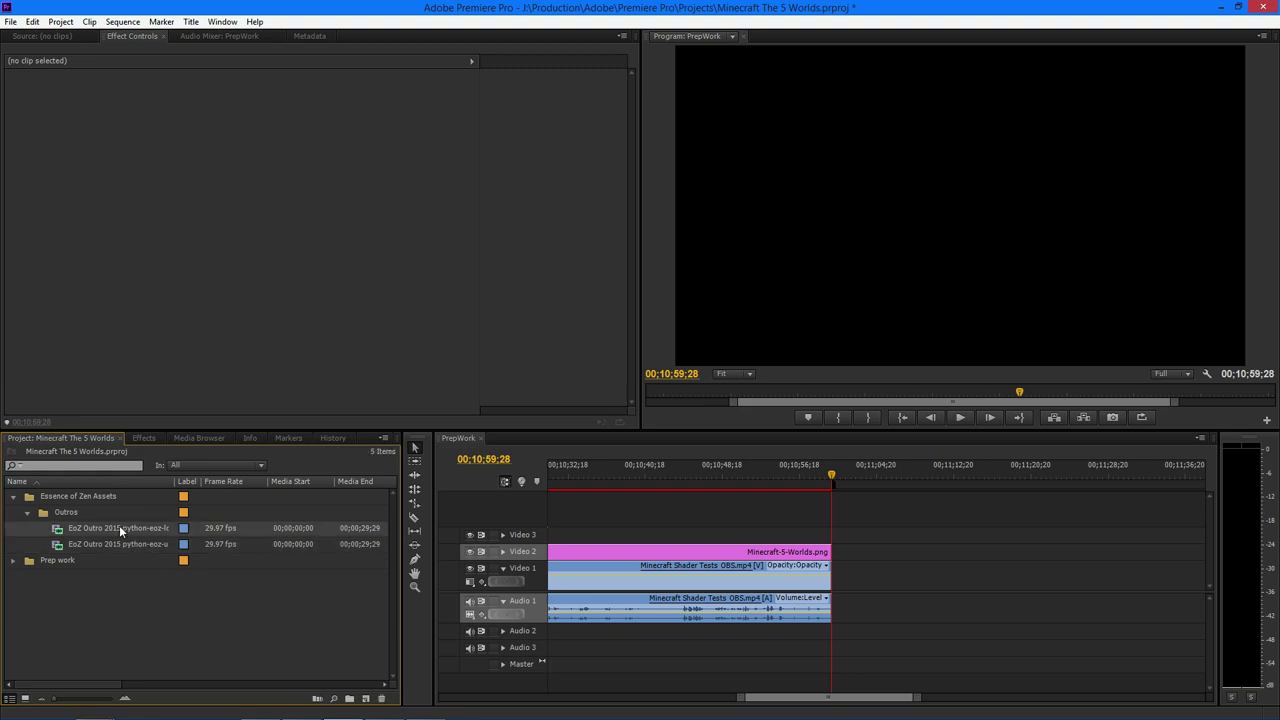
{"action": "double_click", "coordinate": [57, 532]}
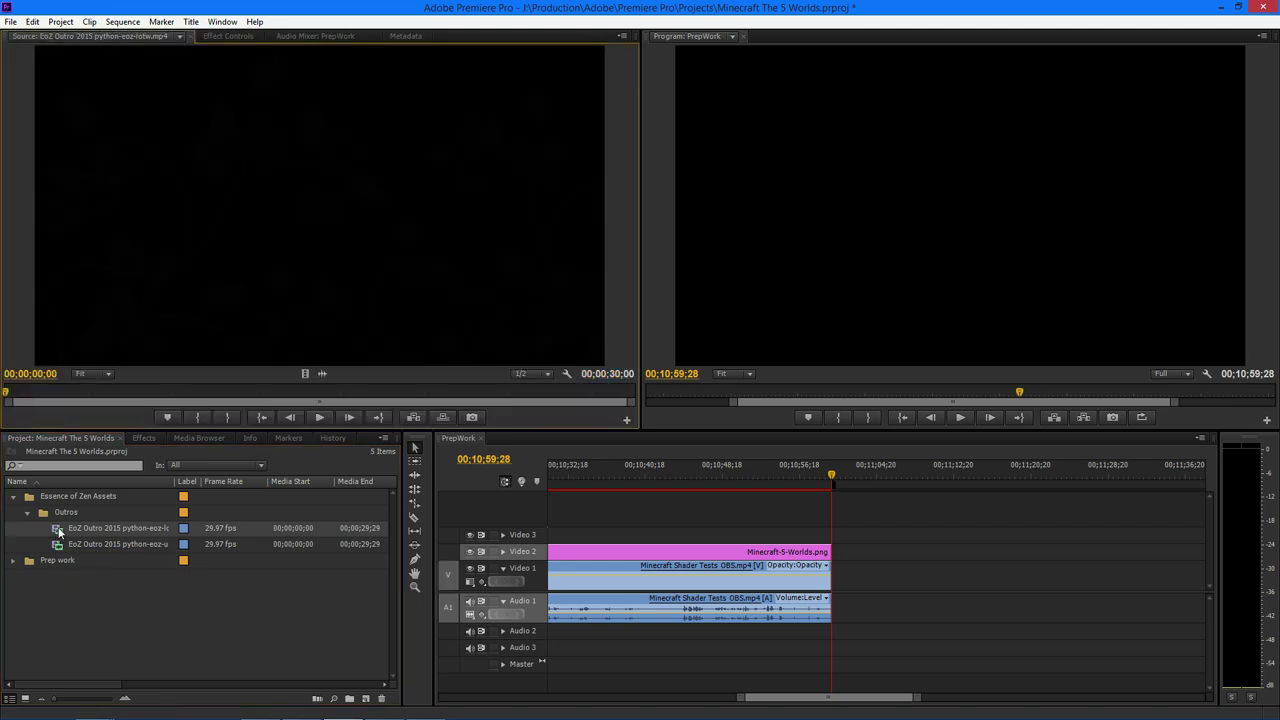
{"action": "left_click", "coordinate": [319, 418]}
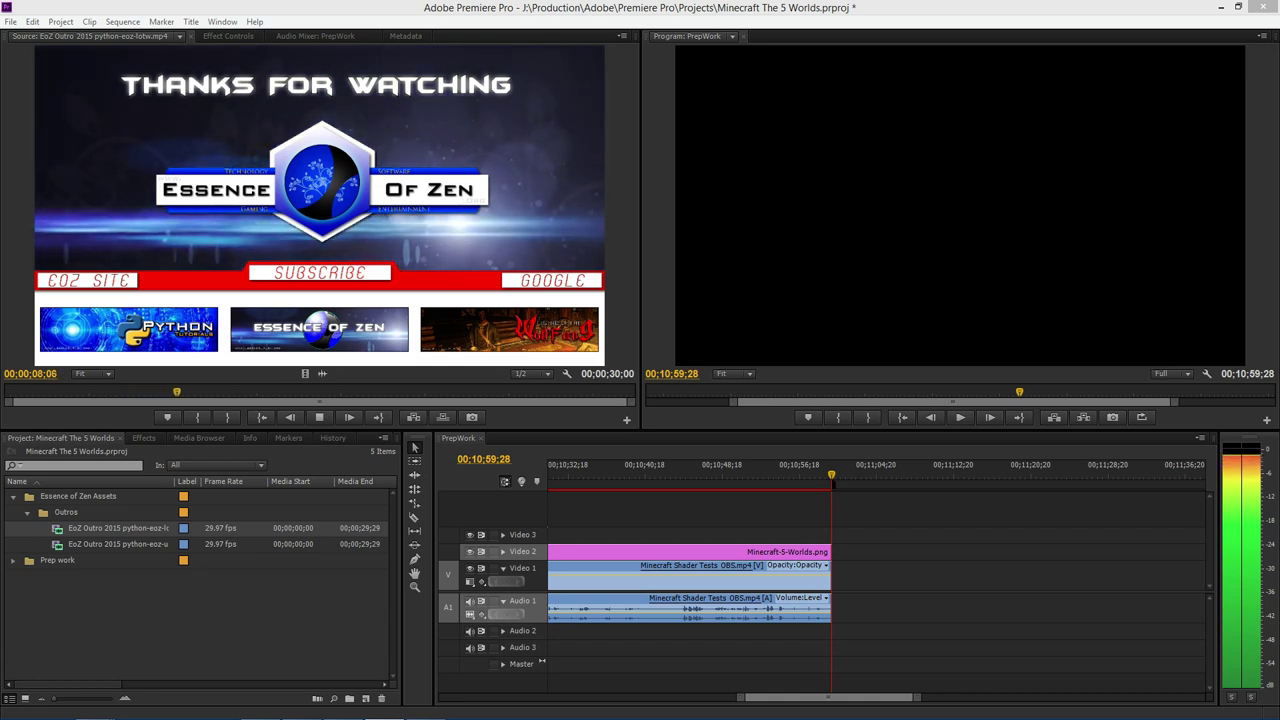
{"action": "left_click", "coordinate": [321, 415]}
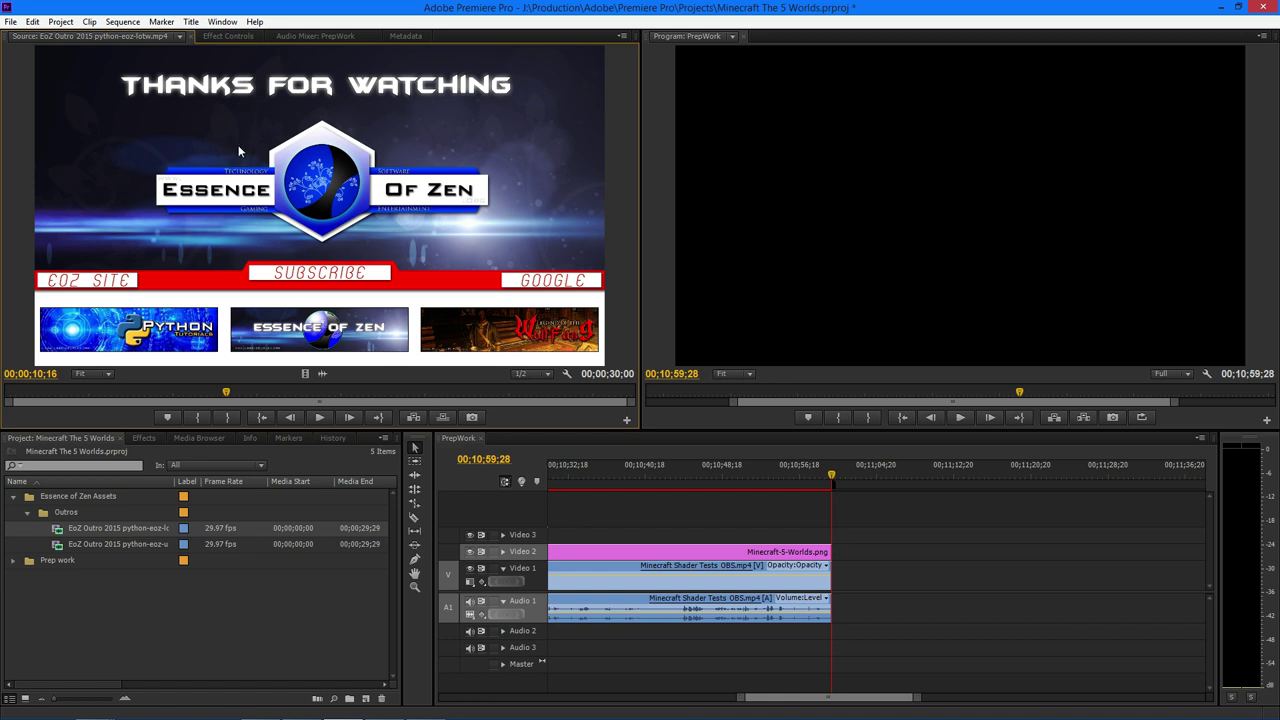
{"action": "double_click", "coordinate": [58, 545]}
{"action": "left_click", "coordinate": [290, 393]}
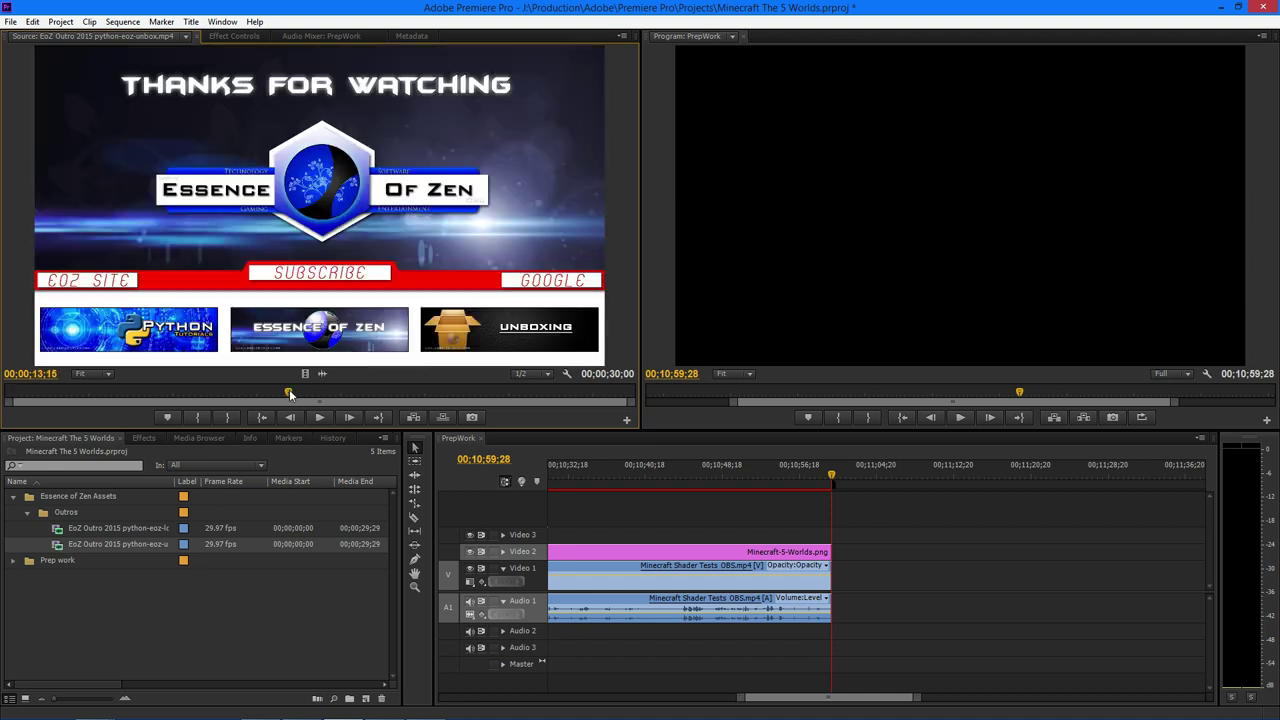
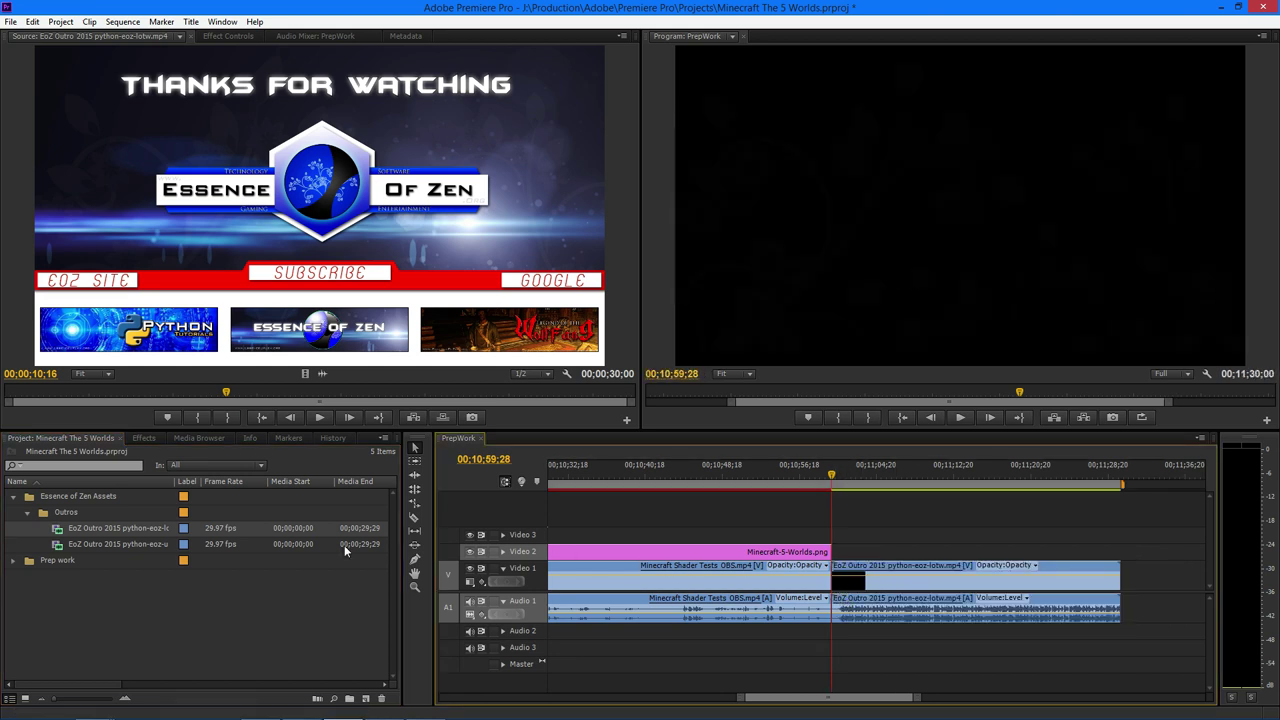
Try to apply the Dip to Black transition at the cut between the gameplay clip and the outro on Video 1.
{"action": "left_click", "coordinate": [155, 449]}
{"action": "left_click", "coordinate": [150, 440]}
{"action": "scroll", "coordinate": [92, 587], "scroll_direction": "down", "scroll_amount": 2}
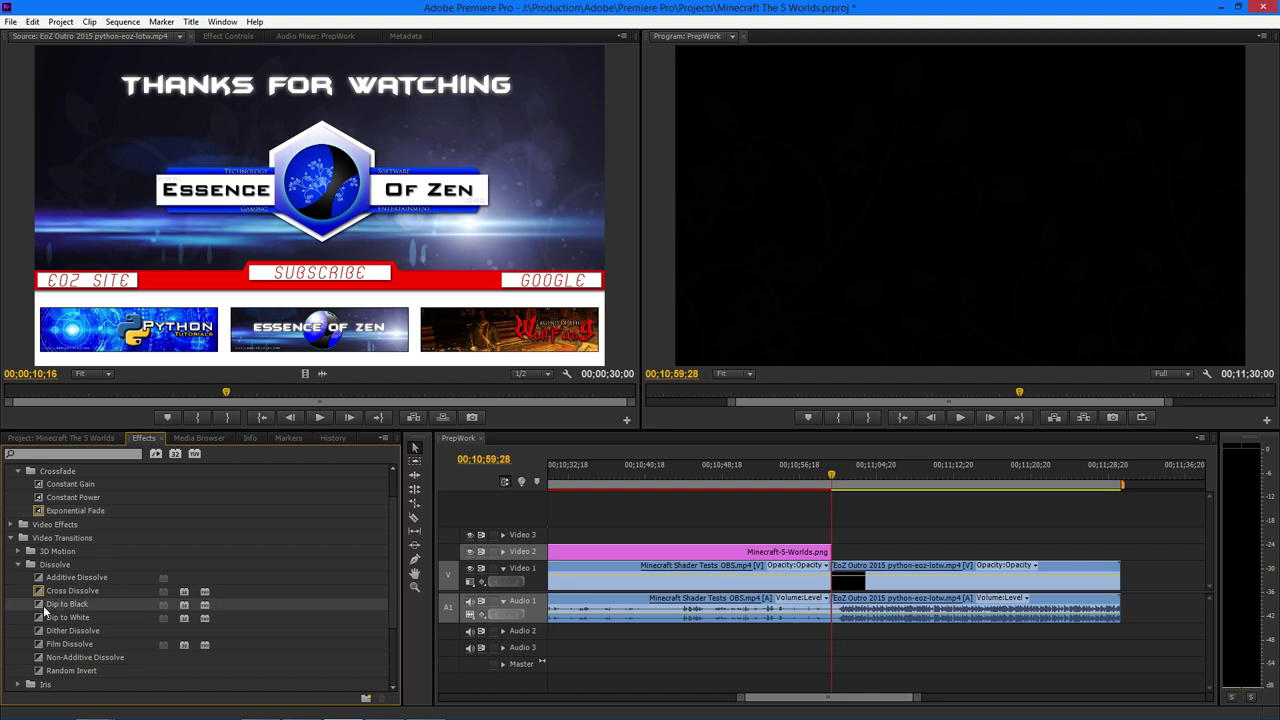
{"action": "left_click_drag", "start_coordinate": [43, 605], "coordinate": [836, 582]}
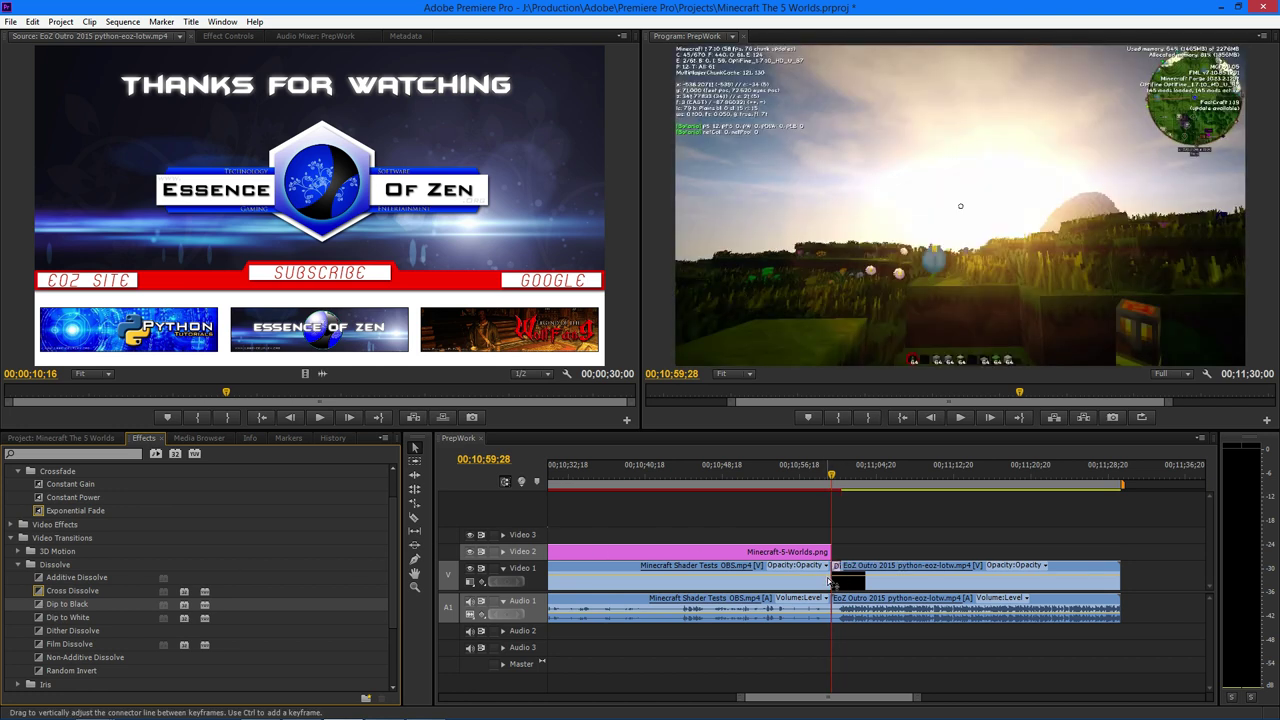
Apply Dip to Black to the gameplay clip's end, moving the outro aside and back, and Exponential Fade to the outro audio's start.
{"action": "left_click_drag", "start_coordinate": [876, 575], "coordinate": [900, 576]}
{"action": "left_click_drag", "start_coordinate": [95, 604], "coordinate": [826, 574]}
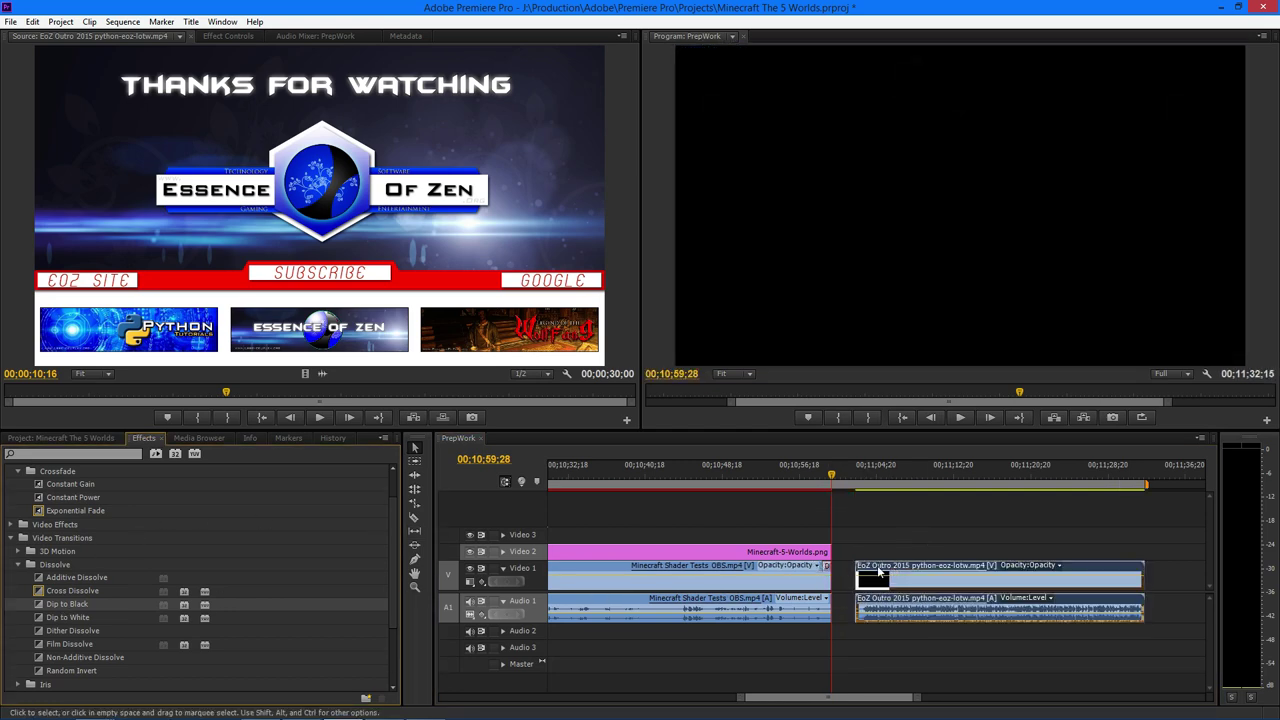
{"action": "left_click_drag", "start_coordinate": [905, 574], "coordinate": [896, 573]}
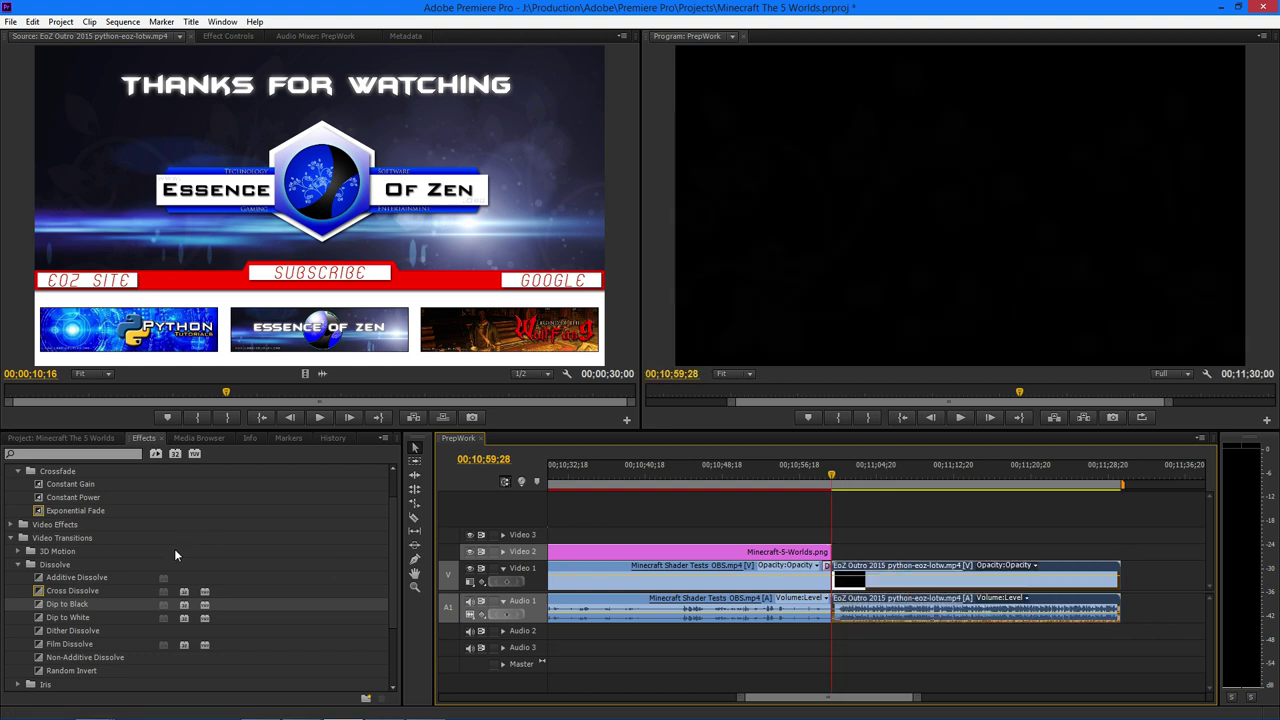
{"action": "left_click_drag", "start_coordinate": [60, 511], "coordinate": [834, 612]}
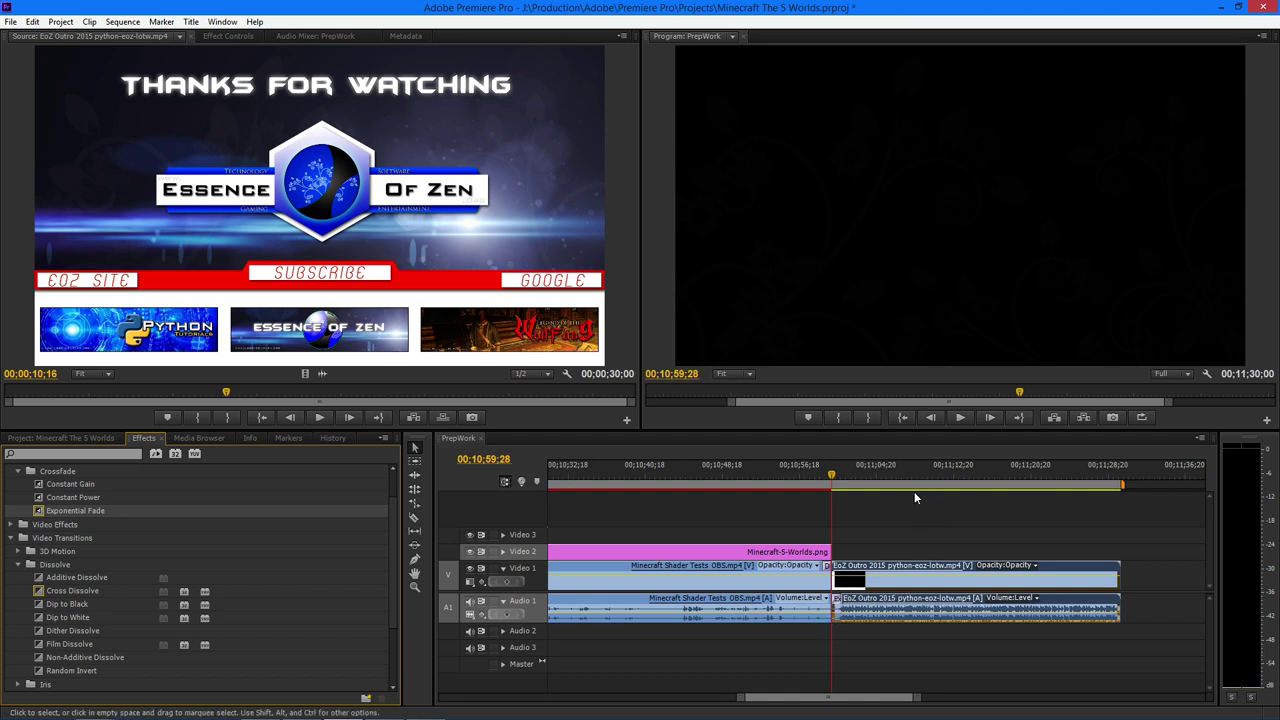
Save the project and play back the transition from the end of the gameplay clip into the outro.
{"action": "left_click", "coordinate": [818, 478]}
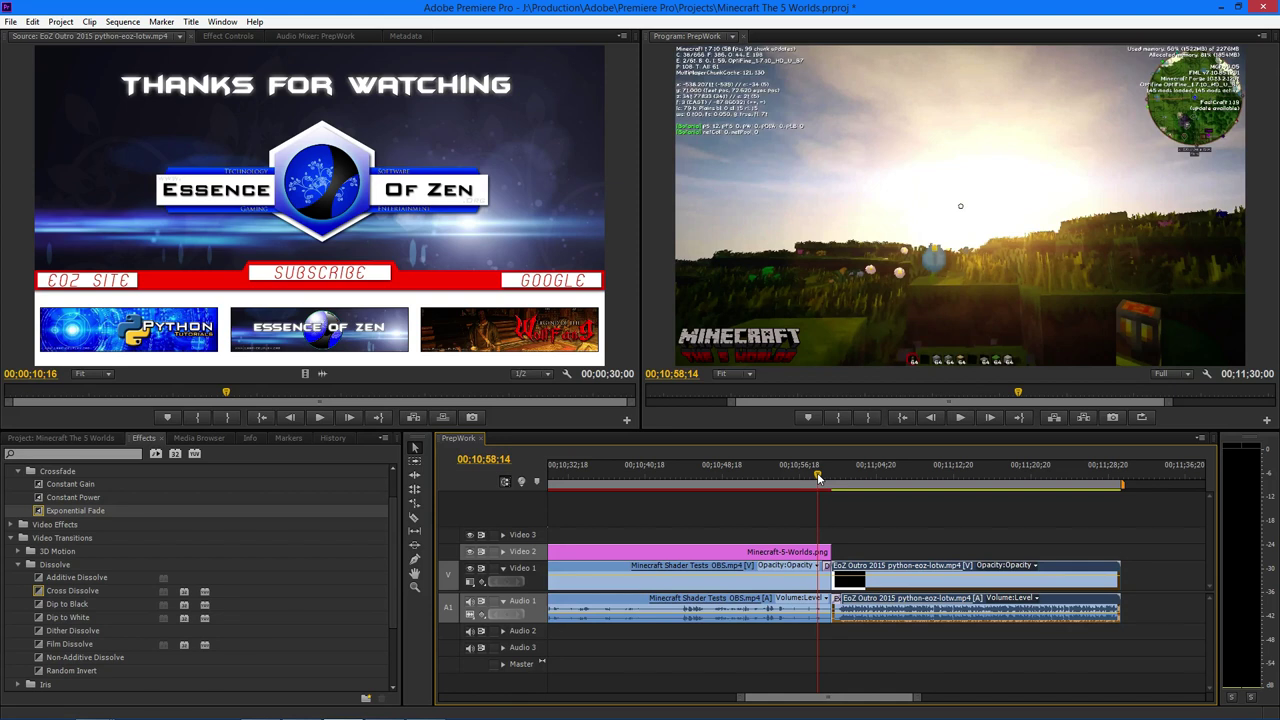
{"action": "key", "text": "ctrl+s"}
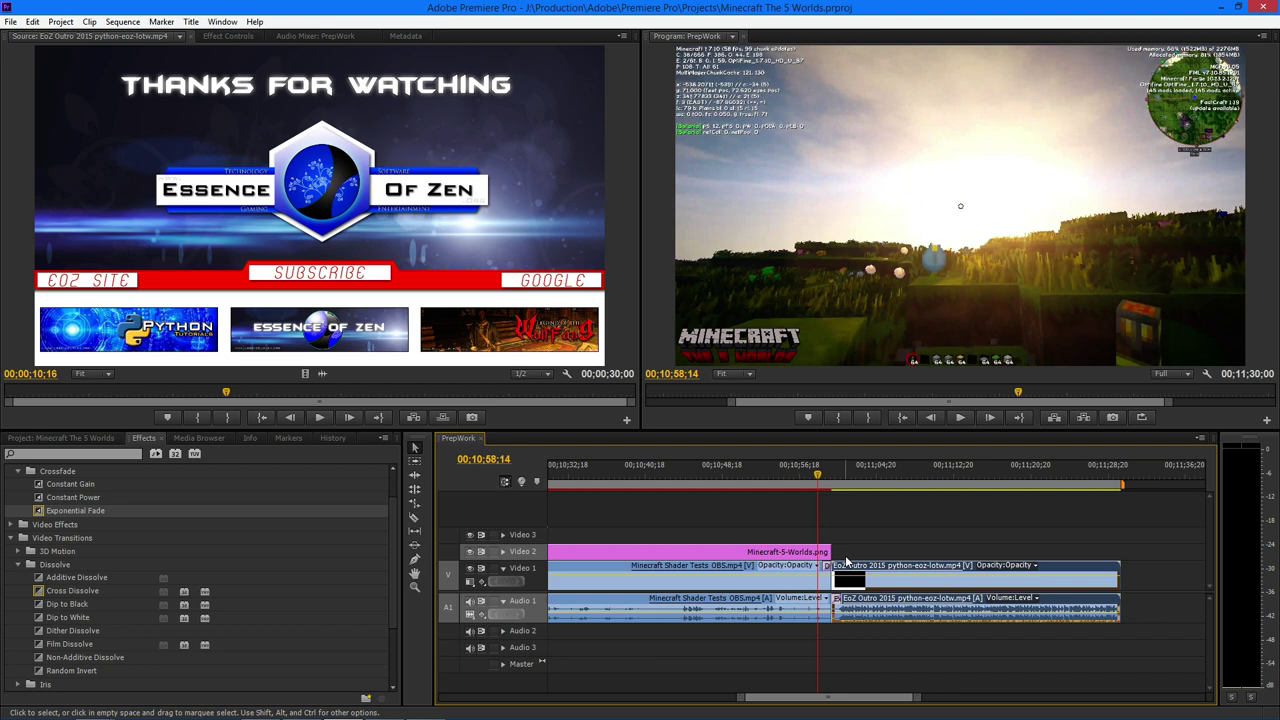
{"action": "key", "text": "space"}
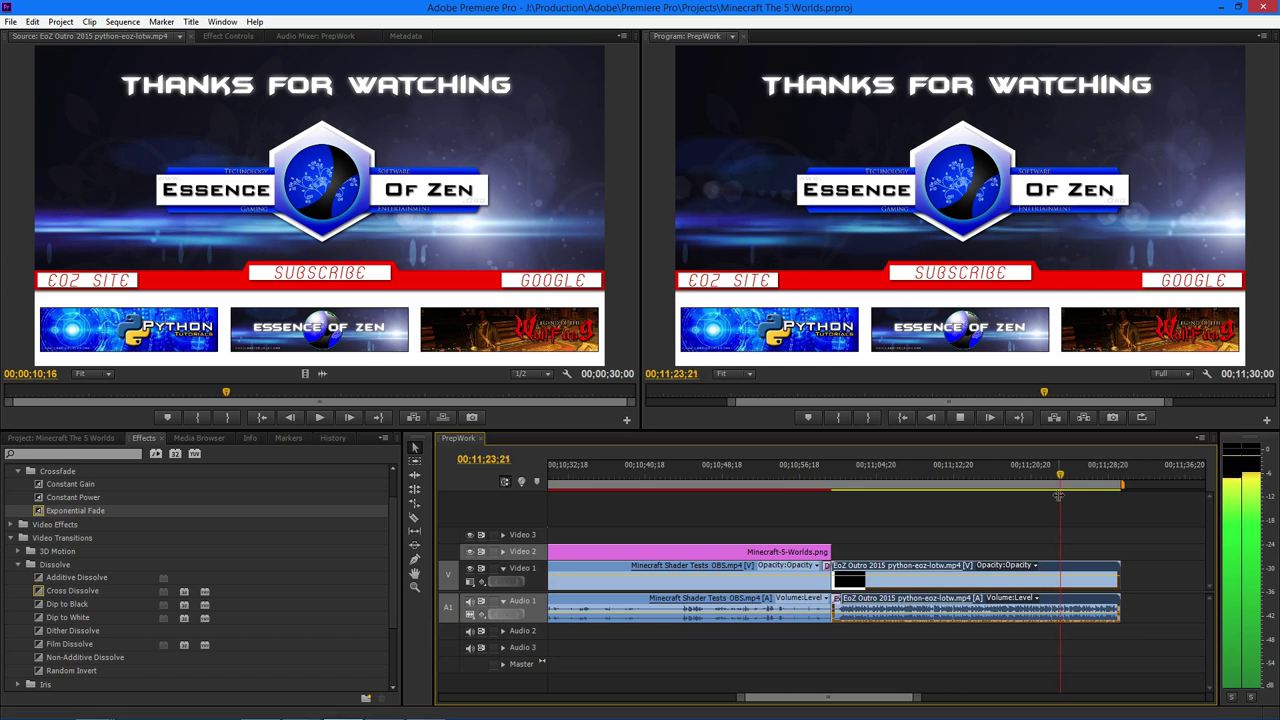
{"action": "left_click", "coordinate": [963, 419]}
Apply Dip to Black to the outro video's end and Exponential Fade to its audio's end, preview the ending and save the project.
{"action": "left_click", "coordinate": [1078, 477]}
{"action": "left_click_drag", "start_coordinate": [1080, 481], "coordinate": [1124, 479]}
{"action": "left_click_drag", "start_coordinate": [60, 599], "coordinate": [1116, 574]}
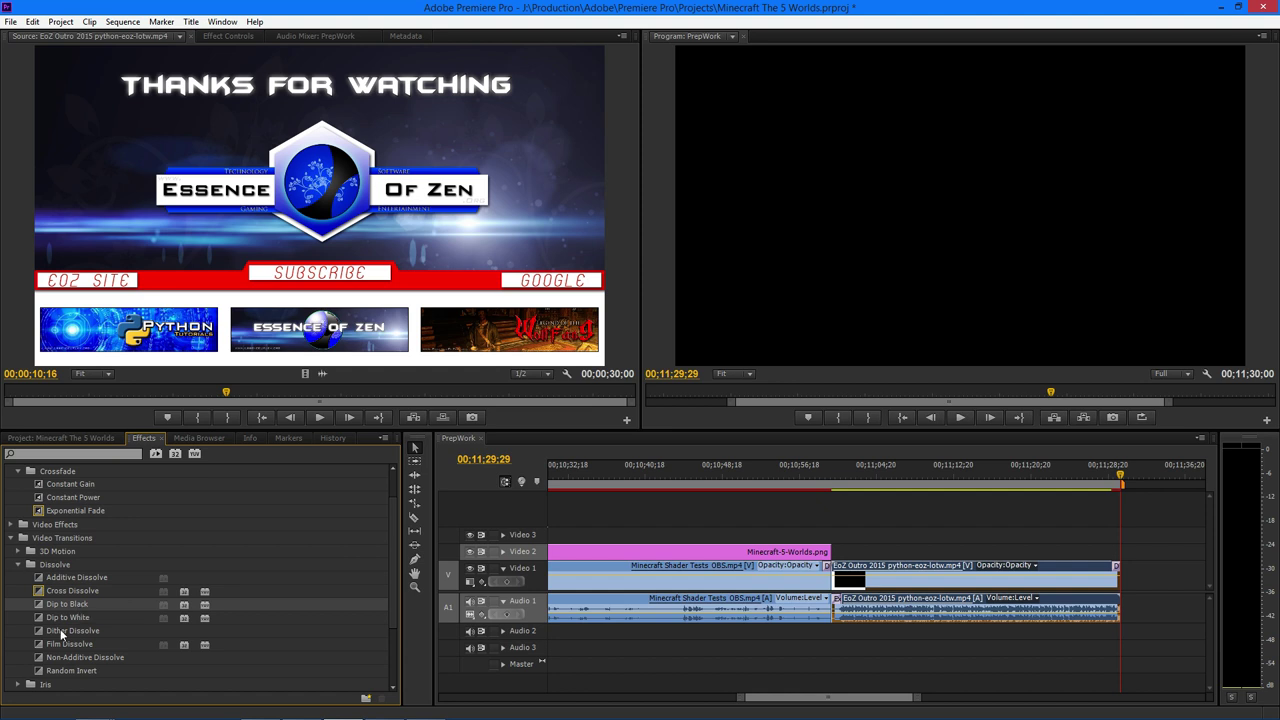
{"action": "left_click_drag", "start_coordinate": [75, 510], "coordinate": [1116, 612]}
{"action": "left_click", "coordinate": [1108, 483]}
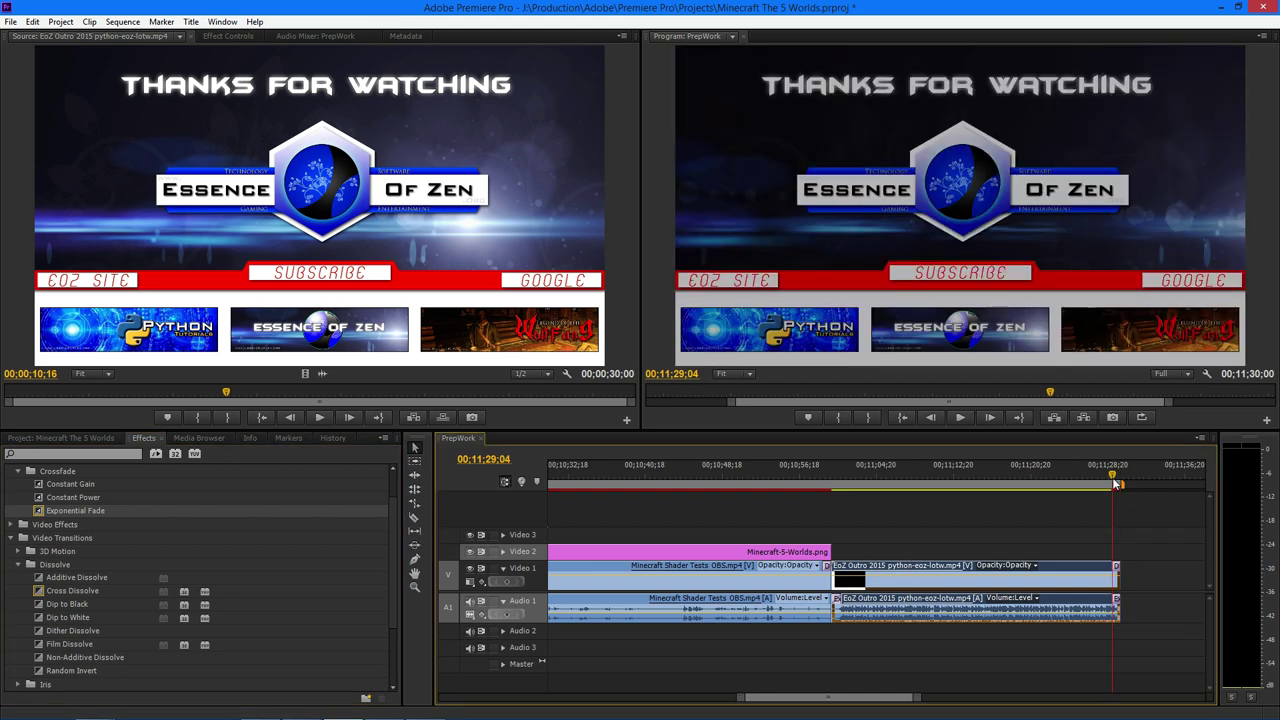
{"action": "key", "text": "space"}
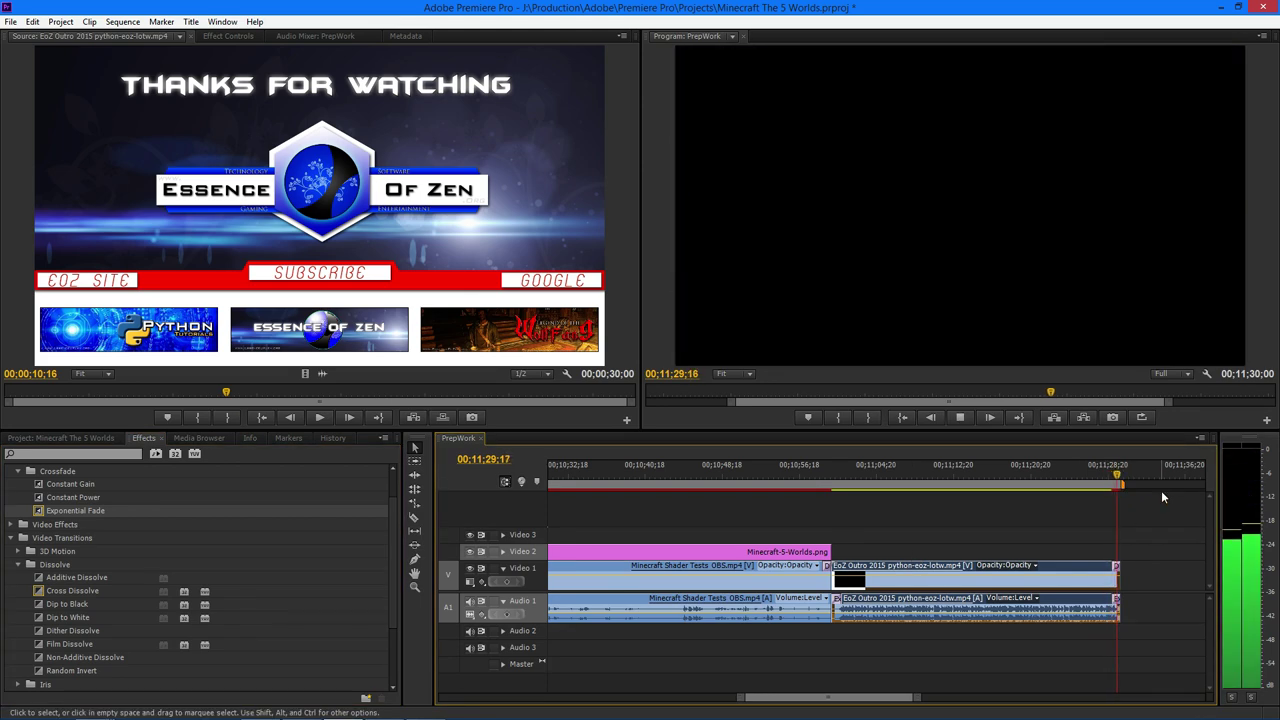
{"action": "left_click", "coordinate": [963, 418]}
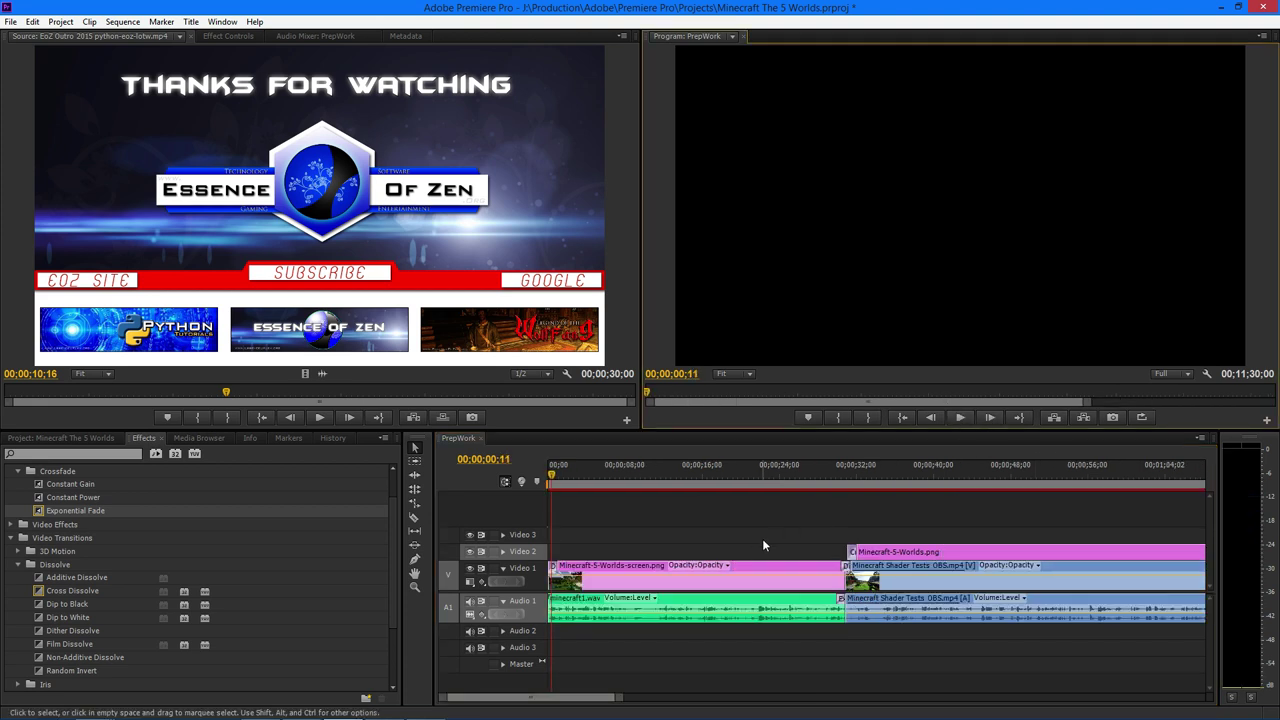
{"action": "key", "text": "ctrl+s"}
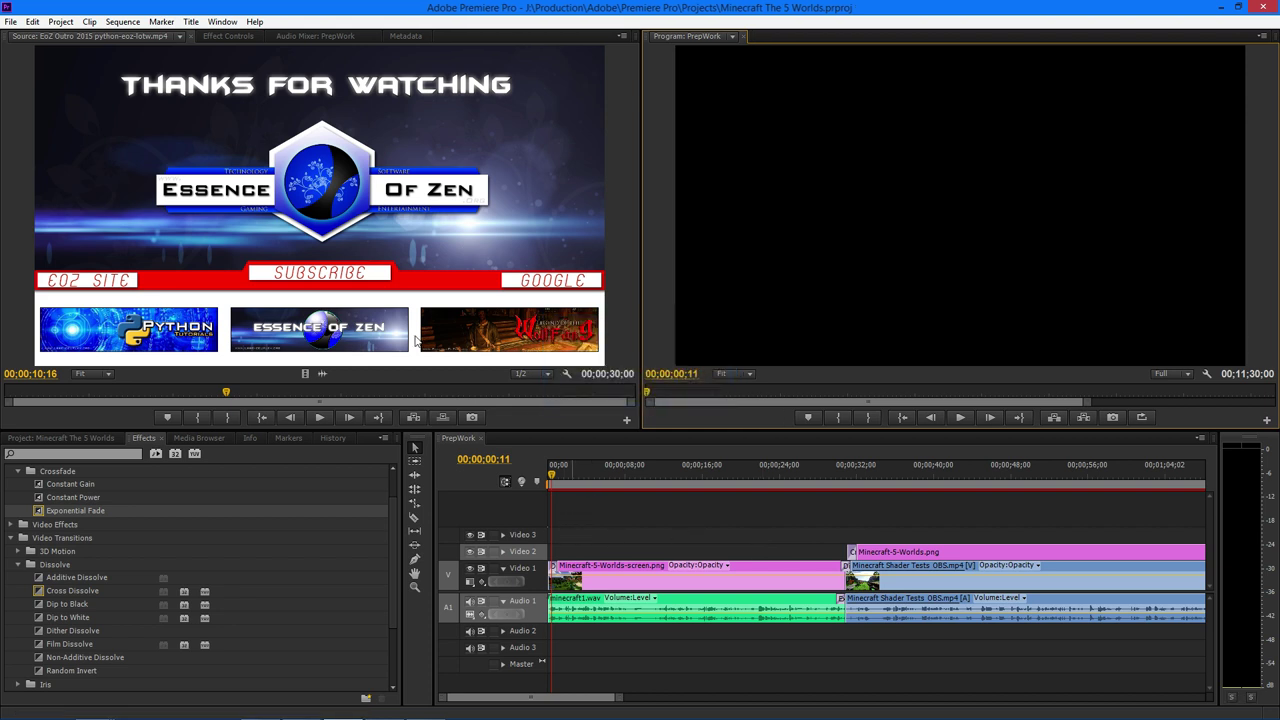
{"action": "left_click", "coordinate": [33, 21]}
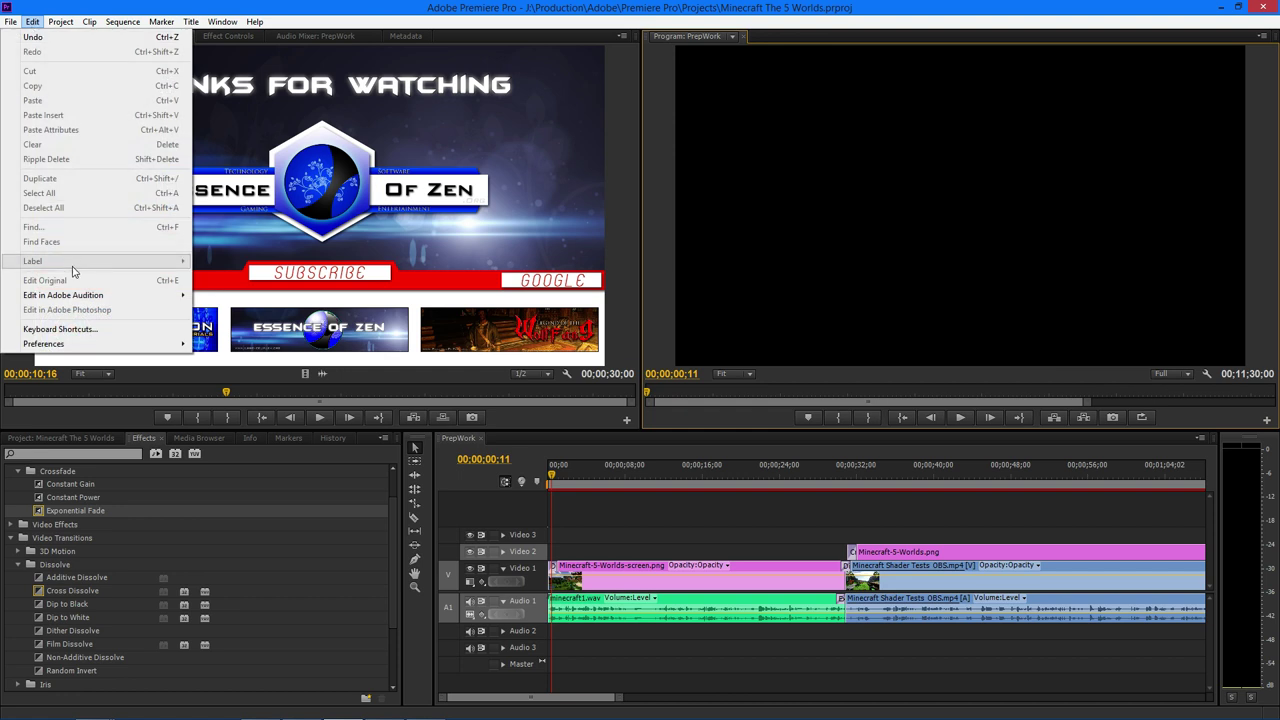
{"action": "left_click", "coordinate": [553, 441]}
{"action": "left_click", "coordinate": [548, 453]}
{"action": "left_click", "coordinate": [33, 21]}
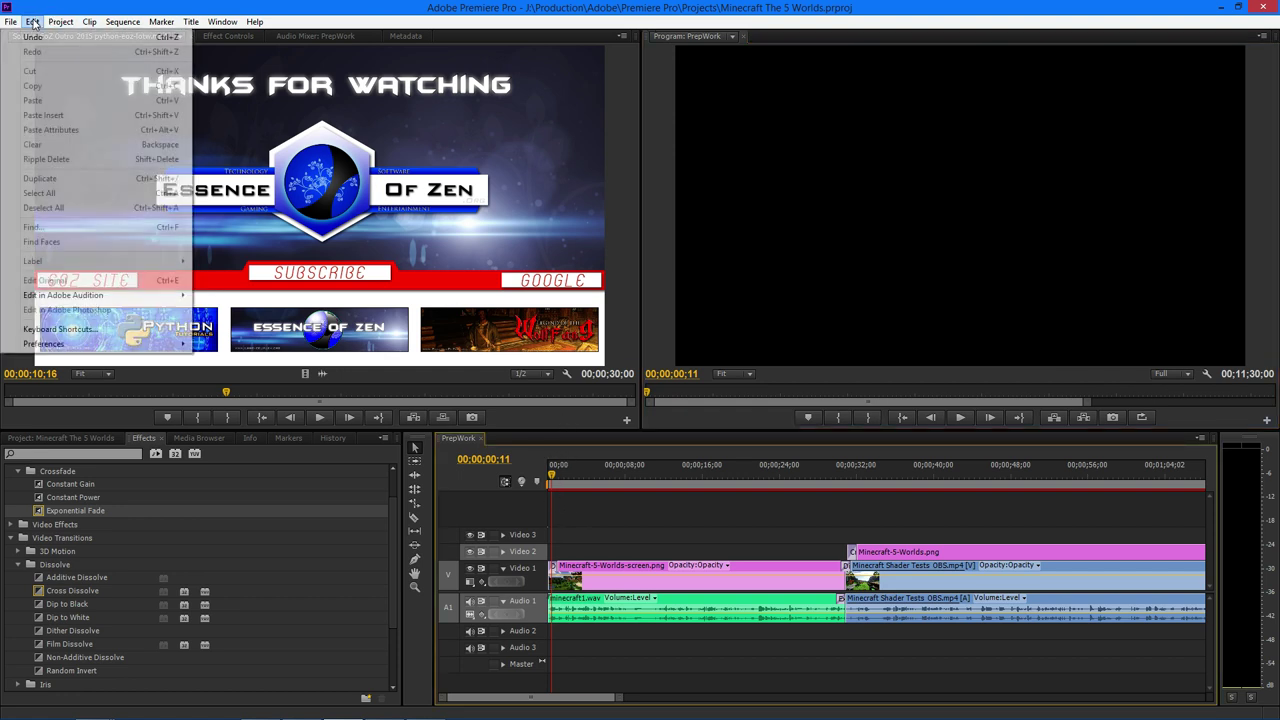
{"action": "left_click", "coordinate": [33, 21]}
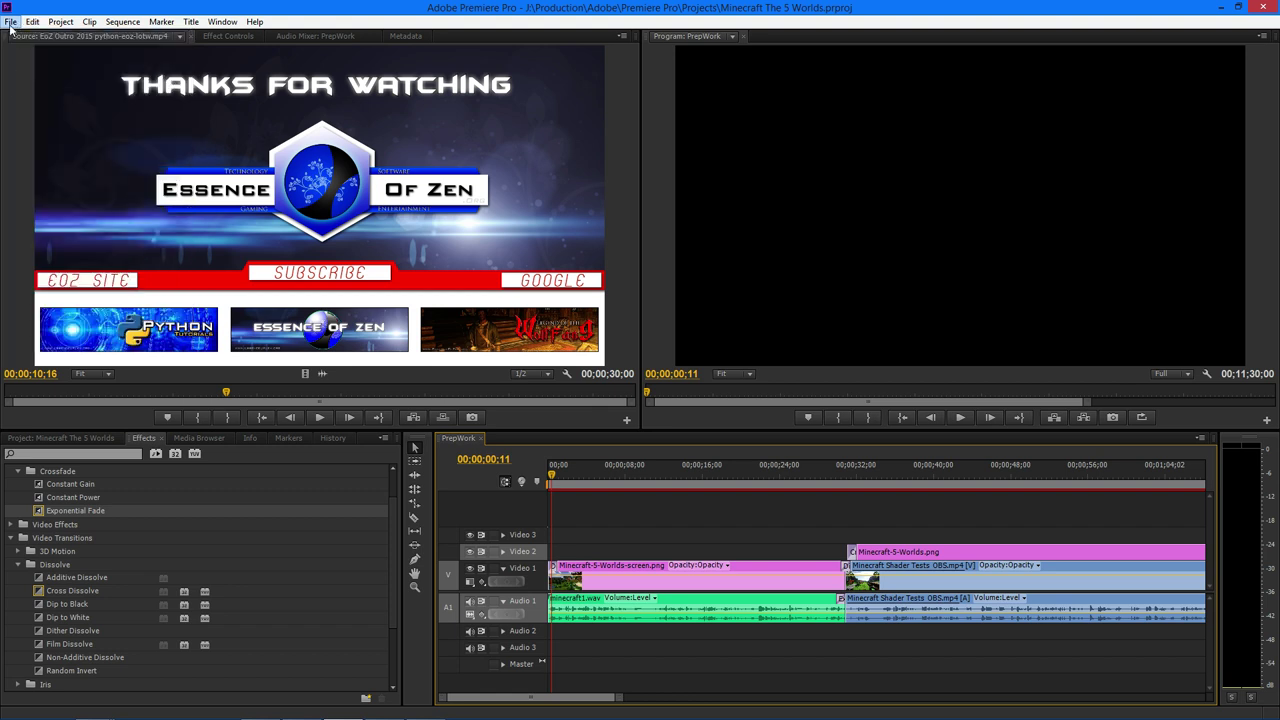
Open the media export settings for the PrepWork sequence and set the source range to Entire Sequence.
{"action": "left_click", "coordinate": [12, 21]}
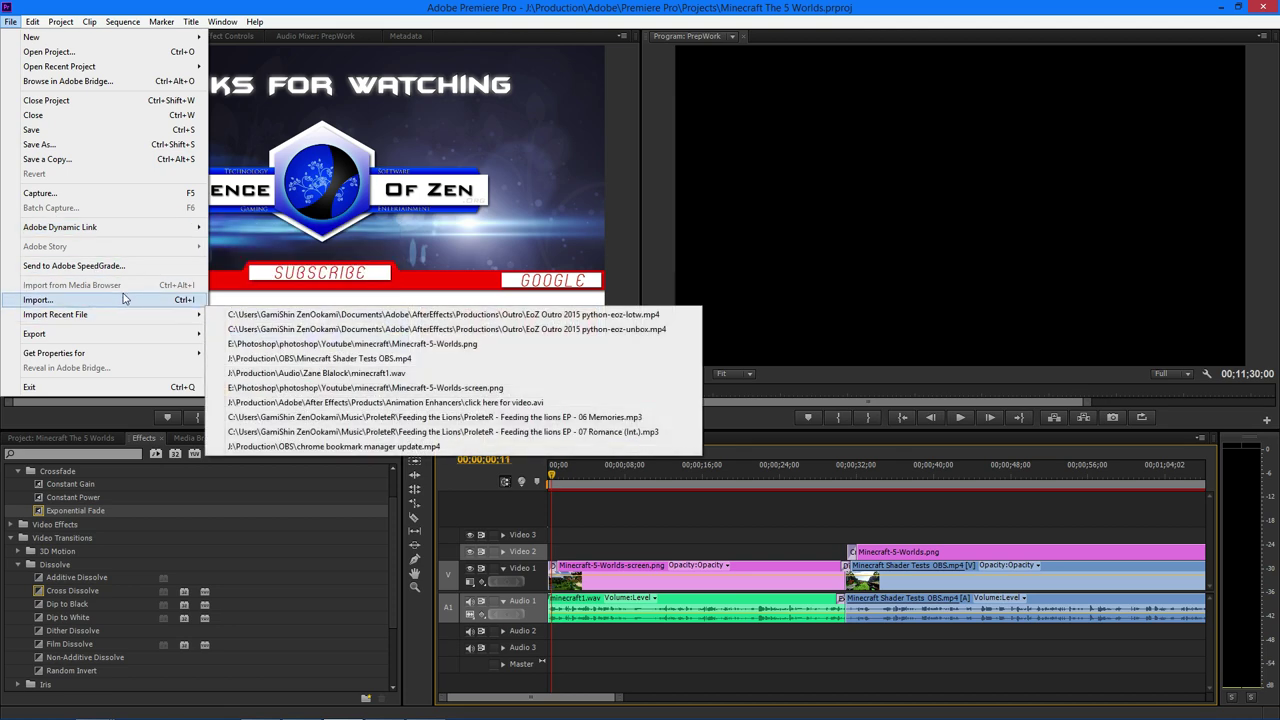
{"action": "mouse_move", "coordinate": [63, 27]}
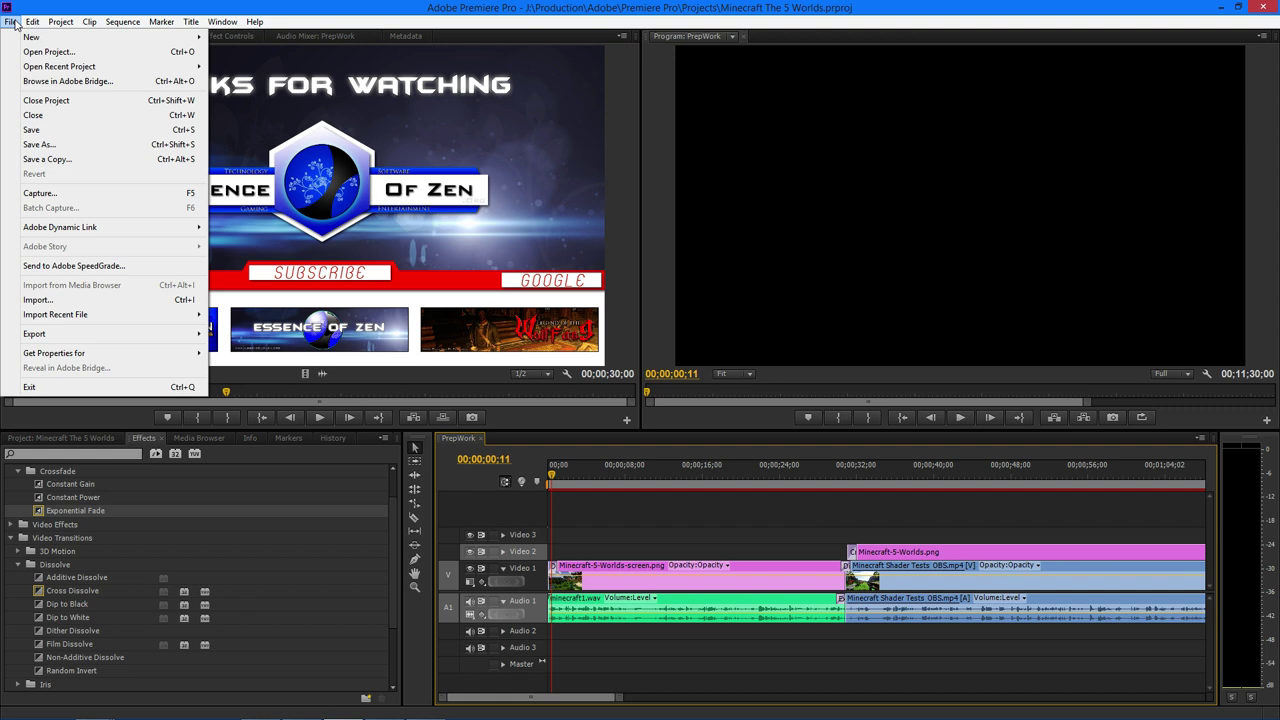
{"action": "mouse_move", "coordinate": [176, 335]}
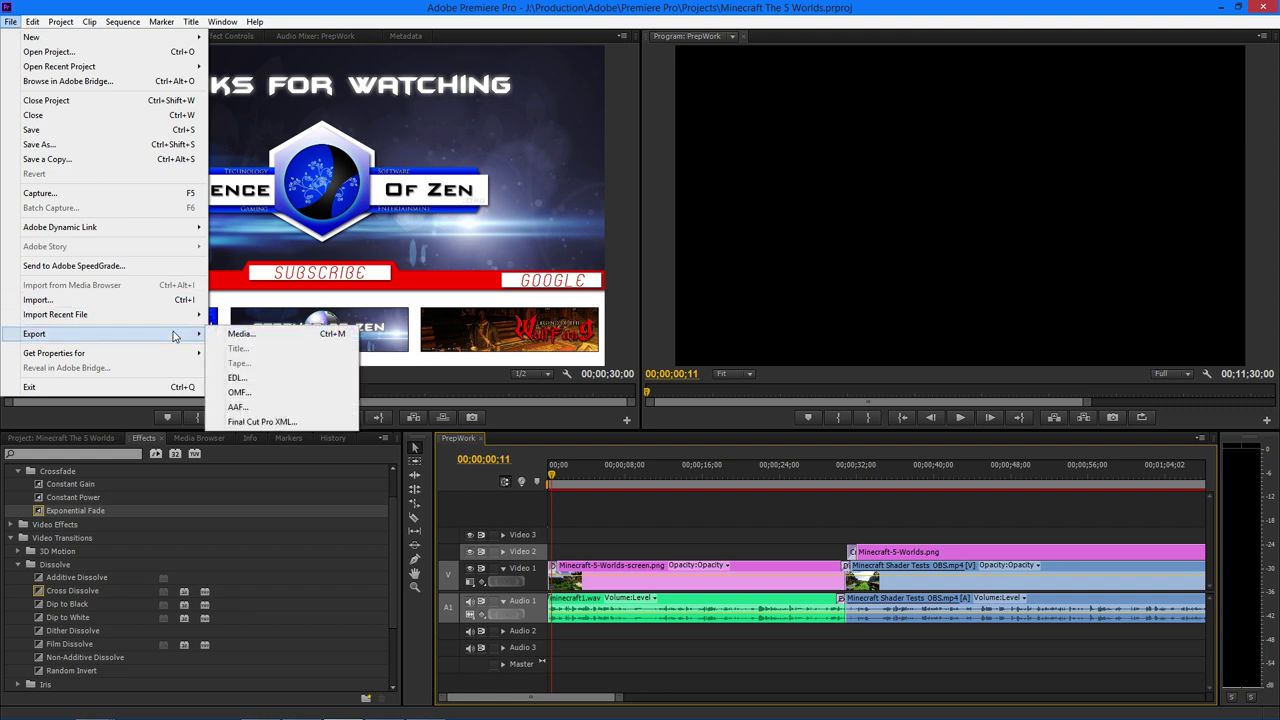
{"action": "left_click", "coordinate": [261, 338]}
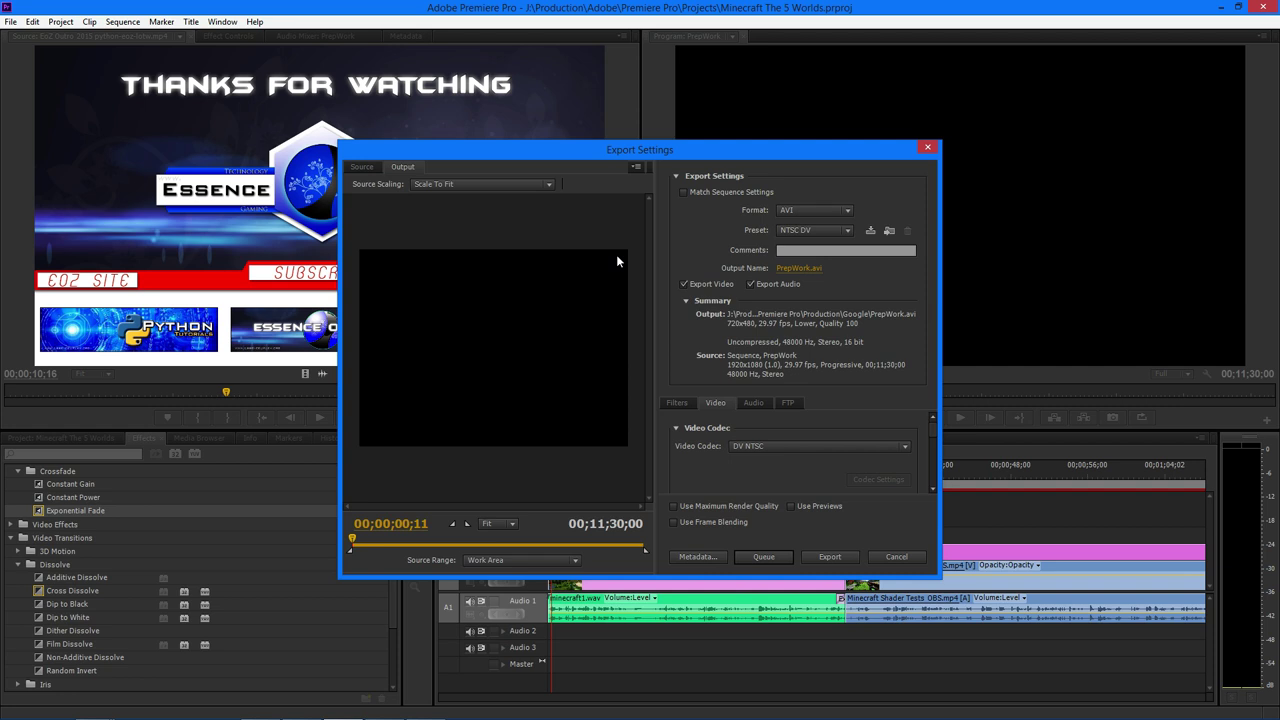
{"action": "left_click", "coordinate": [401, 544]}
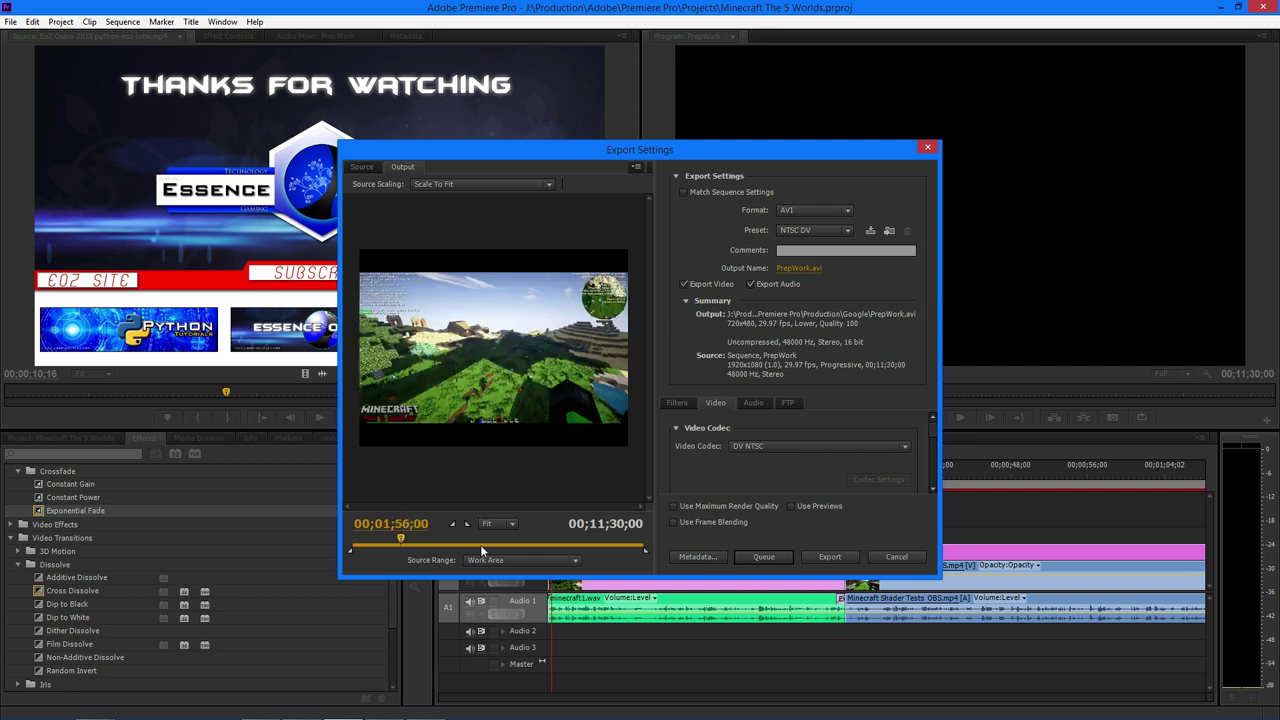
{"action": "left_click", "coordinate": [502, 560]}
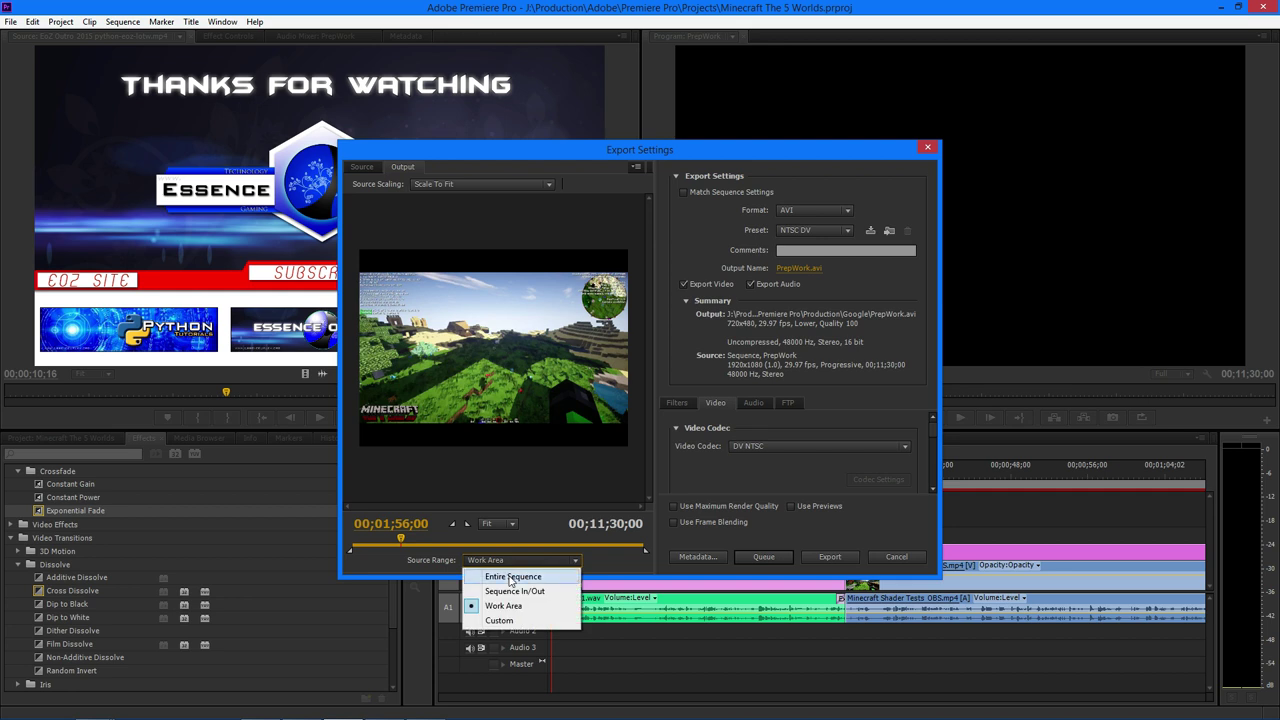
{"action": "left_click", "coordinate": [512, 577]}
Set the export format to H.264 with the custom -HD 1080p 29.97 preset and send it to the Adobe Media Encoder queue.
{"action": "left_click", "coordinate": [829, 212]}
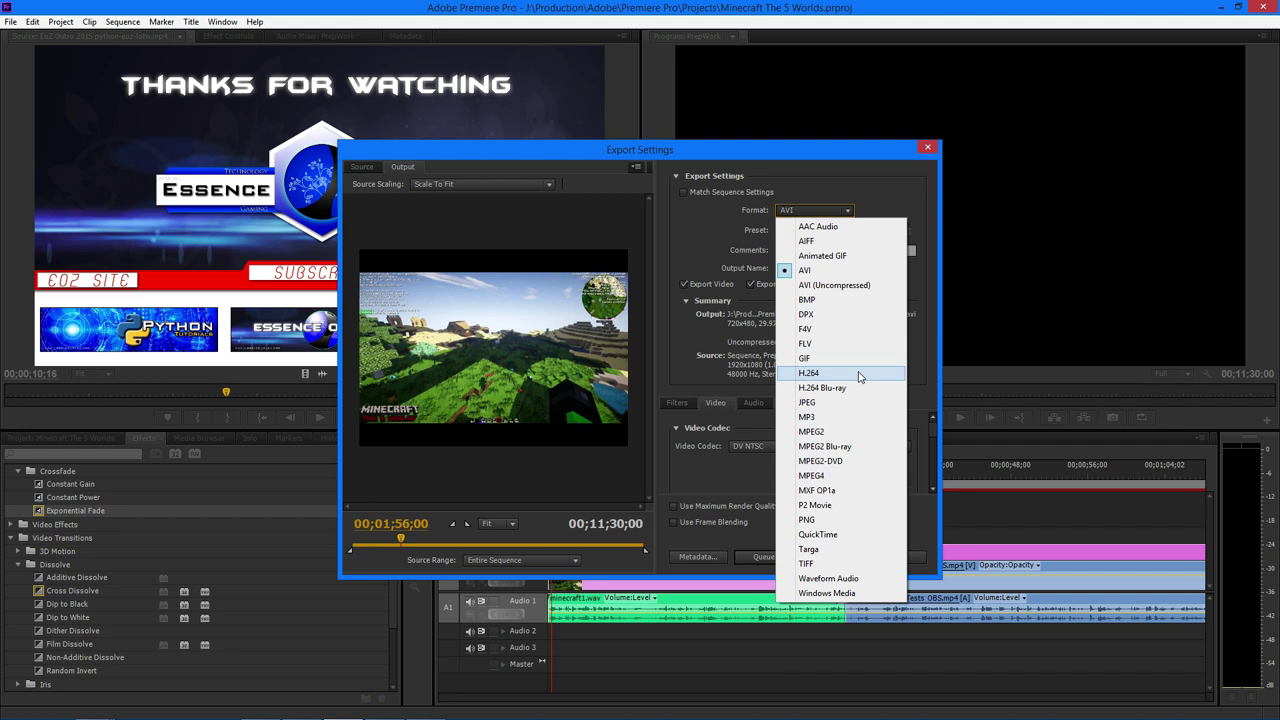
{"action": "left_click", "coordinate": [859, 373]}
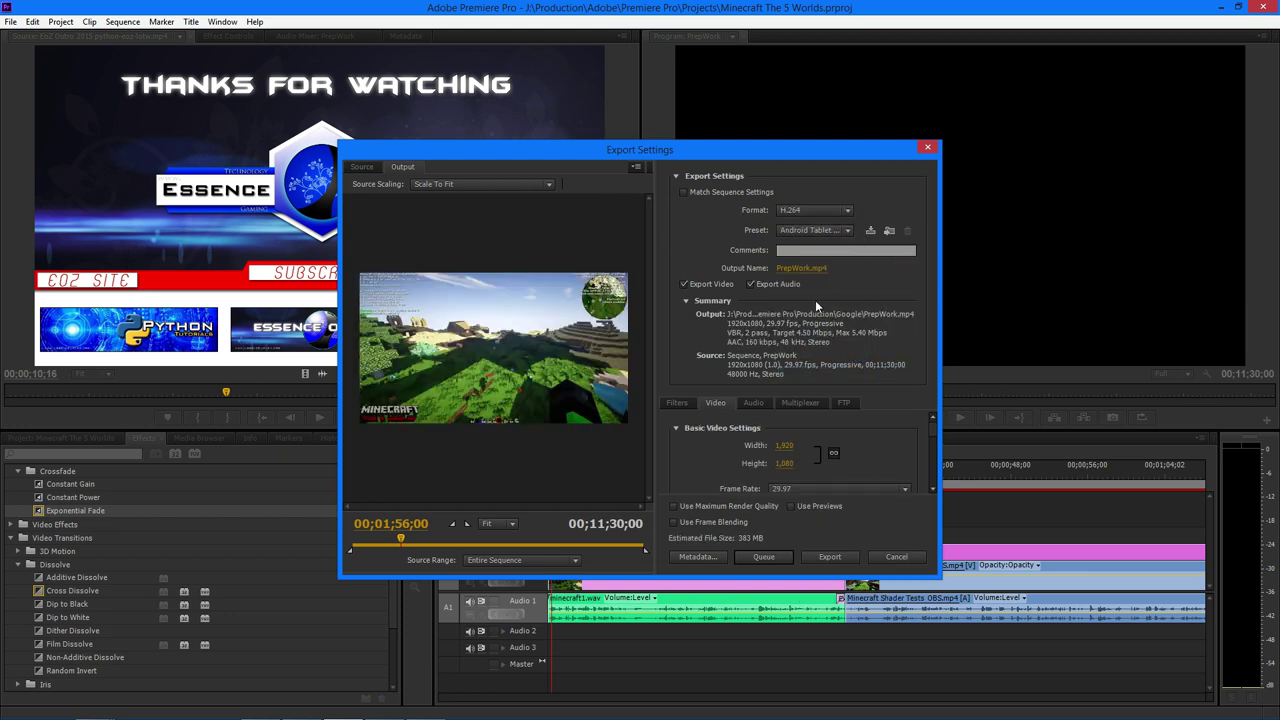
{"action": "left_click", "coordinate": [847, 230]}
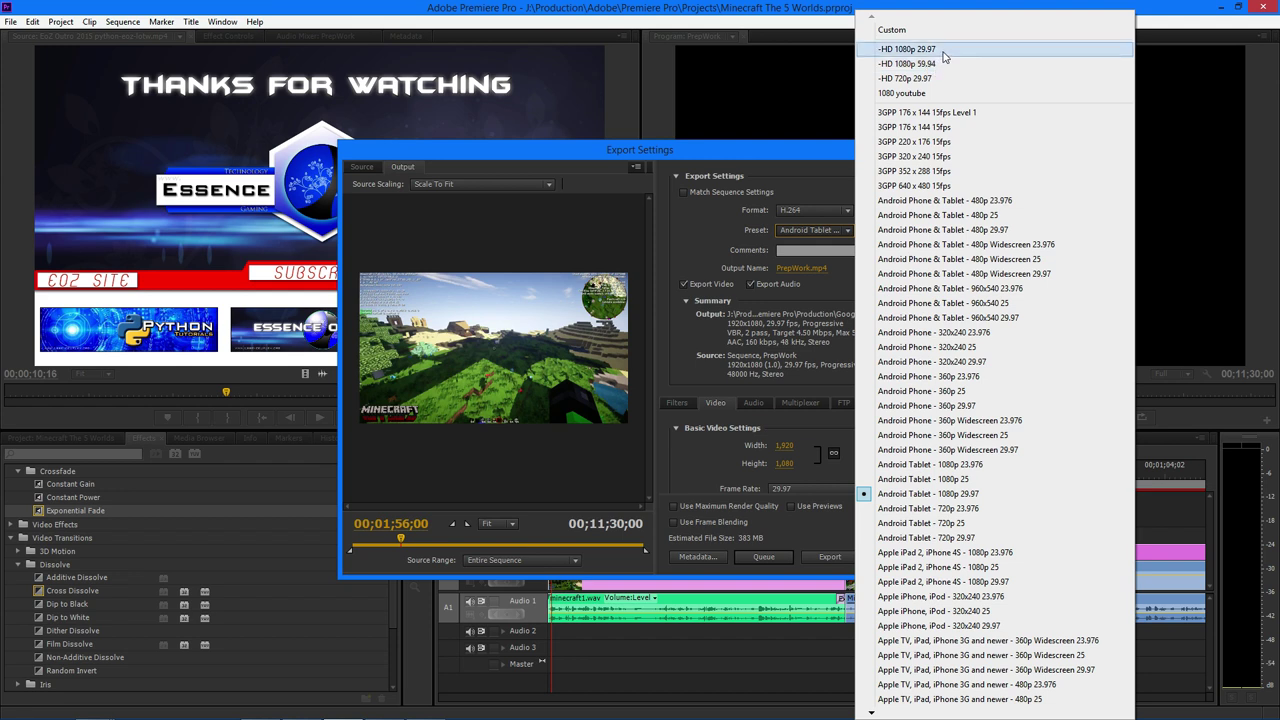
{"action": "mouse_move", "coordinate": [871, 712]}
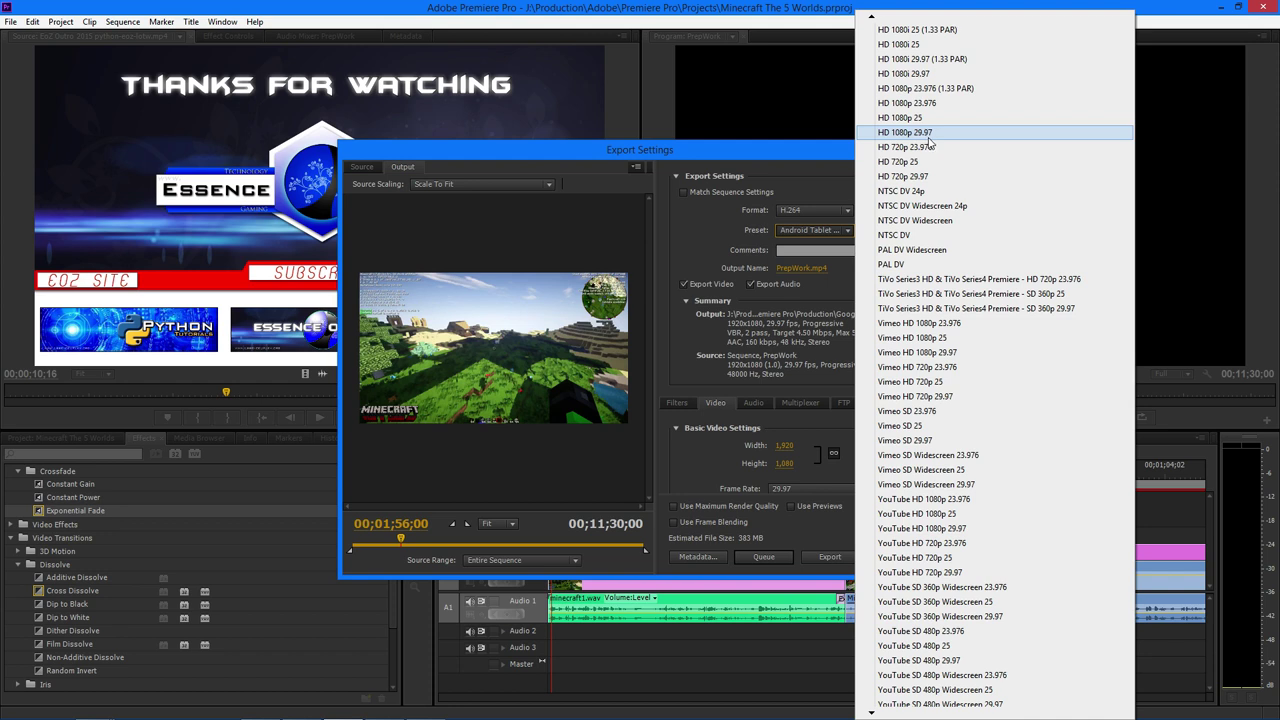
{"action": "left_click", "coordinate": [928, 137]}
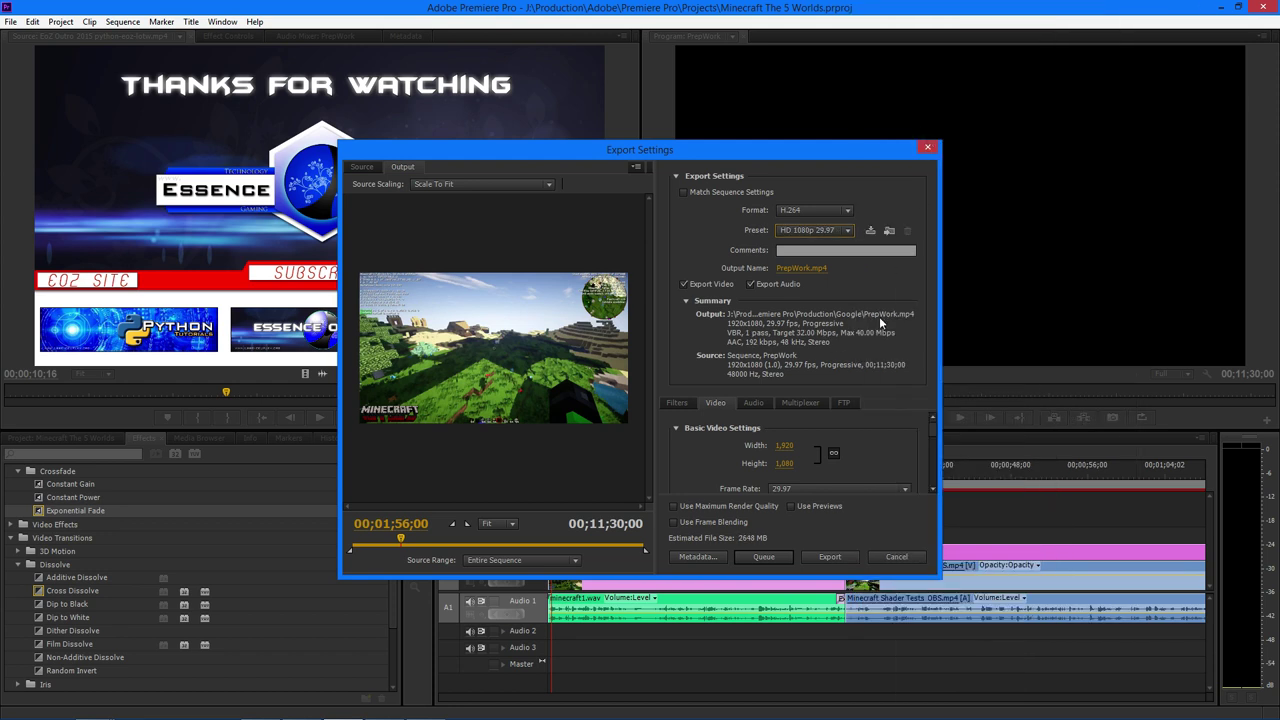
{"action": "left_click", "coordinate": [852, 207]}
{"action": "left_click", "coordinate": [867, 204]}
{"action": "left_click", "coordinate": [852, 231]}
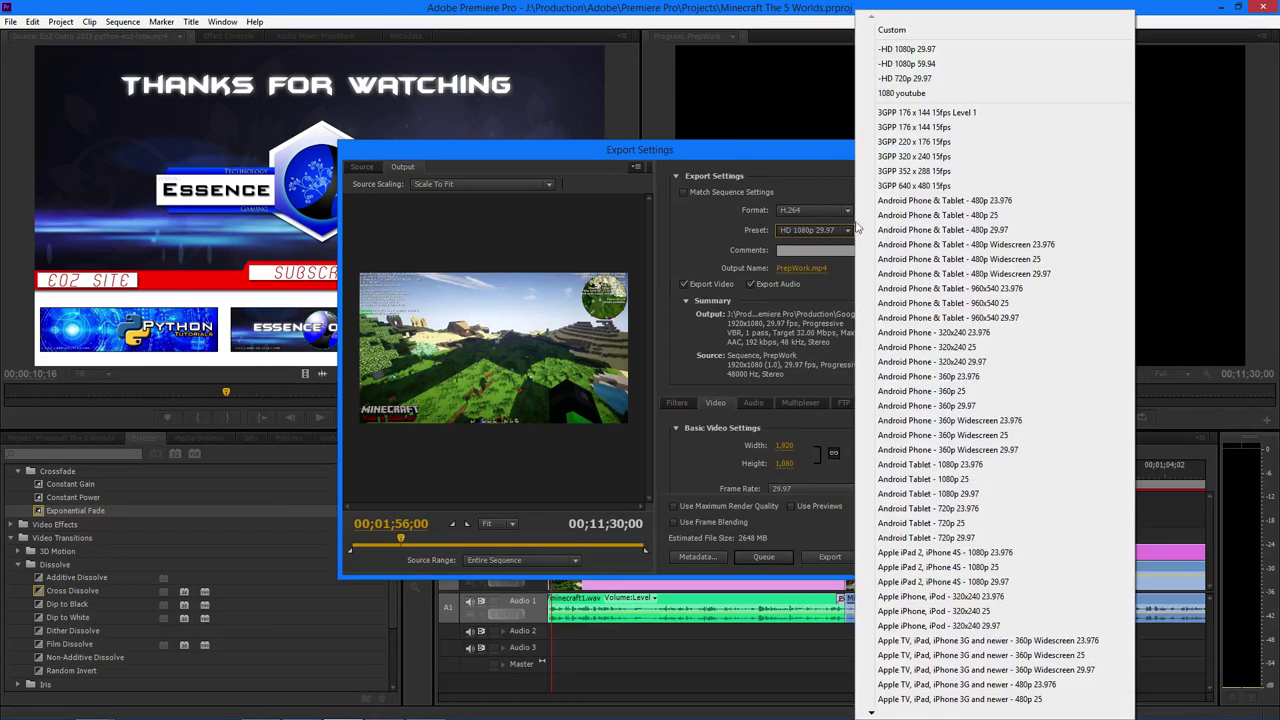
{"action": "left_click", "coordinate": [965, 57]}
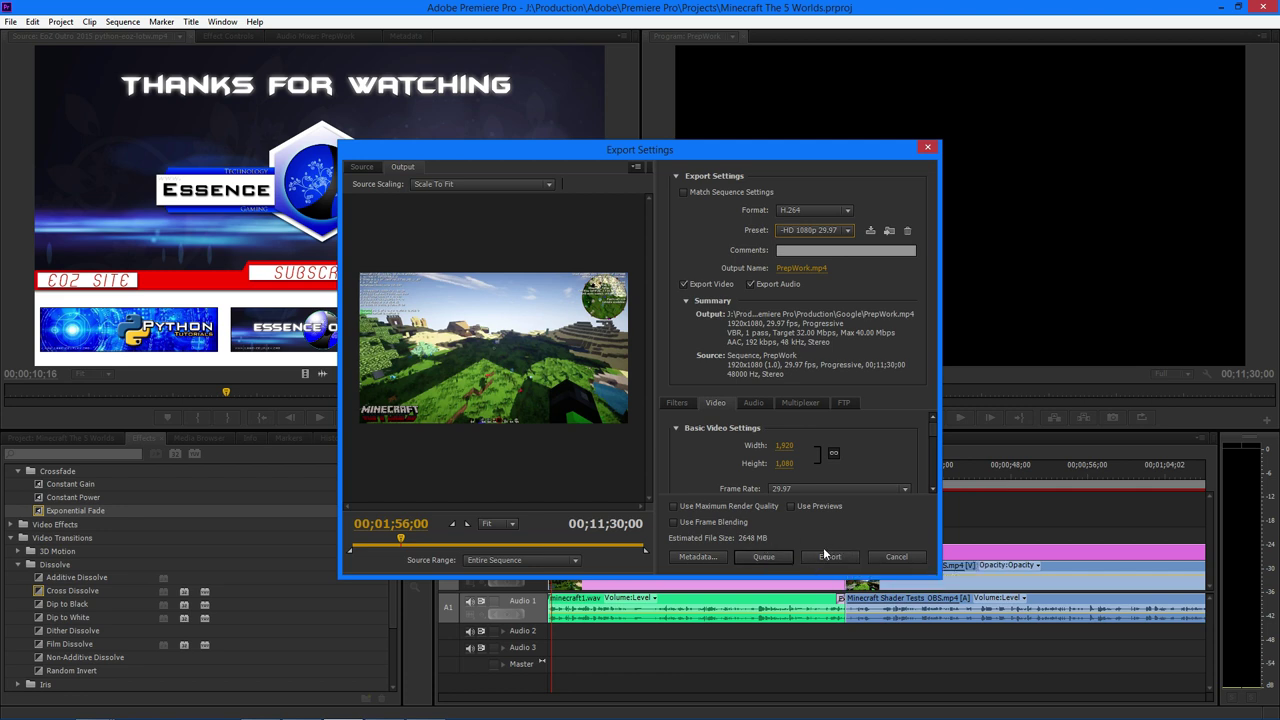
{"action": "left_click", "coordinate": [764, 557]}
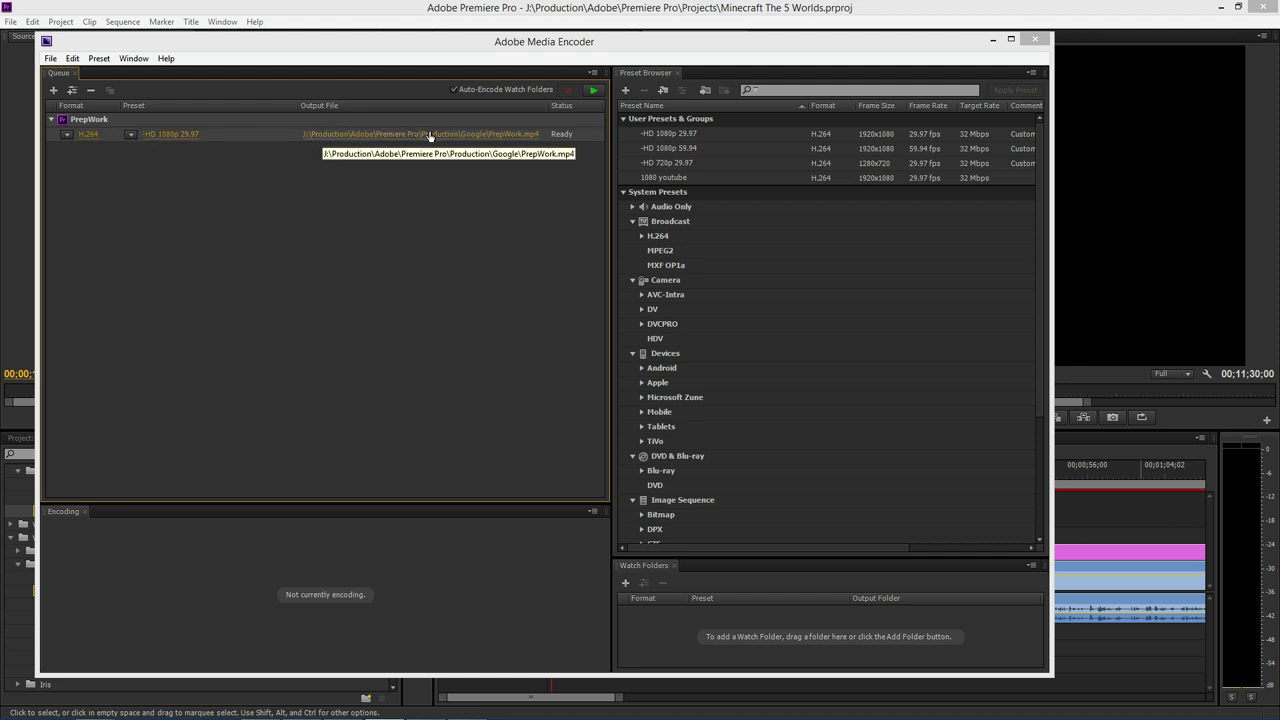
Set the queued PrepWork.mp4 output to a new Minecraft folder inside Production, and minimize Adobe Media Encoder to return to Premiere Pro.
{"action": "left_click", "coordinate": [336, 134]}
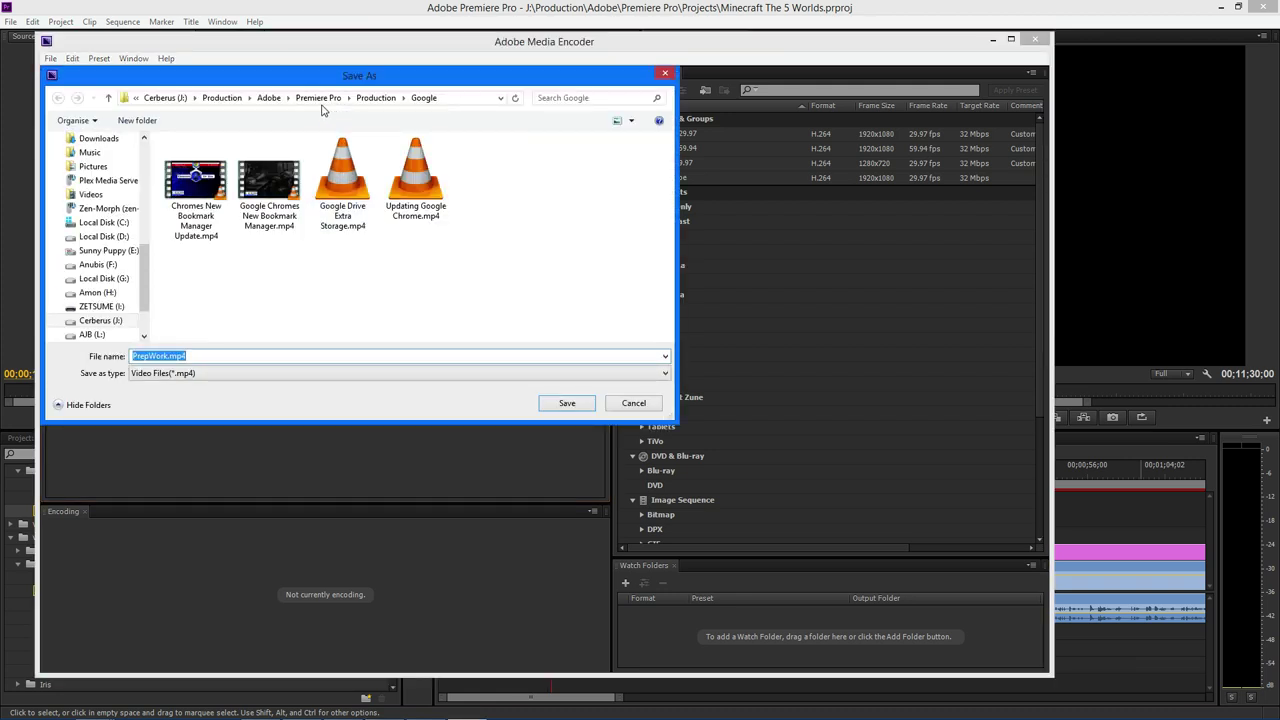
{"action": "left_click", "coordinate": [372, 97]}
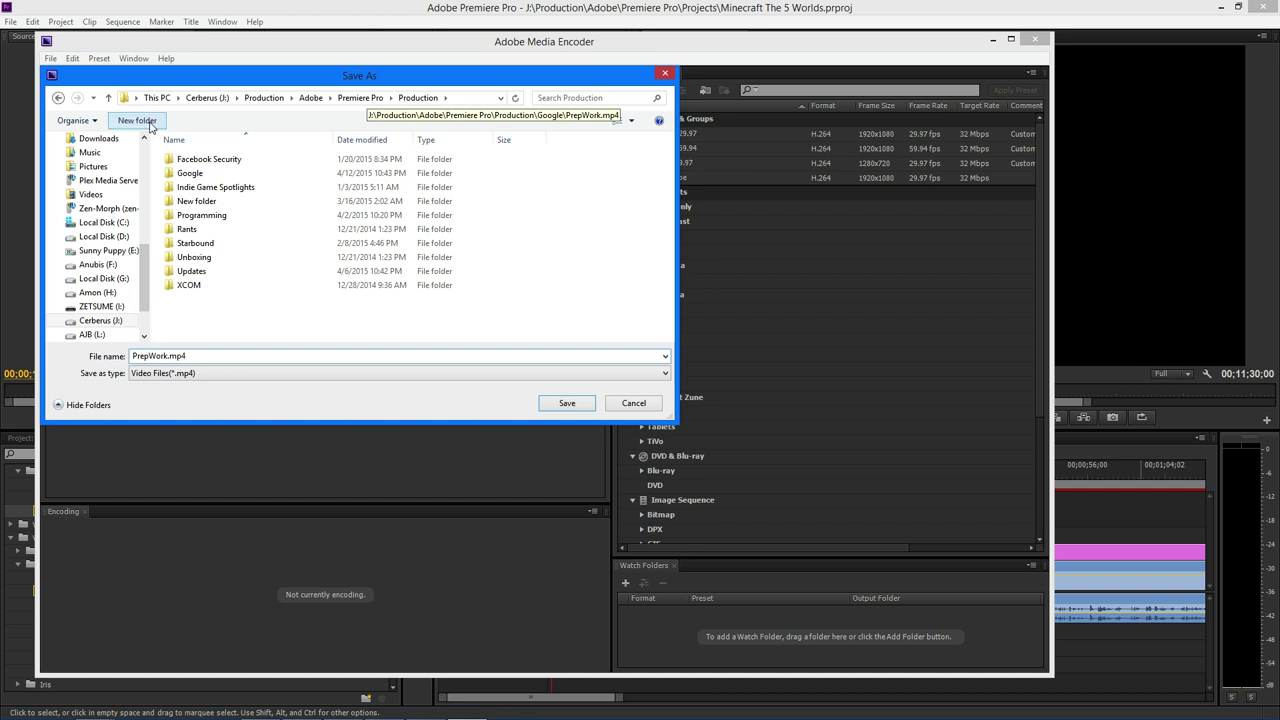
{"action": "left_click", "coordinate": [151, 123]}
{"action": "type", "text": "Minecraft"}
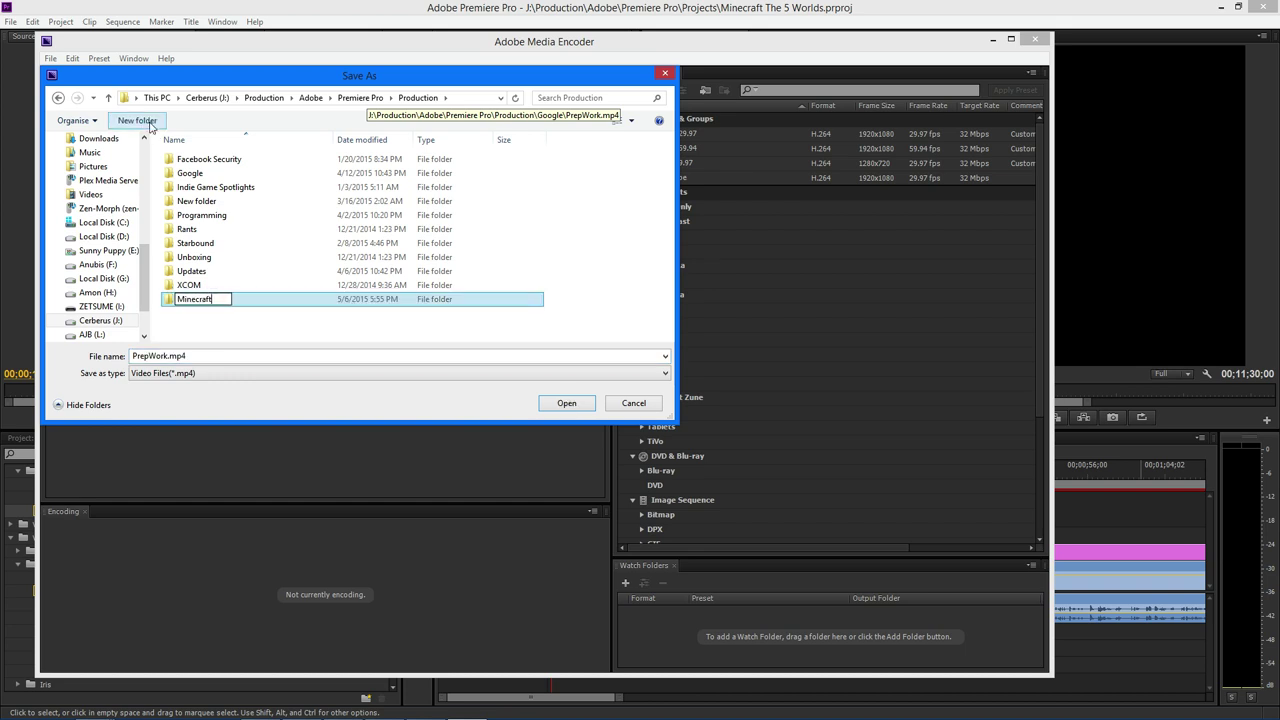
{"action": "key", "text": "Return"}
{"action": "key", "text": "Return"}
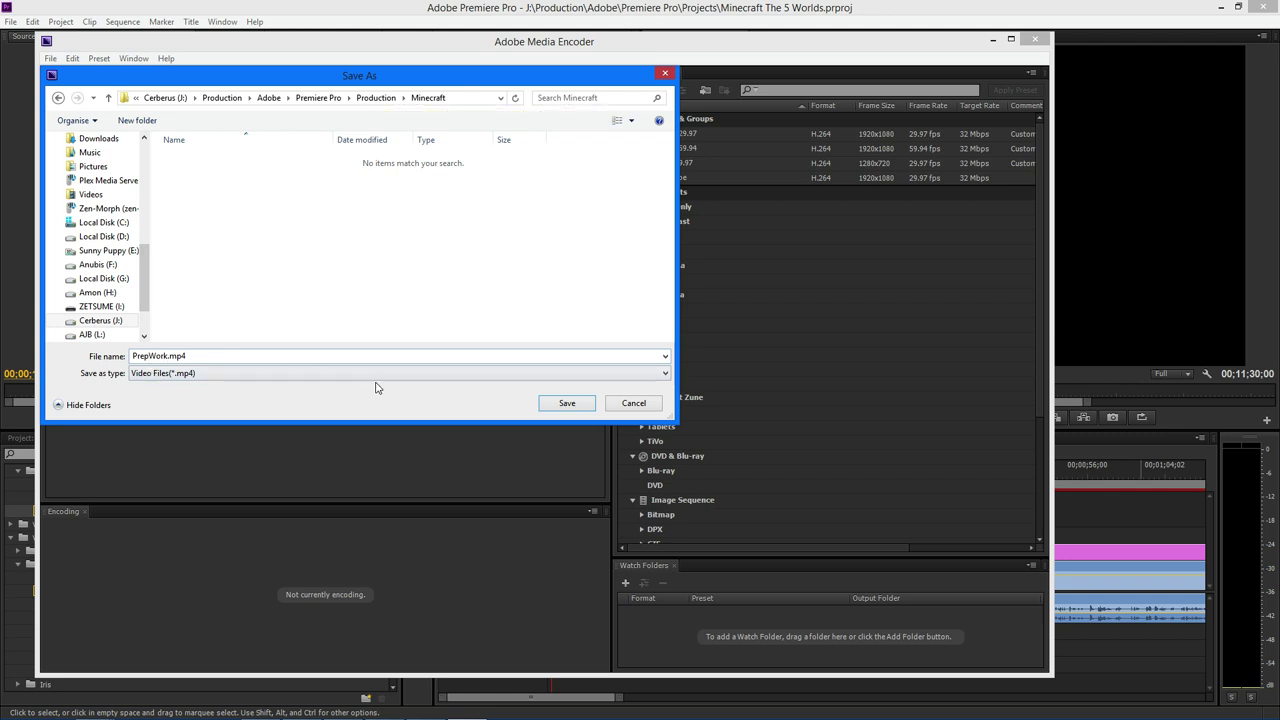
{"action": "left_click", "coordinate": [548, 405]}
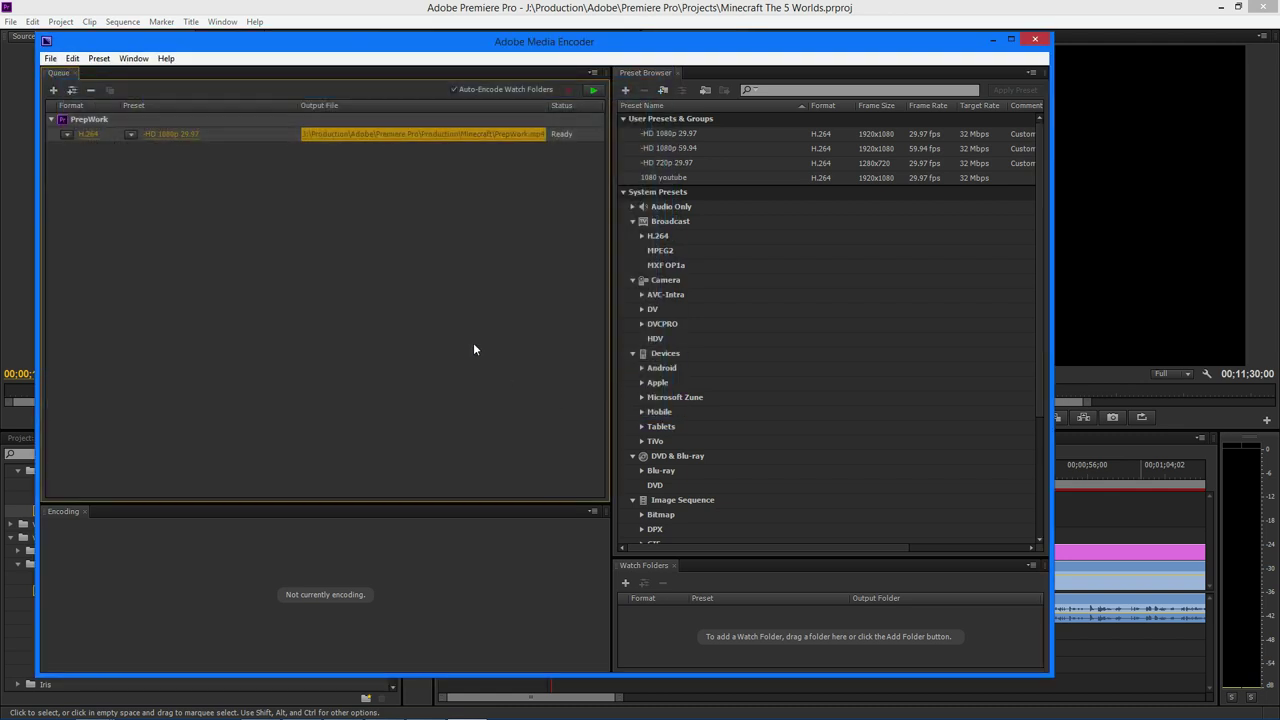
{"action": "left_click", "coordinate": [474, 347]}
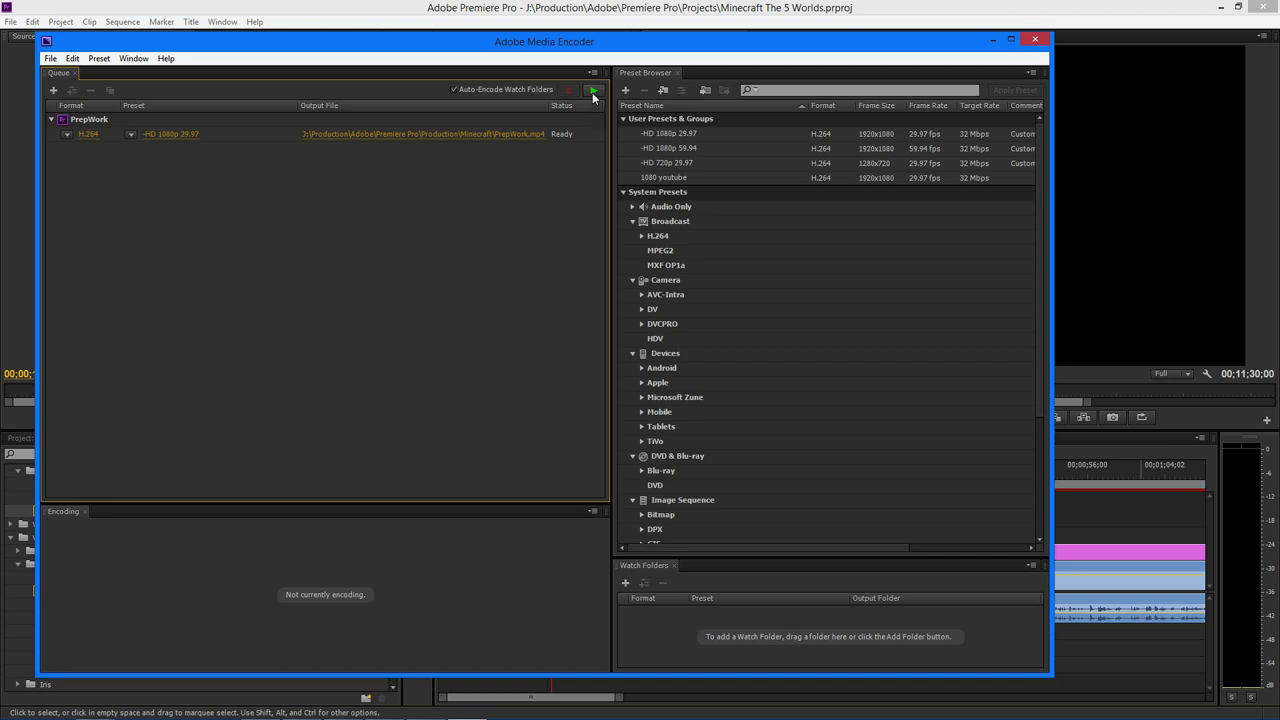
{"action": "left_click", "coordinate": [991, 41]}
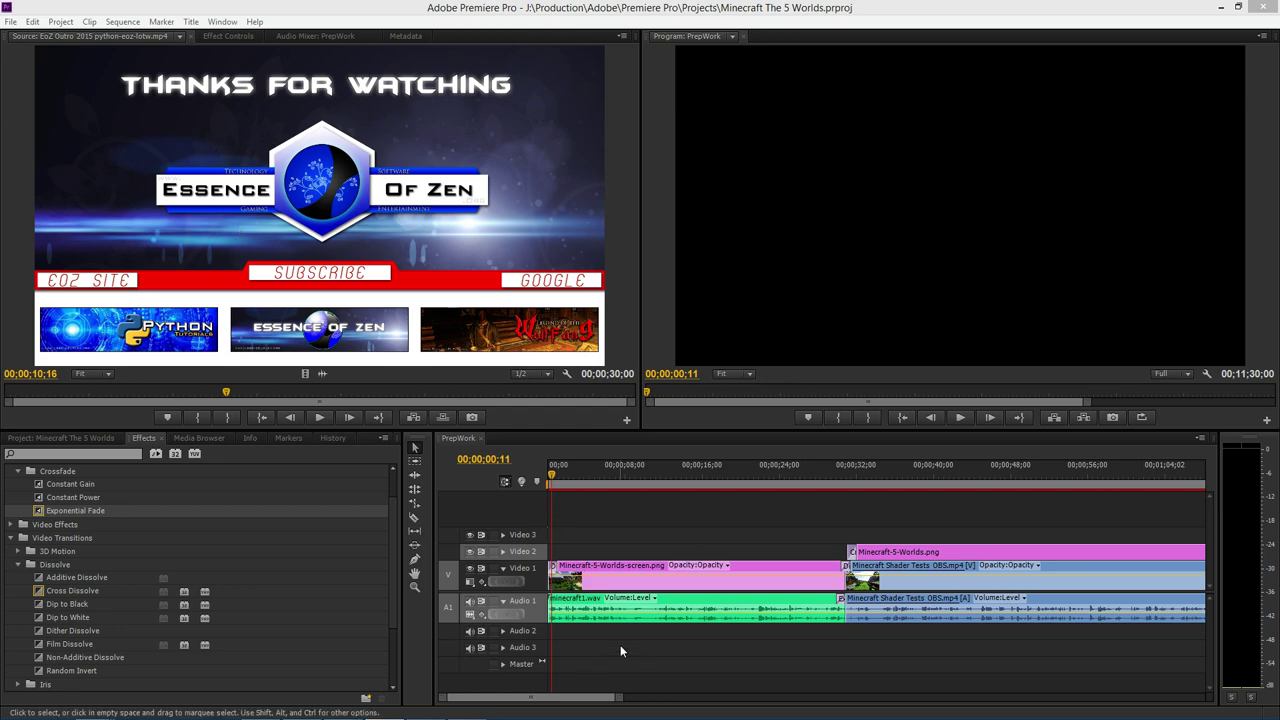
{"action": "left_click", "coordinate": [12, 22]}
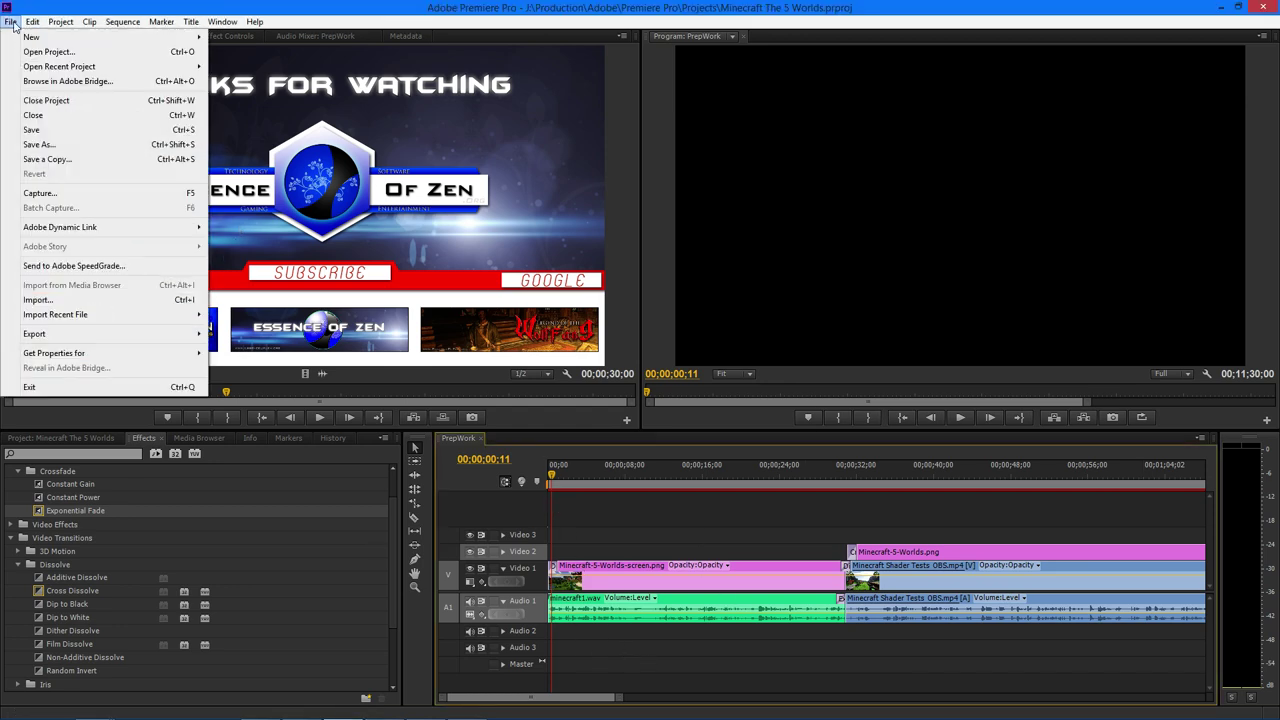
{"action": "left_click", "coordinate": [205, 6]}
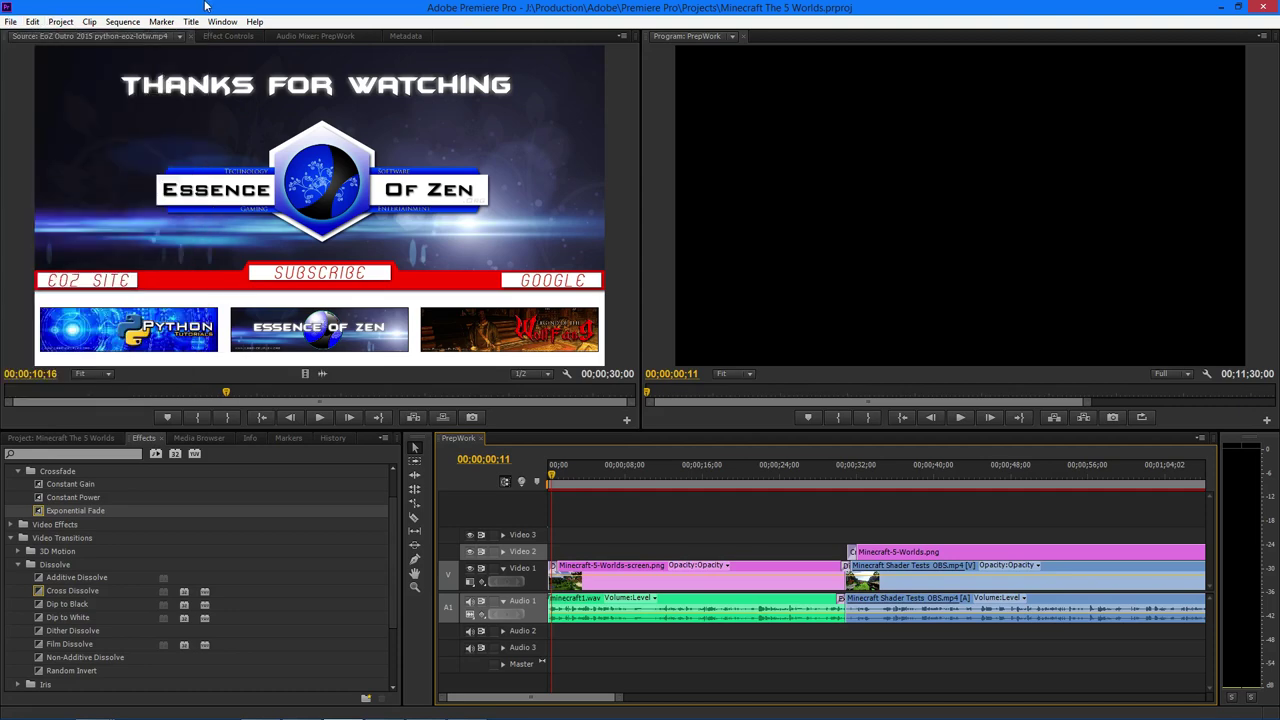
{"action": "left_click", "coordinate": [11, 21]}
{"action": "mouse_move", "coordinate": [95, 68]}
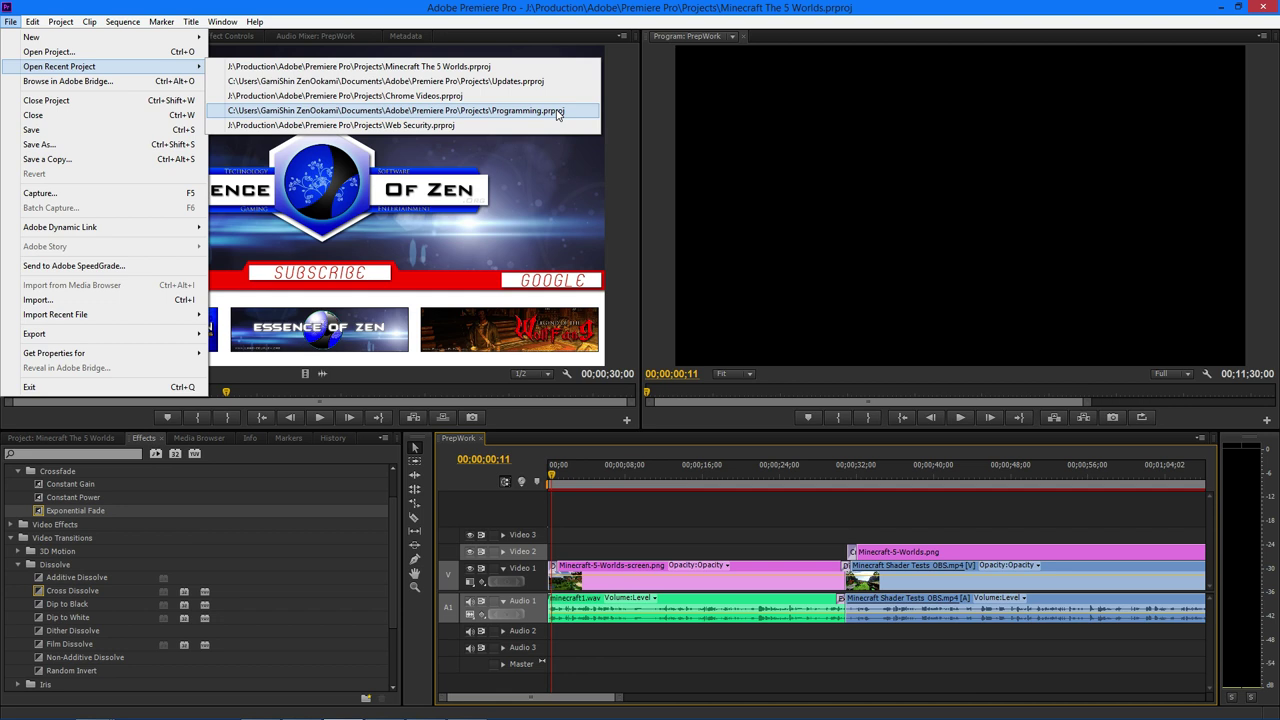
Open the recent Web Security project and expand the Audio 1 and Audio 2 tracks in the 2 Step Authentication sequence.
{"action": "left_click", "coordinate": [460, 124]}
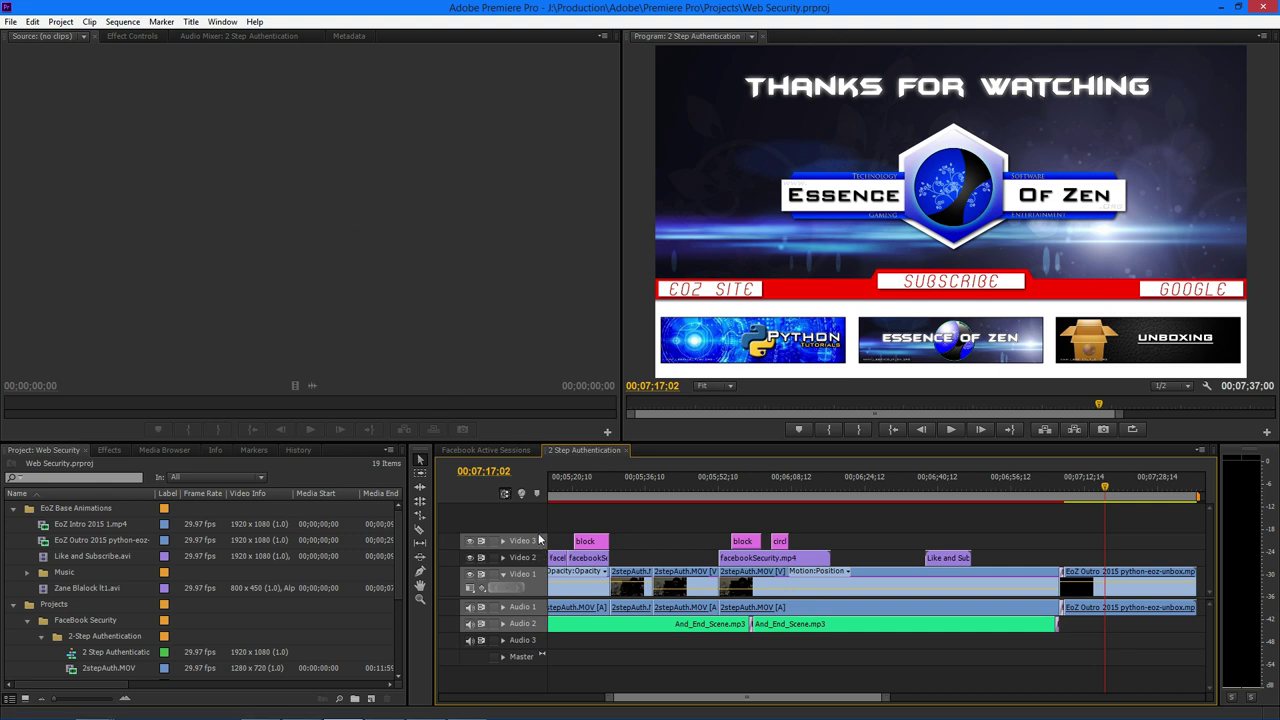
{"action": "left_click_drag", "start_coordinate": [786, 697], "coordinate": [709, 695]}
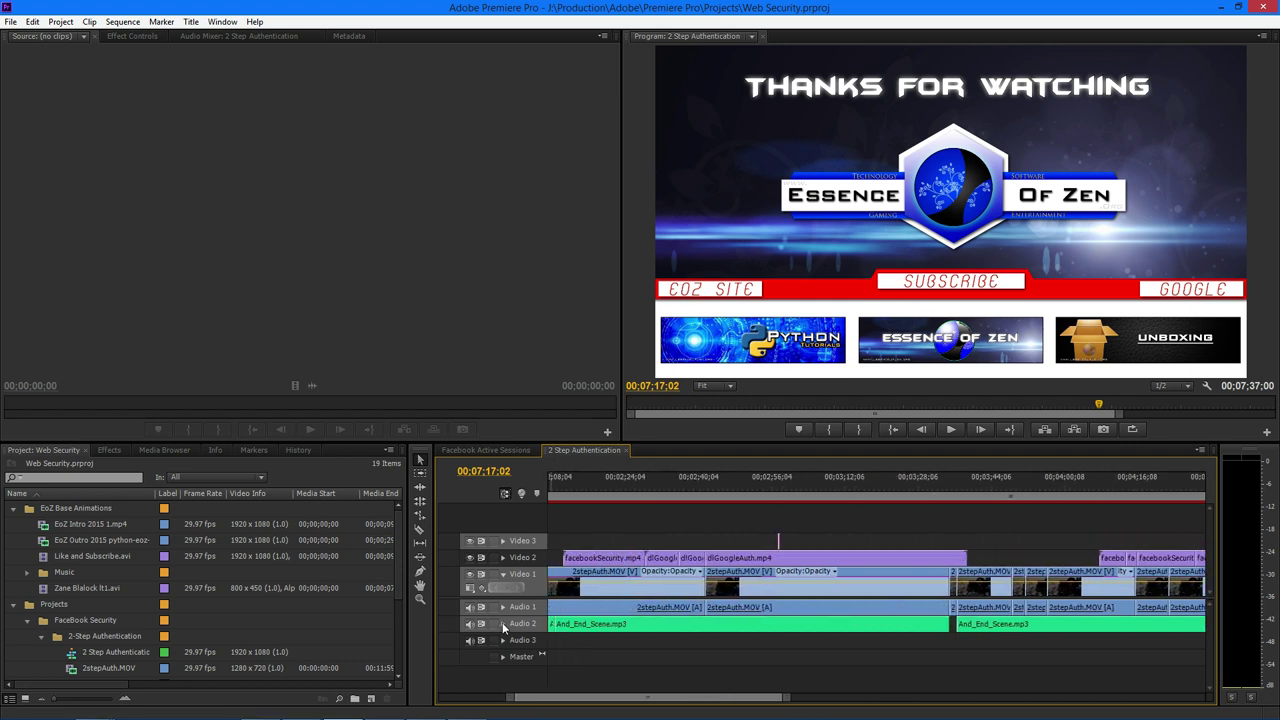
{"action": "left_click", "coordinate": [502, 622]}
{"action": "left_click", "coordinate": [502, 607]}
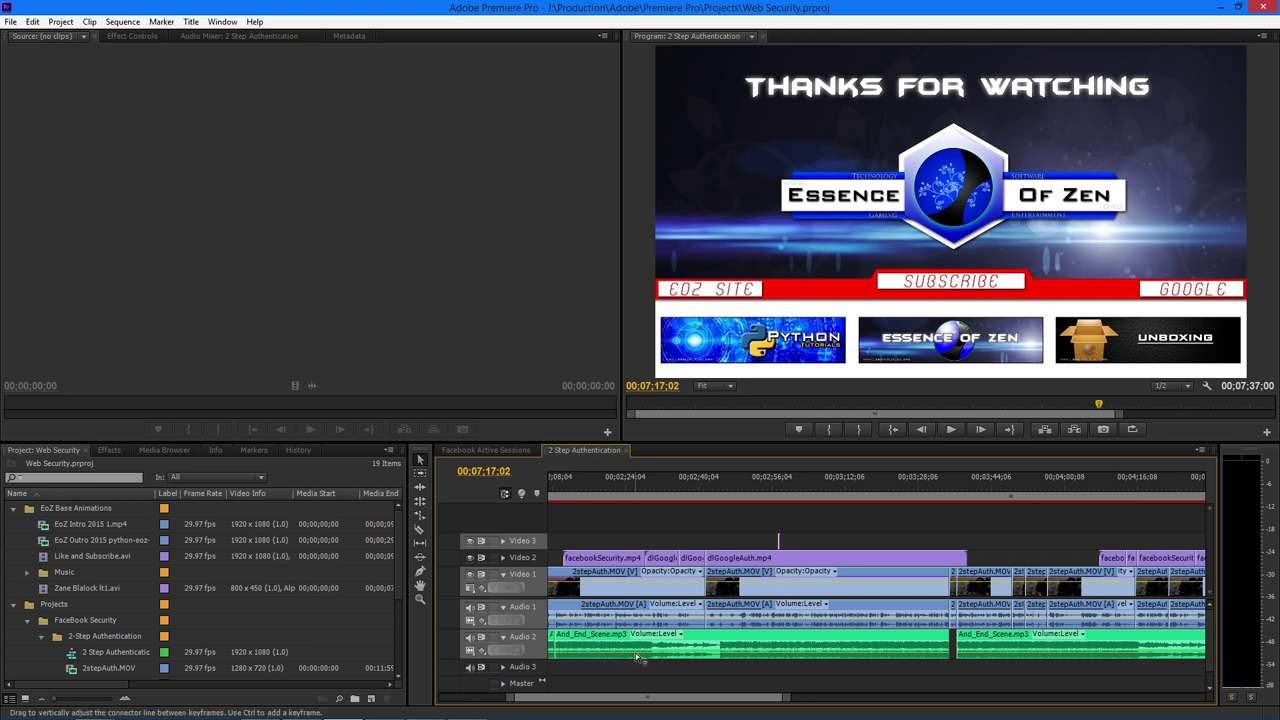
{"action": "mouse_move", "coordinate": [636, 656]}
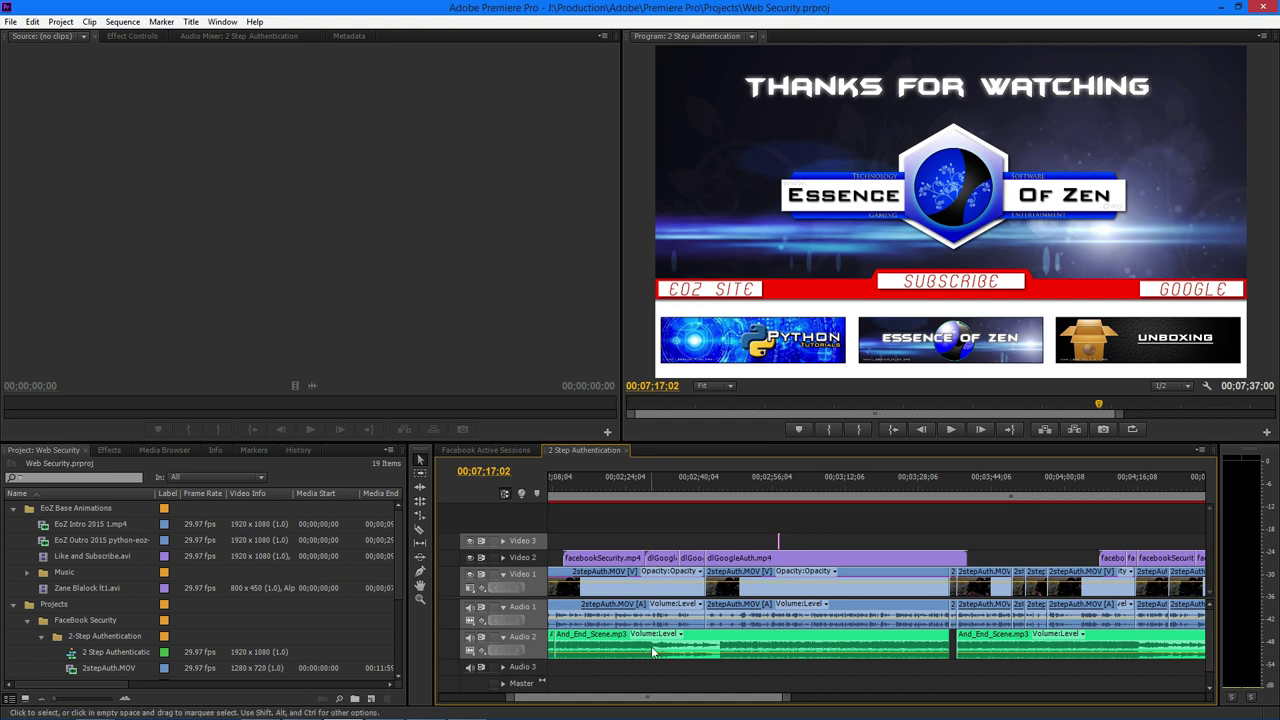
Play the 2 Step Authentication sequence from its start, examining the name lower-third, the EoZ intro and the picture-in-picture clip.
{"action": "left_click_drag", "start_coordinate": [672, 698], "coordinate": [566, 700]}
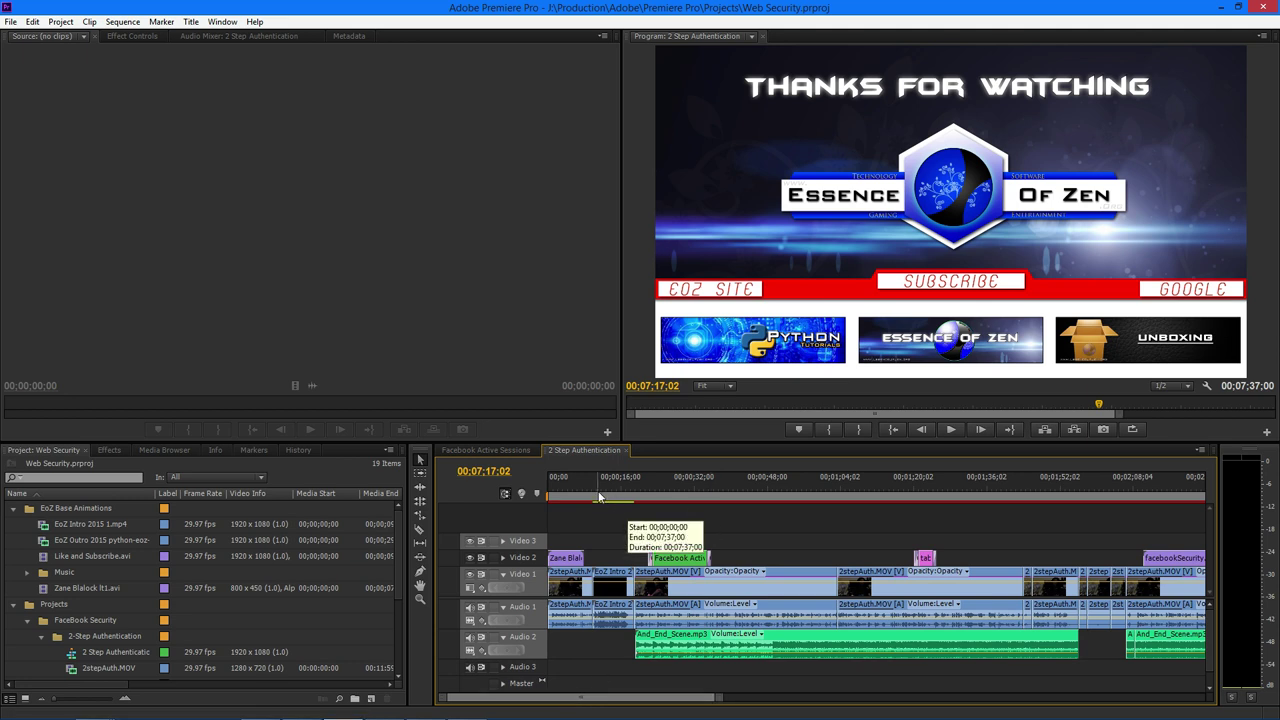
{"action": "left_click", "coordinate": [561, 487]}
{"action": "left_click_drag", "start_coordinate": [561, 487], "coordinate": [549, 487]}
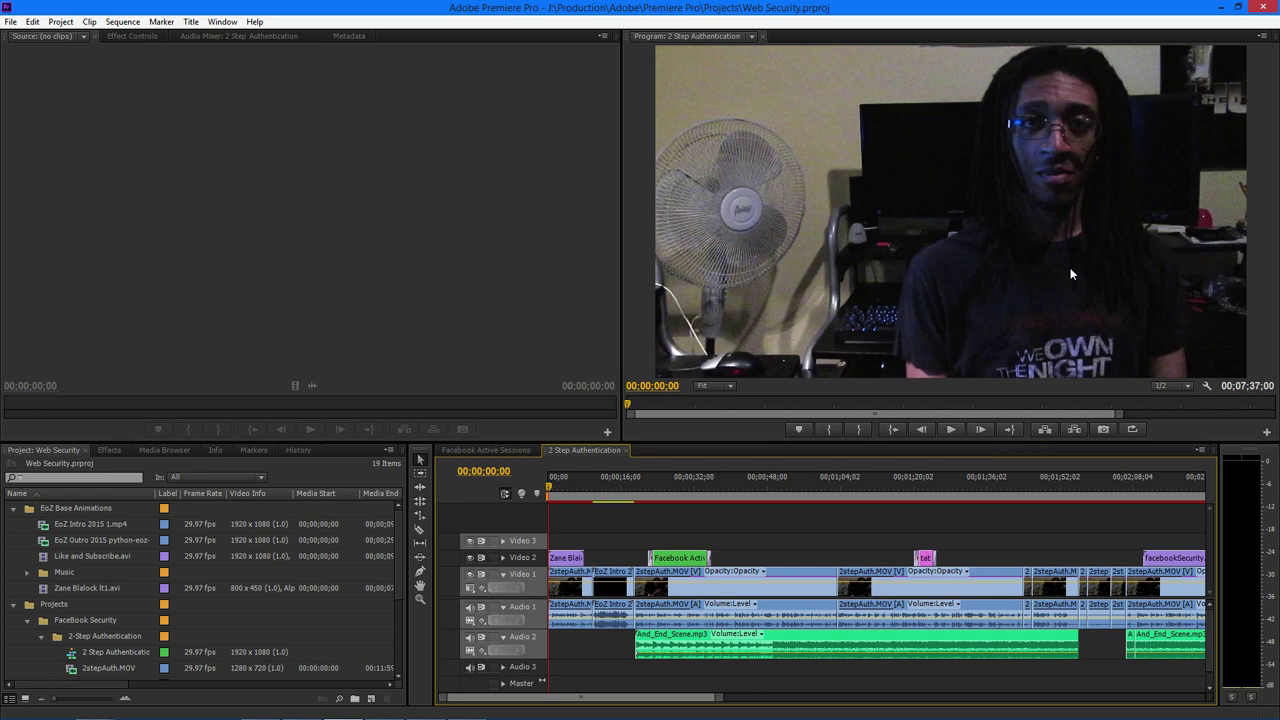
{"action": "left_click", "coordinate": [951, 430]}
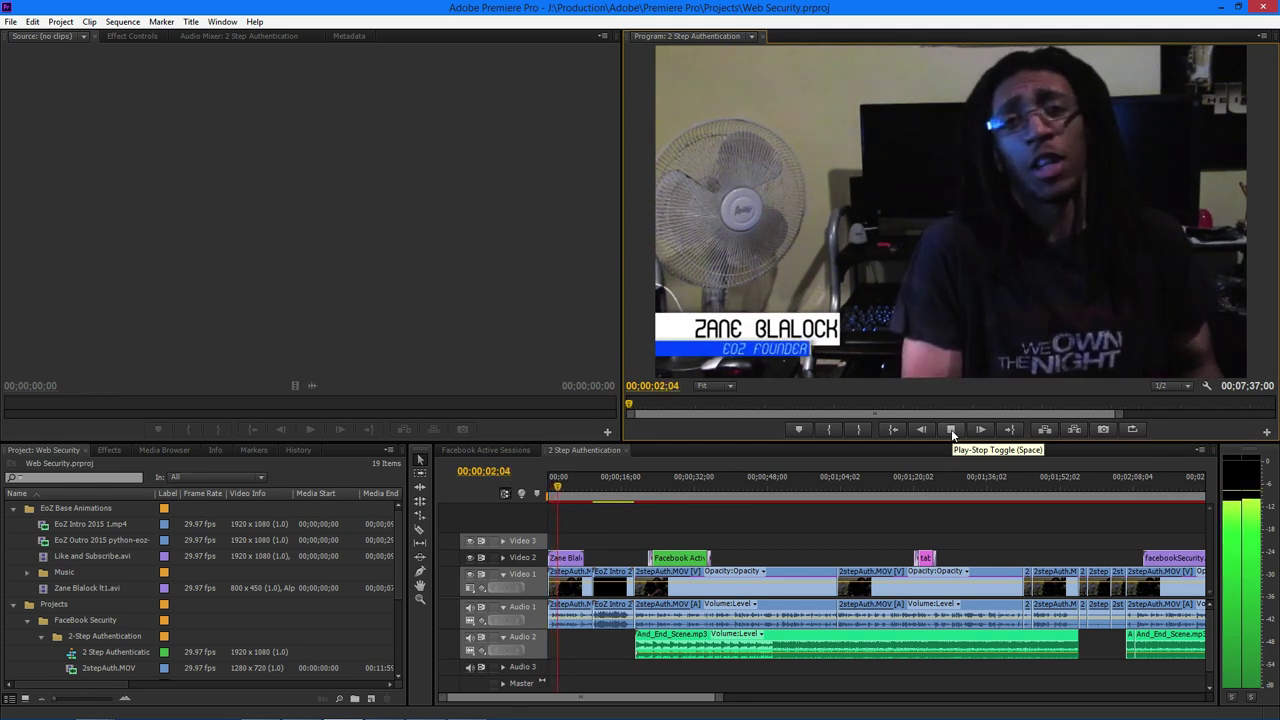
{"action": "left_click", "coordinate": [951, 430]}
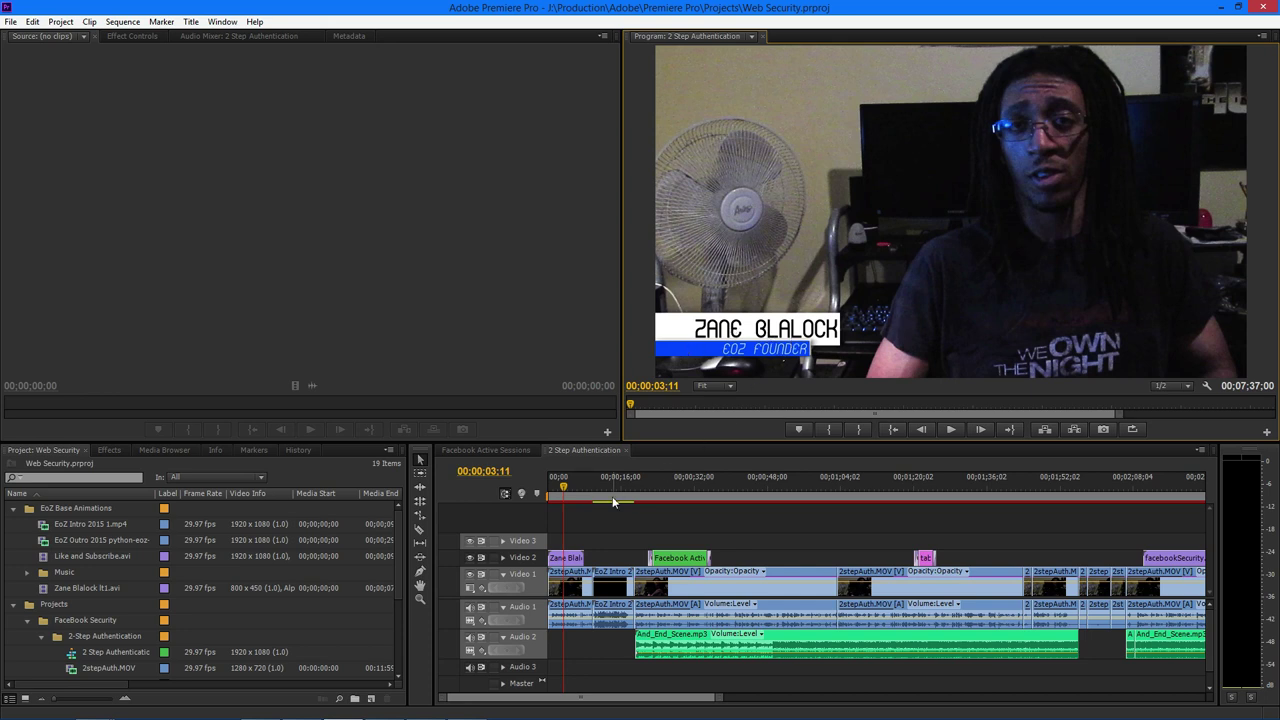
{"action": "left_click", "coordinate": [949, 435]}
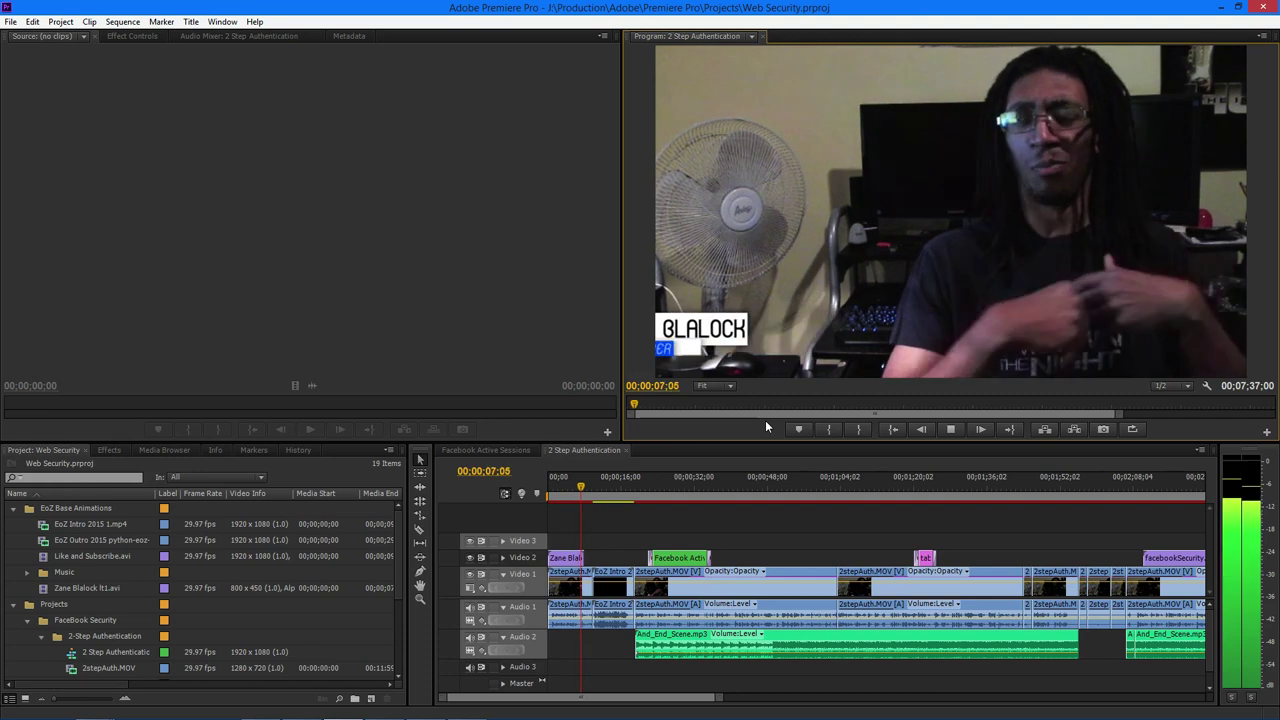
{"action": "left_click", "coordinate": [951, 430]}
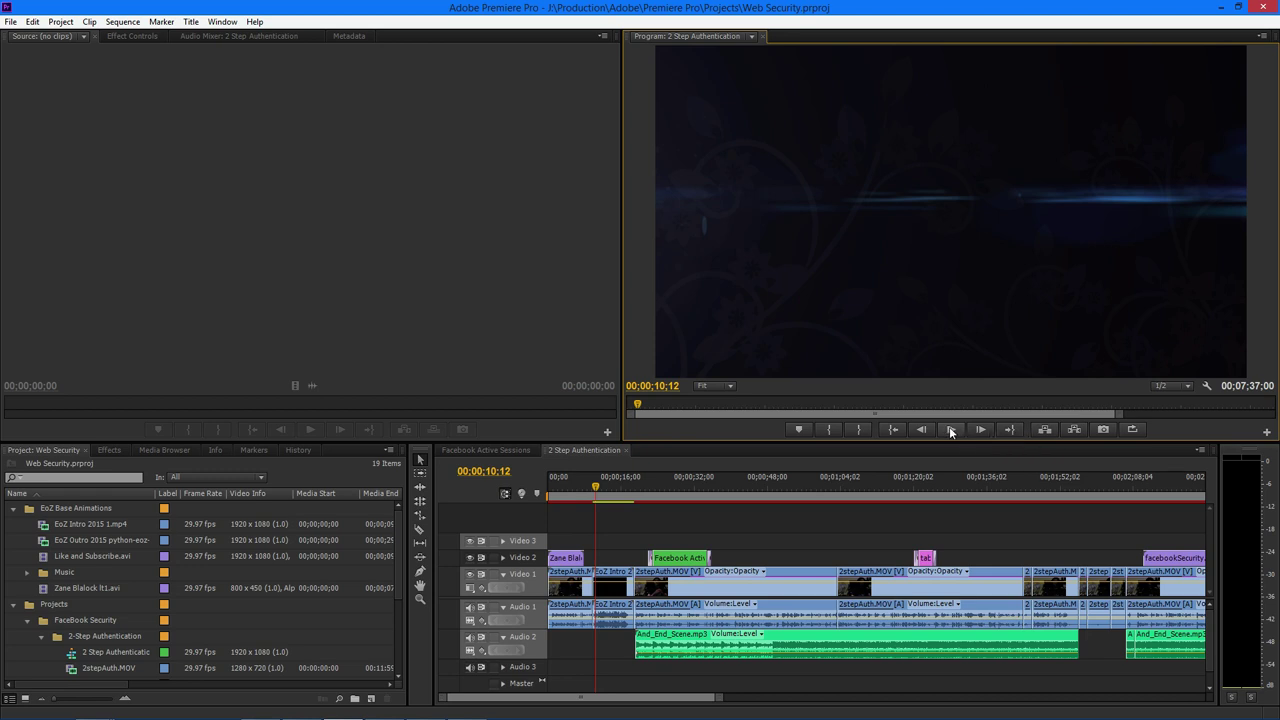
{"action": "left_click", "coordinate": [951, 430]}
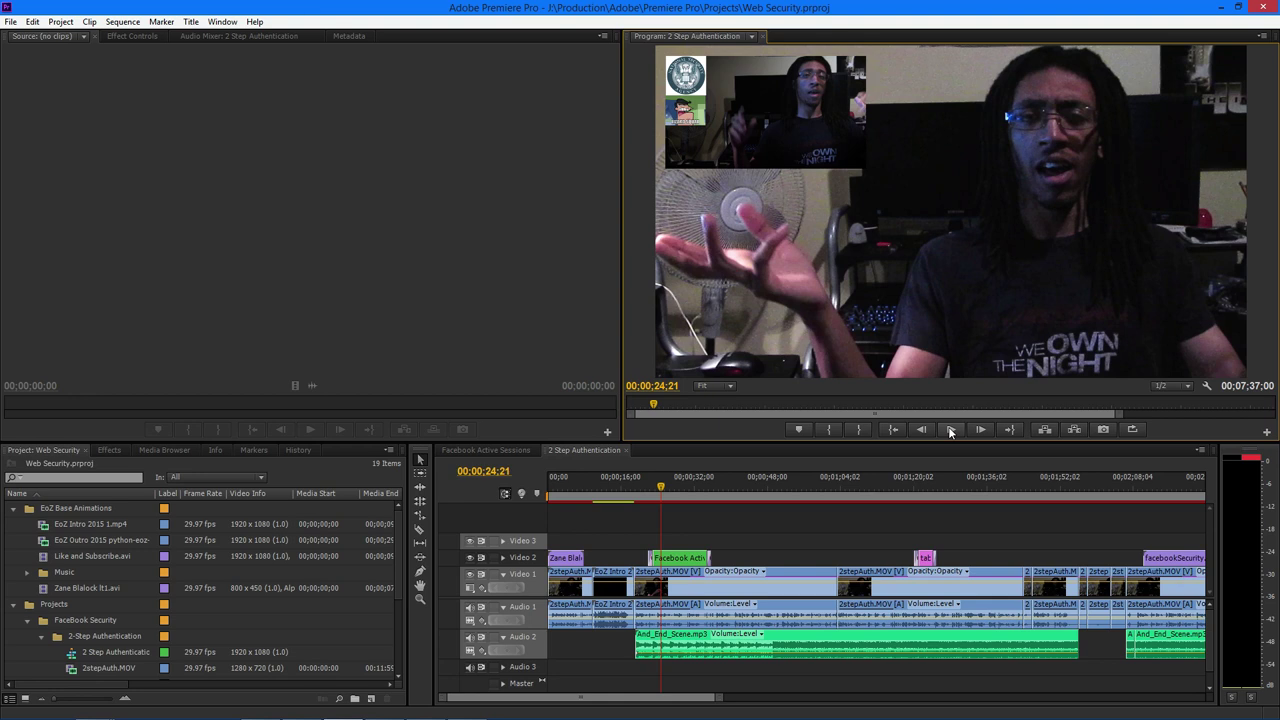
{"action": "left_click", "coordinate": [951, 432]}
Switch to the Facebook Active Sessions sequence and preview the part with the stacked images over the speaker footage.
{"action": "left_click", "coordinate": [487, 449]}
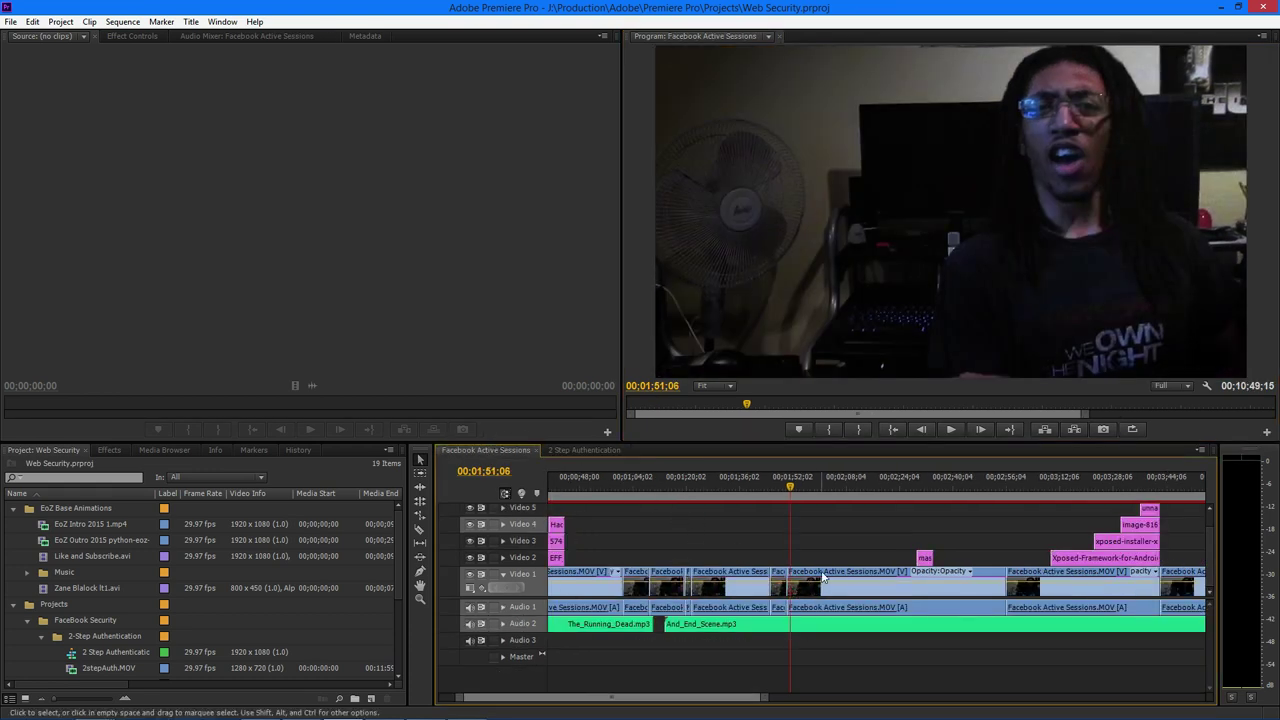
{"action": "scroll", "coordinate": [708, 698], "scroll_direction": "right", "scroll_amount": 3}
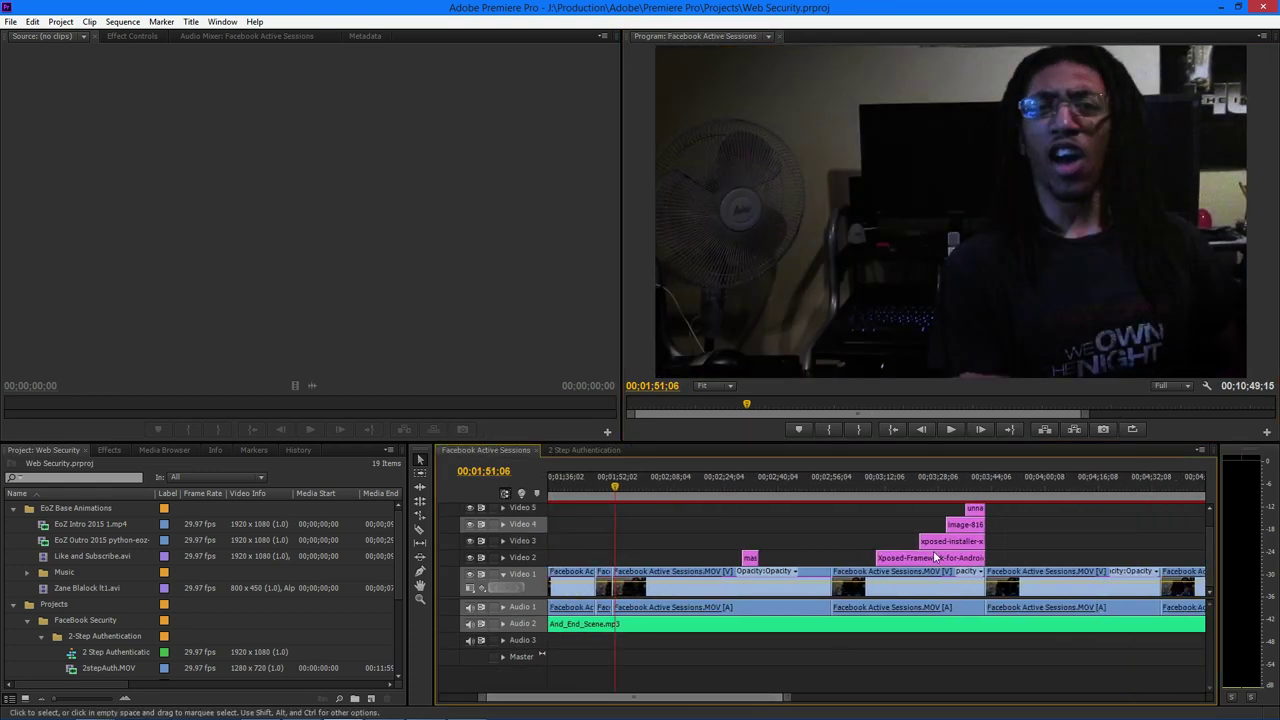
{"action": "left_click_drag", "start_coordinate": [714, 700], "coordinate": [655, 700]}
{"action": "left_click", "coordinate": [683, 486]}
{"action": "left_click_drag", "start_coordinate": [683, 486], "coordinate": [619, 483]}
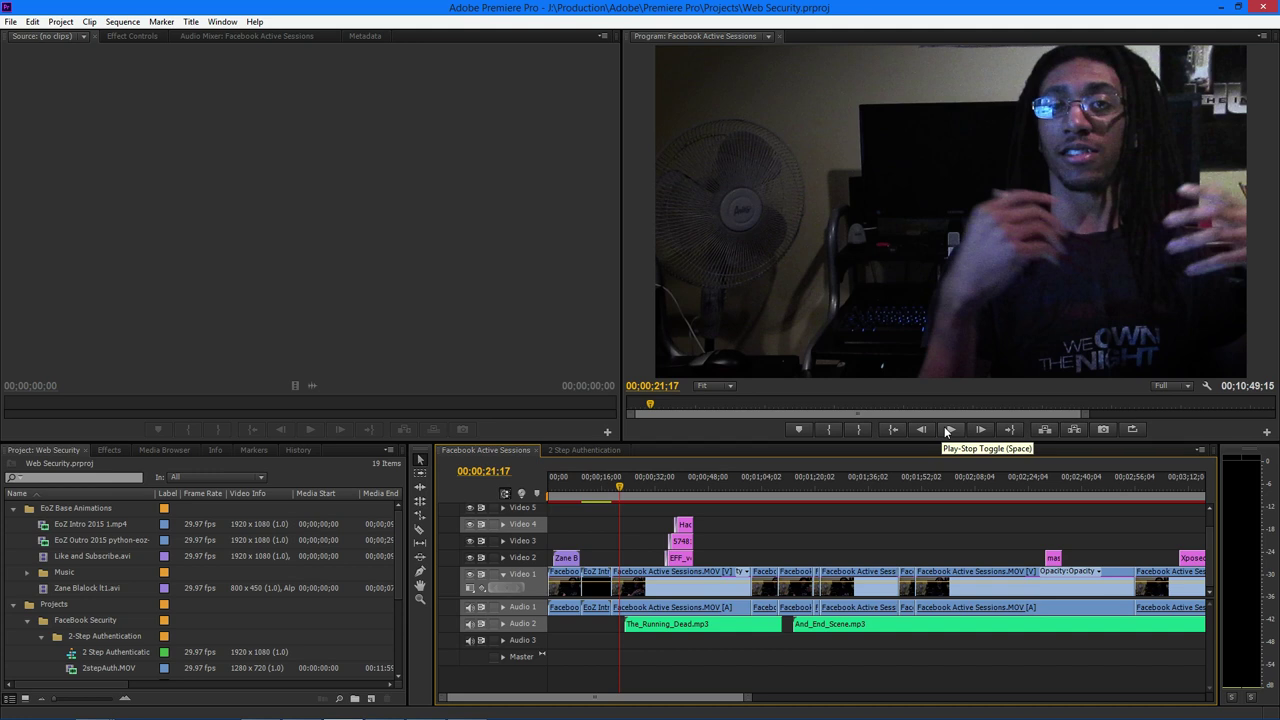
{"action": "left_click", "coordinate": [948, 430]}
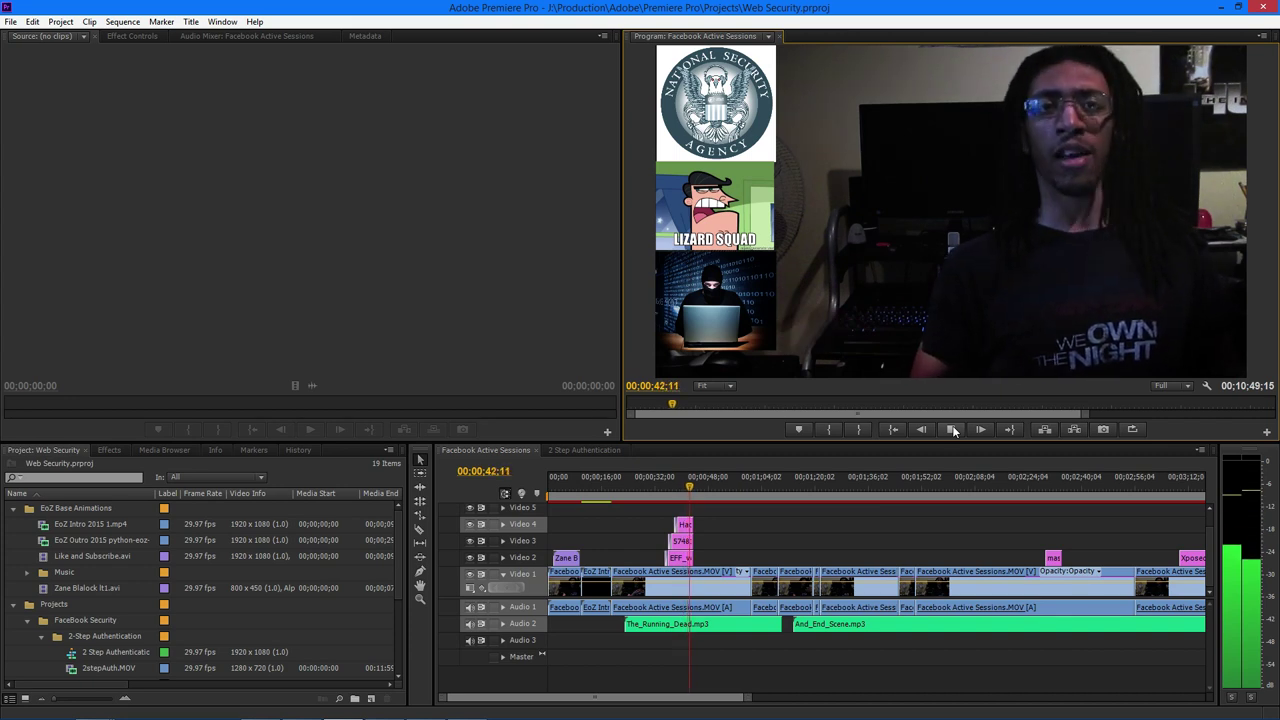
{"action": "left_click", "coordinate": [953, 430]}
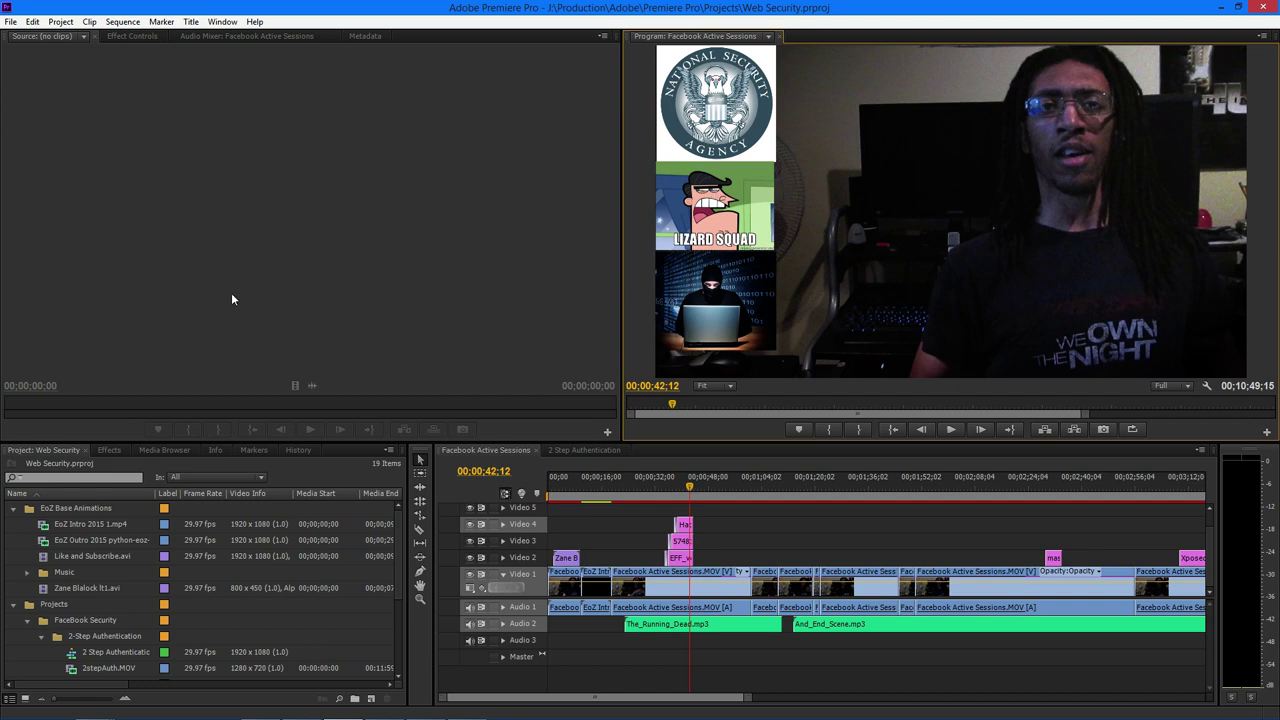
{"action": "left_click", "coordinate": [691, 489]}
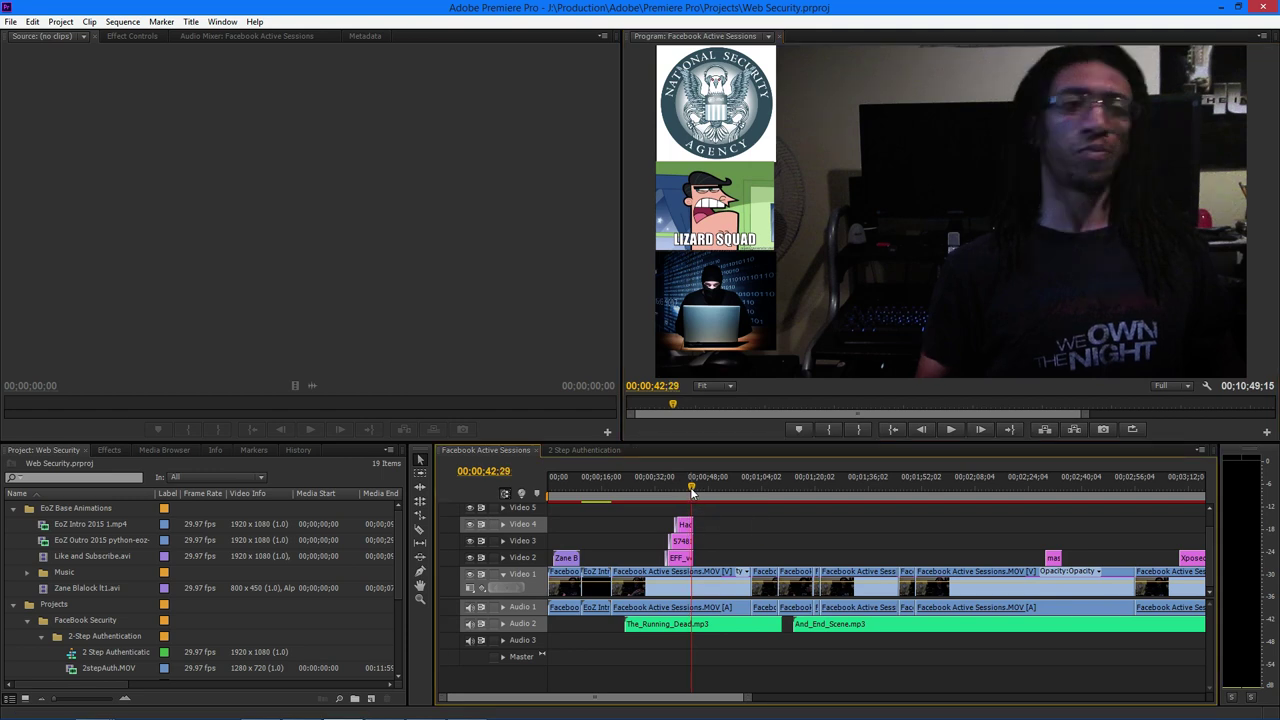
{"action": "left_click_drag", "start_coordinate": [691, 489], "coordinate": [845, 489]}
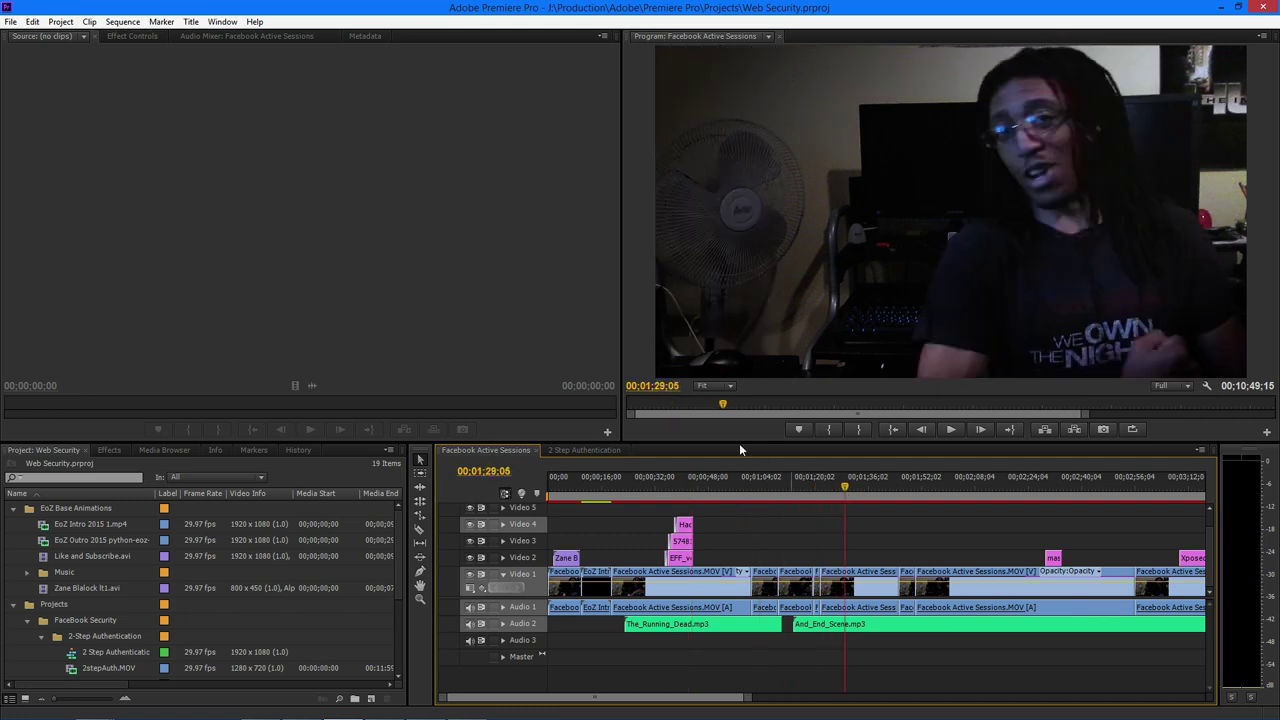
Return to the 2 Step Authentication sequence and scrub from the devices image to the start of the facebookSecurity.mp4 overlay.
{"action": "left_click", "coordinate": [572, 447]}
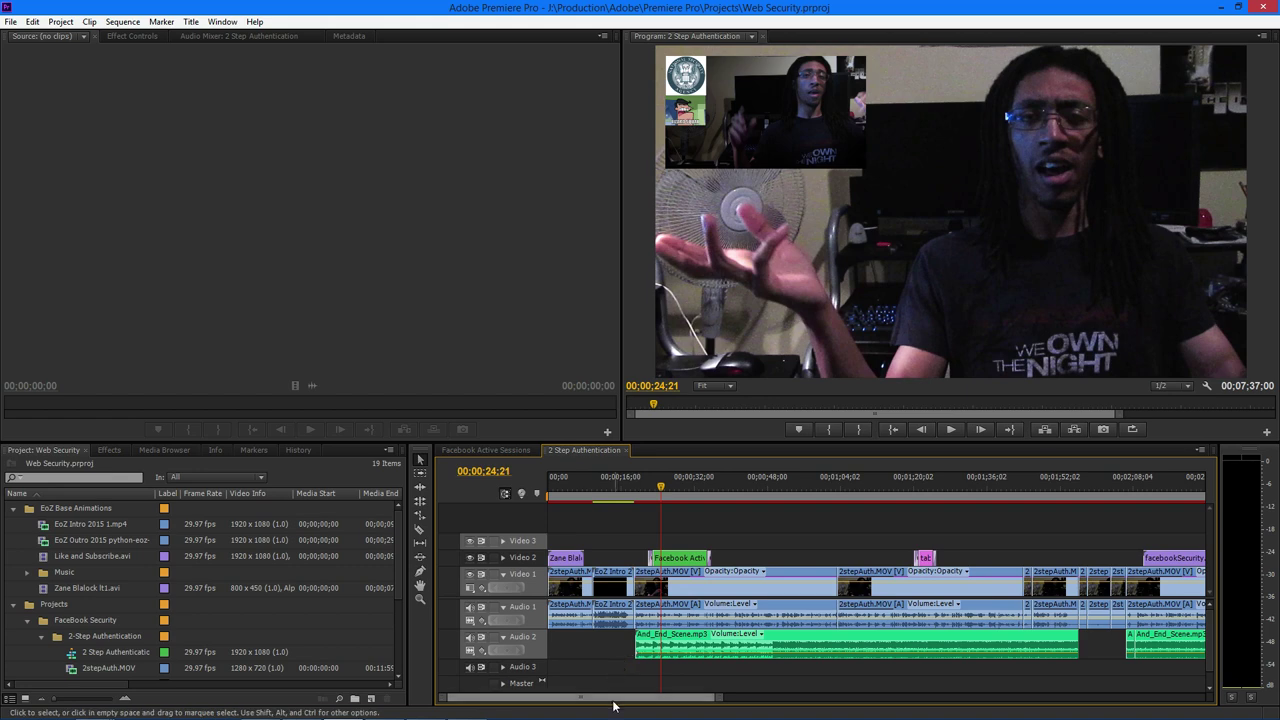
{"action": "scroll", "coordinate": [614, 706], "scroll_direction": "down", "scroll_amount": 5}
{"action": "left_click", "coordinate": [748, 488]}
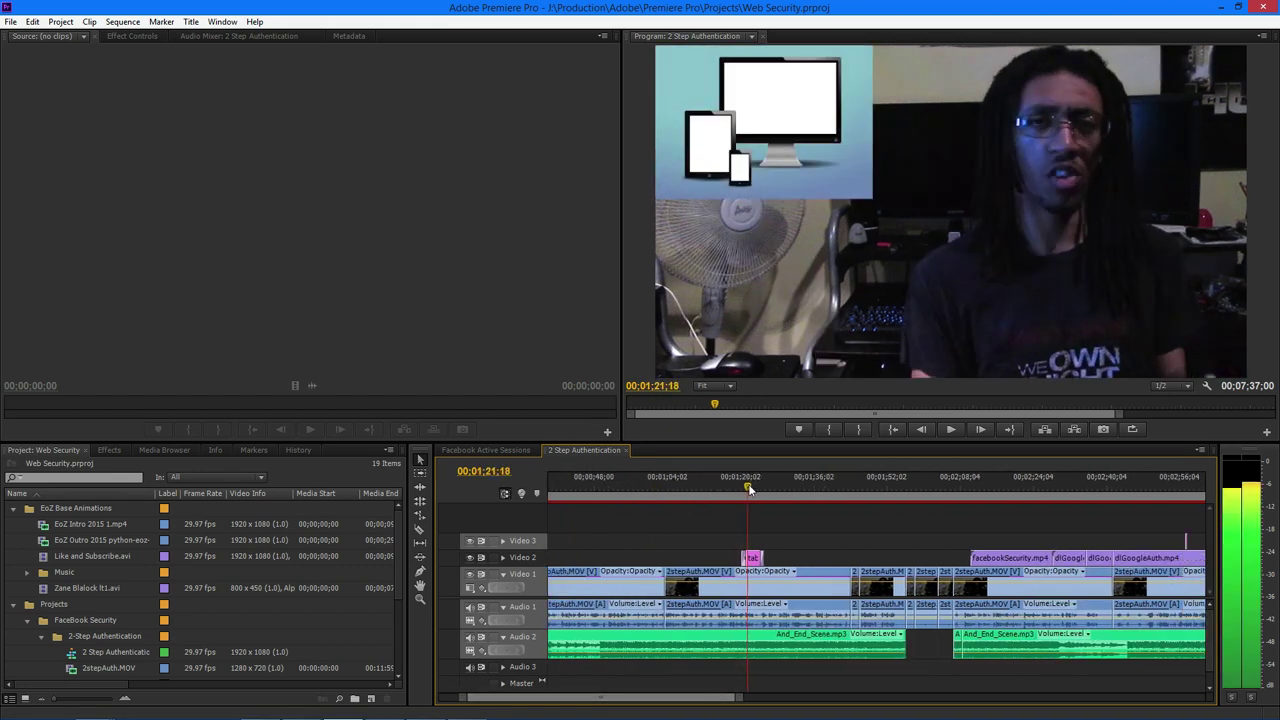
{"action": "left_click_drag", "start_coordinate": [748, 488], "coordinate": [961, 491]}
Preview the phone screen recordings overlaid on the speaker footage, including the Play Store and Google Authenticator parts.
{"action": "left_click_drag", "start_coordinate": [645, 698], "coordinate": [745, 698]}
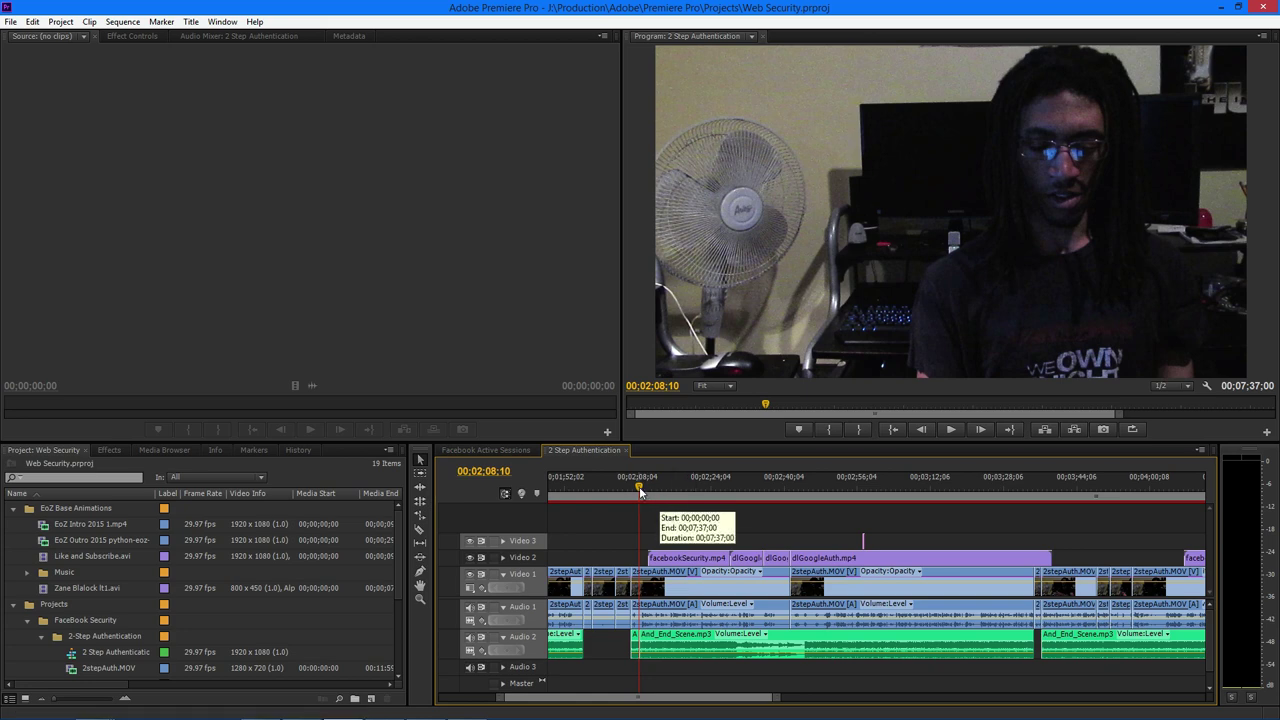
{"action": "left_click_drag", "start_coordinate": [639, 486], "coordinate": [703, 487]}
{"action": "left_click", "coordinate": [951, 429]}
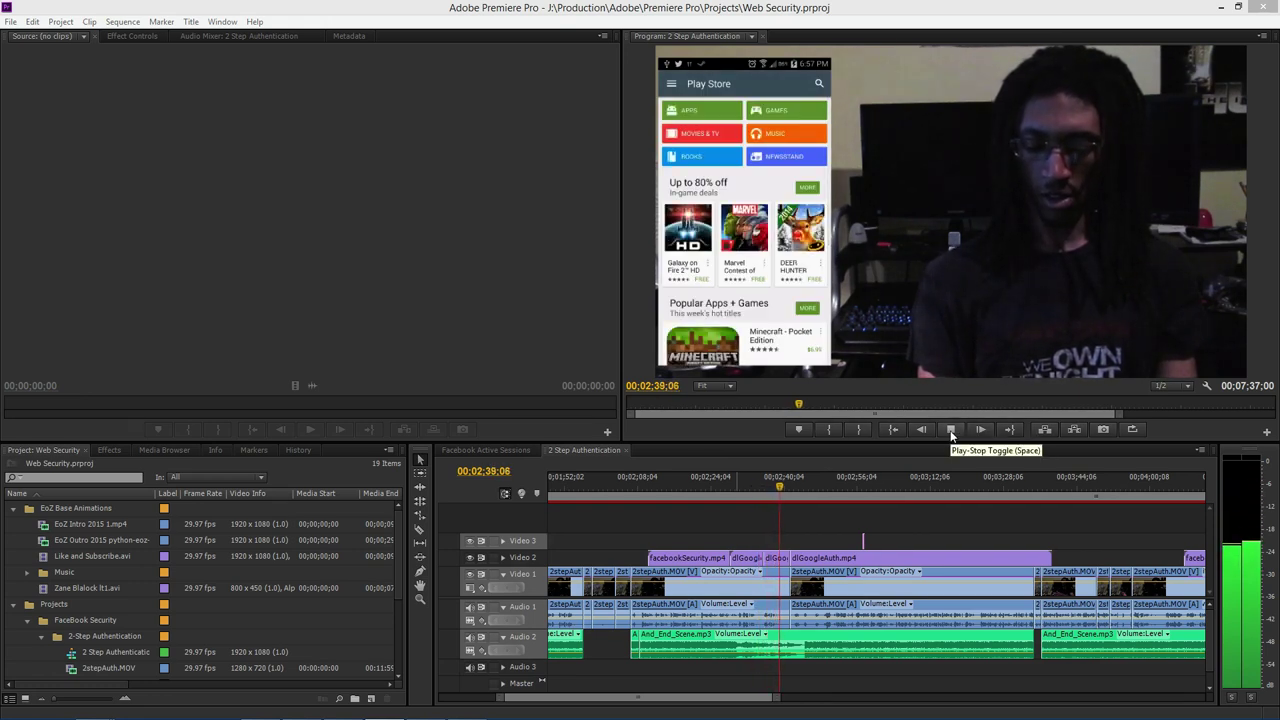
{"action": "left_click", "coordinate": [839, 490]}
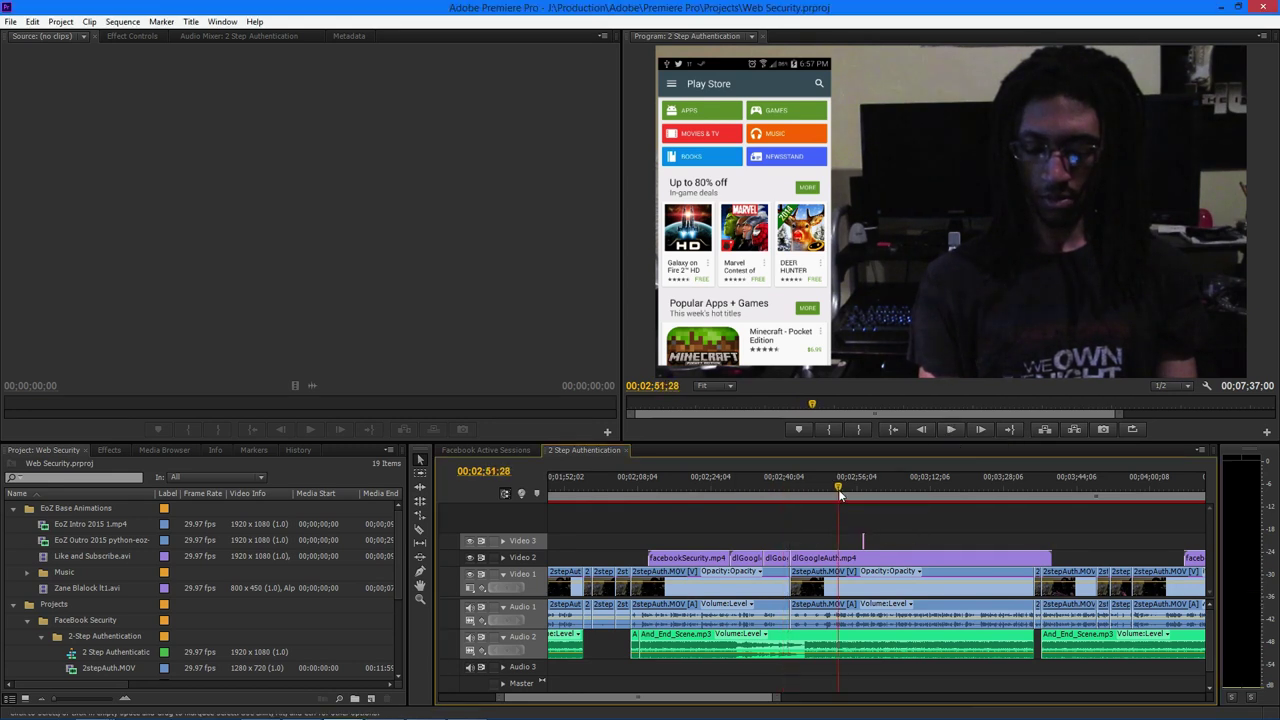
{"action": "left_click", "coordinate": [958, 429]}
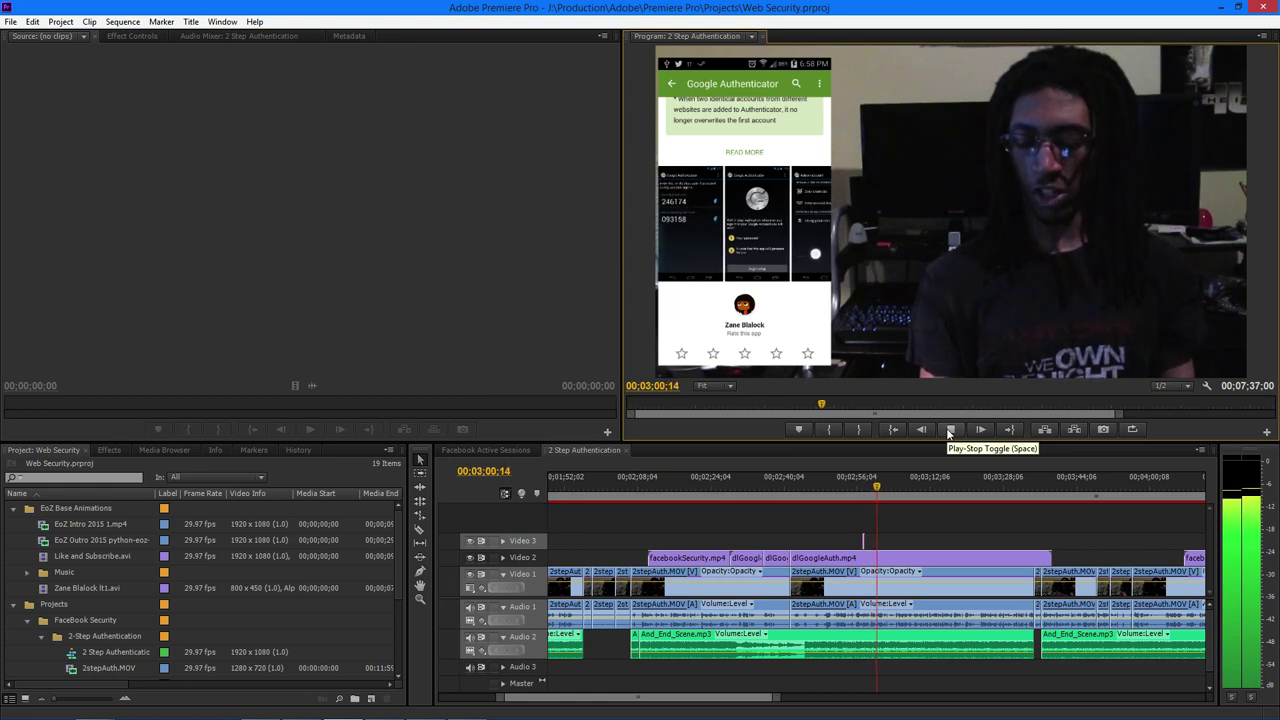
{"action": "left_click", "coordinate": [949, 429]}
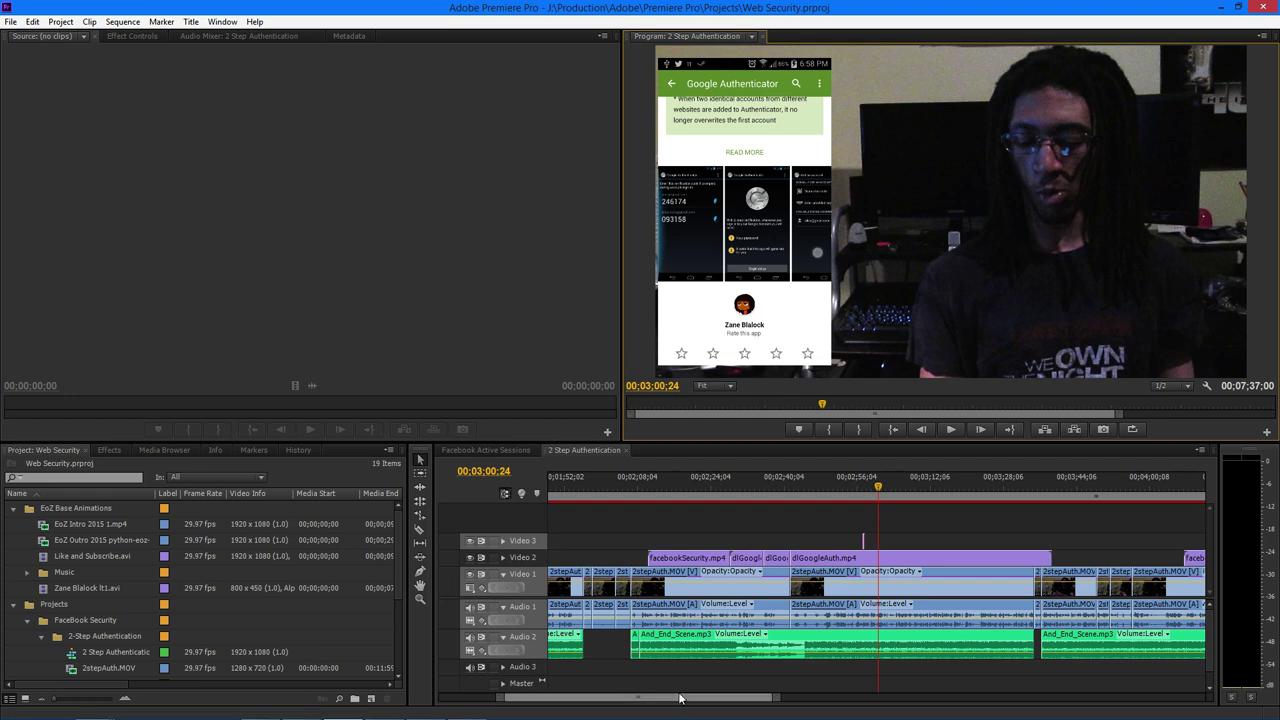
Inspect the red circle over Active Sessions and the green block covering the Google Authenticator code on Video 3.
{"action": "left_click_drag", "start_coordinate": [683, 697], "coordinate": [741, 698]}
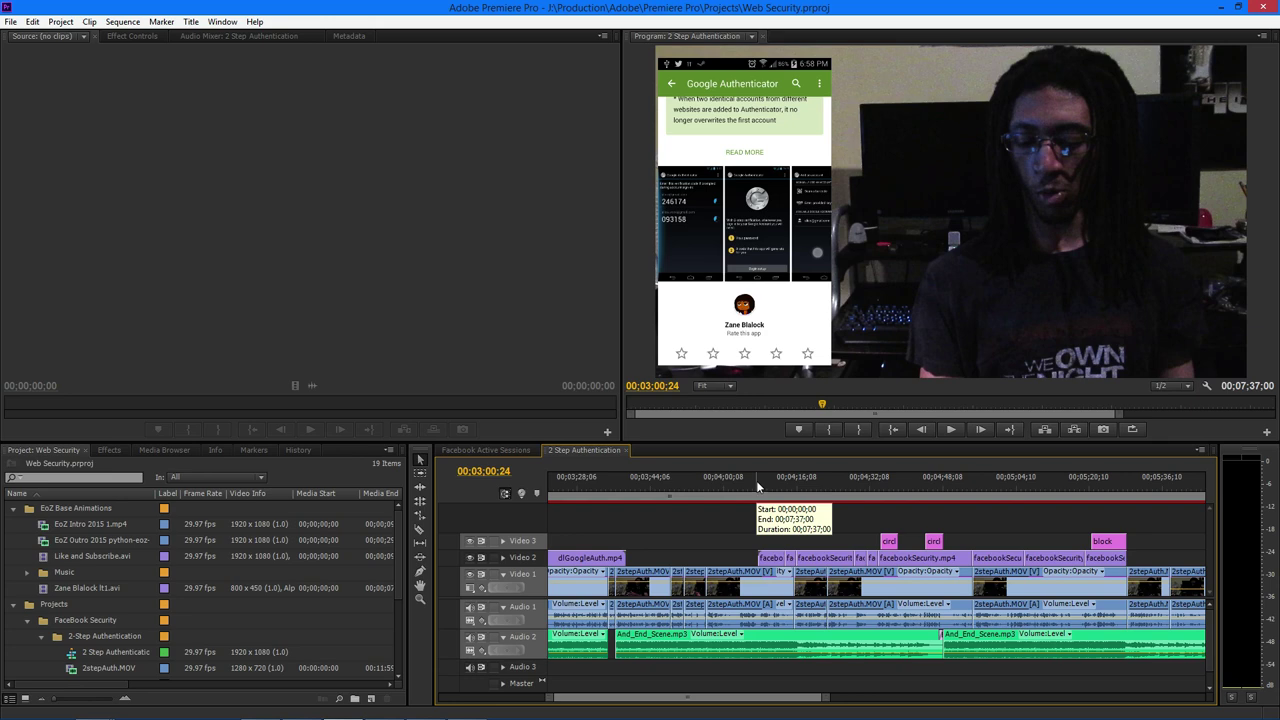
{"action": "left_click_drag", "start_coordinate": [757, 484], "coordinate": [884, 498]}
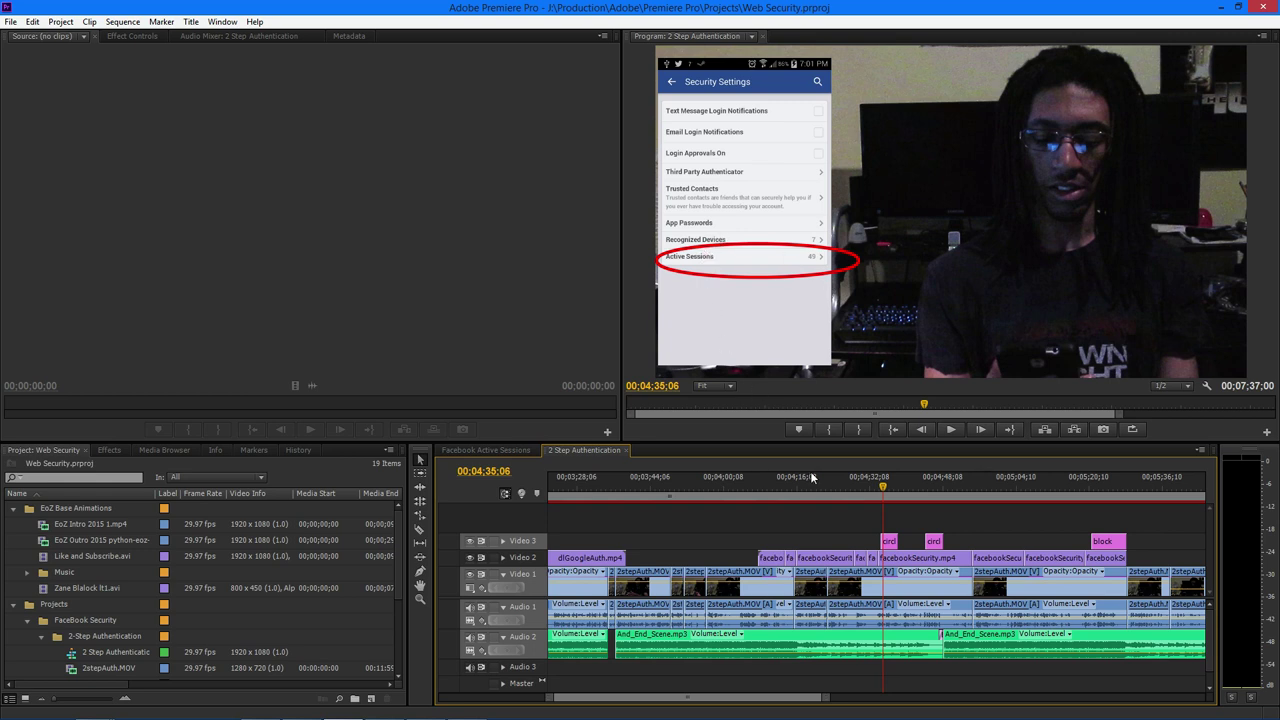
{"action": "left_click_drag", "start_coordinate": [722, 700], "coordinate": [756, 703]}
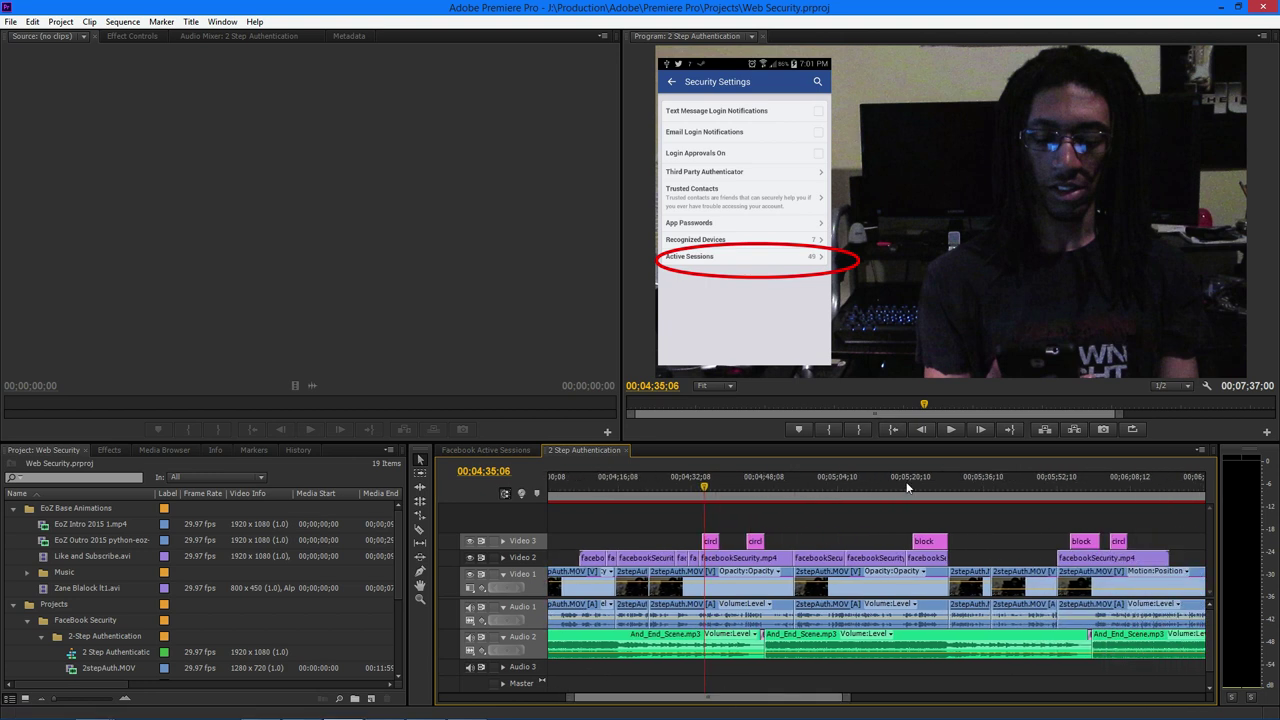
{"action": "left_click", "coordinate": [913, 477]}
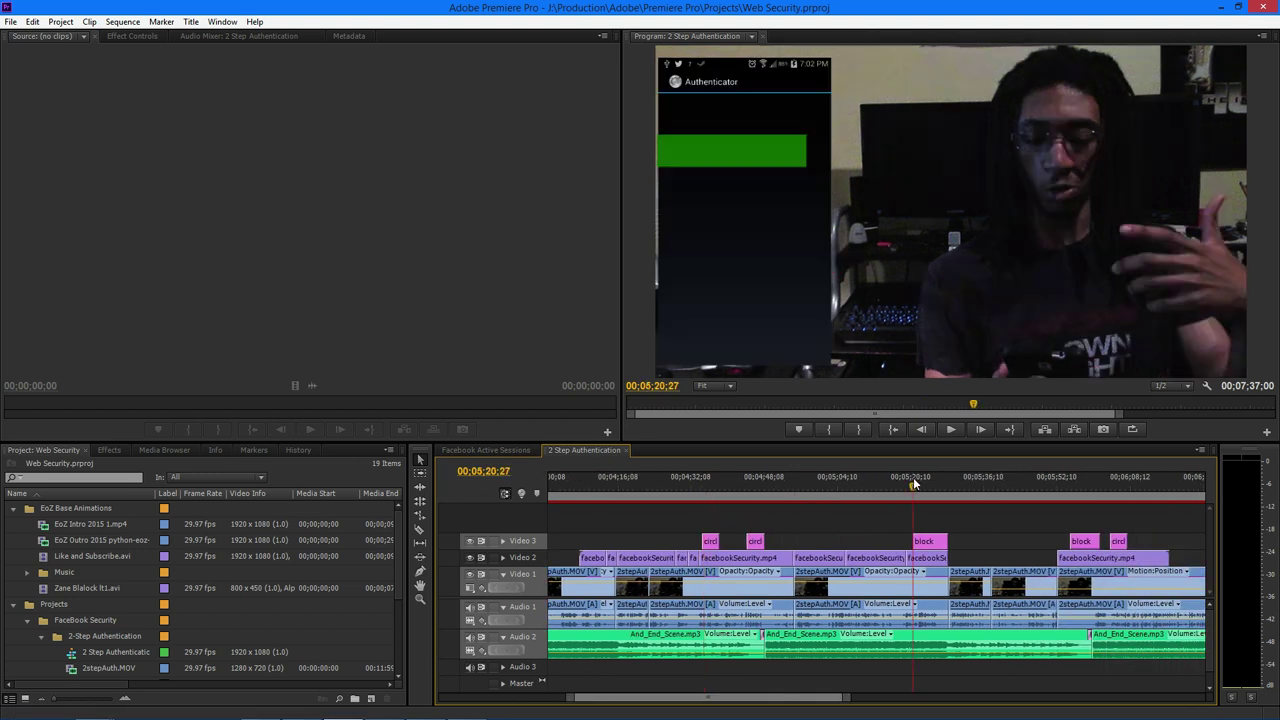
{"action": "key", "text": "space"}
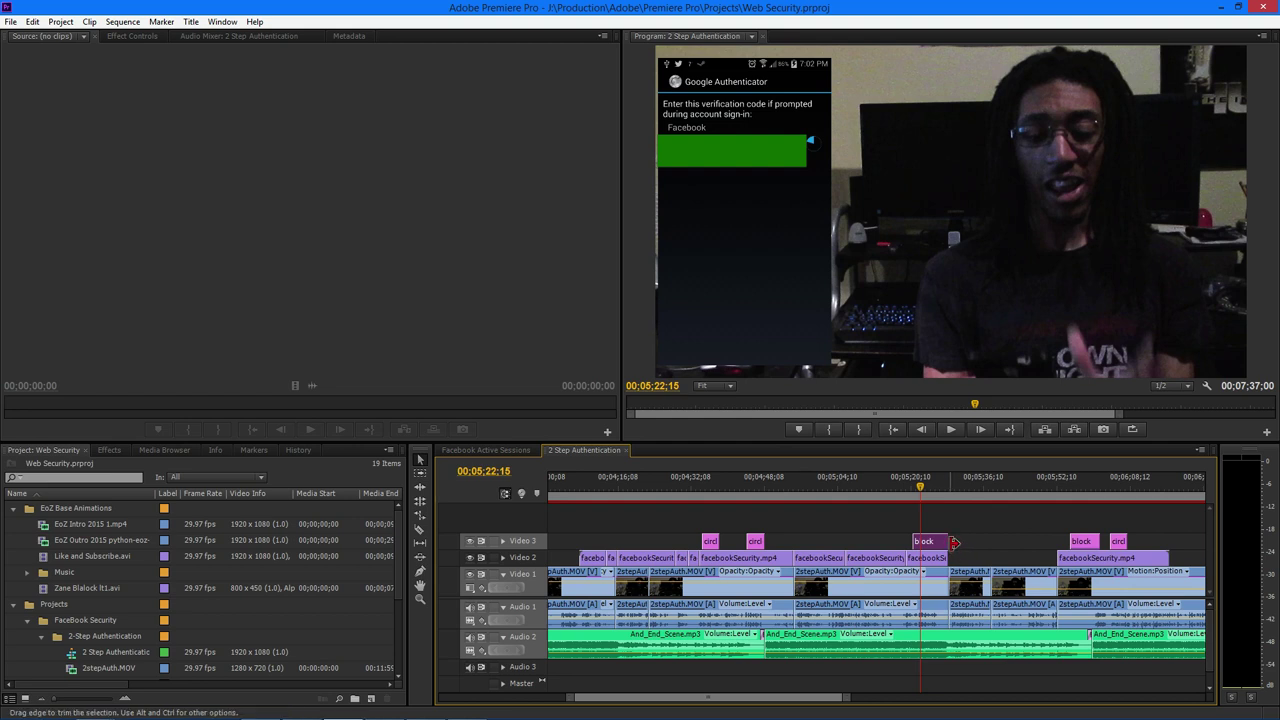
Examine the green block hiding the security code entry and the red circle around the third-party authenticator message.
{"action": "left_click", "coordinate": [1070, 494]}
{"action": "left_click_drag", "start_coordinate": [1070, 494], "coordinate": [1069, 494]}
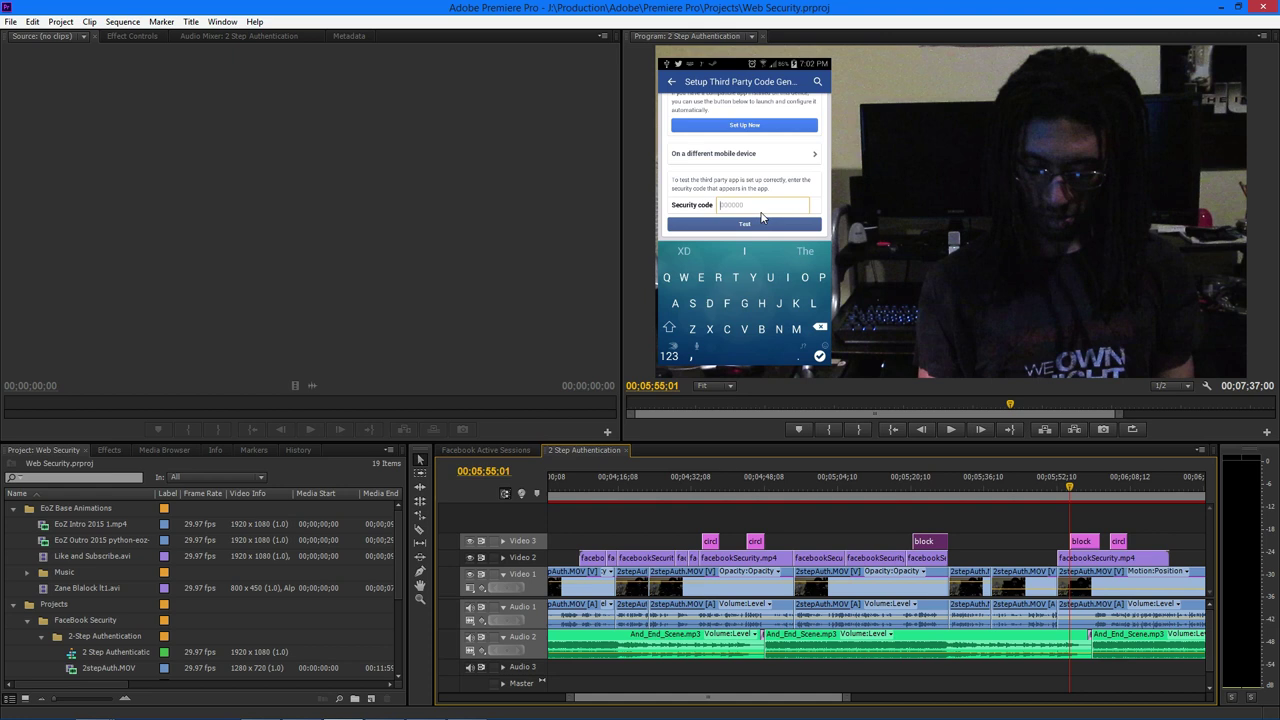
{"action": "left_click", "coordinate": [1074, 492]}
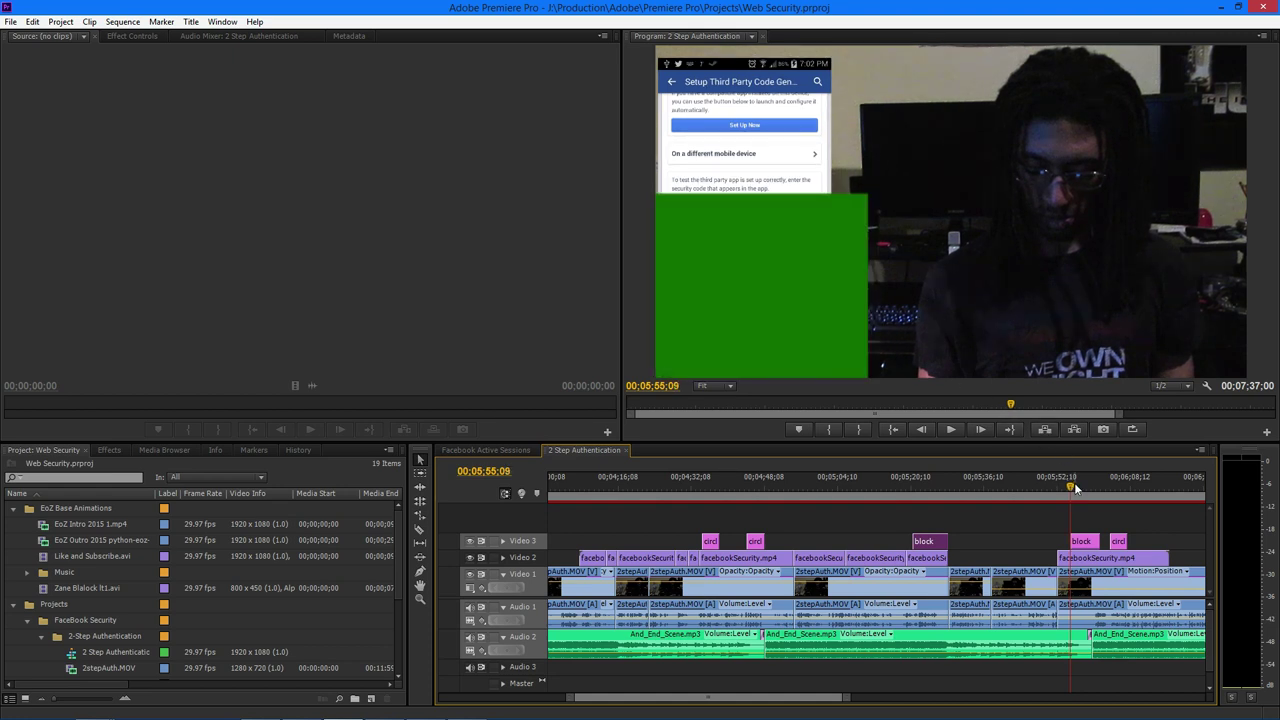
{"action": "left_click", "coordinate": [1114, 484]}
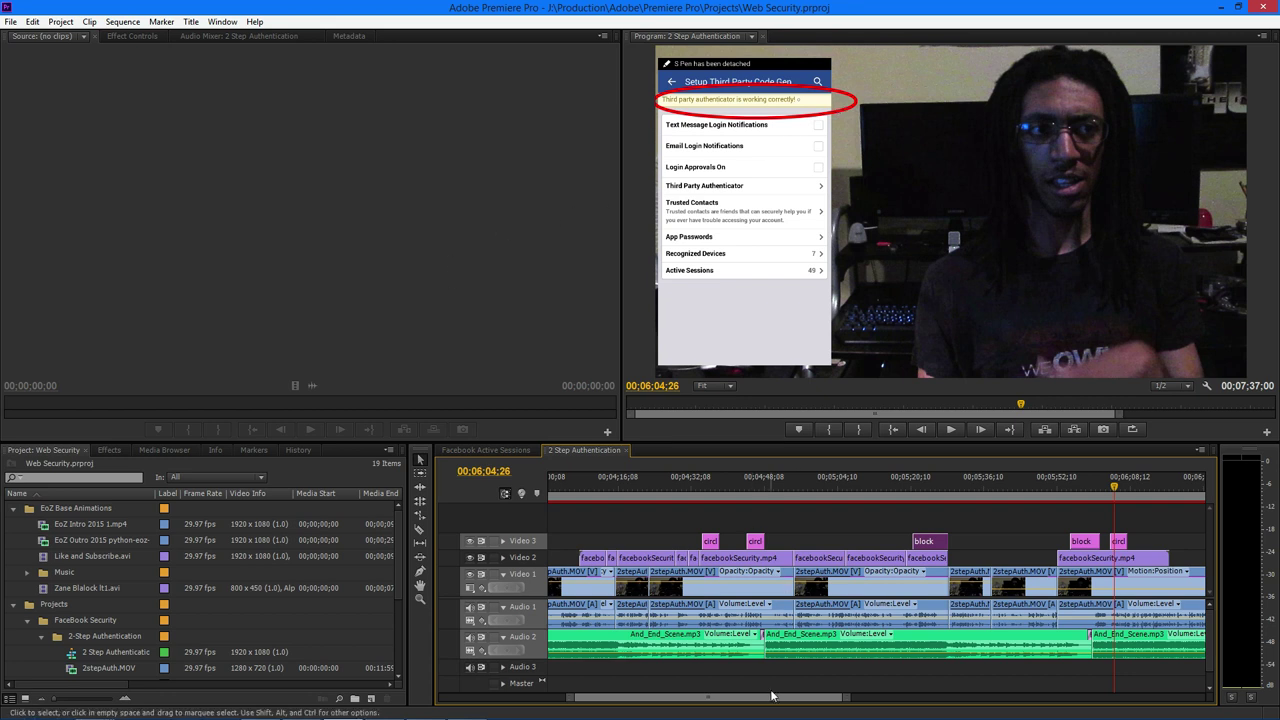
{"action": "left_click_drag", "start_coordinate": [771, 692], "coordinate": [805, 697]}
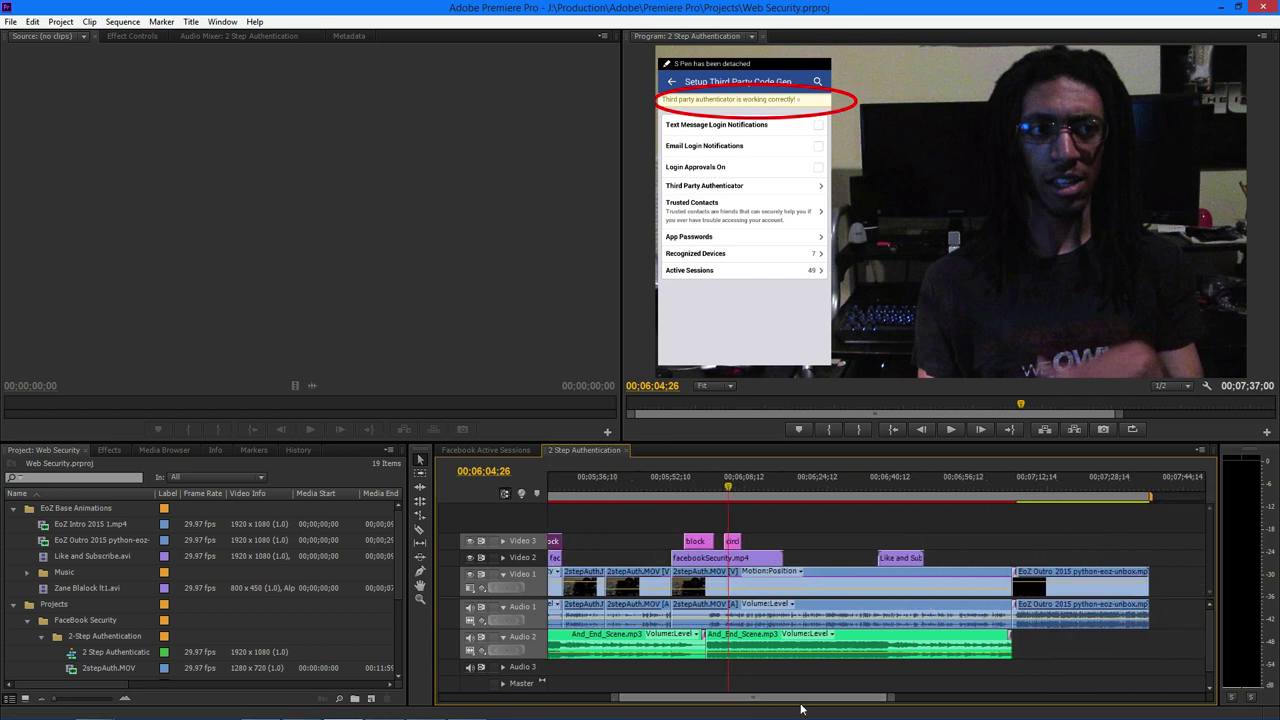